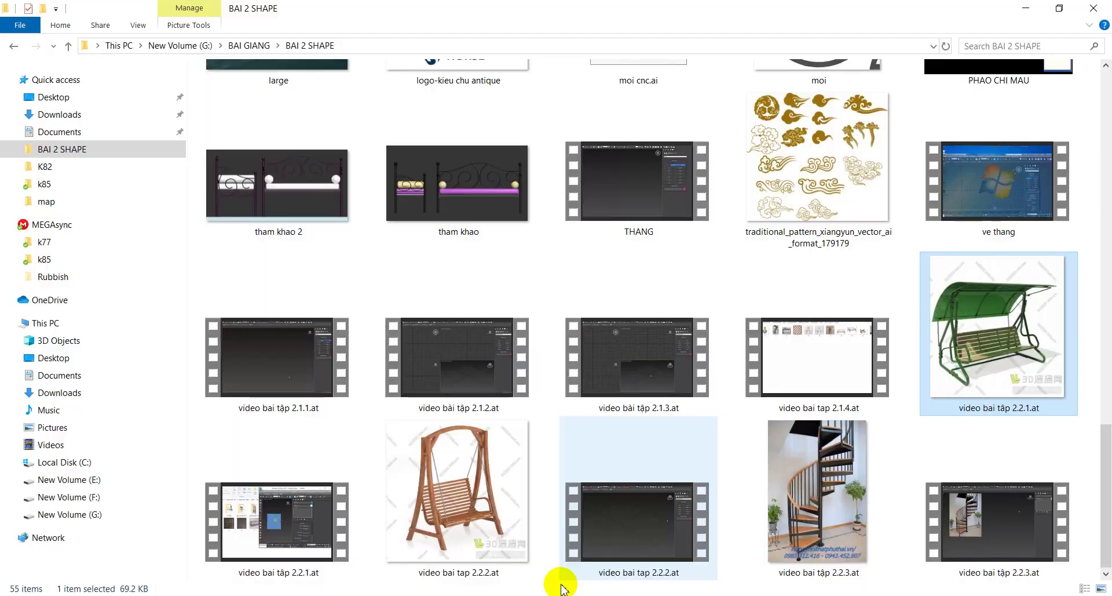
# Read the swing chair image's size in its Properties Details (568 × 600 pixels), then return to 3ds Max
pyautogui.rightClick(935, 286)
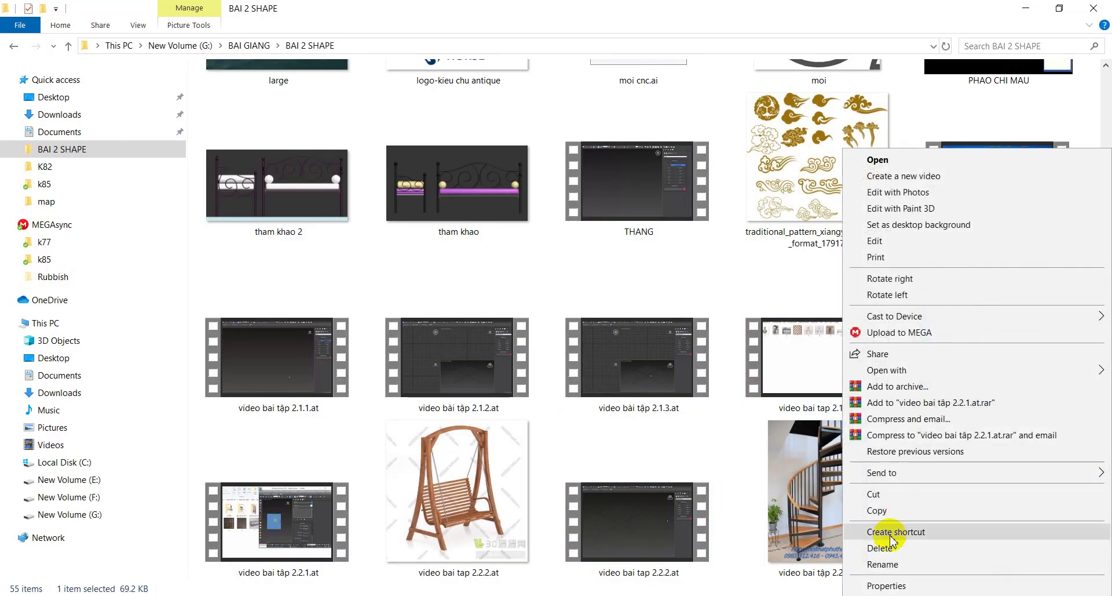
pyautogui.click(886, 585)
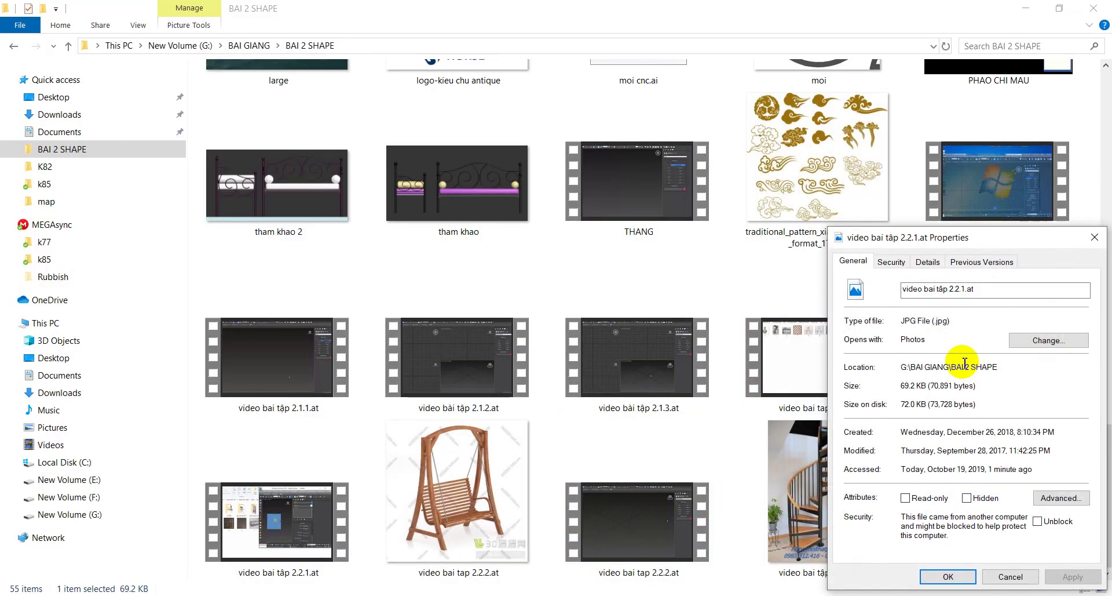
pyautogui.click(927, 260)
pyautogui.moveTo(945, 250); pyautogui.dragTo(674, 119)
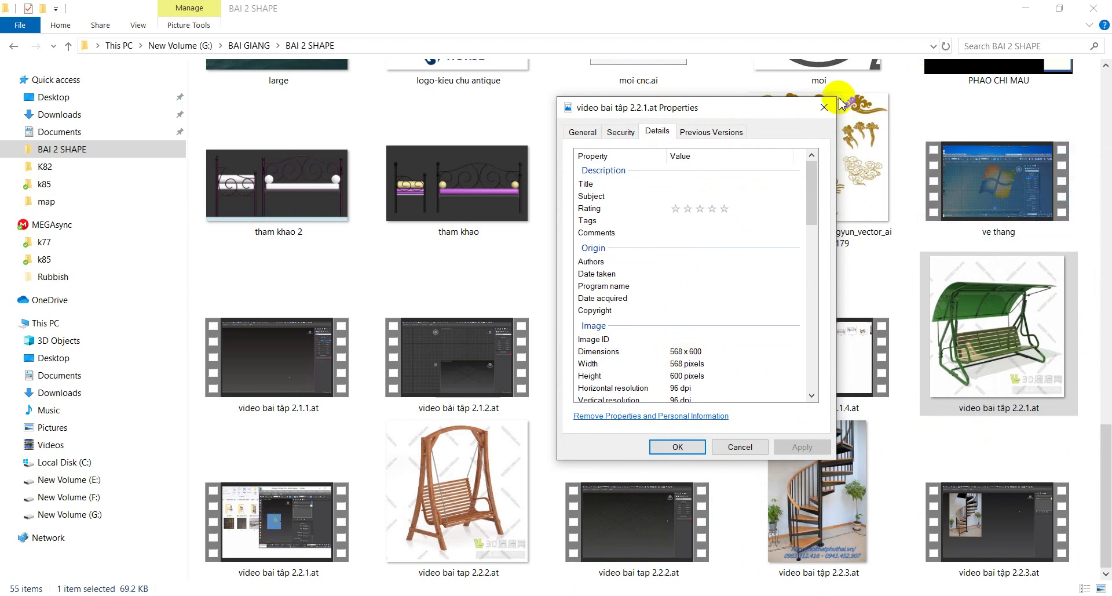
pyautogui.click(824, 107)
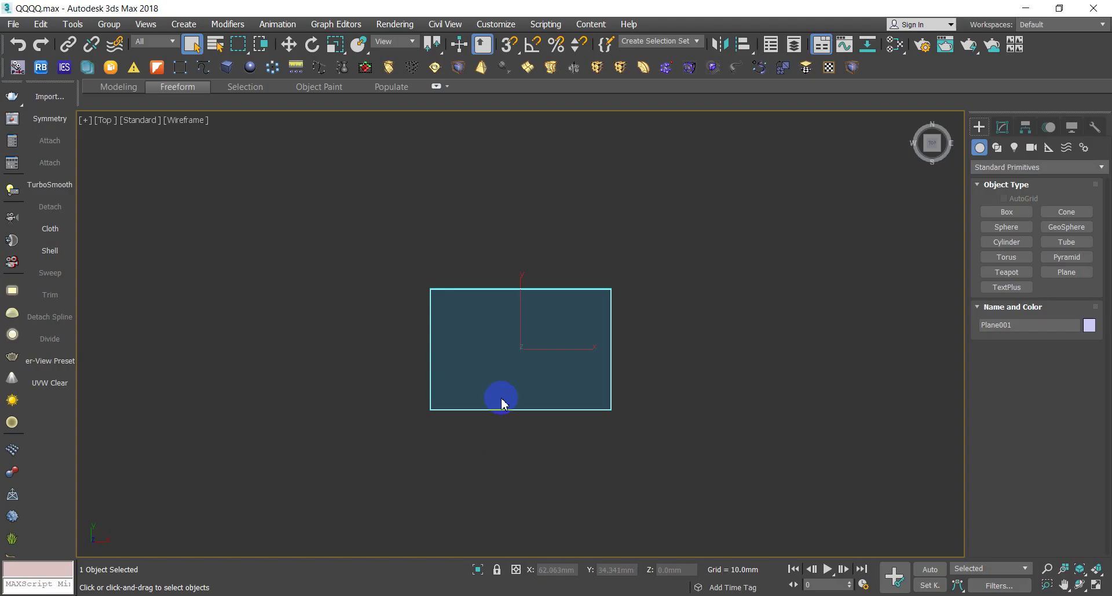
pyautogui.click(496, 396)
# Set Plane001 to 600 mm length and 568 mm width, and switch to Default Shading
pyautogui.click(1008, 127)
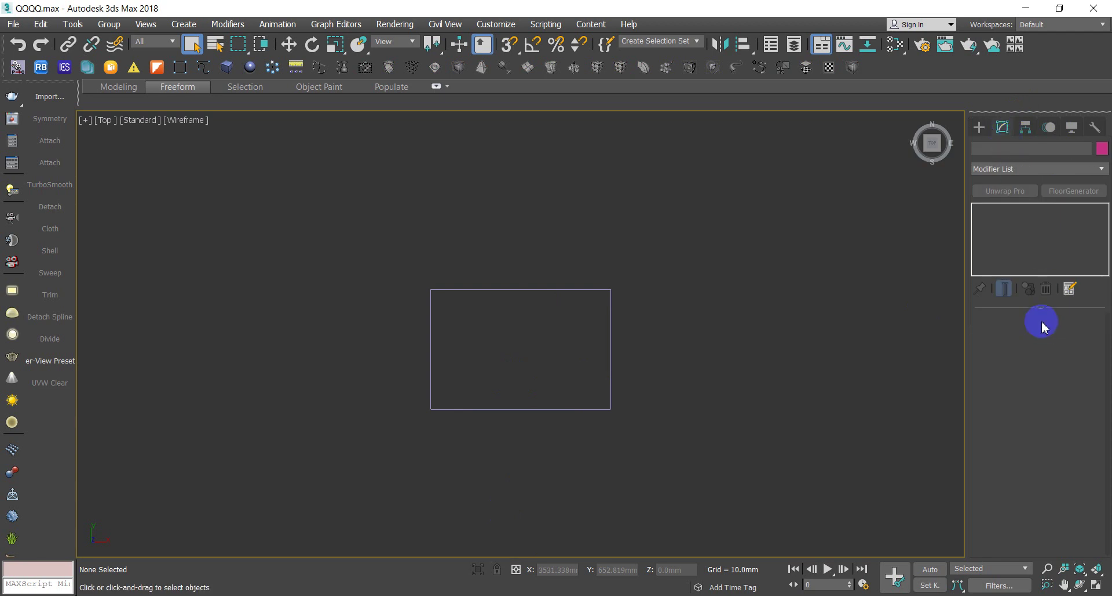
pyautogui.click(577, 342)
pyautogui.write('600')
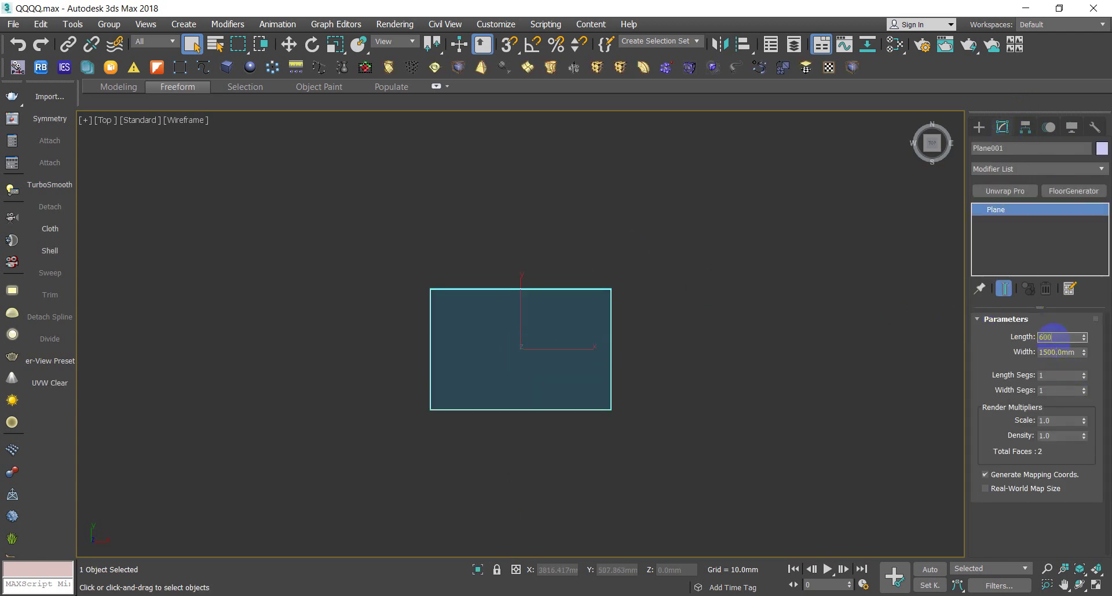
pyautogui.press('Tab')
pyautogui.write('568')
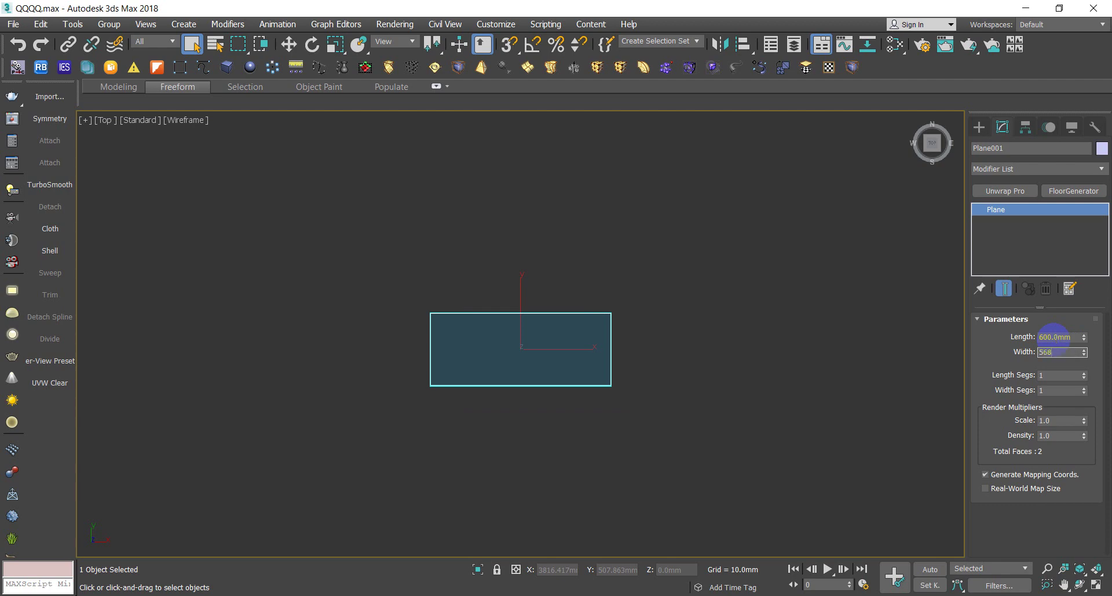
pyautogui.click(836, 332)
pyautogui.click(550, 346)
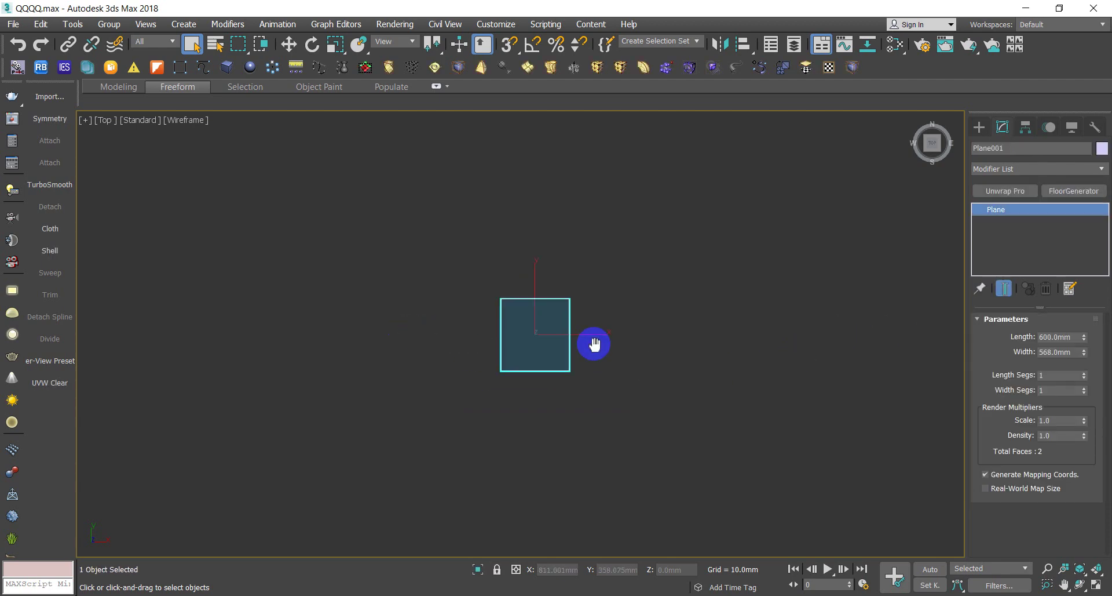
pyautogui.press('F3')
pyautogui.moveTo(631, 315); pyautogui.dragTo(715, 336, button='middle')
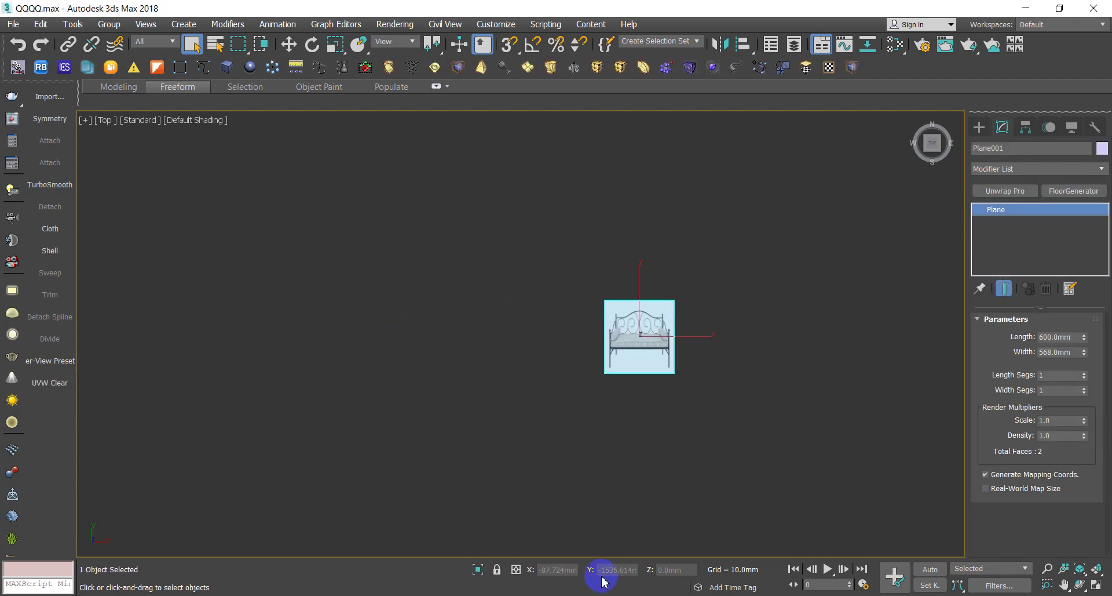
pyautogui.click(1059, 8)
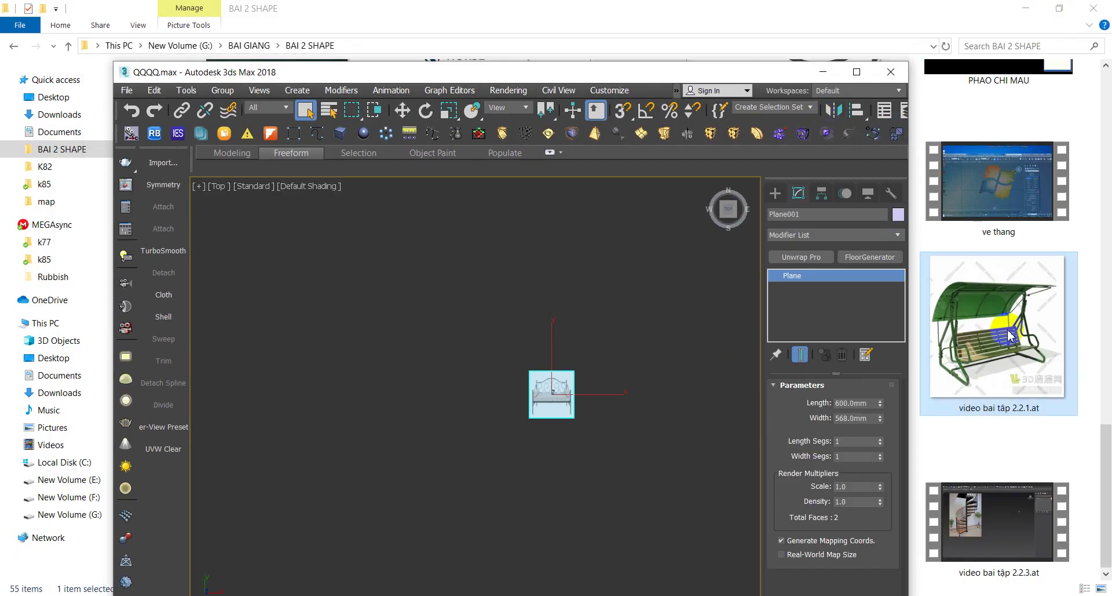
# Drop the swing chair image onto Plane001, maximize 3ds Max and zoom in on the seat
pyautogui.moveTo(999, 325)
pyautogui.mouseDown()
pyautogui.moveTo(552, 403)
pyautogui.moveTo(678, 293)
pyautogui.moveTo(333, 249)
pyautogui.moveTo(549, 402)
pyautogui.mouseUp()
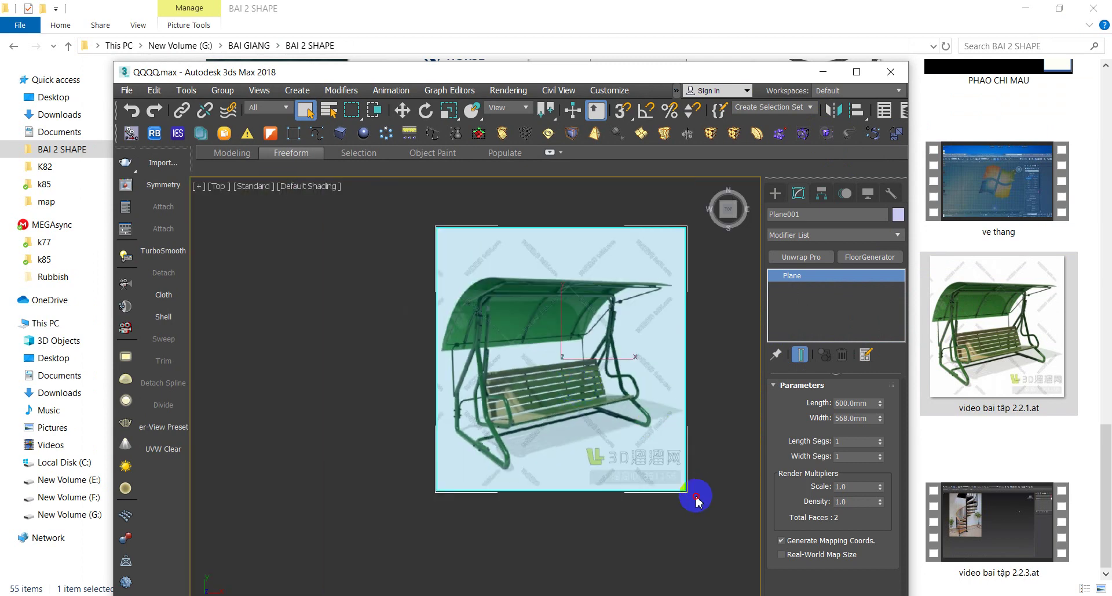
pyautogui.click(697, 496)
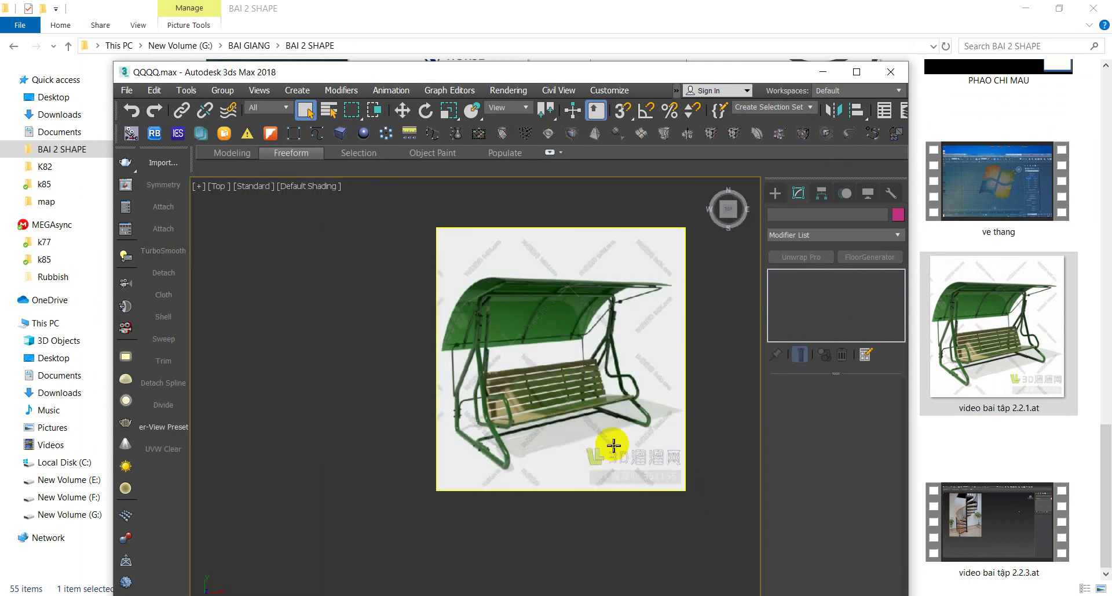
pyautogui.click(611, 446)
pyautogui.click(851, 72)
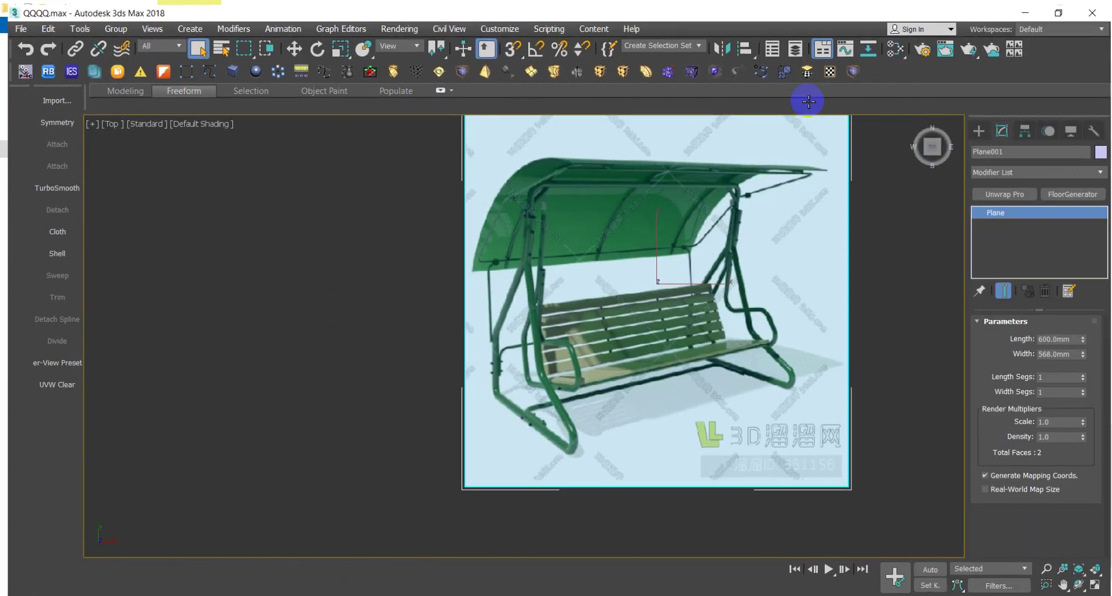
pyautogui.scroll(3, 587, 371)
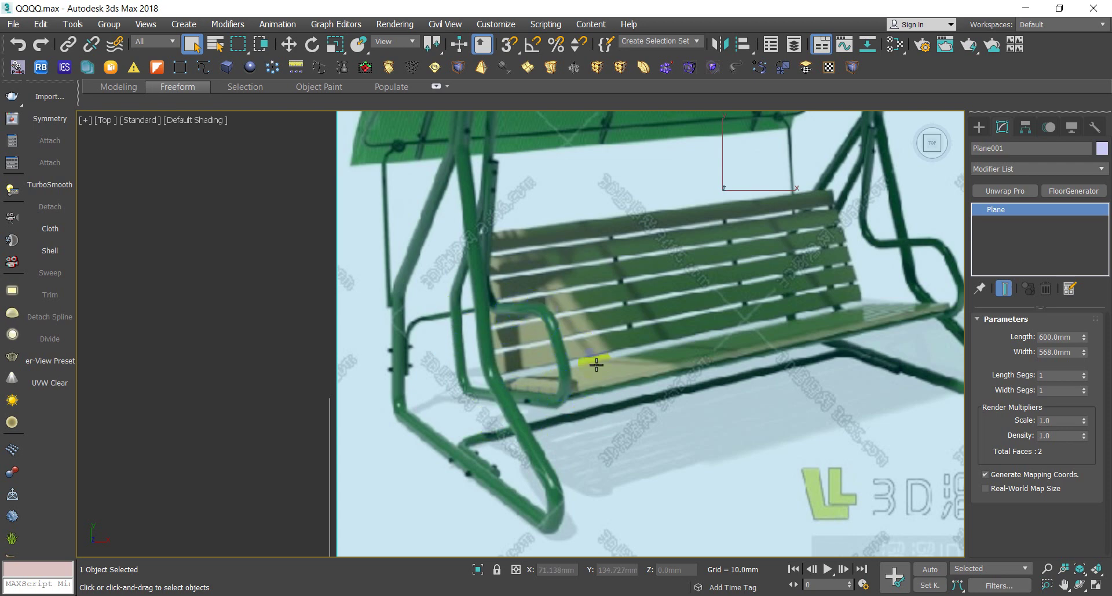
# Trace a three-point Line along the swing chair's armrest profile
pyautogui.click(979, 127)
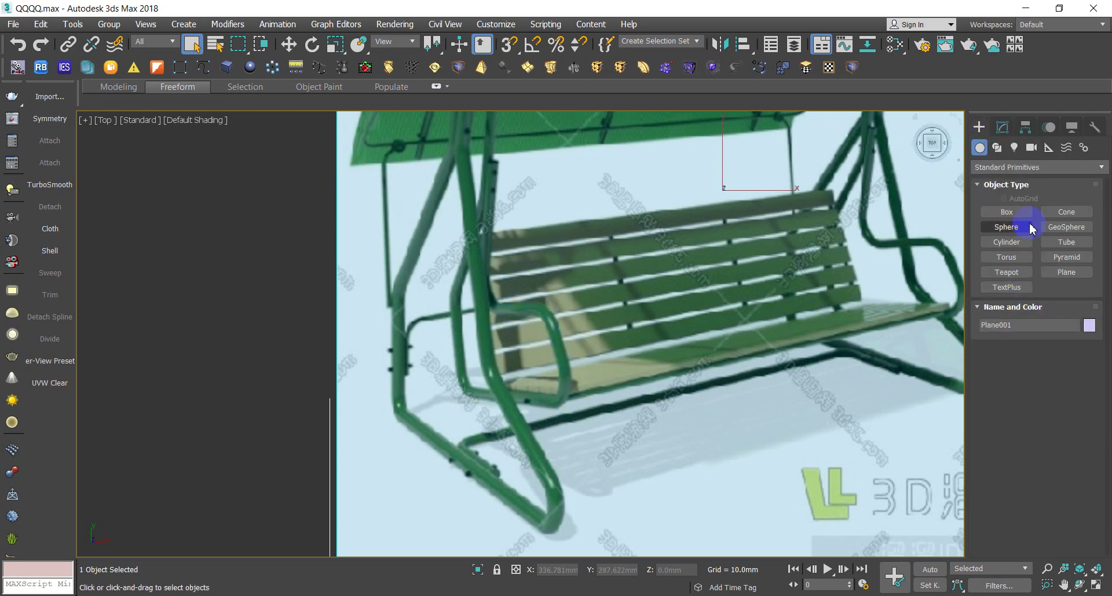
pyautogui.click(995, 150)
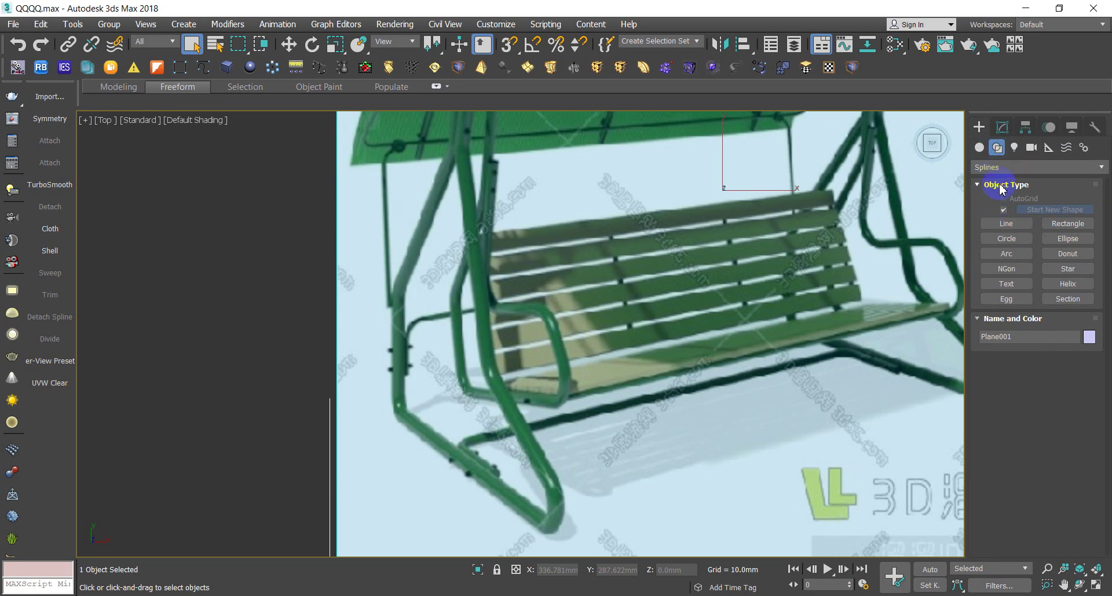
pyautogui.click(1006, 223)
pyautogui.click(486, 311)
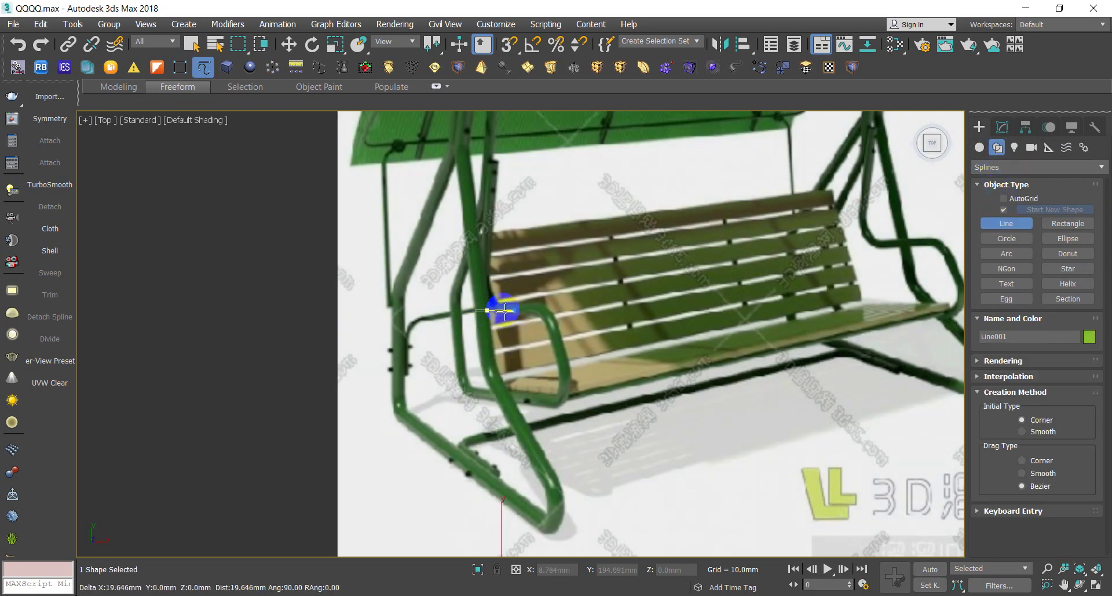
pyautogui.click(564, 313)
pyautogui.click(569, 400)
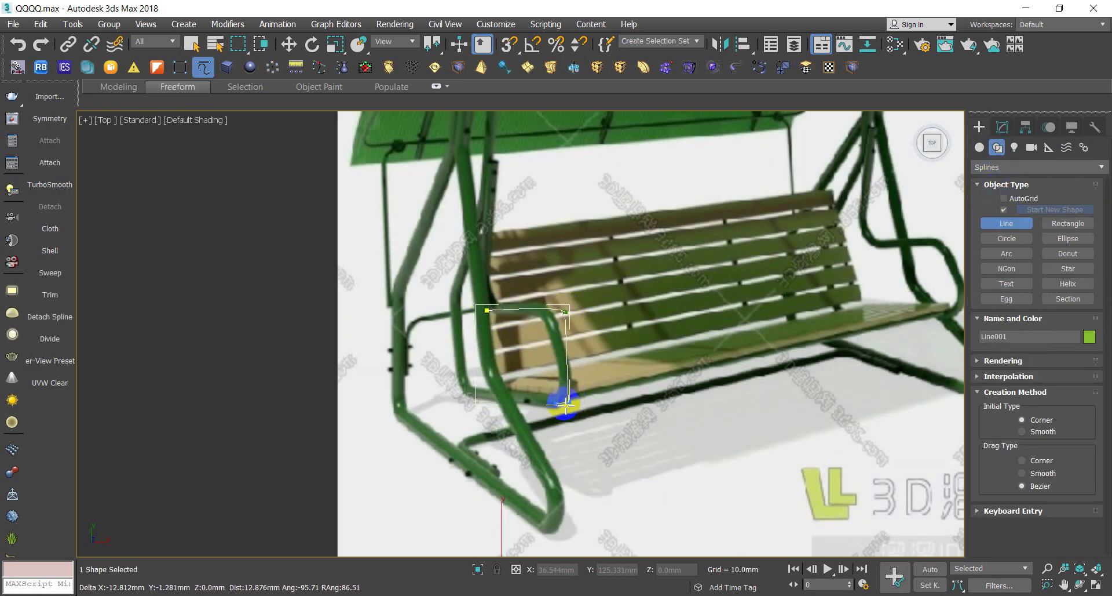
pyautogui.rightClick(468, 398)
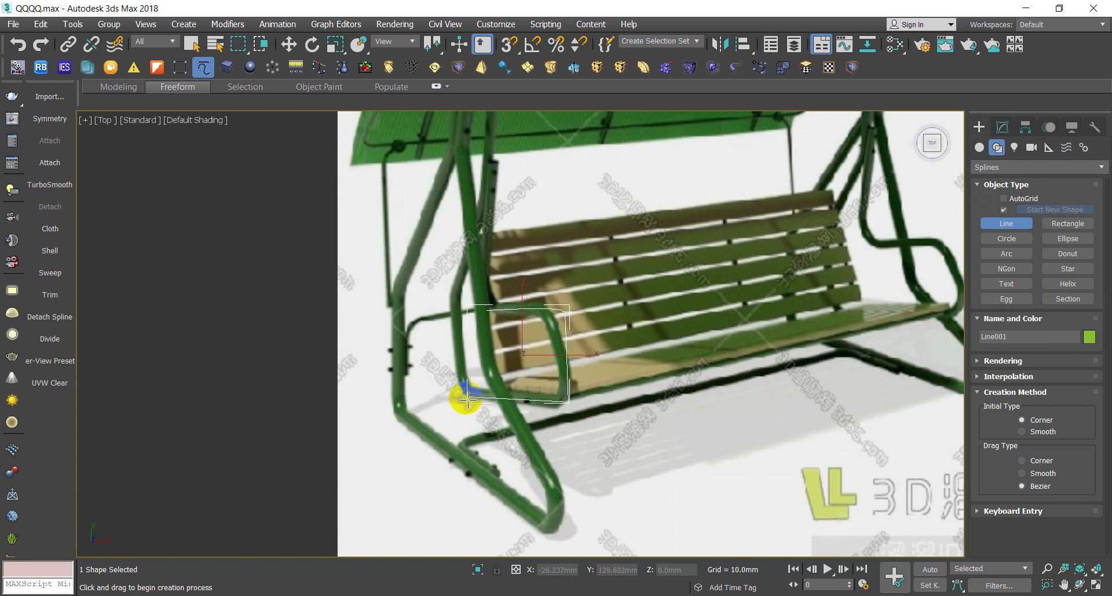
# Switch to wireframe, select Line001 and bring up its Modify panel parameters
pyautogui.press('F3')
pyautogui.rightClick(753, 383)
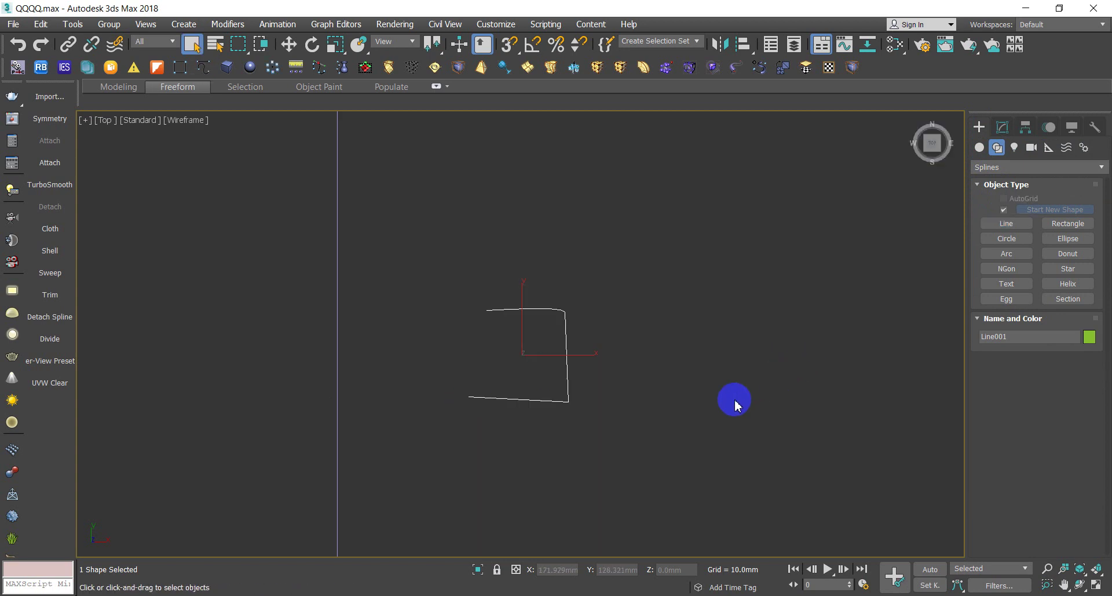
pyautogui.click(652, 294)
pyautogui.click(525, 399)
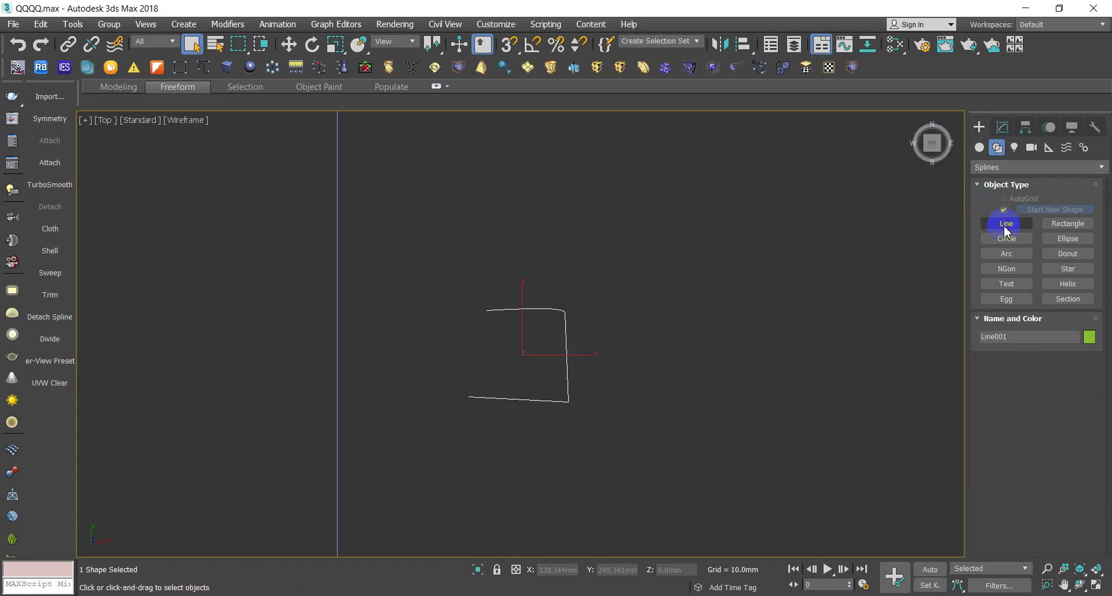
pyautogui.click(1002, 126)
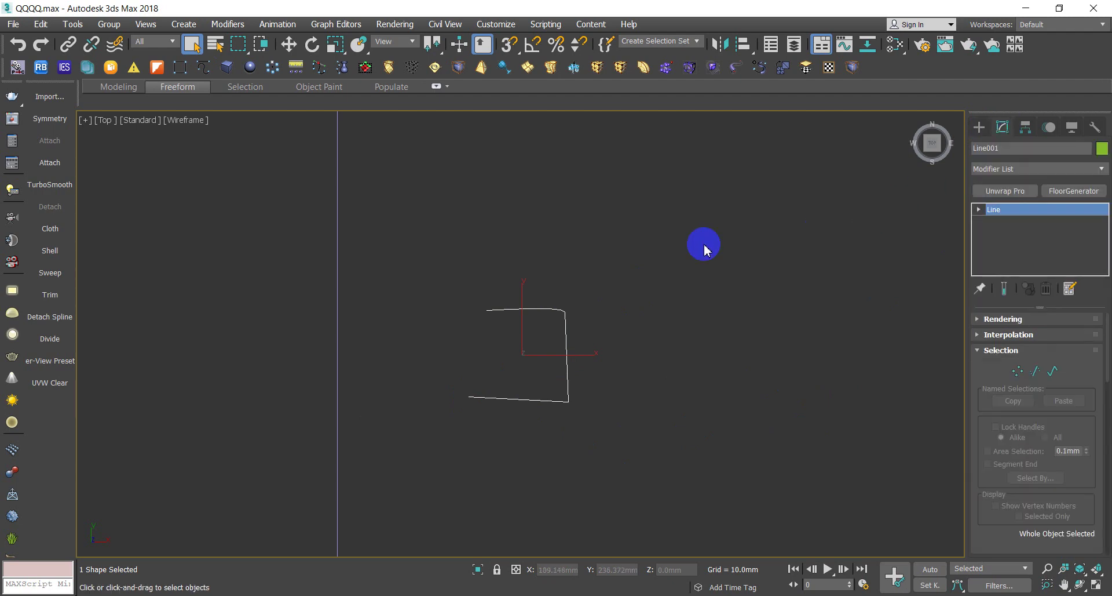
# Set all of Line001's vertices to Corner type at Vertex level
pyautogui.click(1018, 371)
pyautogui.moveTo(595, 267)
pyautogui.mouseDown()
pyautogui.moveTo(536, 453)
pyautogui.moveTo(429, 463)
pyautogui.mouseUp()
pyautogui.rightClick(489, 250)
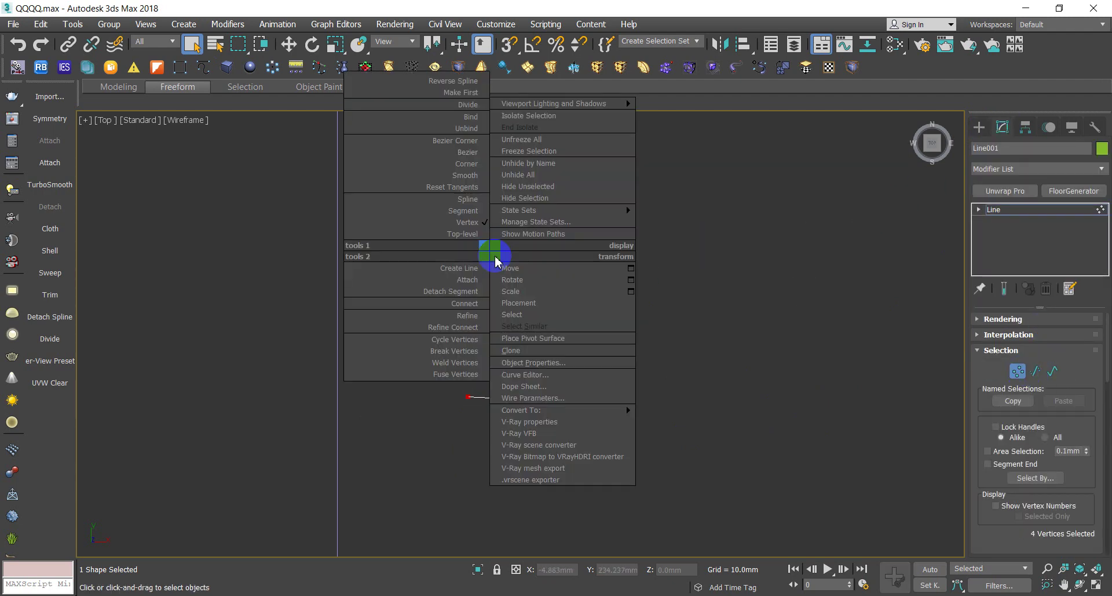
pyautogui.click(463, 164)
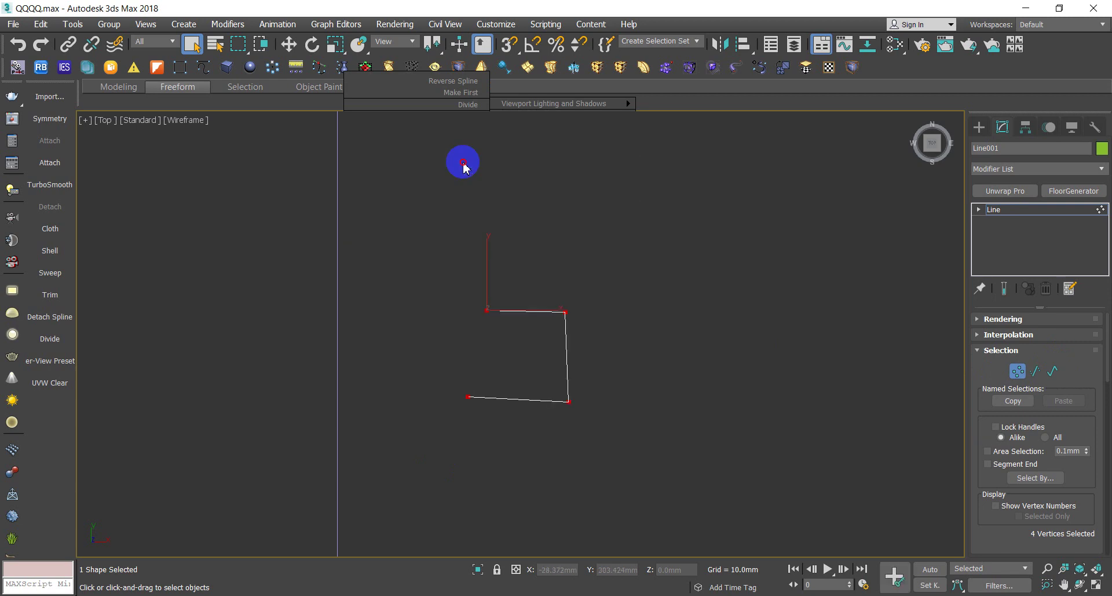
pyautogui.click(696, 370)
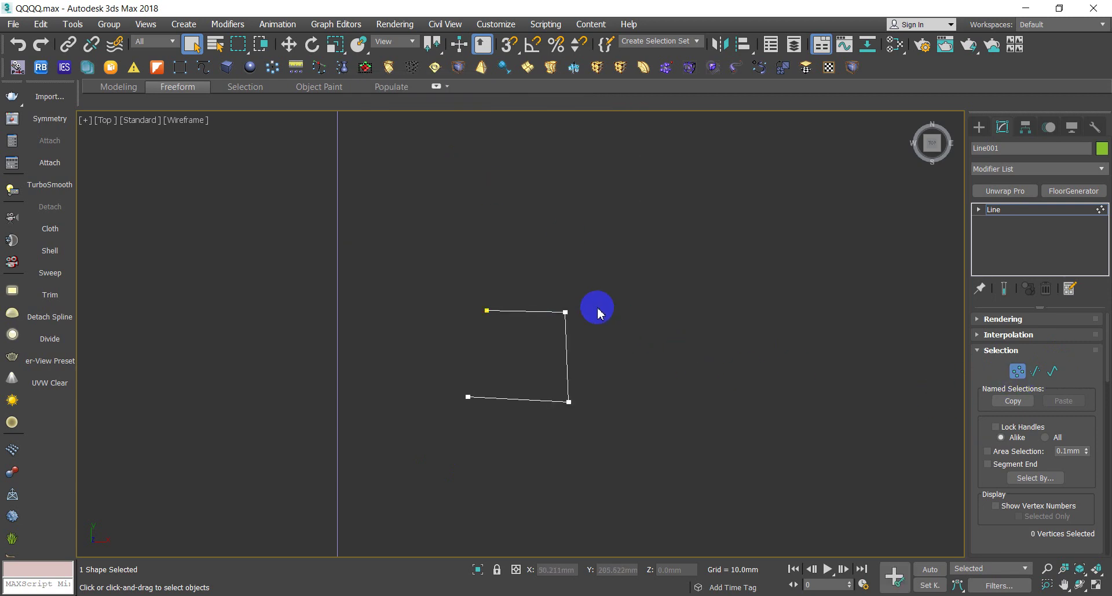
# Select Line001's top-right and bottom-right vertices and scroll to the Geometry rollout
pyautogui.moveTo(559, 288); pyautogui.dragTo(606, 327)
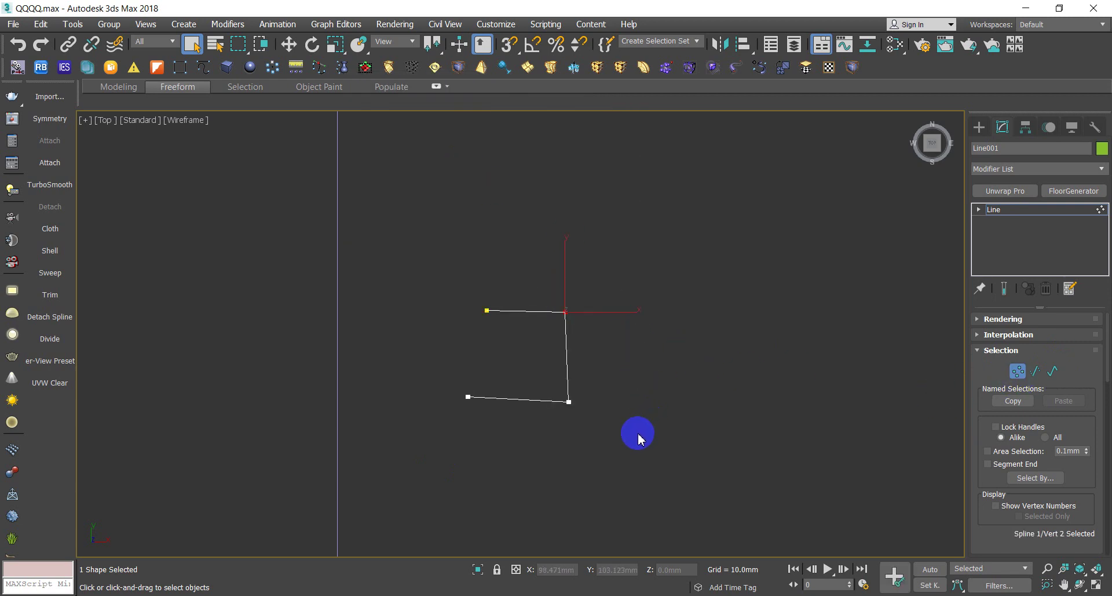
pyautogui.keyDown('ctrl'); pyautogui.moveTo(598, 414); pyautogui.dragTo(524, 351); pyautogui.keyUp('ctrl')
pyautogui.scroll(-3, 937, 458)
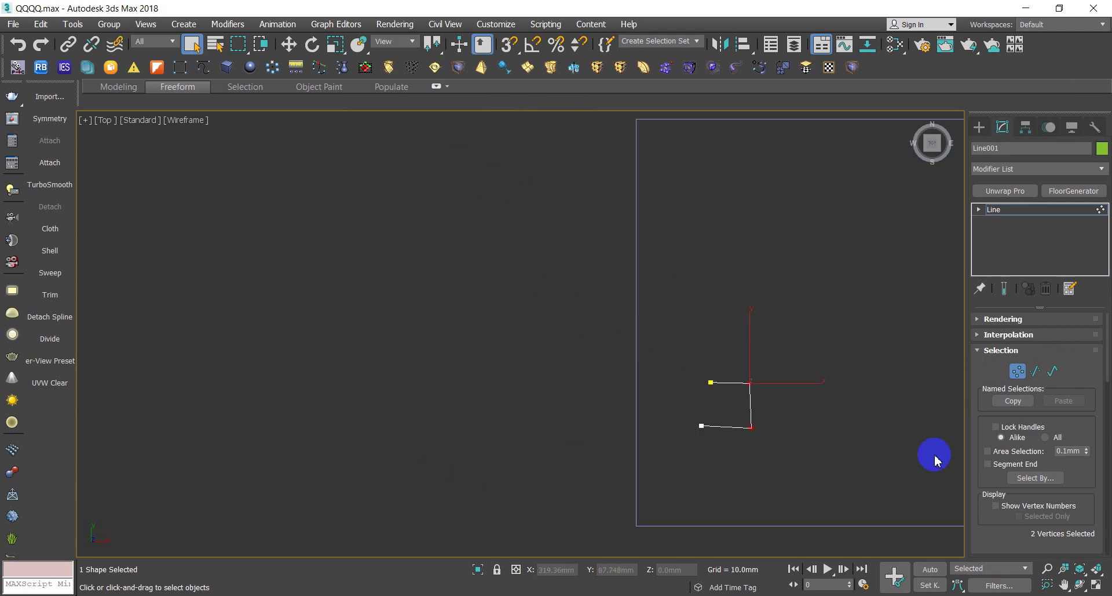
pyautogui.scroll(3, 805, 438)
pyautogui.scroll(2, 776, 413)
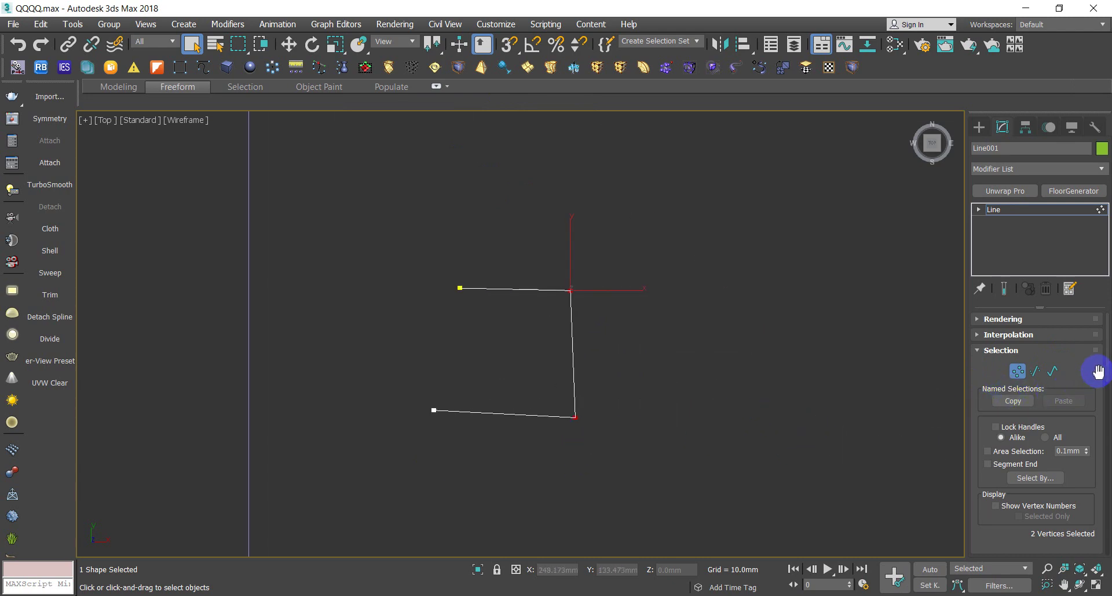
pyautogui.scroll(-3, 1099, 371)
pyautogui.scroll(-3, 1099, 405)
pyautogui.scroll(-3, 1101, 463)
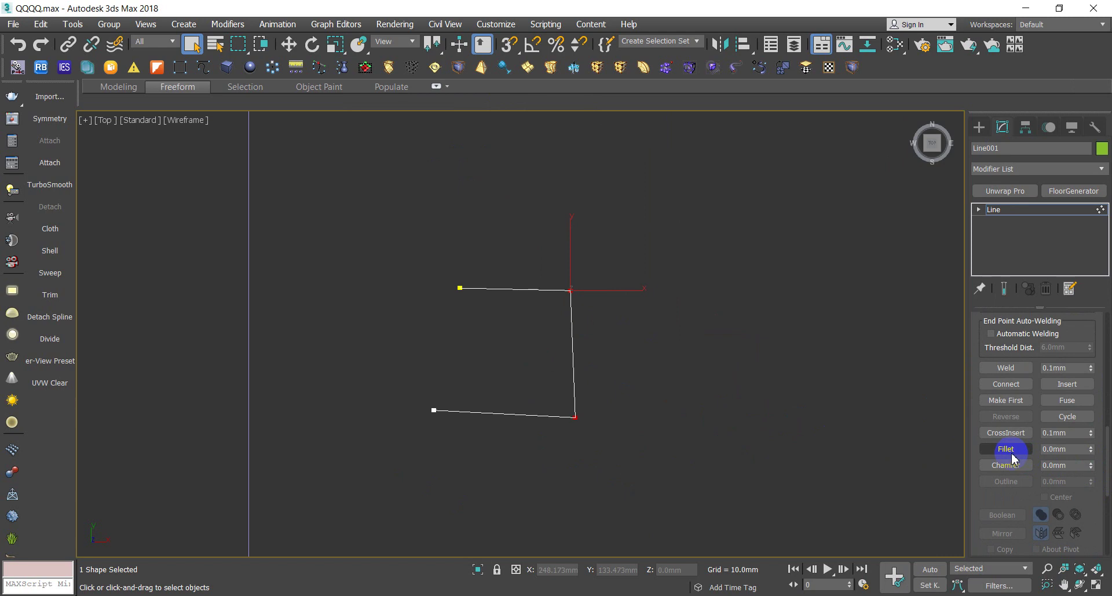
# Show the reference image shaded and try filleting Line001's right corners by about 12mm
pyautogui.rightClick(795, 434)
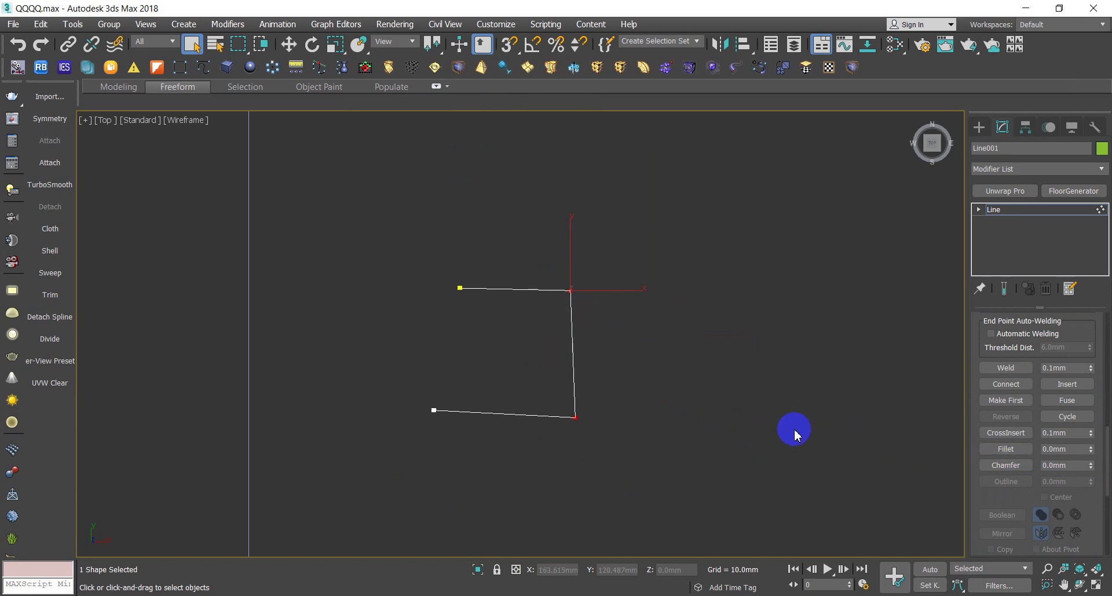
pyautogui.press('F3')
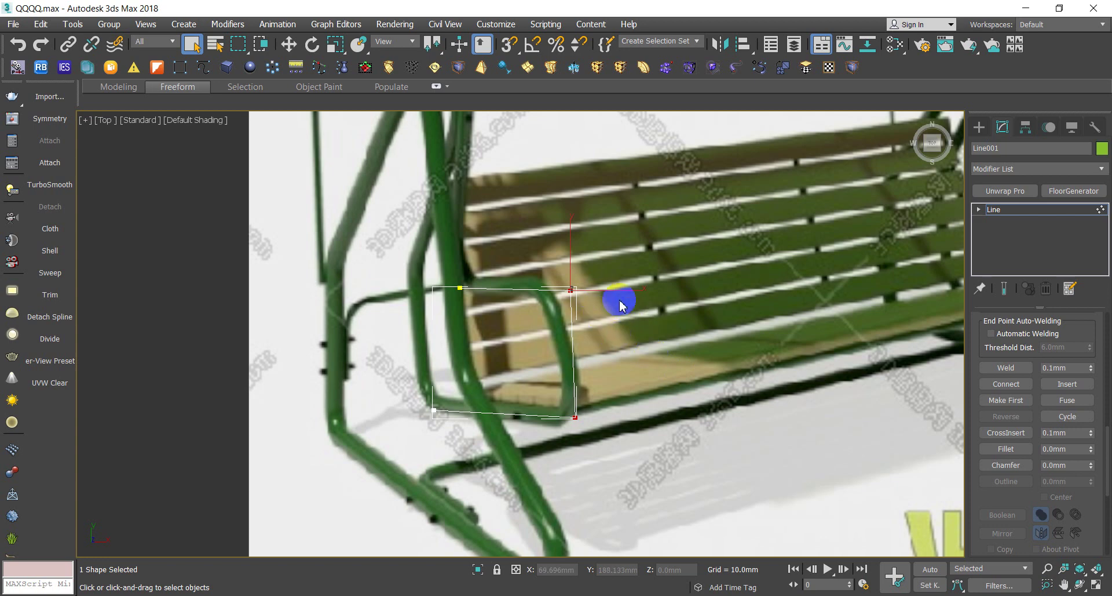
pyautogui.click(1018, 452)
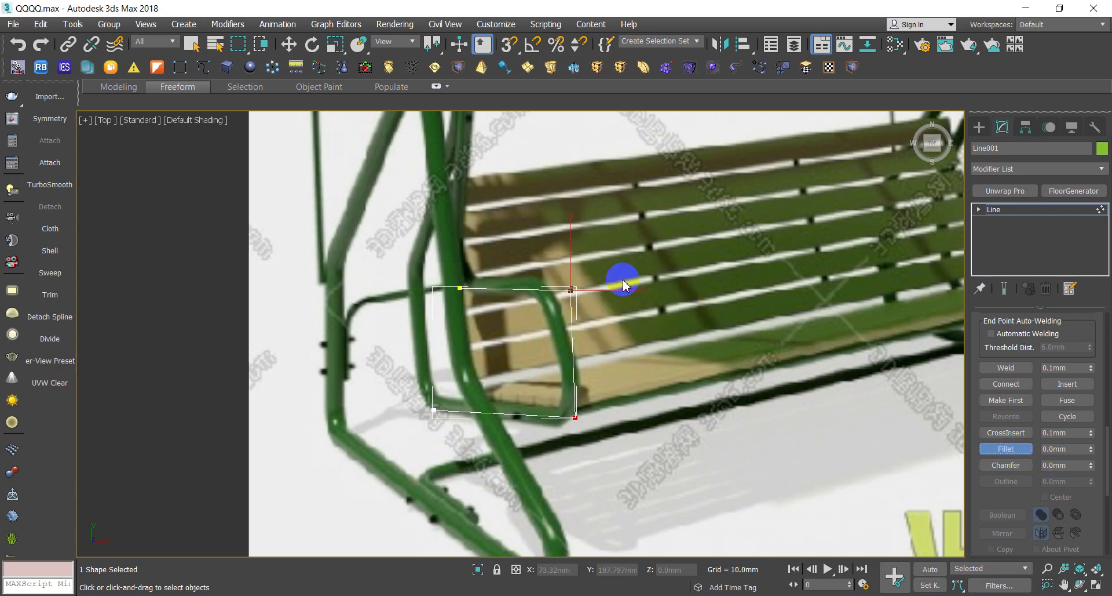
pyautogui.moveTo(565, 267); pyautogui.dragTo(562, 267)
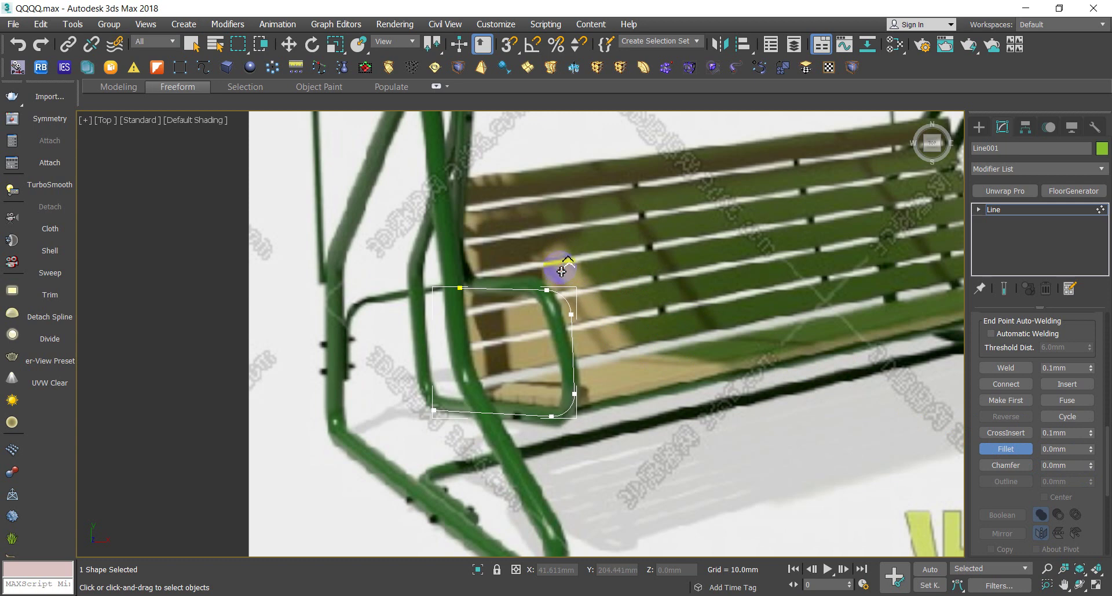
pyautogui.click(629, 433)
pyautogui.rightClick(629, 433)
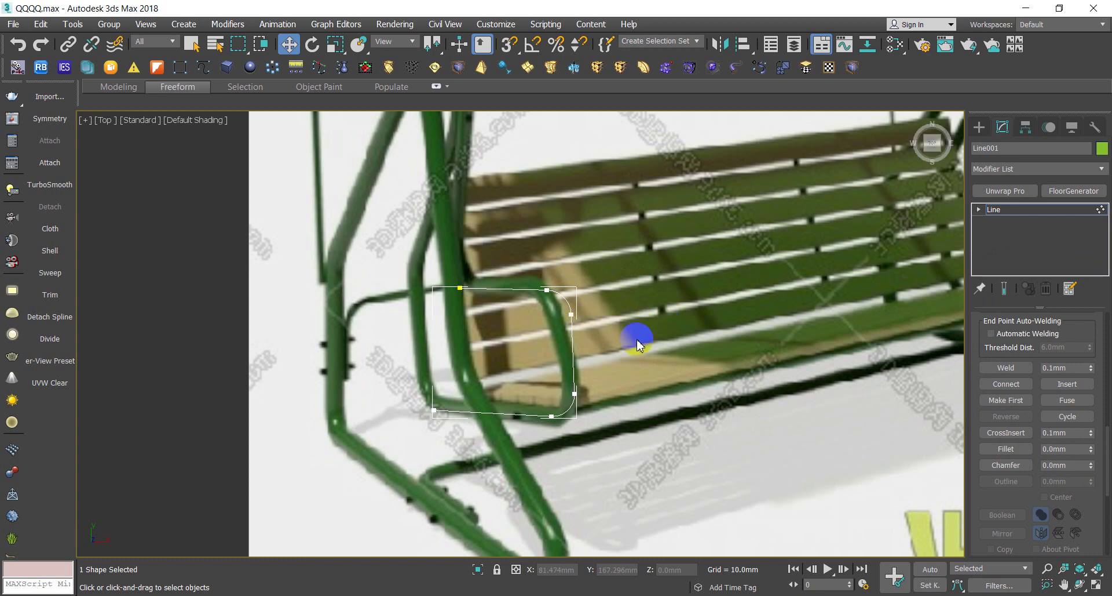
# Undo the fillet, leave Vertex level and Shift-drag Line001 aside as a copy
pyautogui.hotkey('ctrl', 'z')
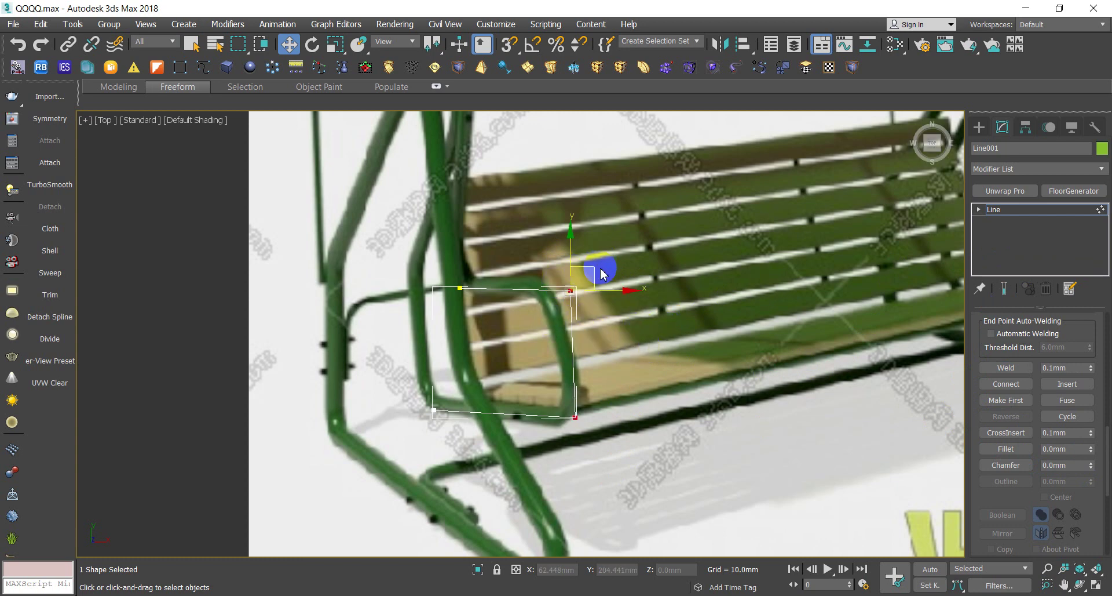
pyautogui.press('1')
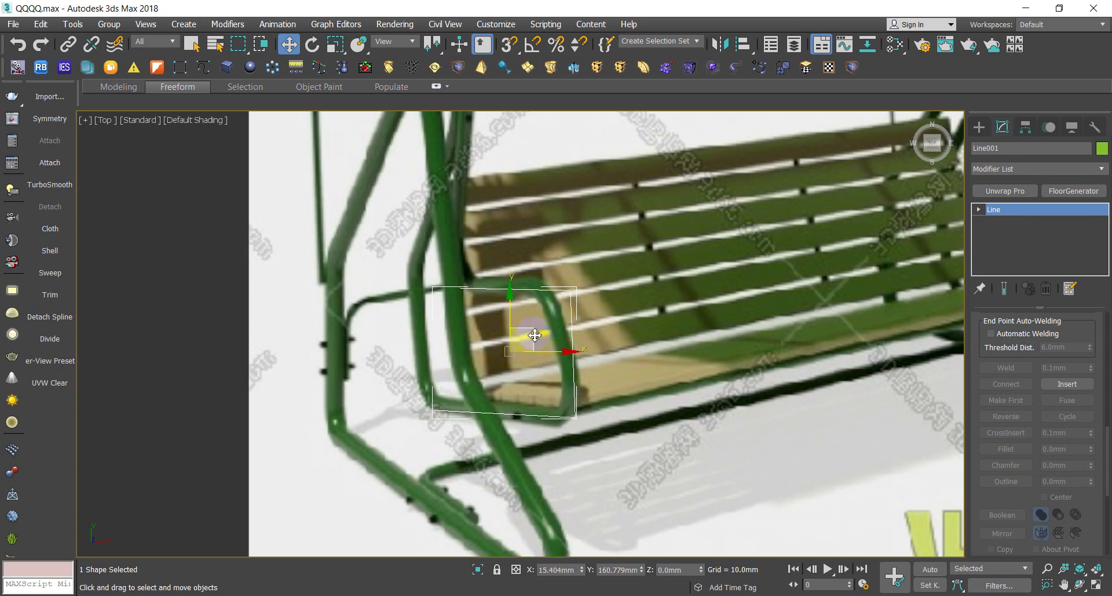
pyautogui.moveTo(542, 334)
pyautogui.keyDown('shift'); pyautogui.mouseDown()
pyautogui.moveTo(550, 316)
pyautogui.moveTo(211, 318)
pyautogui.mouseUp(); pyautogui.keyUp('shift')
# Confirm the clone as Line002 and fillet its two right-hand corners by 17mm
pyautogui.click(557, 365)
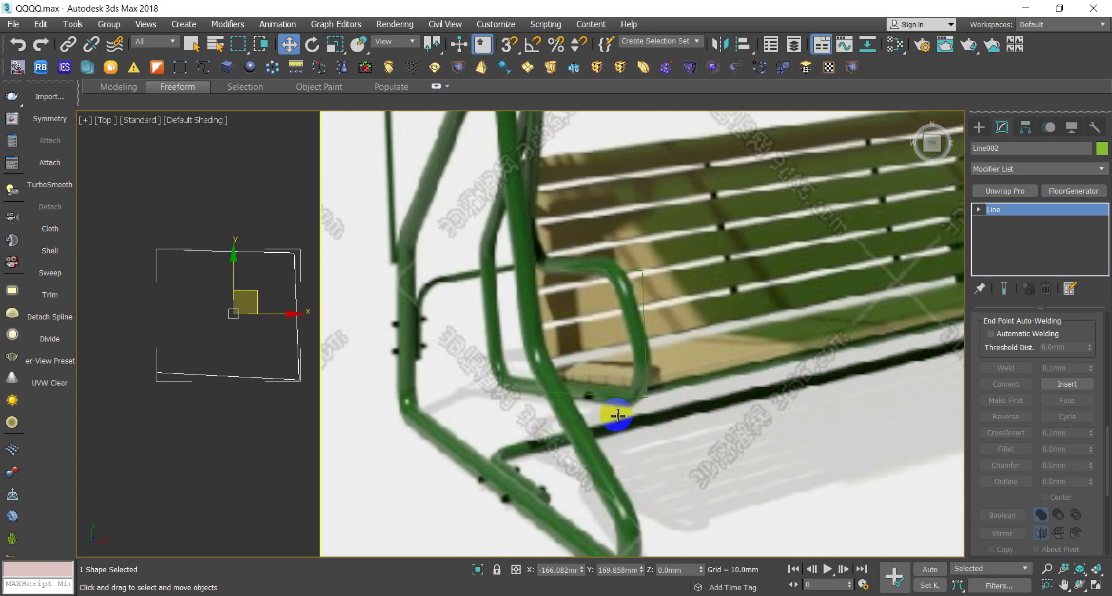
pyautogui.press('1')
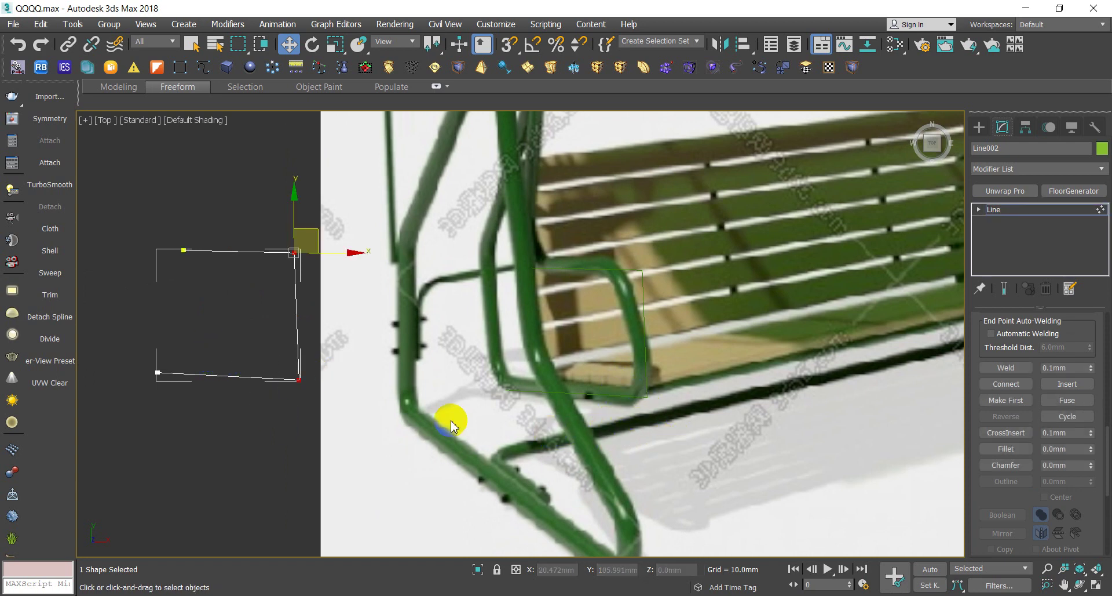
pyautogui.click(1069, 449)
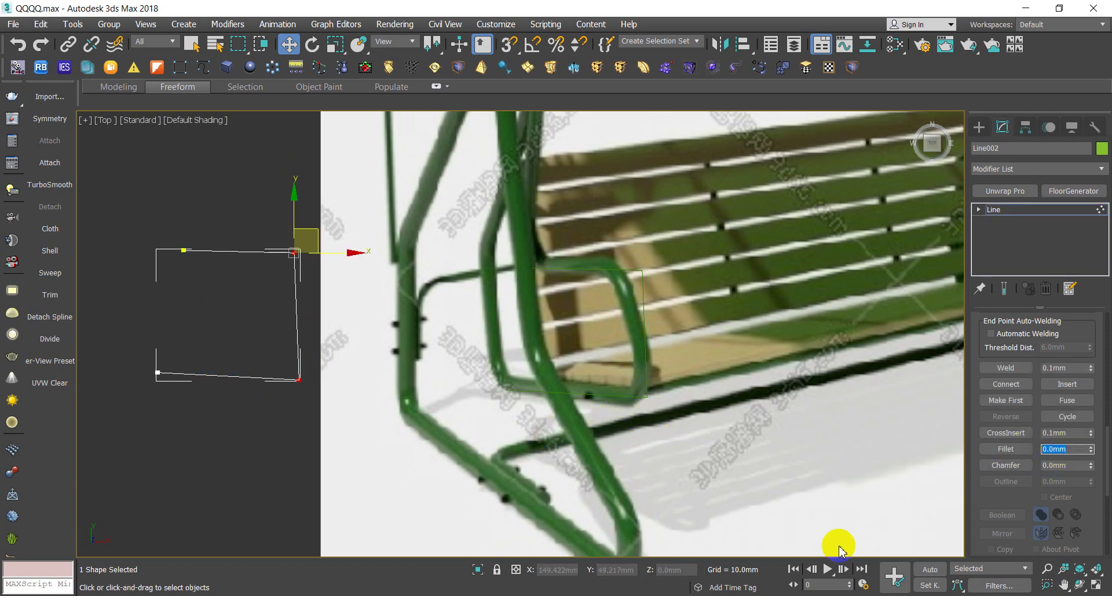
pyautogui.moveTo(1091, 450); pyautogui.dragTo(1092, 441)
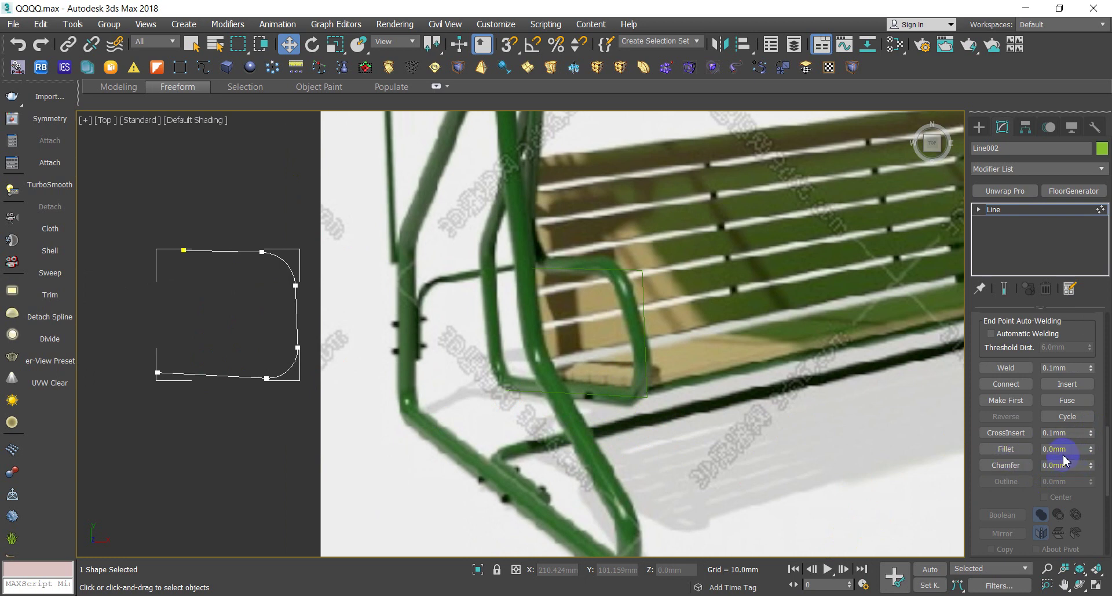
pyautogui.hotkey('ctrl', 'z')
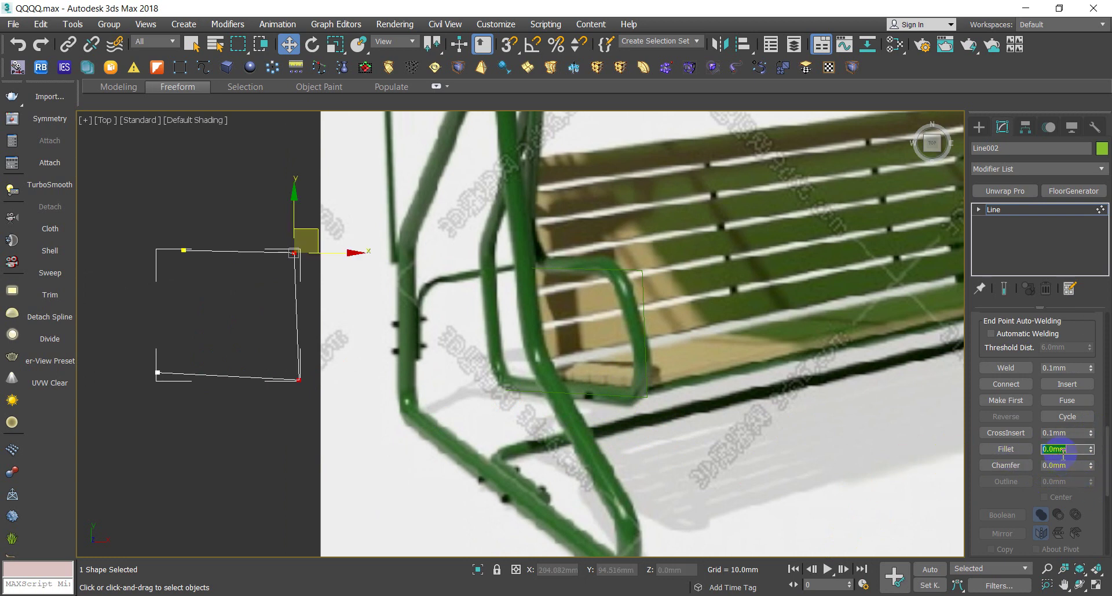
pyautogui.write('17')
pyautogui.press('Return')
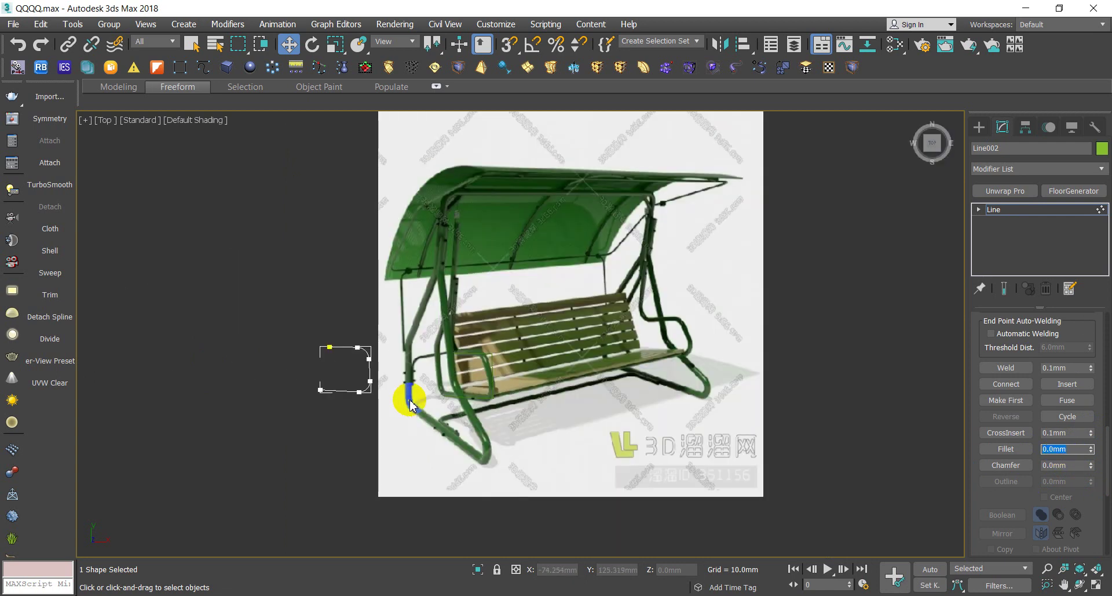
pyautogui.scroll(-5, 411, 400)
# Draw Rectangle001, about 140 × 128 mm, left of the swing reference
pyautogui.click(979, 127)
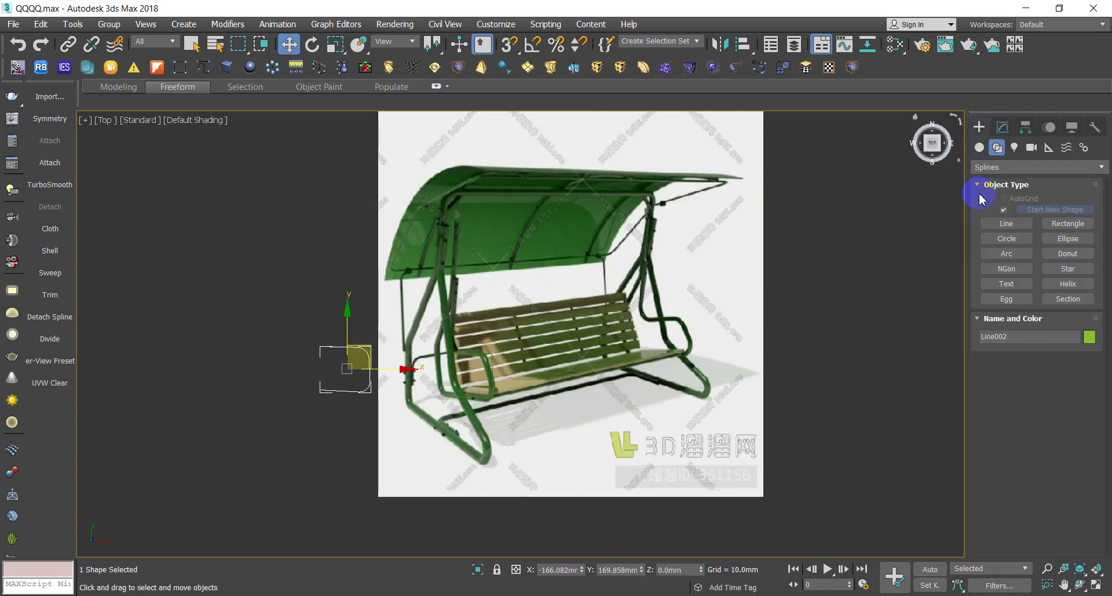
pyautogui.click(1067, 223)
pyautogui.moveTo(162, 217); pyautogui.dragTo(248, 311)
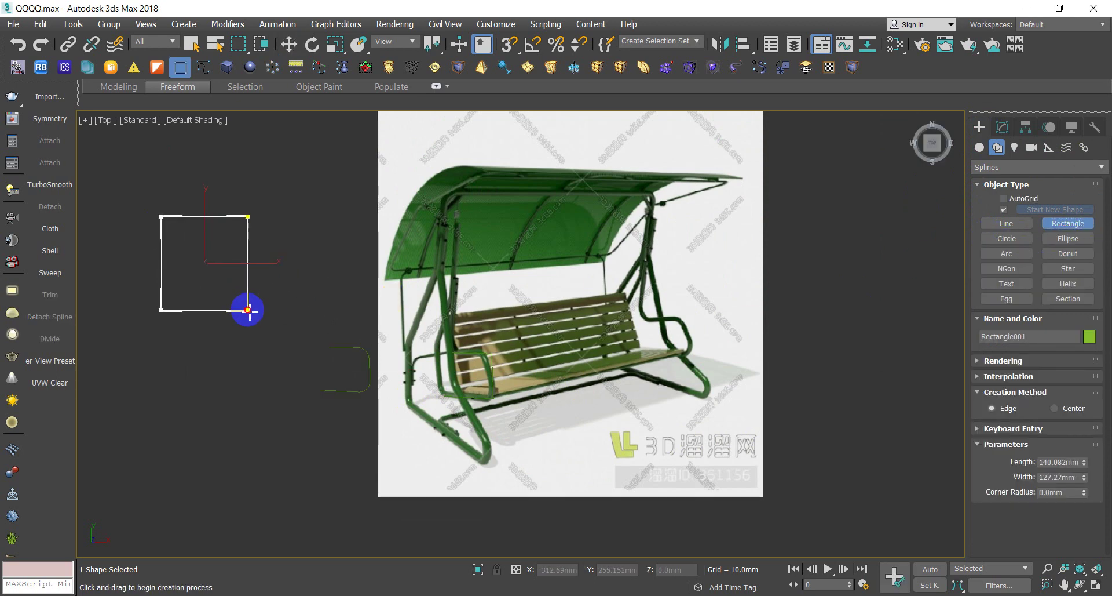
pyautogui.rightClick(255, 356)
pyautogui.click(248, 278)
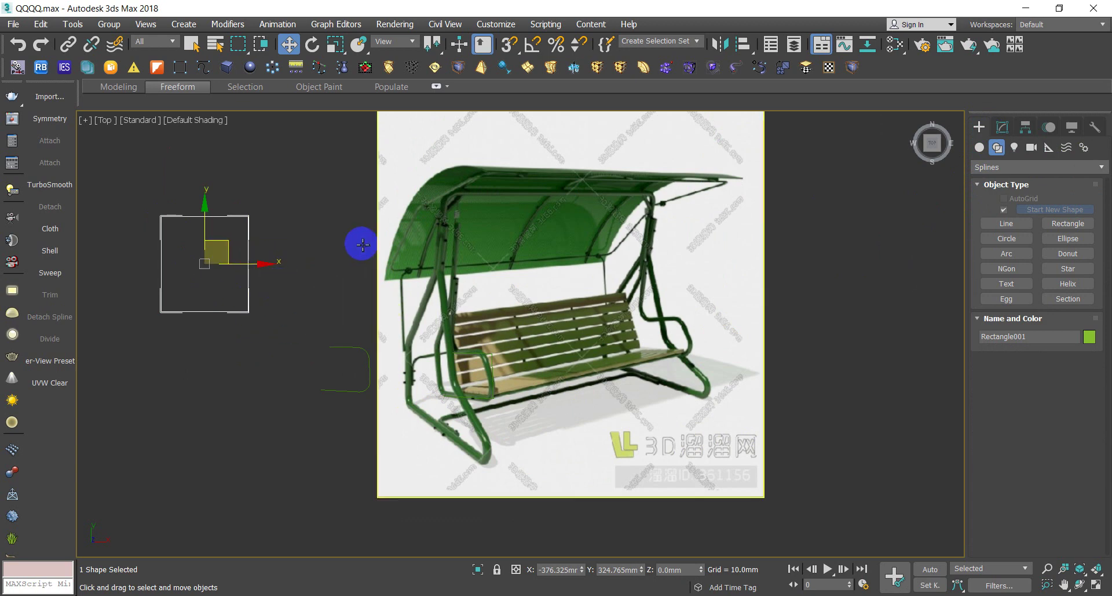
pyautogui.click(1002, 127)
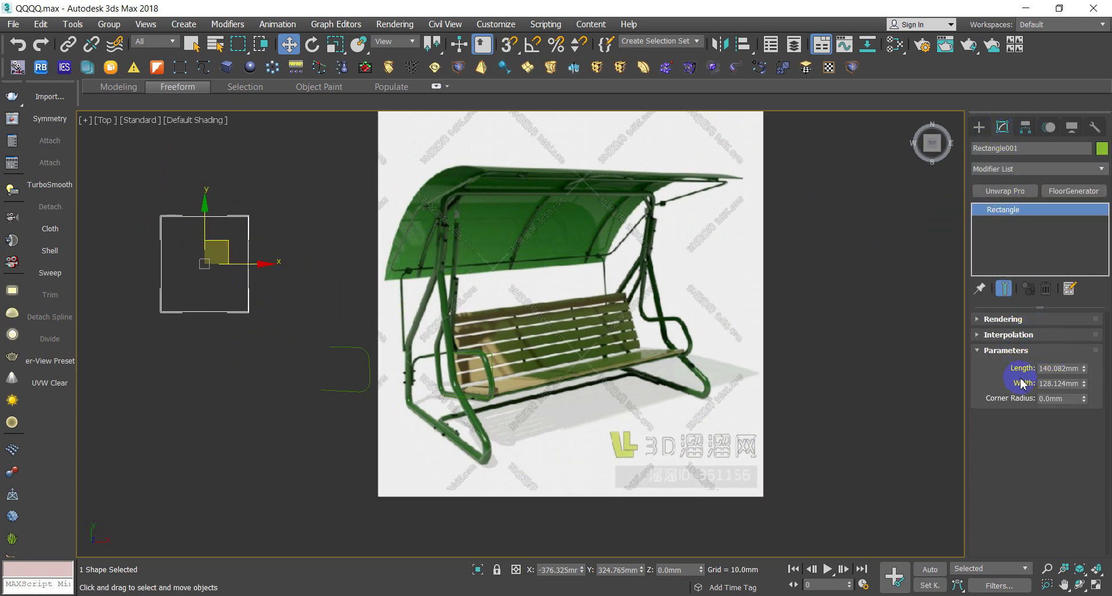
# Convert Rectangle001 to an editable spline and select its corner vertices
pyautogui.rightClick(279, 216)
pyautogui.moveTo(346, 370)
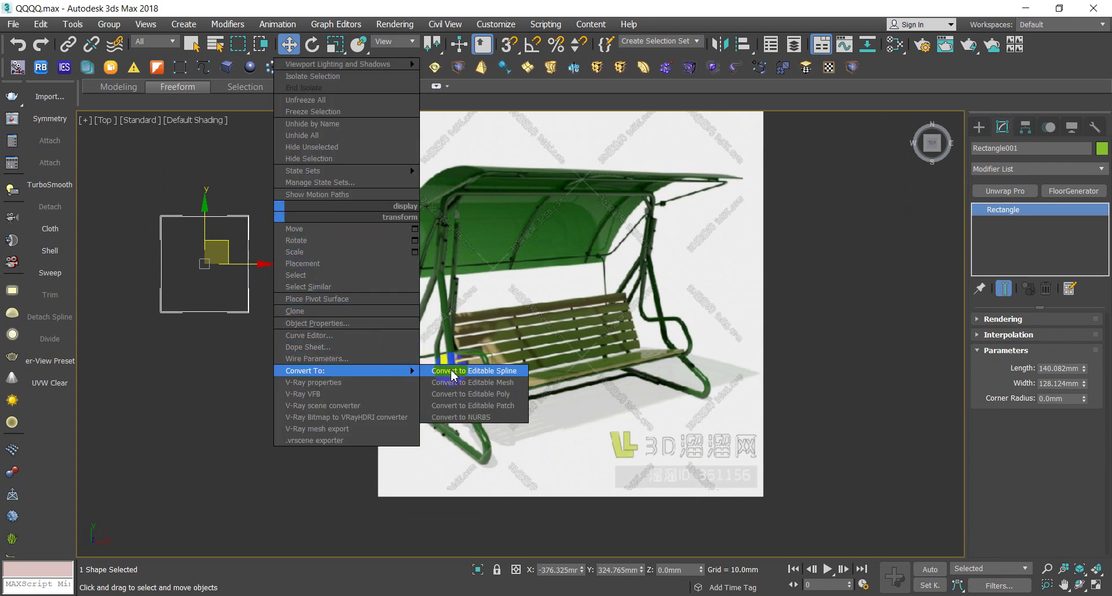
pyautogui.click(453, 371)
pyautogui.click(1018, 370)
pyautogui.click(287, 296)
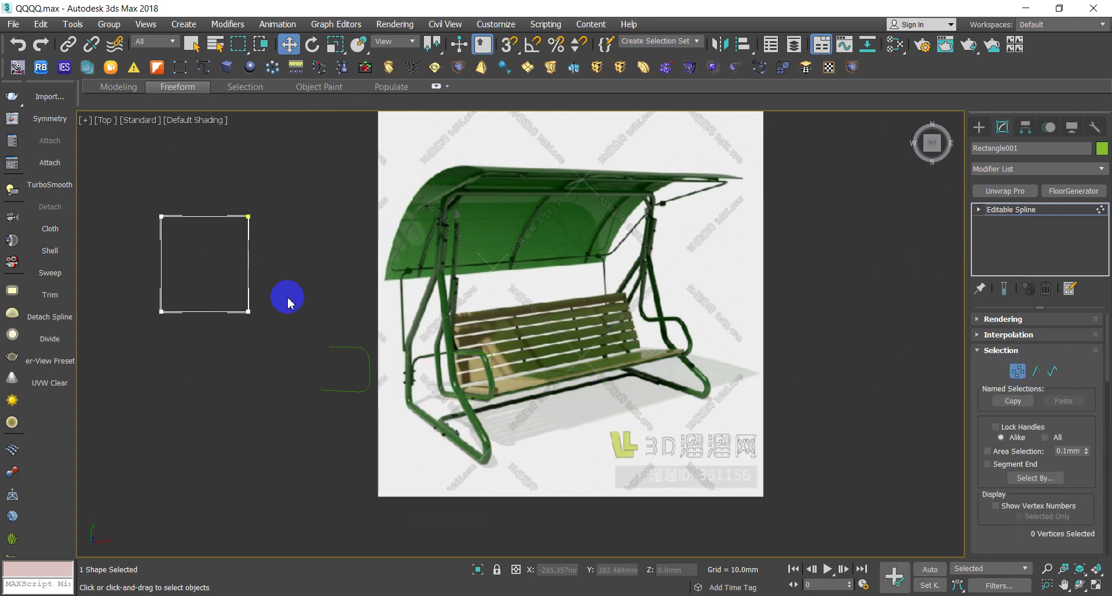
pyautogui.click(161, 217)
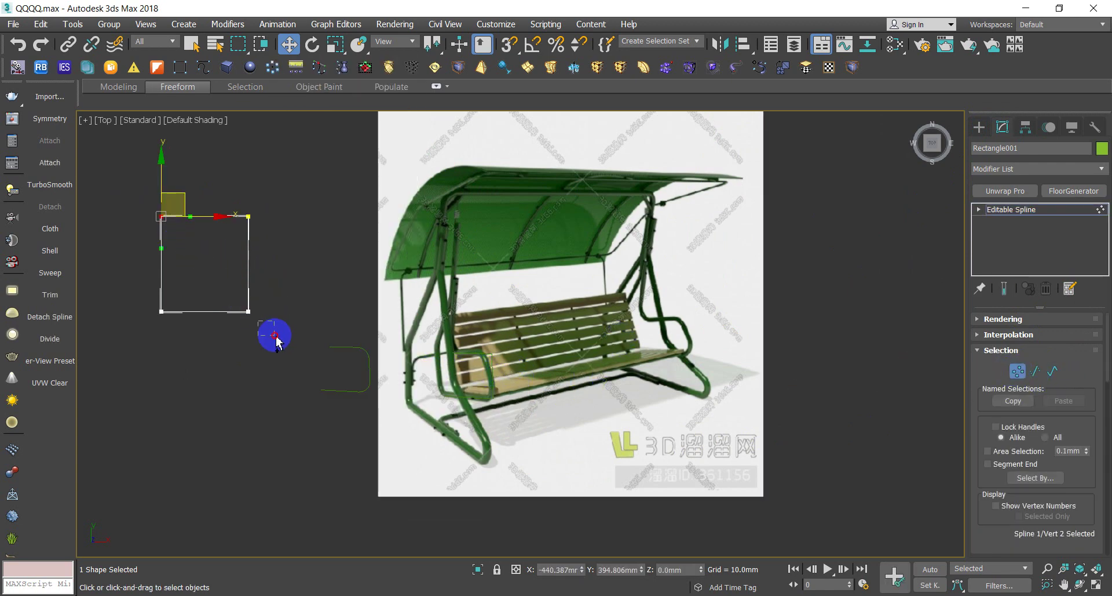
pyautogui.keyDown('ctrl'); pyautogui.moveTo(274, 334); pyautogui.dragTo(220, 285); pyautogui.keyUp('ctrl')
pyautogui.scroll(-3, 996, 481)
pyautogui.scroll(-3, 1019, 510)
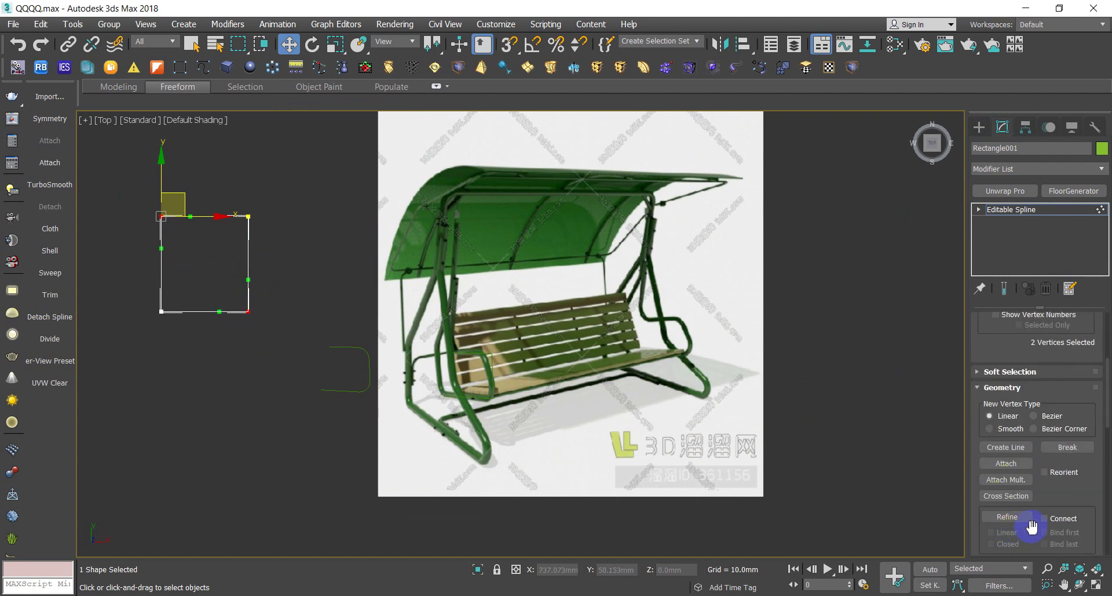
# Fillet the top-left and bottom-right corners by 50mm, replacing an undone 200mm try
pyautogui.moveTo(1105, 411); pyautogui.dragTo(1108, 494)
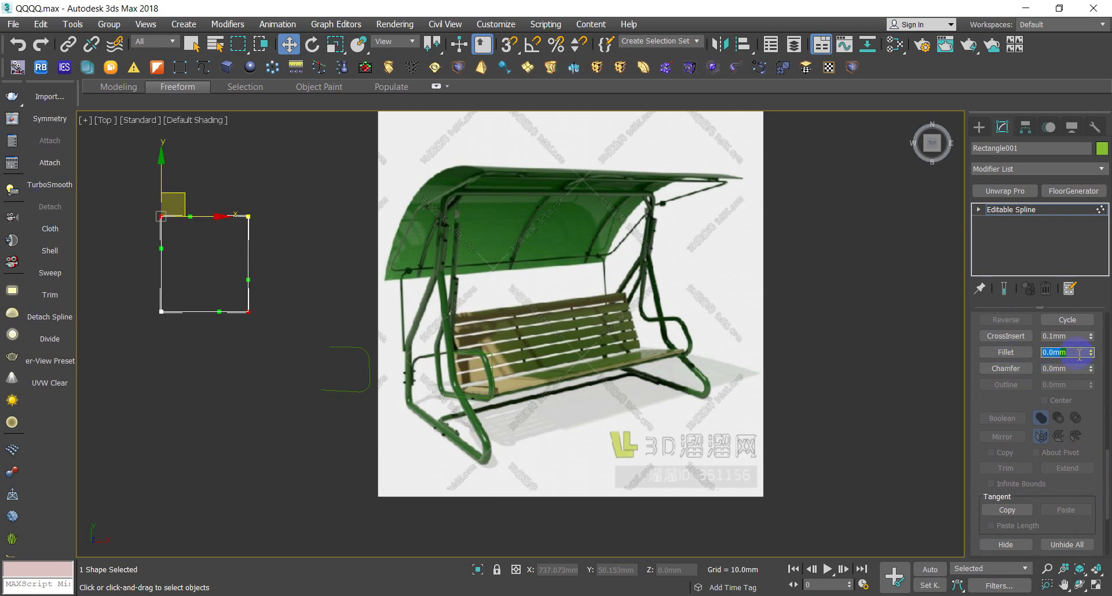
pyautogui.press('Return')
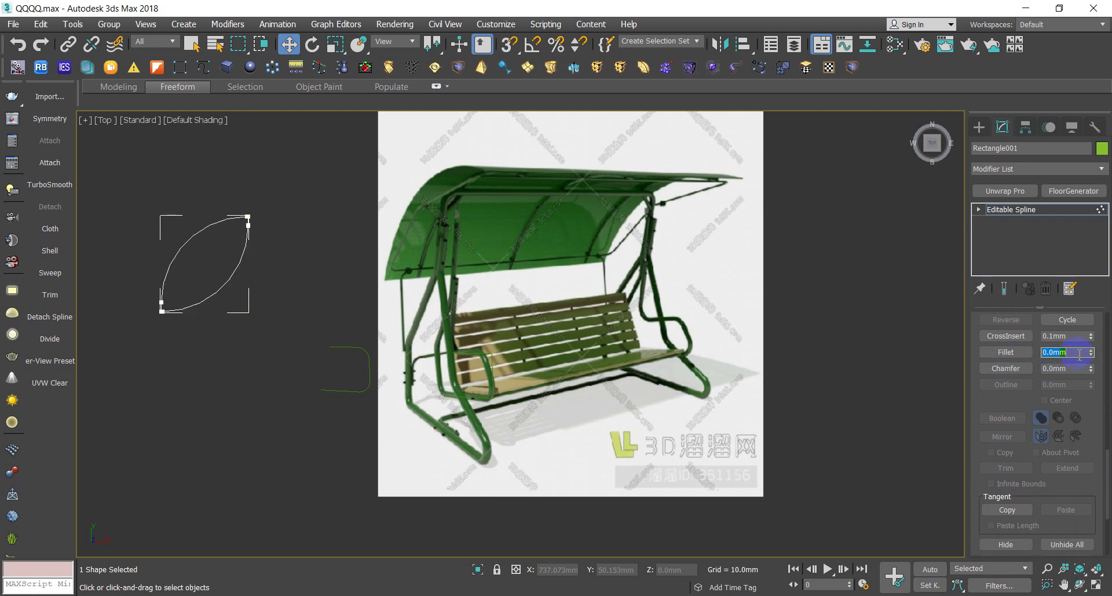
pyautogui.scroll(5, 154, 315)
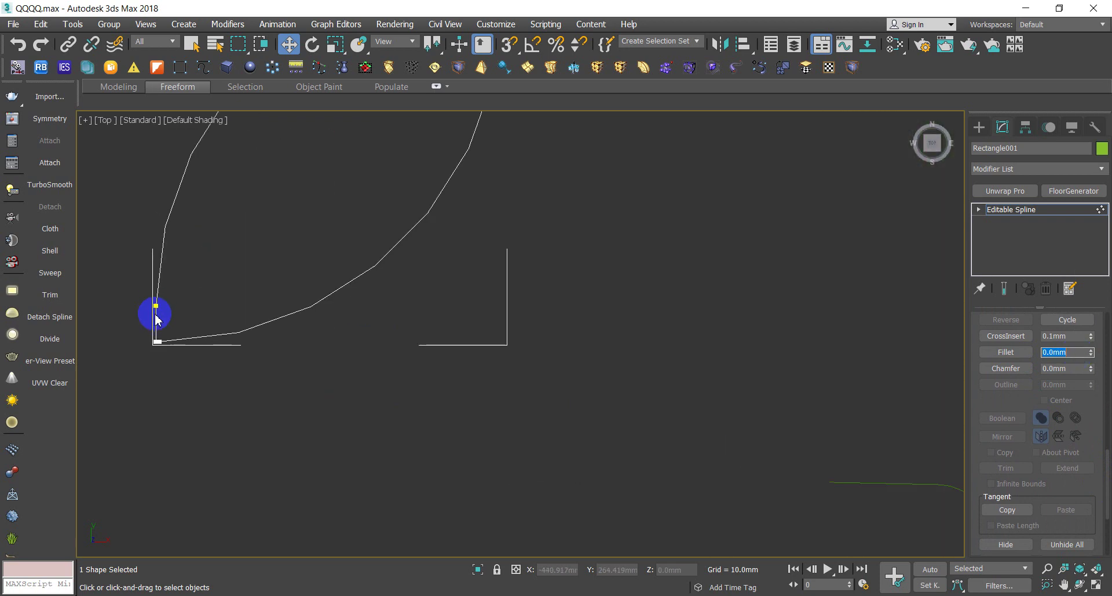
pyautogui.scroll(-2, 298, 397)
pyautogui.scroll(-2, 303, 445)
pyautogui.scroll(-2, 303, 445)
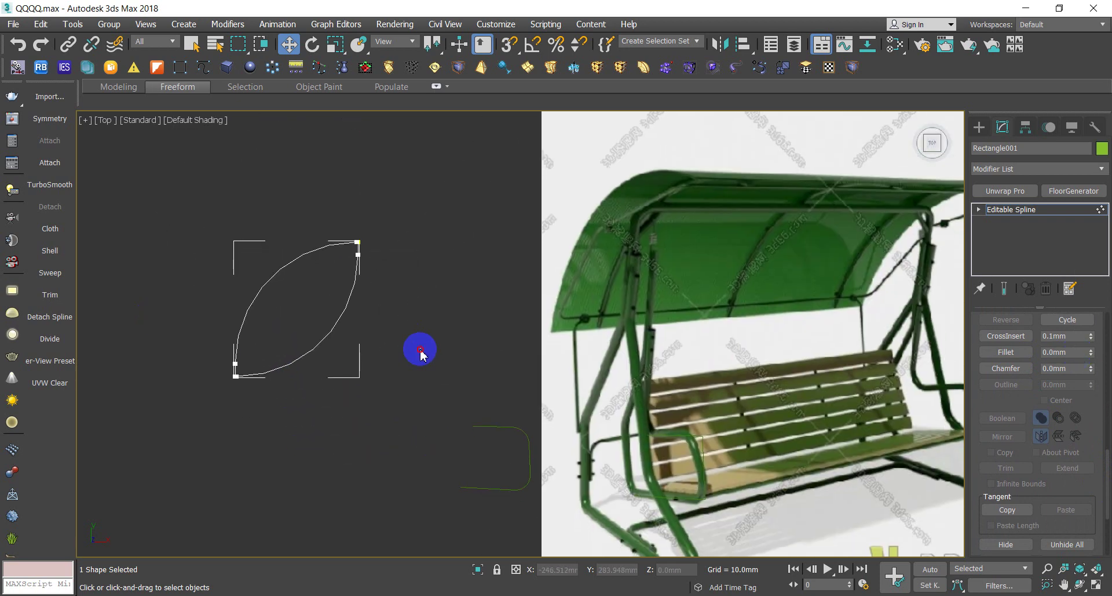
pyautogui.hotkey('ctrl', 'z')
pyautogui.write('50')
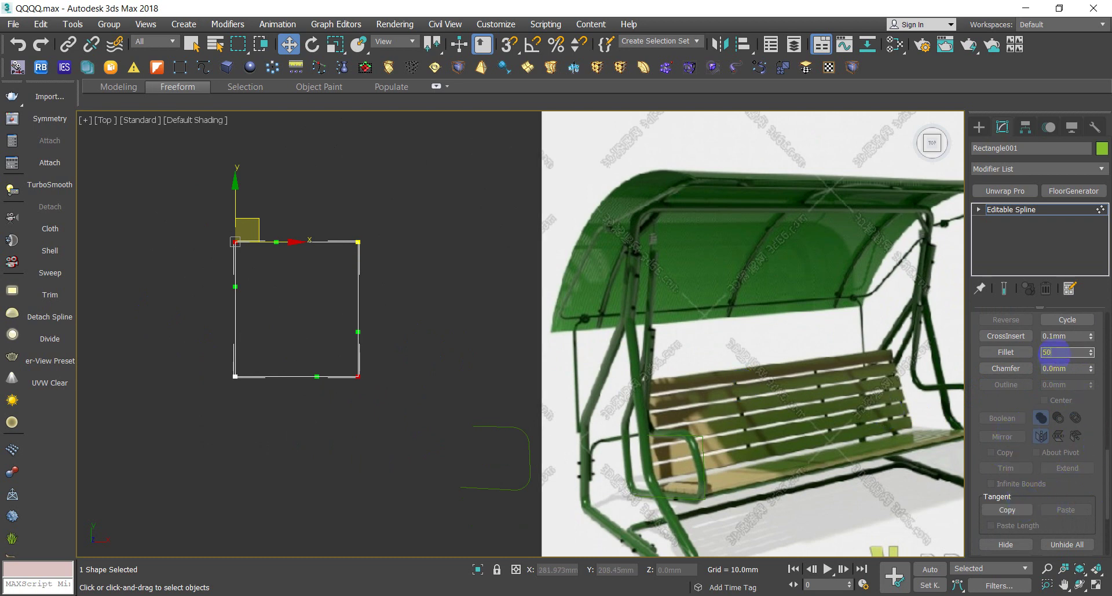
pyautogui.press('Return')
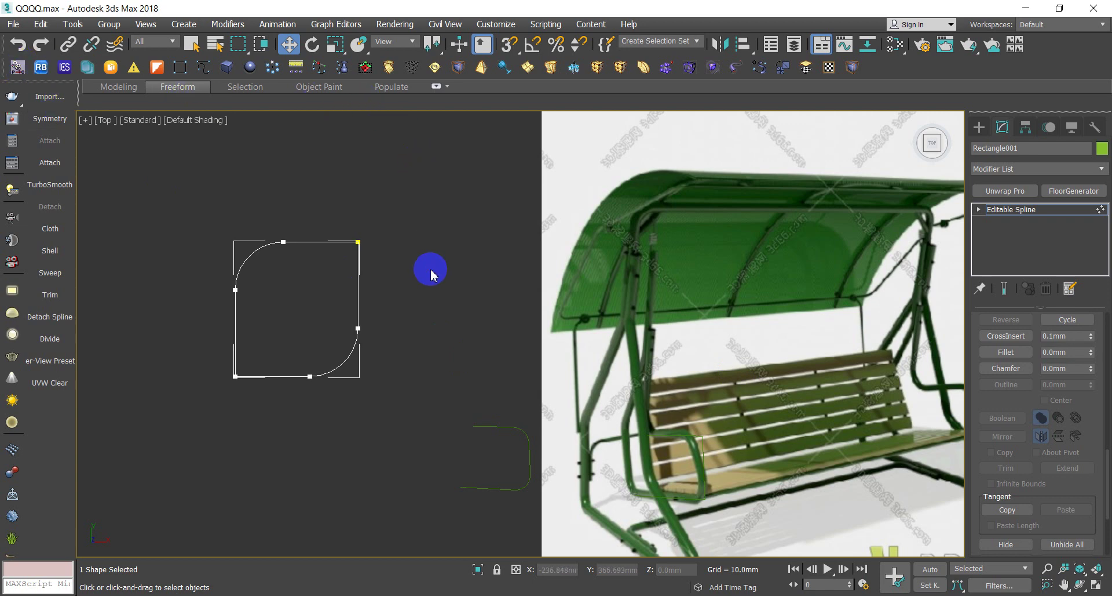
# Give the top-right and bottom-left corners smaller fillets of about 10mm
pyautogui.click(358, 242)
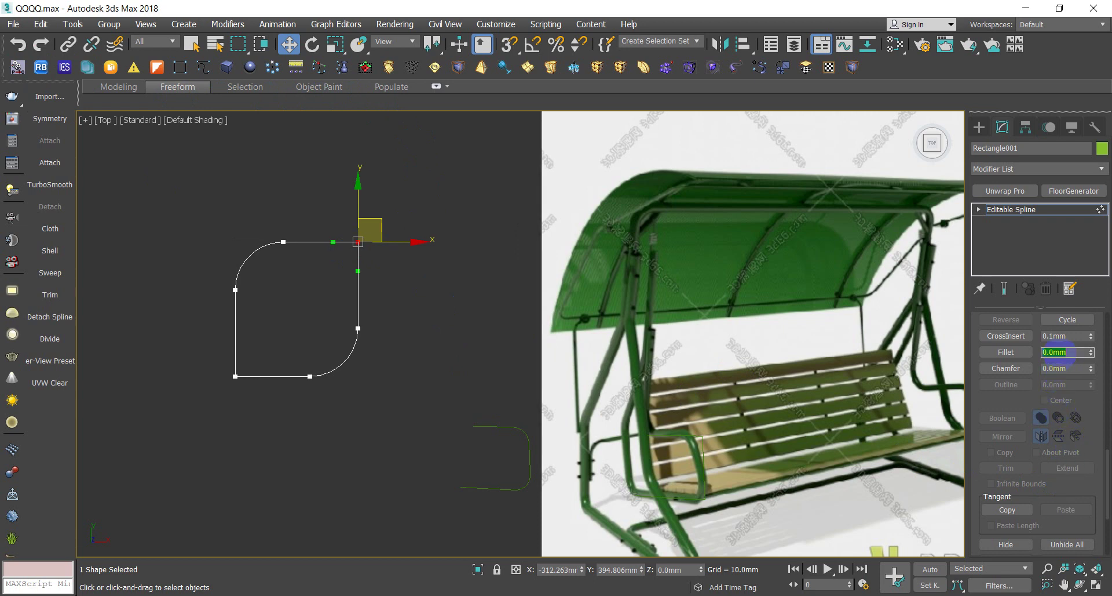
pyautogui.press('Return')
pyautogui.moveTo(194, 352); pyautogui.dragTo(258, 397)
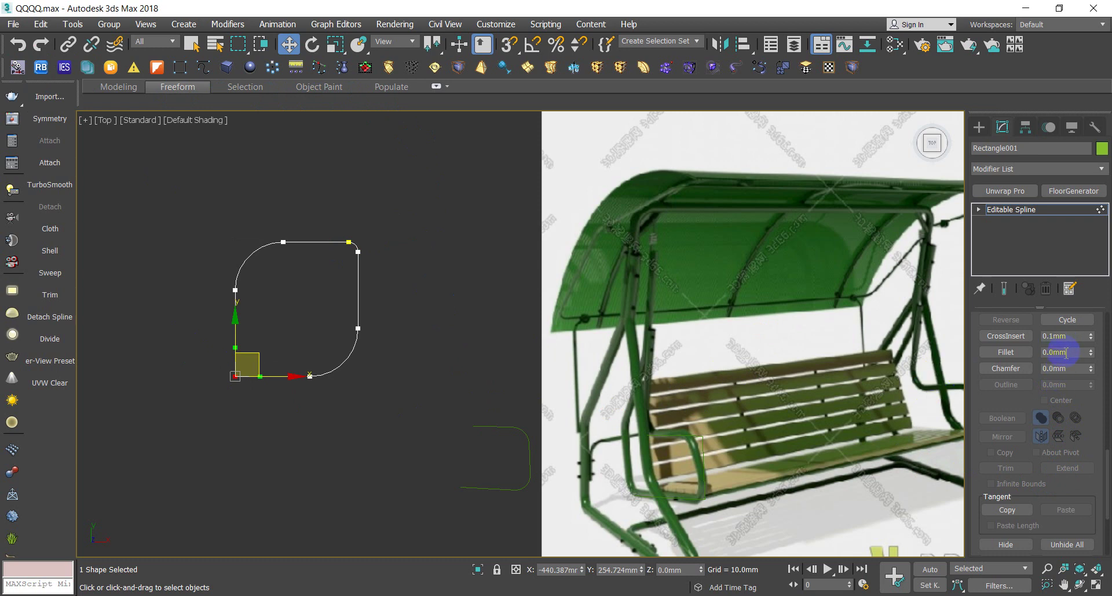
pyautogui.write('10')
pyautogui.press('Return')
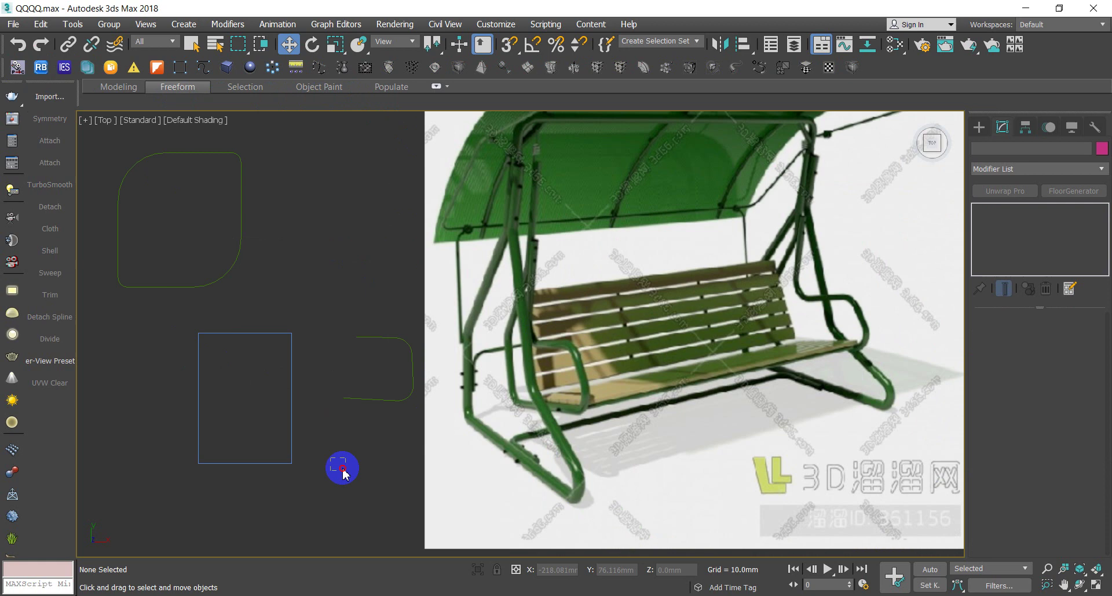
# Chamfer the rectangle's top-right corner vertex into a diagonal edge
pyautogui.click(274, 426)
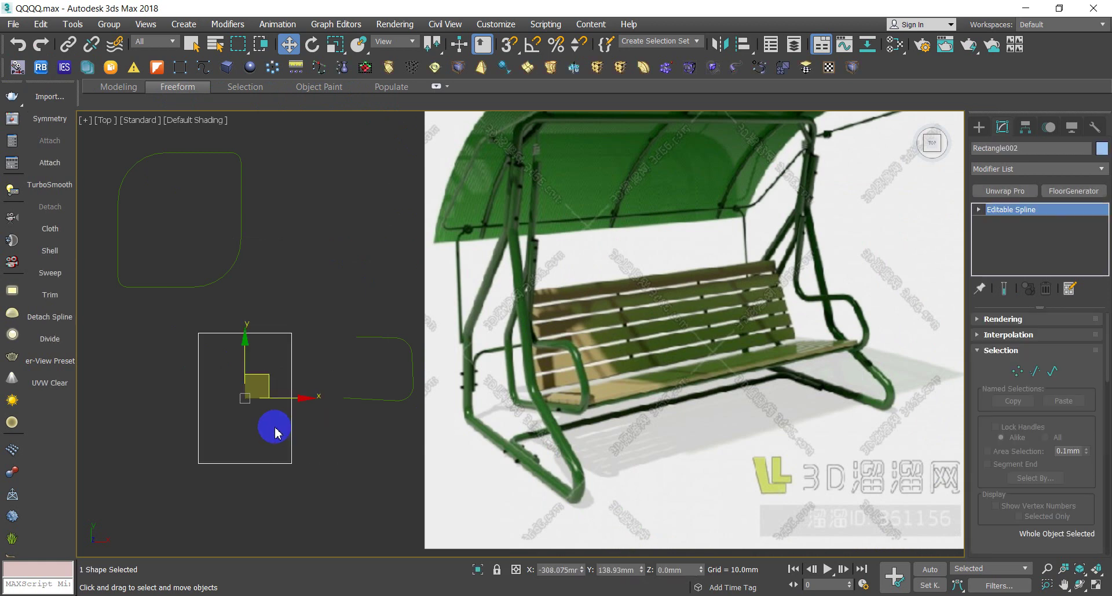
pyautogui.click(1017, 370)
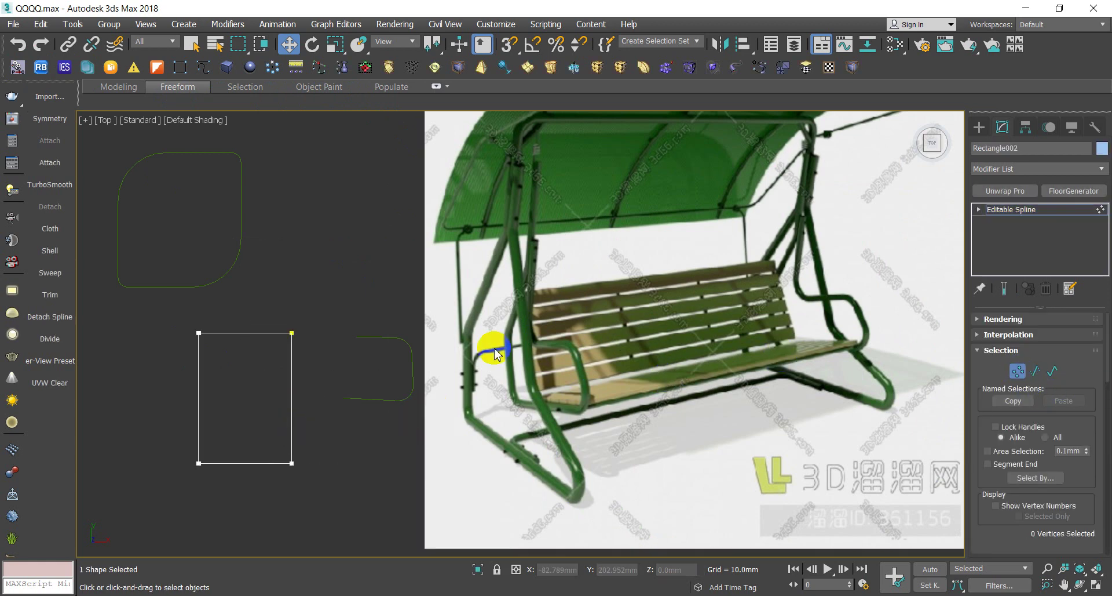
pyautogui.moveTo(332, 317); pyautogui.dragTo(312, 336)
pyautogui.moveTo(1104, 336); pyautogui.dragTo(1106, 447)
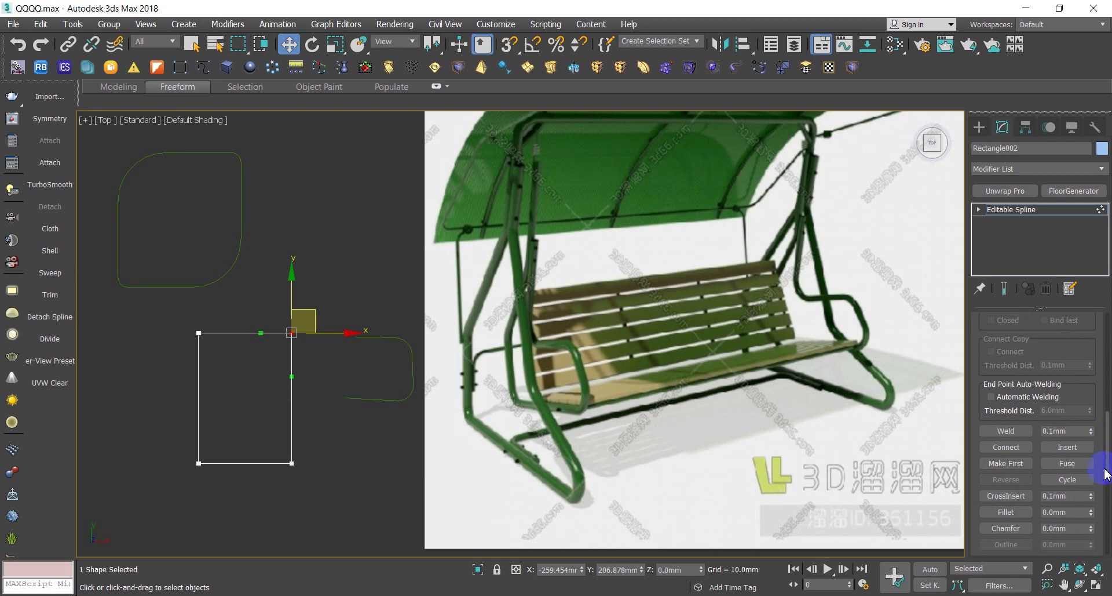
pyautogui.click(1011, 530)
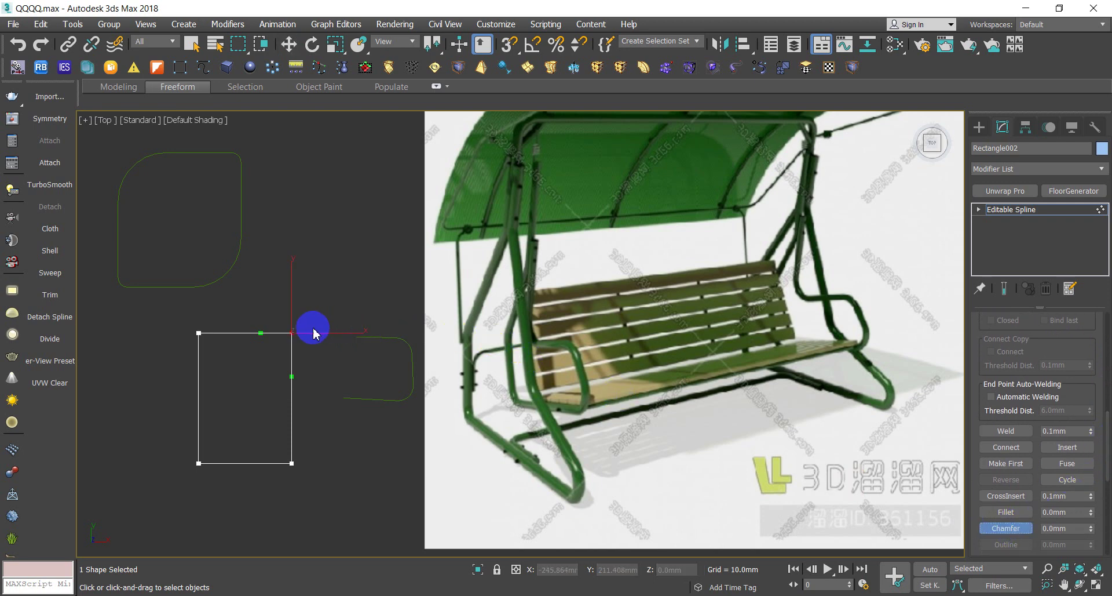
pyautogui.moveTo(293, 336); pyautogui.dragTo(290, 313)
pyautogui.rightClick(289, 312)
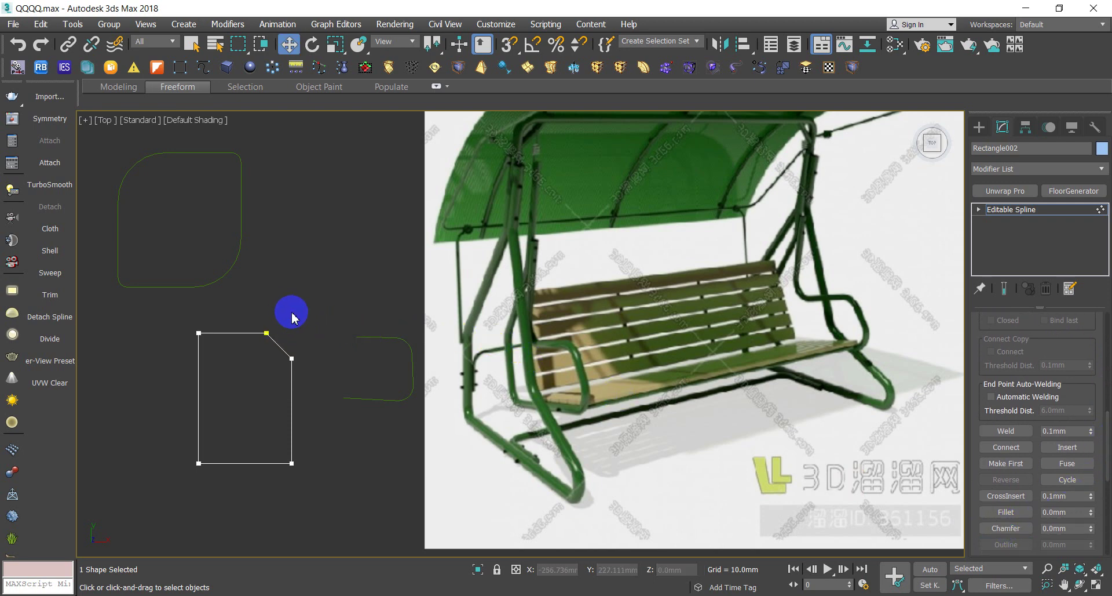
# Chamfer both bottom corner vertices by 30 mm
pyautogui.moveTo(336, 514); pyautogui.dragTo(149, 422)
pyautogui.click(1029, 515)
pyautogui.write('30')
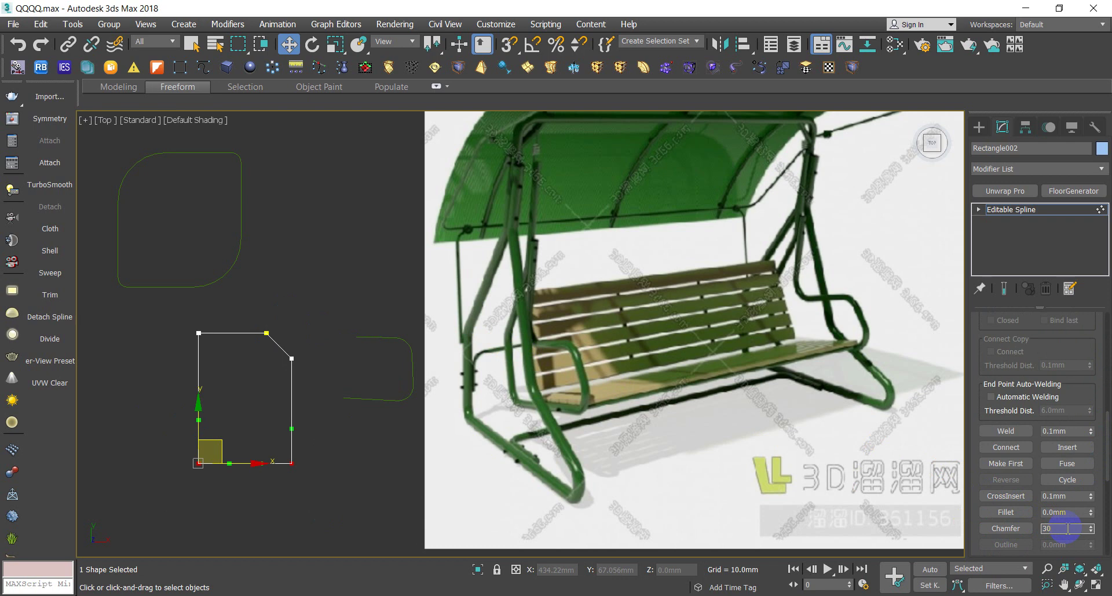
pyautogui.press('Return')
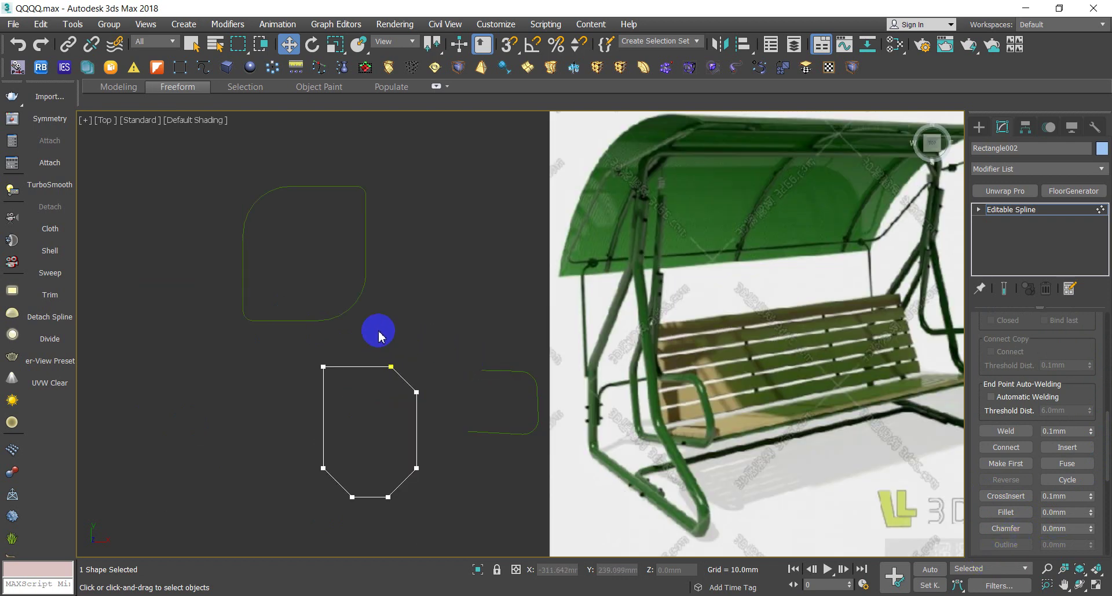
# Break the outline at its top vertex and pull the loose top endpoints upward into curves
pyautogui.click(330, 382)
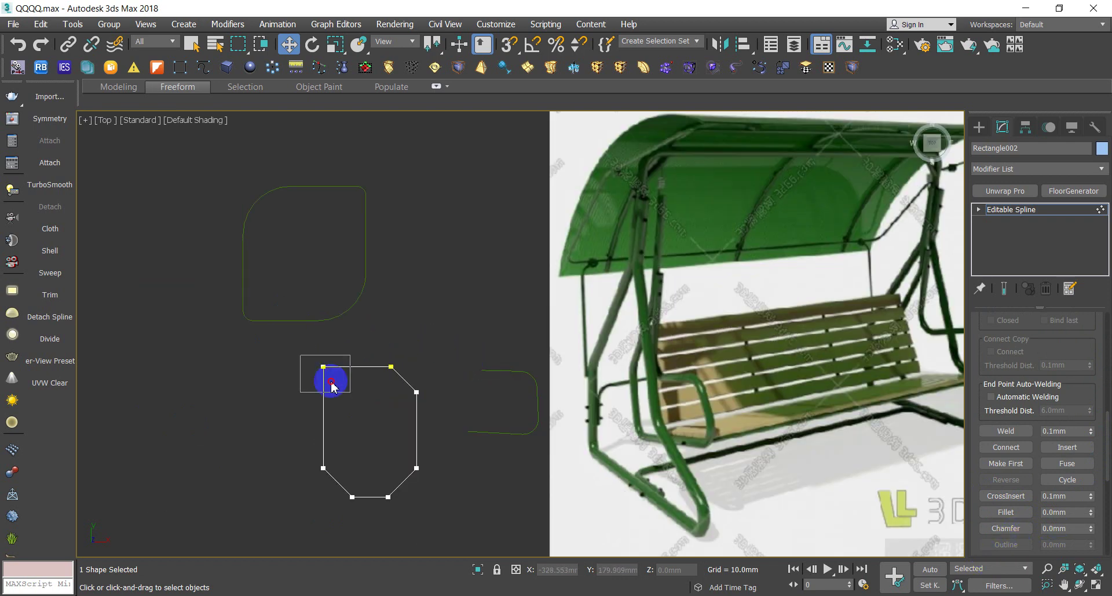
pyautogui.moveTo(332, 386); pyautogui.dragTo(336, 387)
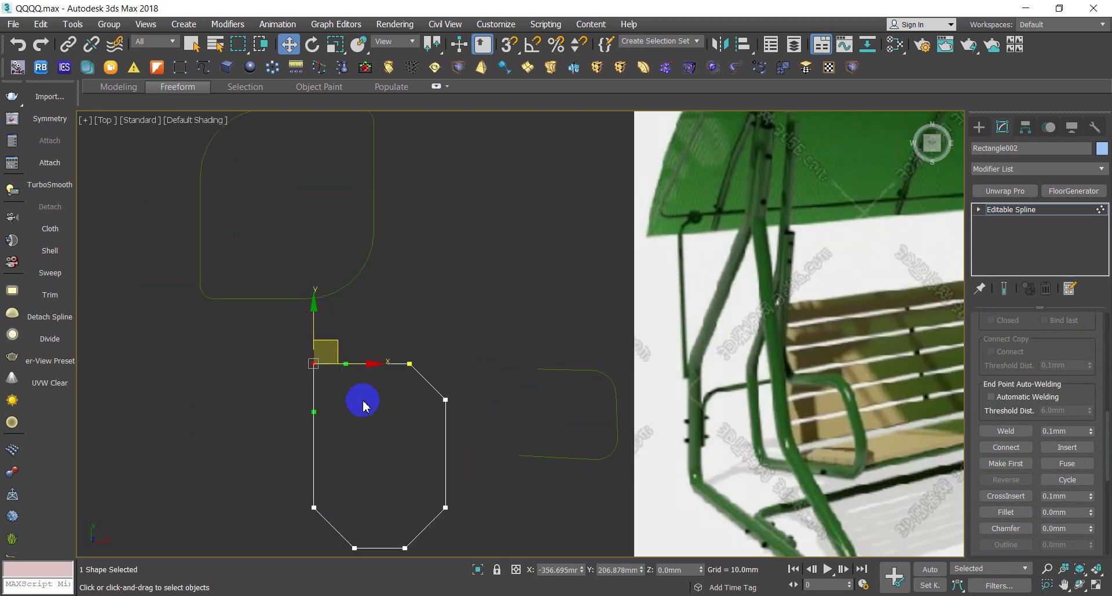
pyautogui.click(456, 347)
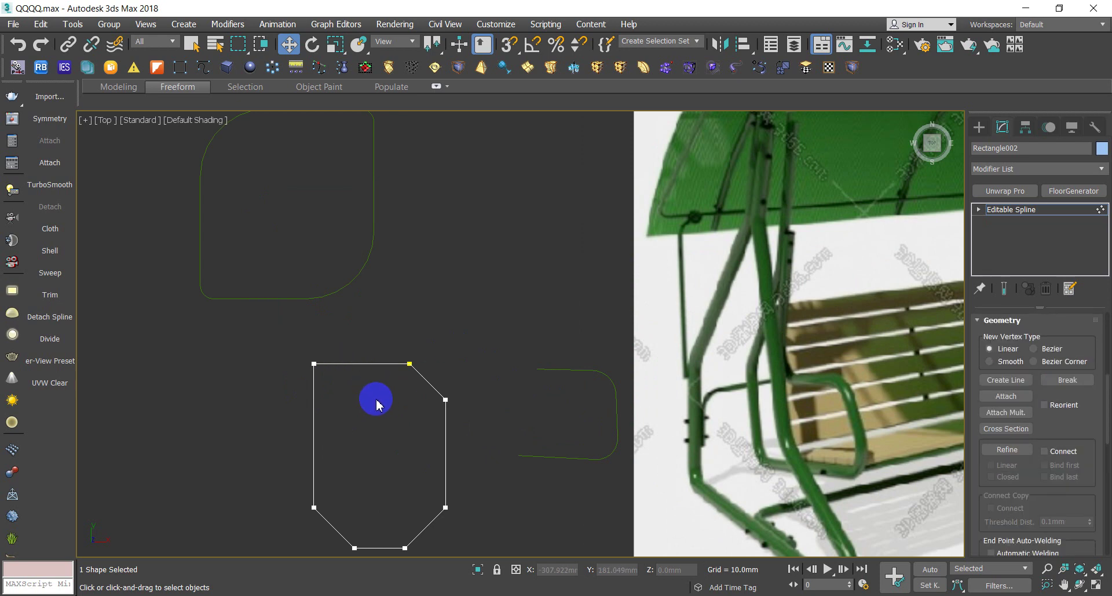
pyautogui.click(1072, 384)
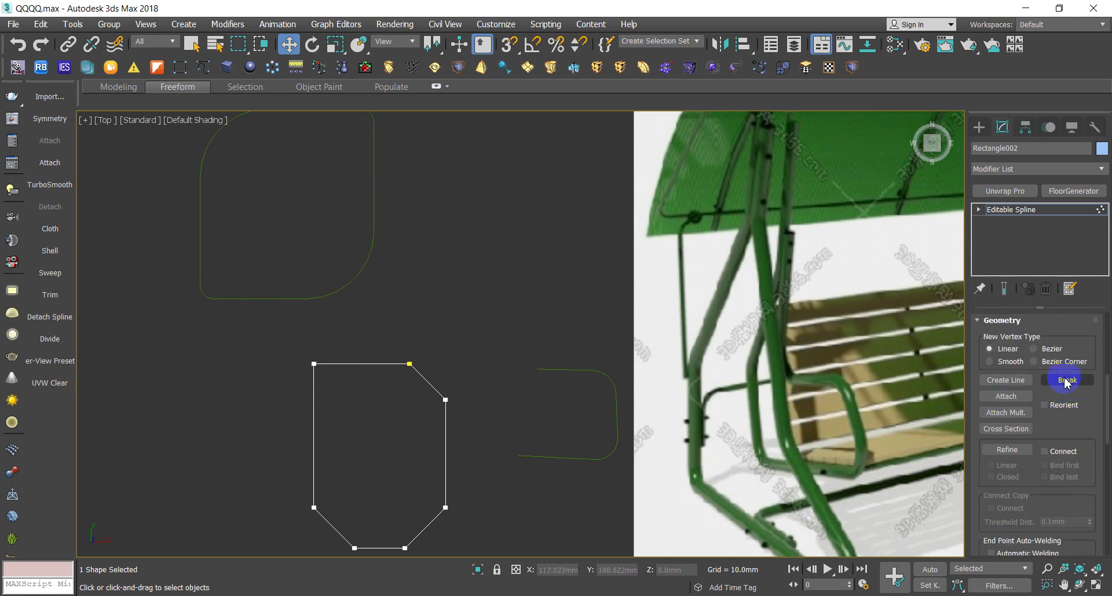
pyautogui.click(410, 364)
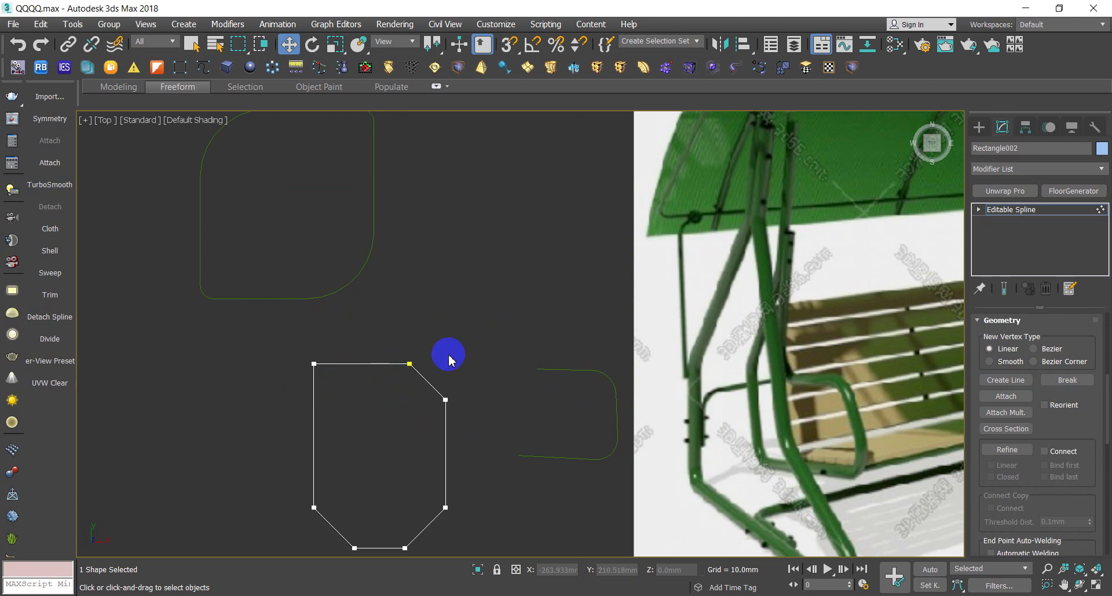
pyautogui.moveTo(435, 343); pyautogui.dragTo(443, 277)
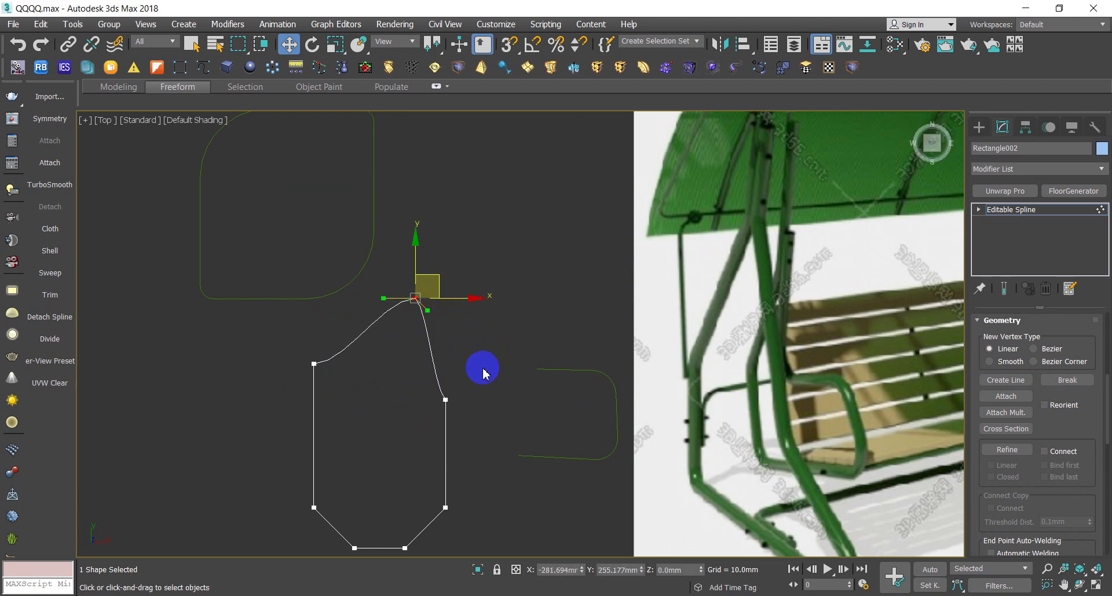
pyautogui.hotkey('ctrl', 'z')
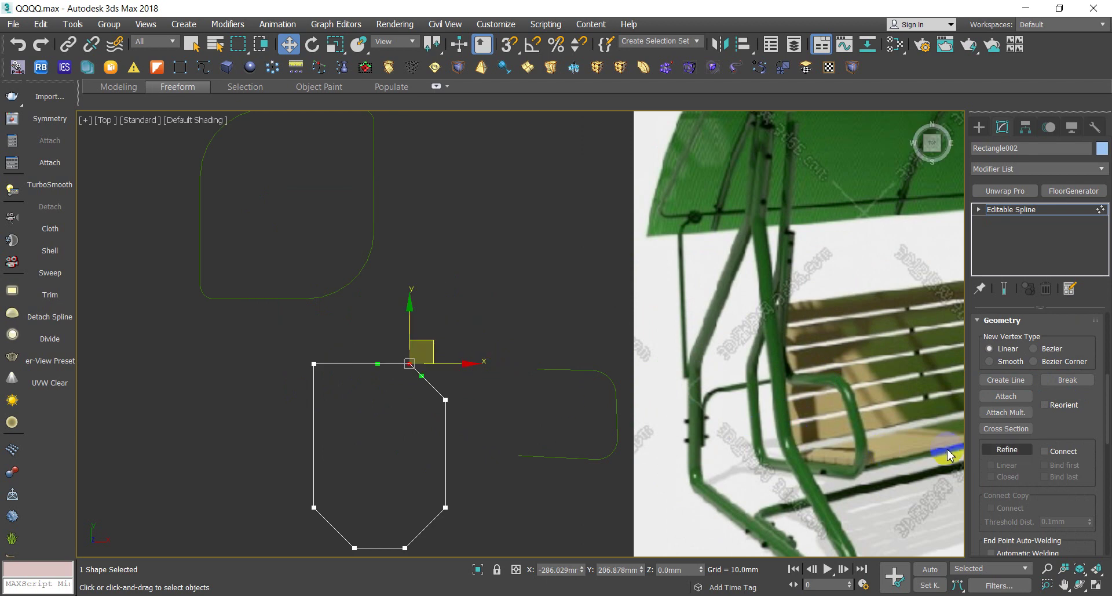
pyautogui.click(910, 405)
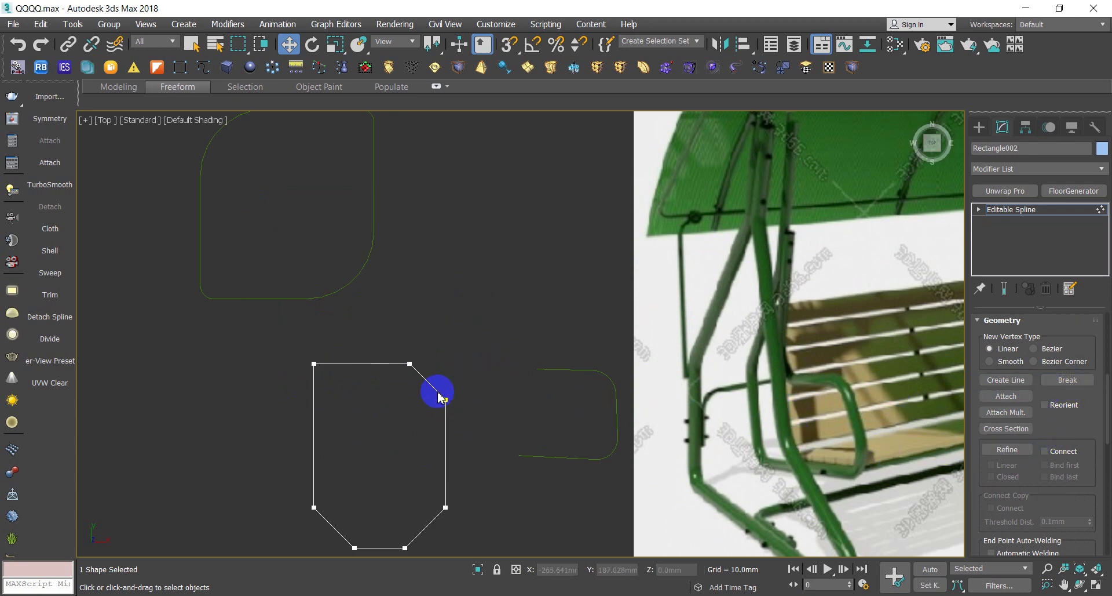
pyautogui.click(411, 364)
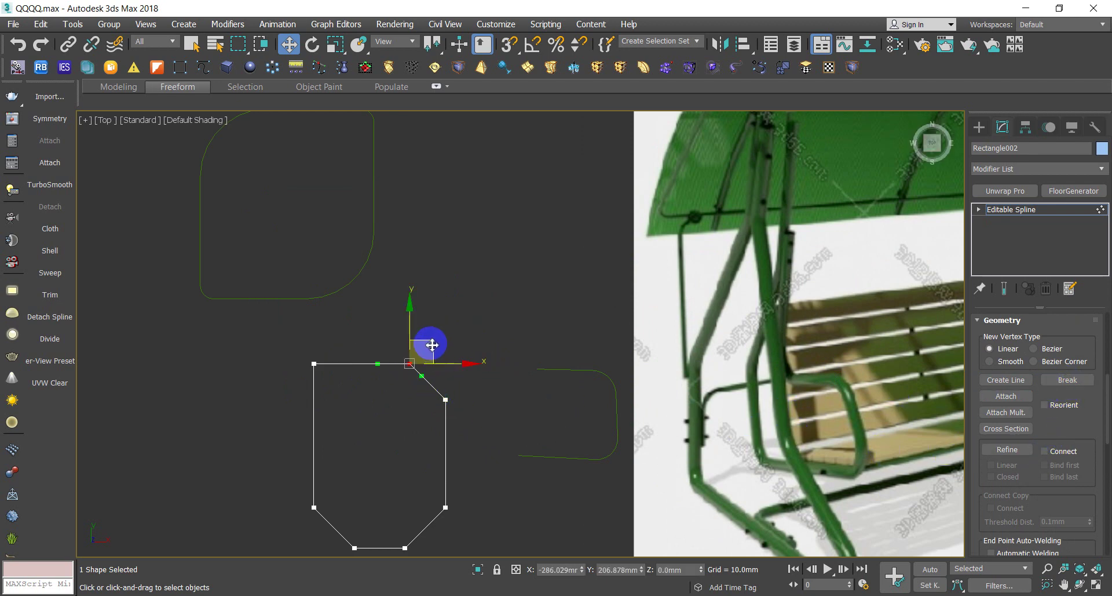
pyautogui.moveTo(427, 342)
pyautogui.mouseDown()
pyautogui.moveTo(461, 318)
pyautogui.moveTo(417, 286)
pyautogui.mouseUp()
pyautogui.click(409, 364)
# Break the bottom-right vertex and spread the two bottom endpoints further left and right
pyautogui.click(315, 508)
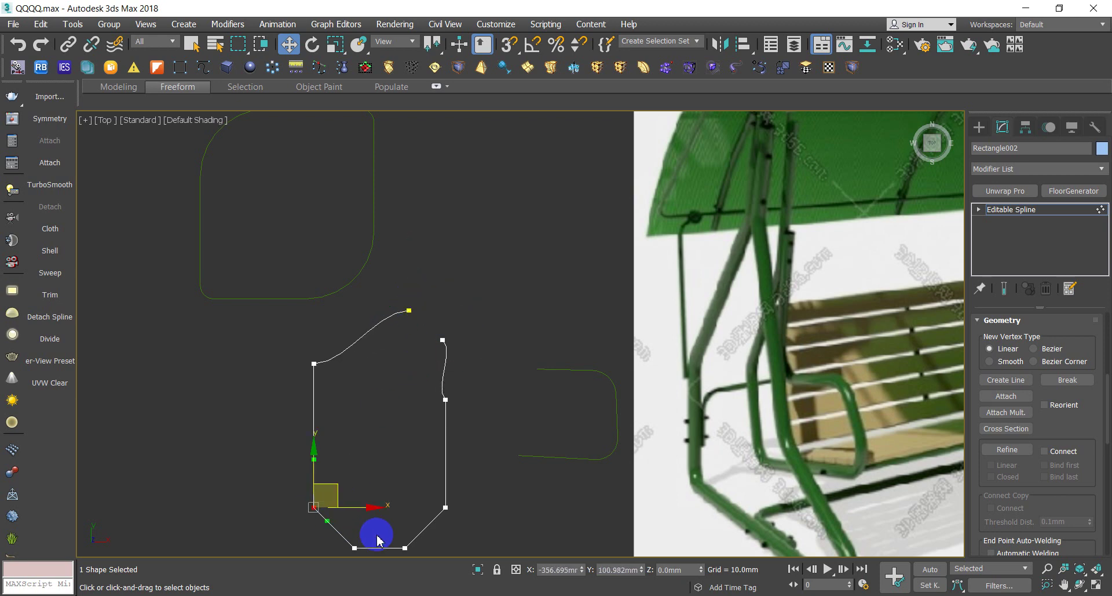
pyautogui.click(443, 507)
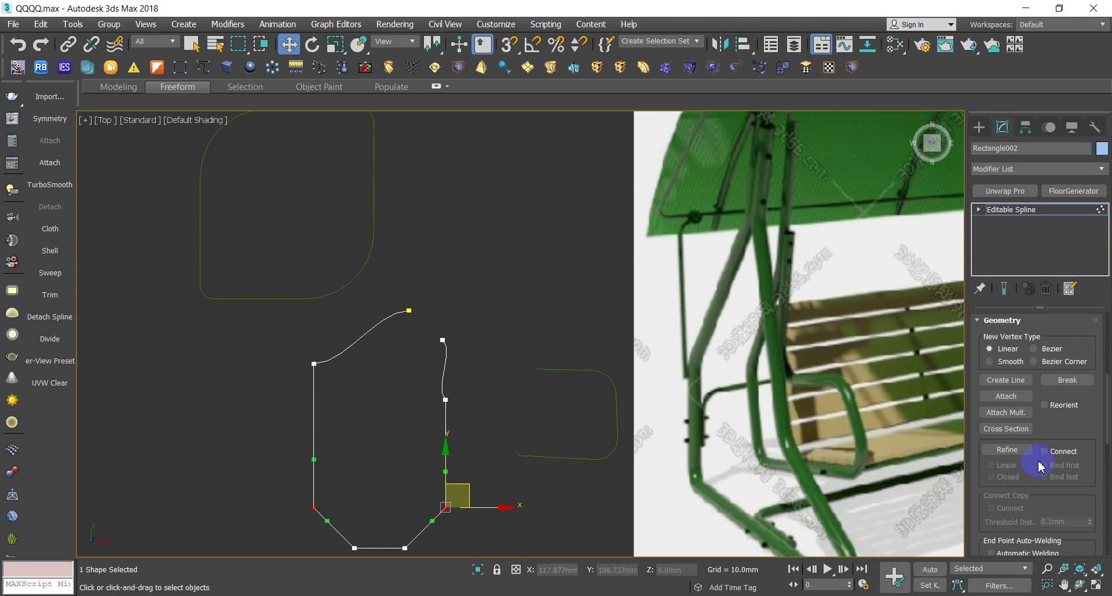
pyautogui.click(1067, 380)
pyautogui.click(446, 506)
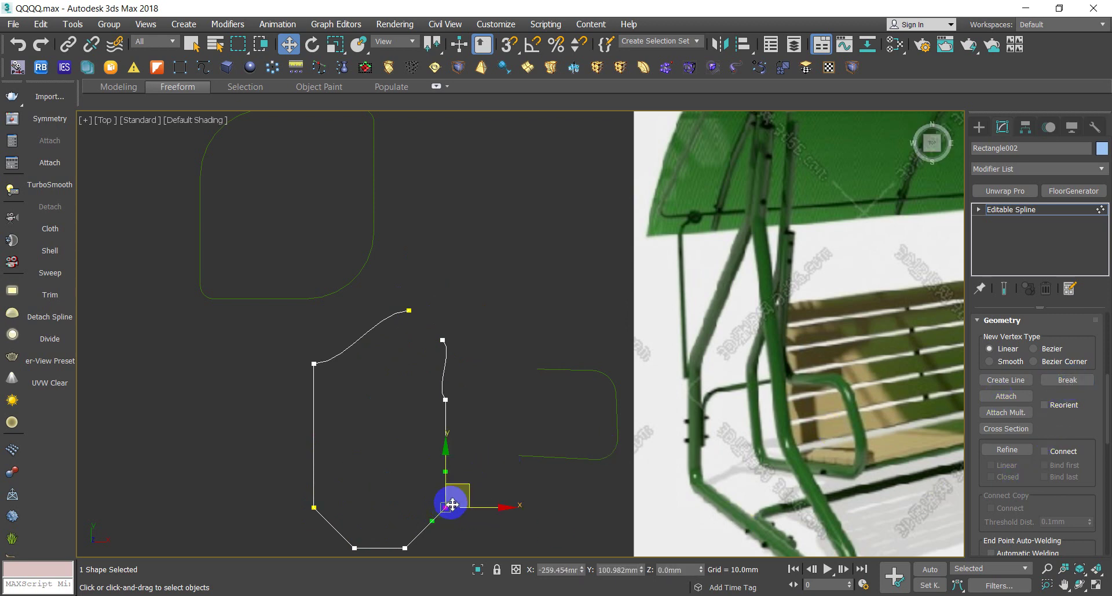
pyautogui.moveTo(458, 495); pyautogui.dragTo(503, 499)
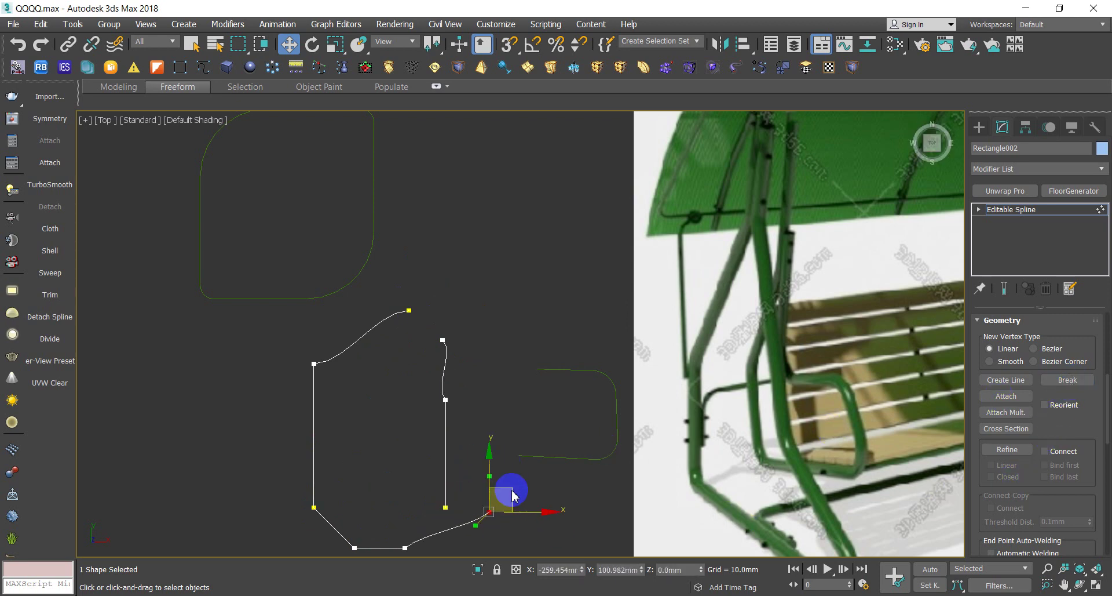
pyautogui.click(312, 507)
pyautogui.moveTo(323, 481); pyautogui.dragTo(276, 483)
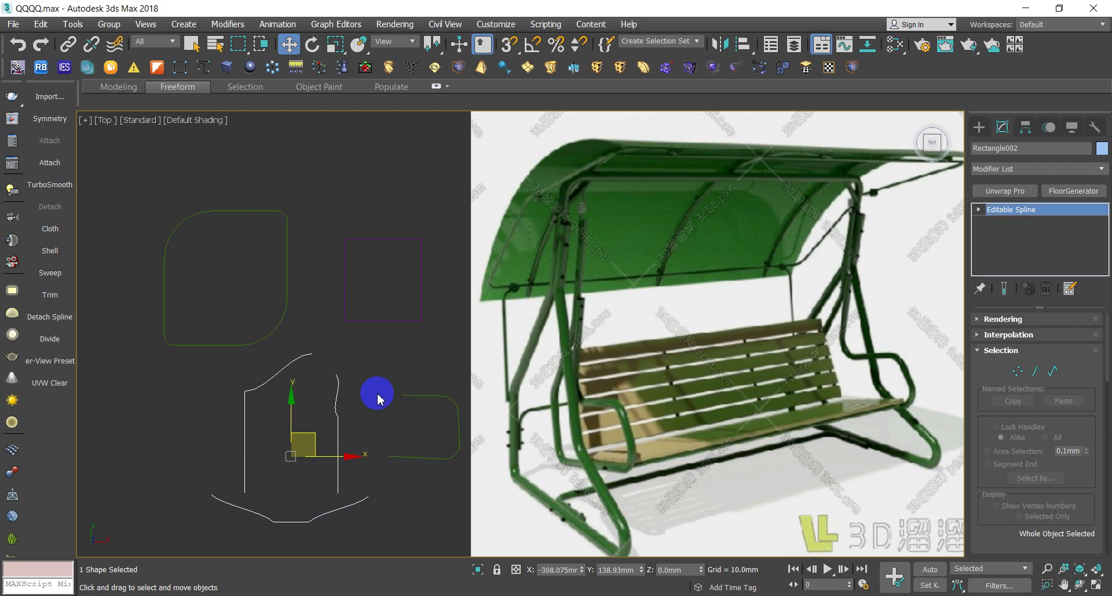
# Break the purple rectangle at its top-left vertex in Vertex sub-object mode
pyautogui.click(421, 312)
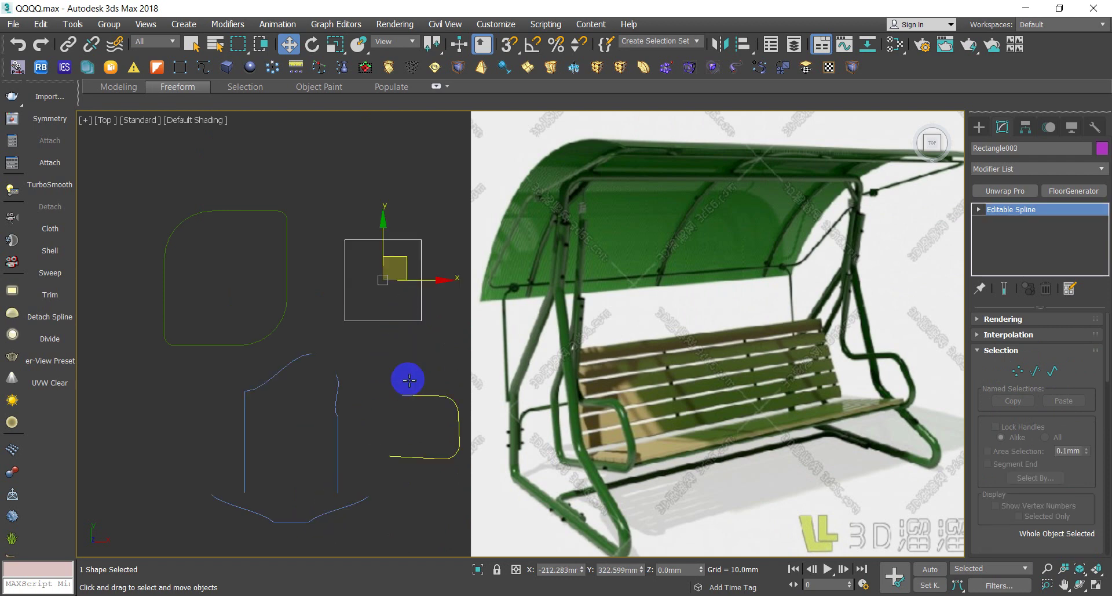
pyautogui.rightClick(476, 386)
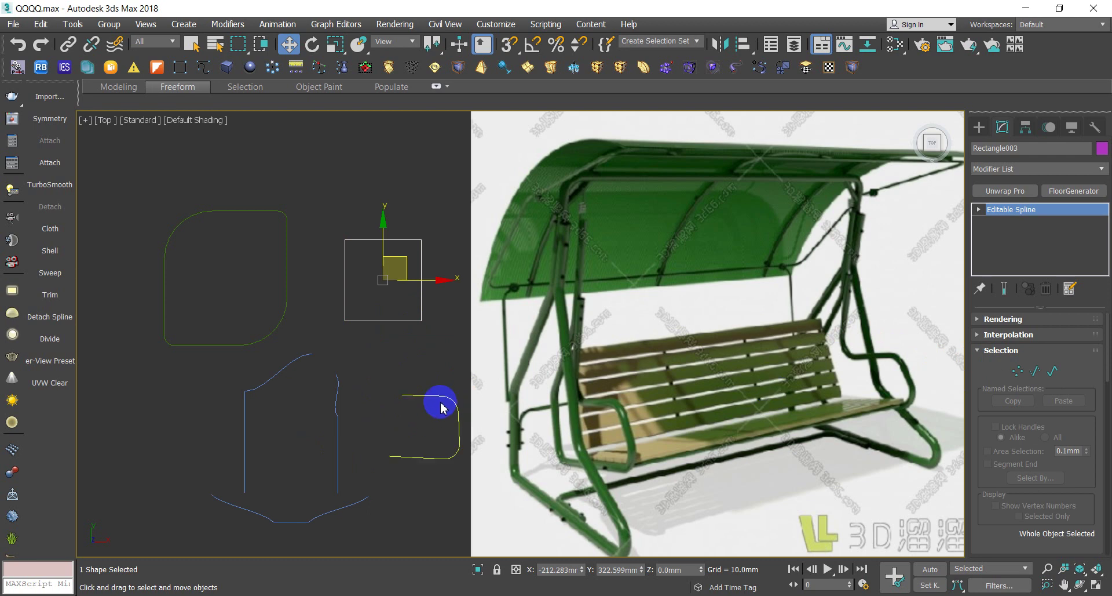
pyautogui.click(1017, 370)
pyautogui.click(345, 239)
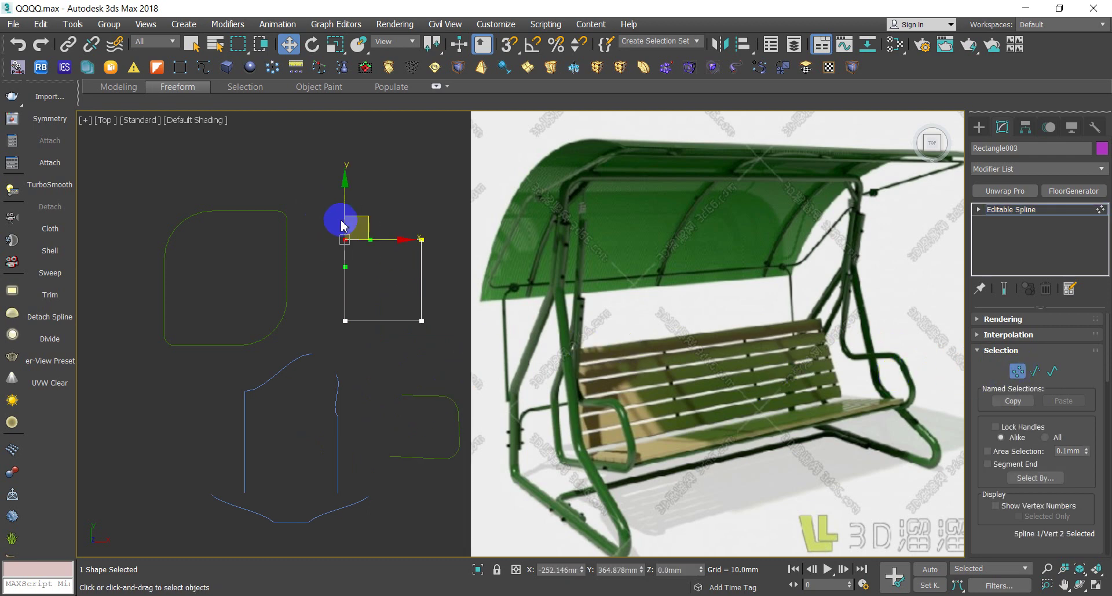
pyautogui.scroll(-1, 1069, 393)
pyautogui.scroll(-1, 1069, 393)
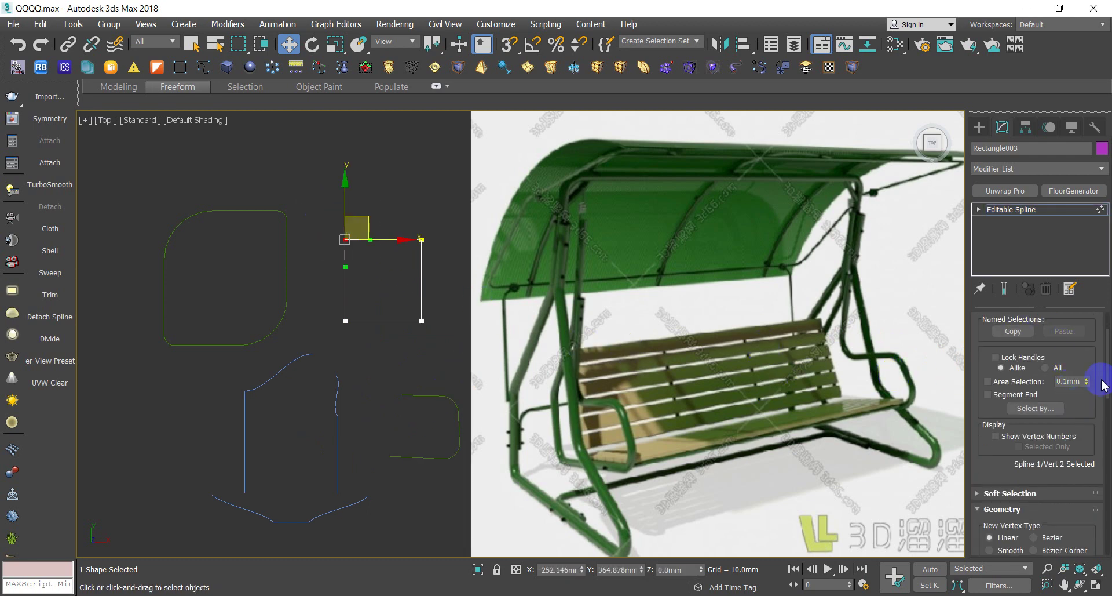
pyautogui.scroll(-2, 1105, 374)
pyautogui.scroll(-2, 1103, 391)
pyautogui.scroll(-1, 1100, 410)
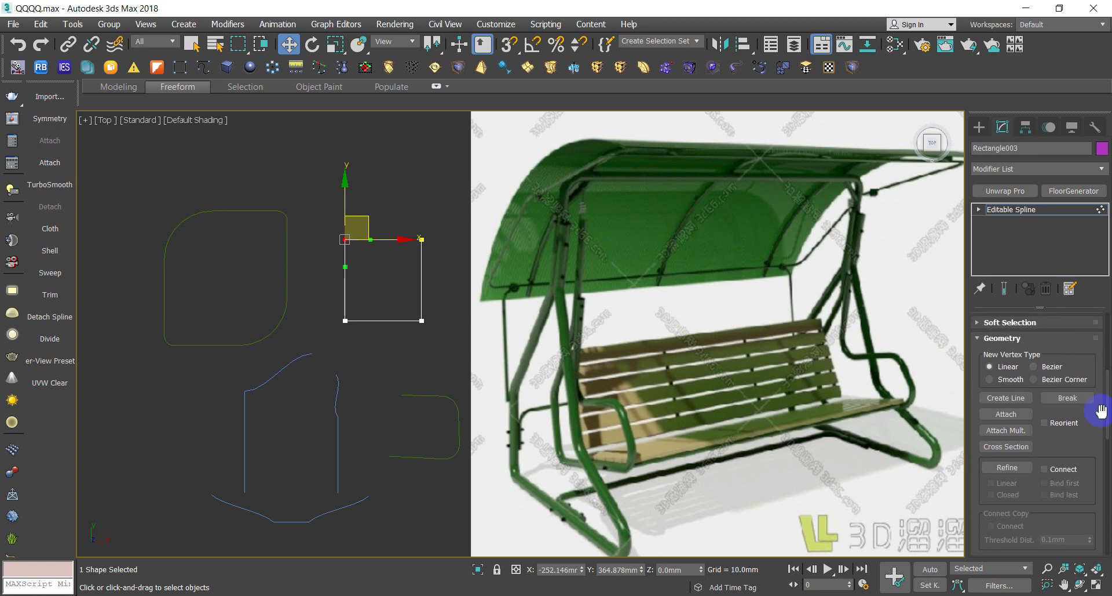
pyautogui.click(1062, 400)
pyautogui.click(346, 239)
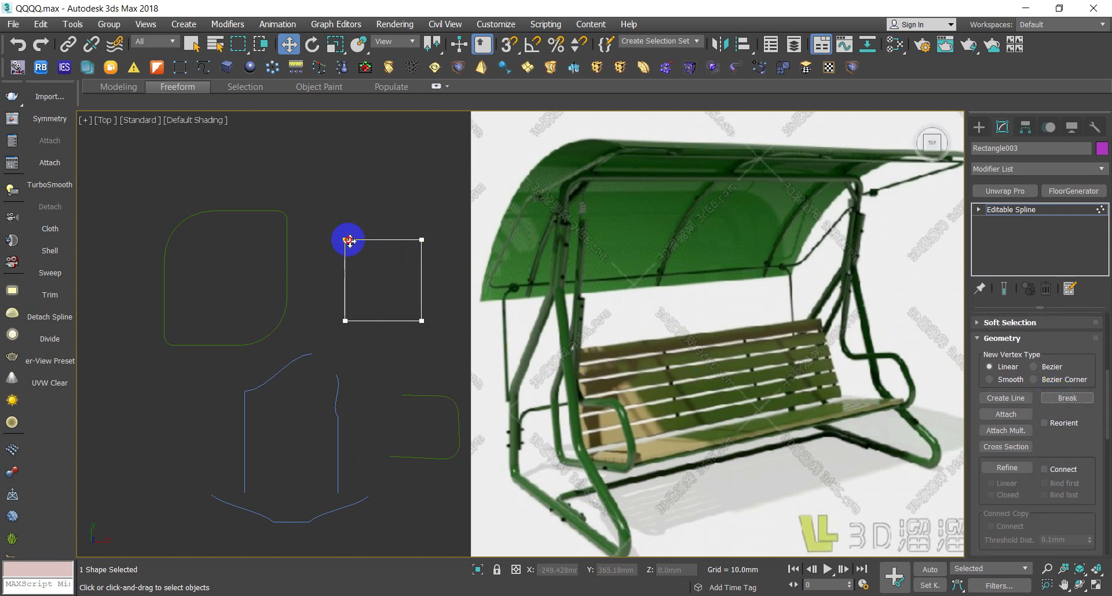
# Zoom into the broken corner, delete the stray vertex, and window-select both open endpoints
pyautogui.hotkey('alt', 'w')
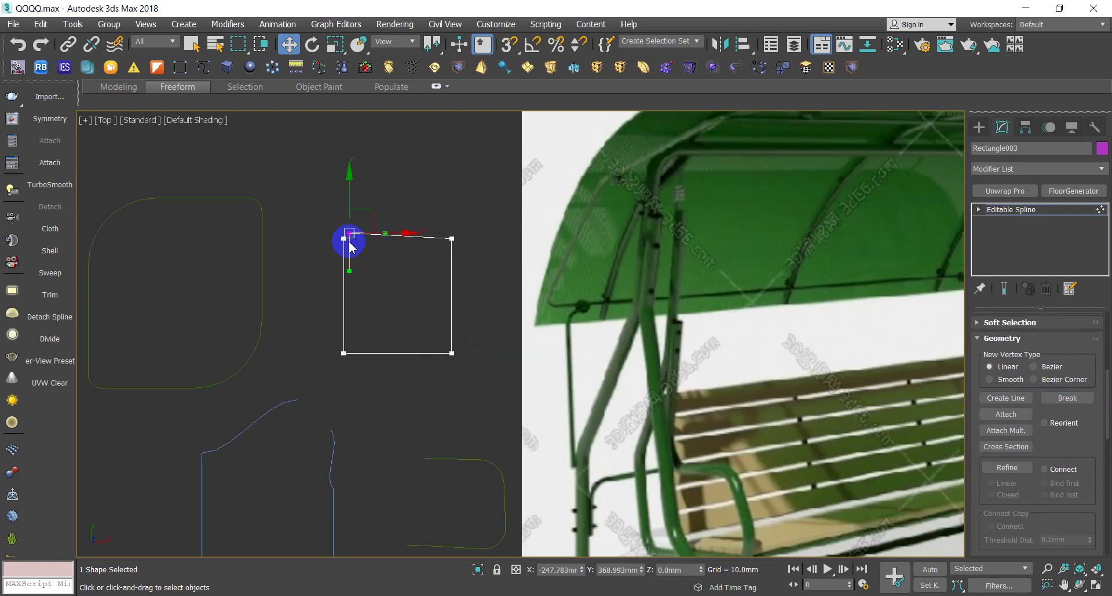
pyautogui.scroll(5, 350, 241)
pyautogui.moveTo(354, 243); pyautogui.dragTo(330, 298, button='middle')
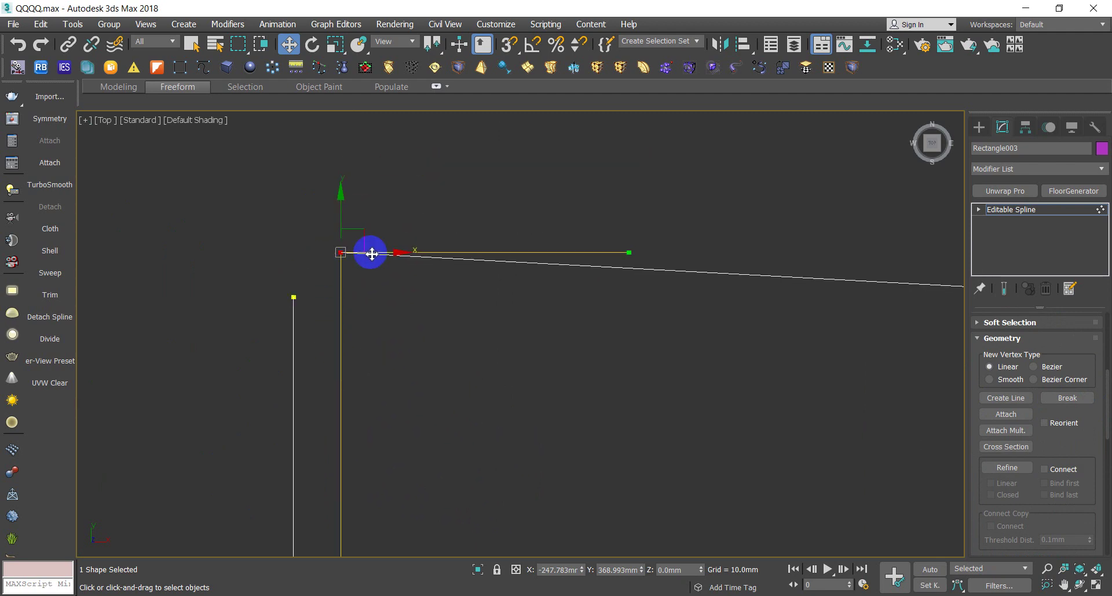
pyautogui.press('Delete')
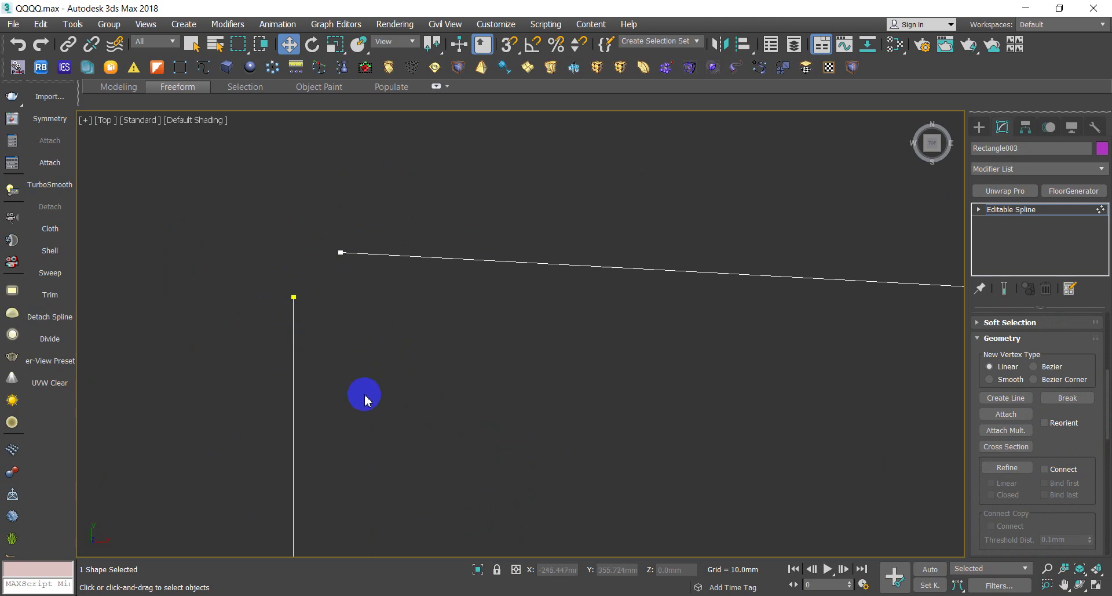
pyautogui.moveTo(371, 396); pyautogui.dragTo(227, 217)
pyautogui.click(468, 458)
pyautogui.moveTo(356, 348); pyautogui.dragTo(219, 199)
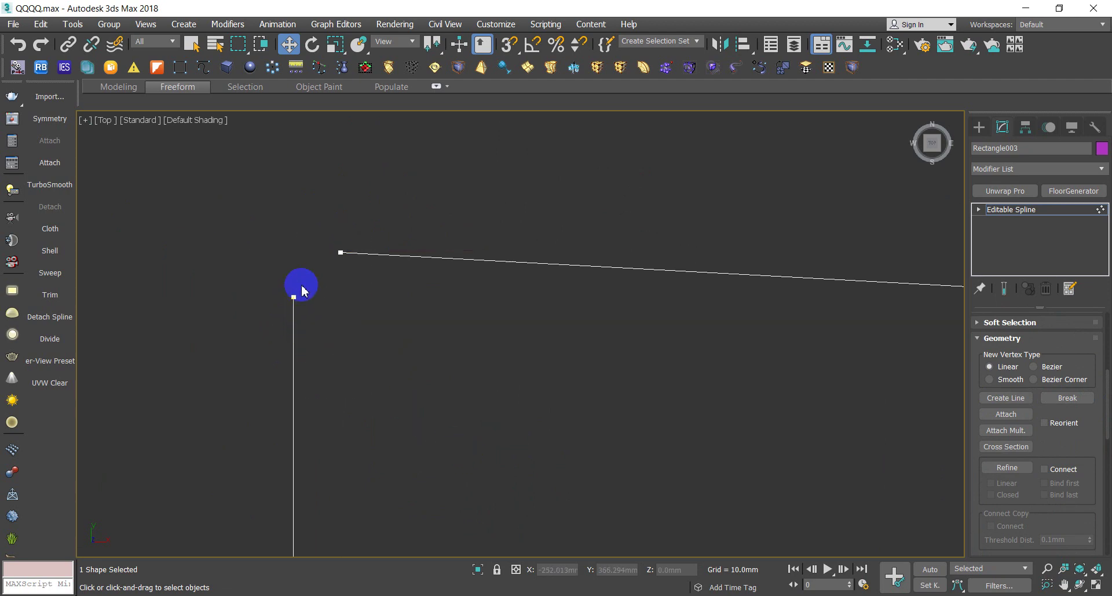
pyautogui.click(452, 417)
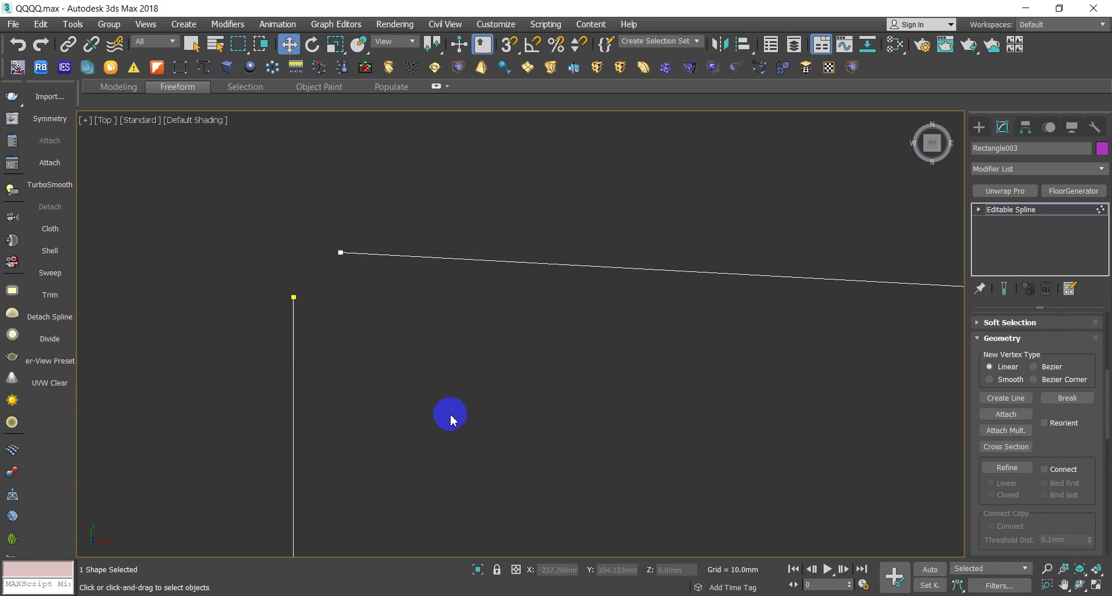
pyautogui.moveTo(412, 387); pyautogui.dragTo(266, 218)
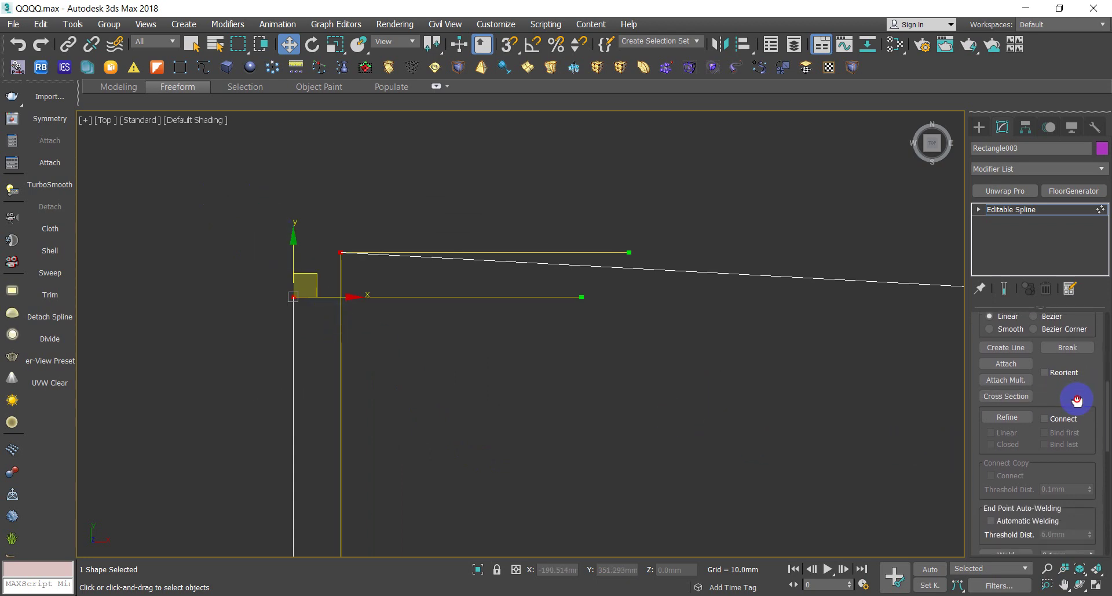
# Weld Rectangle003's two upper-left corner endpoints with a Weld threshold of 10.0mm
pyautogui.moveTo(1076, 442); pyautogui.dragTo(1073, 348)
pyautogui.click(1013, 512)
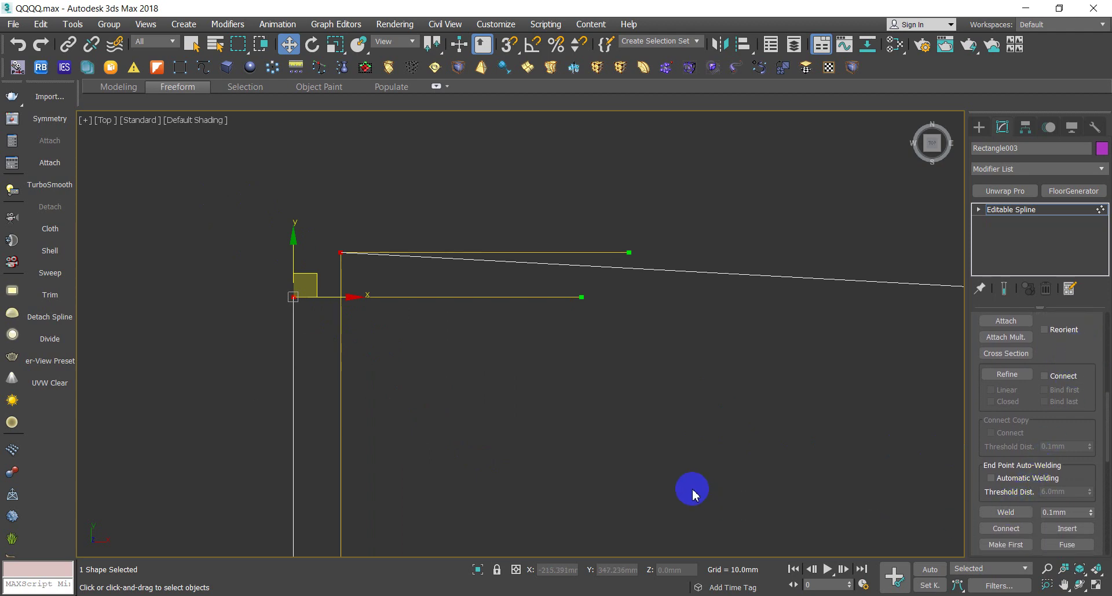
pyautogui.click(341, 252)
pyautogui.click(293, 297)
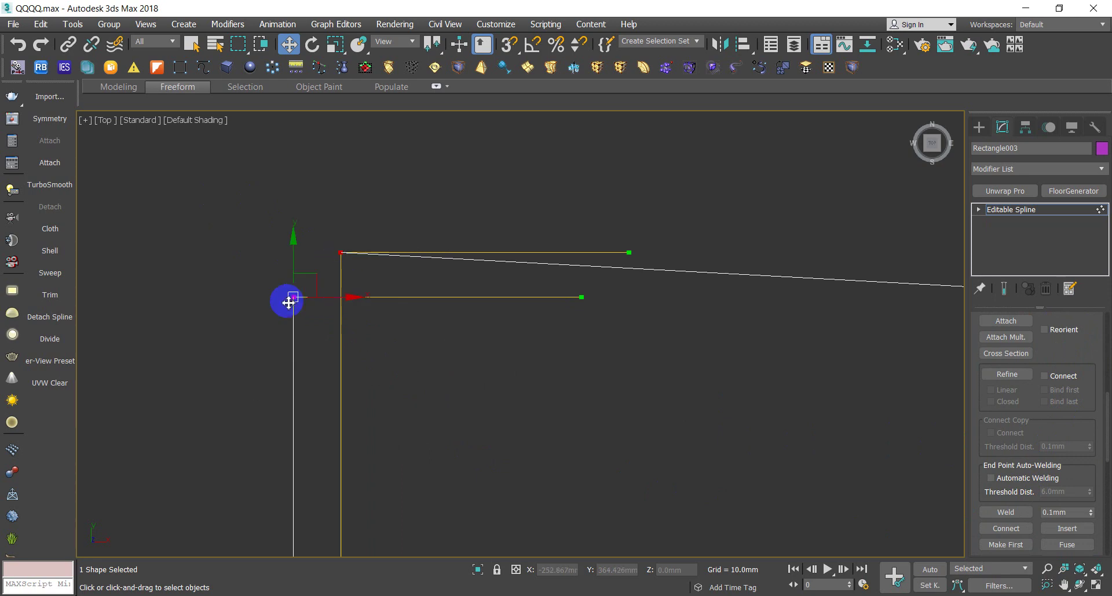
pyautogui.click(341, 252)
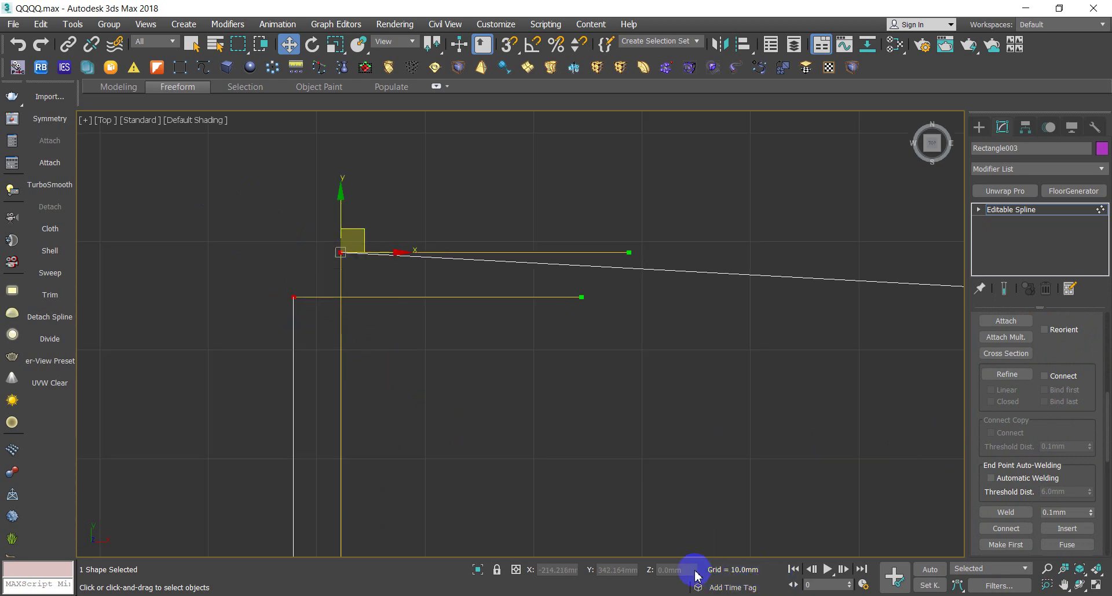
pyautogui.click(293, 297)
pyautogui.write('60')
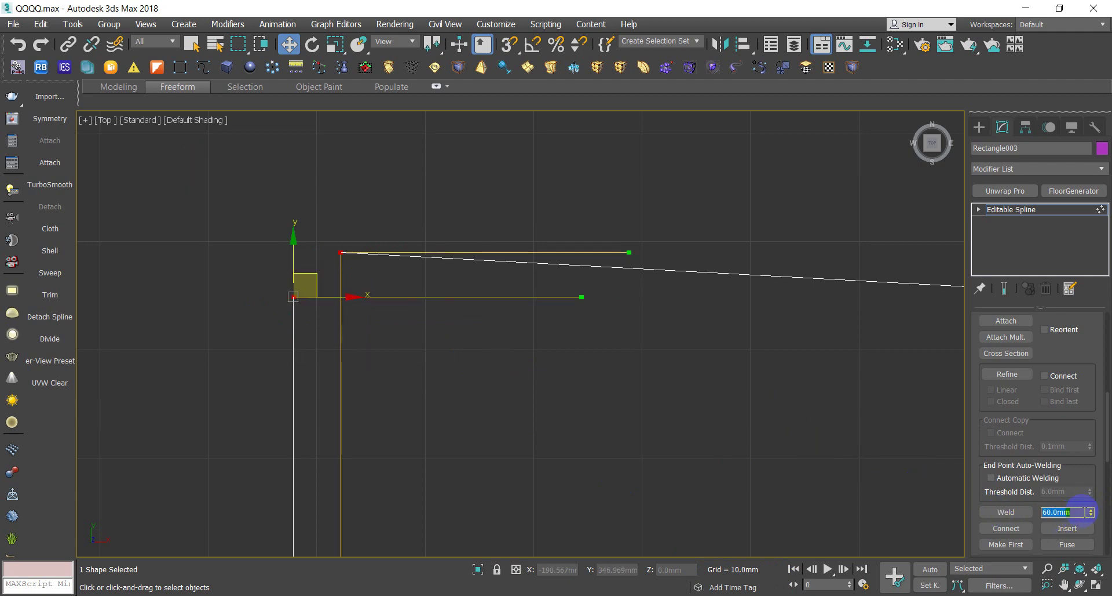
pyautogui.click(1000, 512)
pyautogui.write('1')
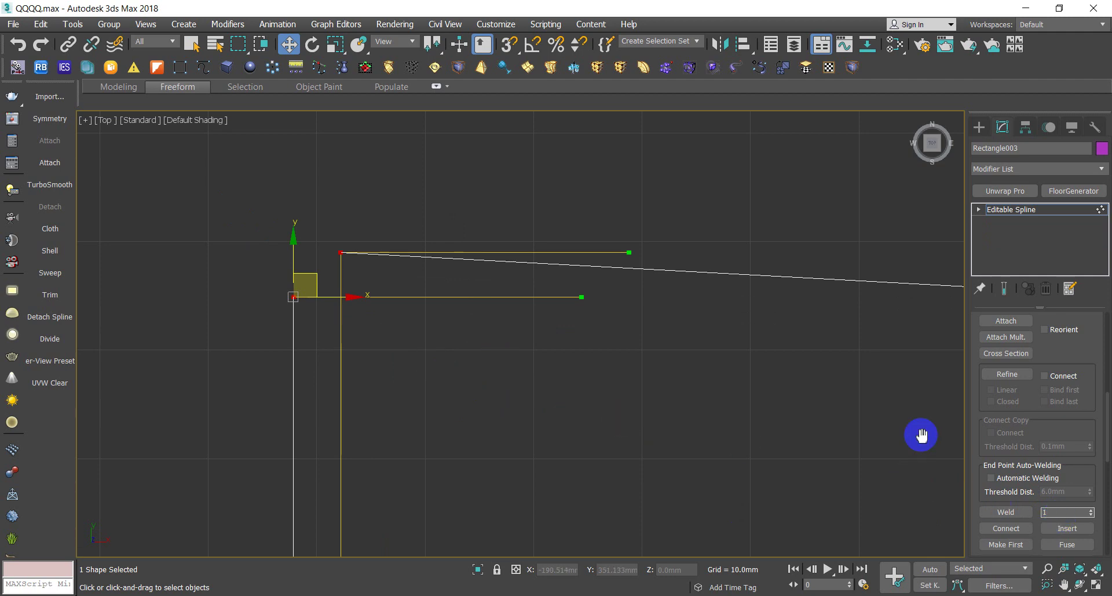
pyautogui.click(1006, 514)
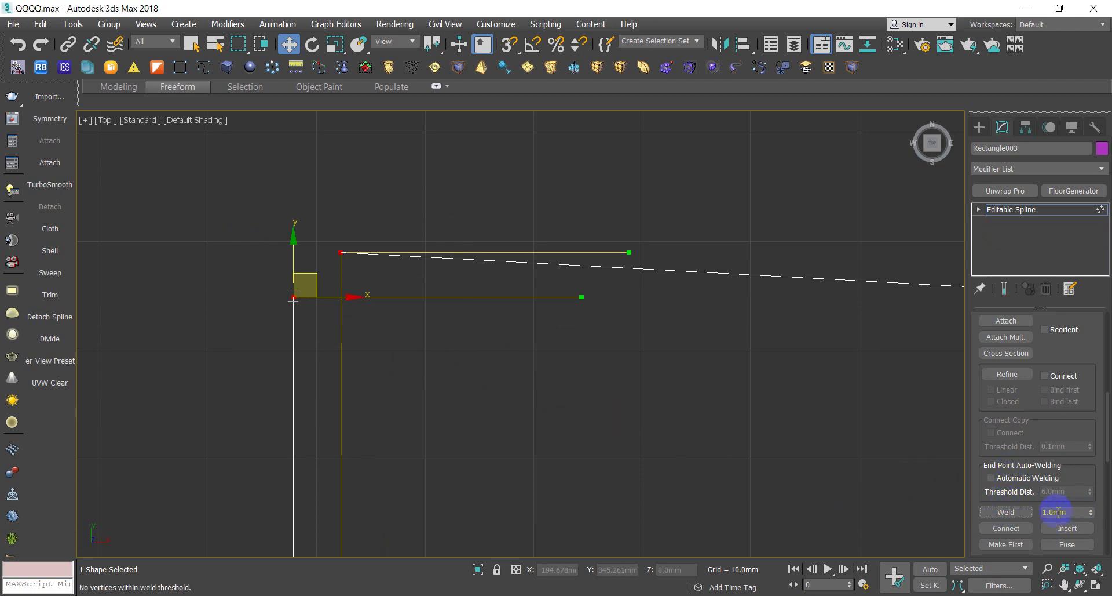
pyautogui.write('0')
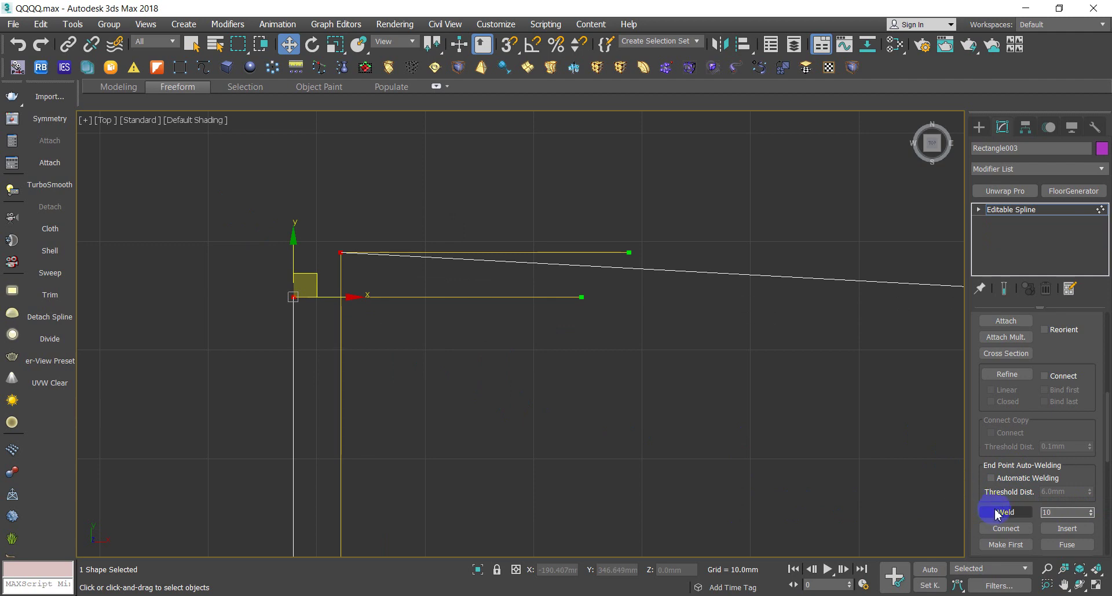
pyautogui.click(1006, 512)
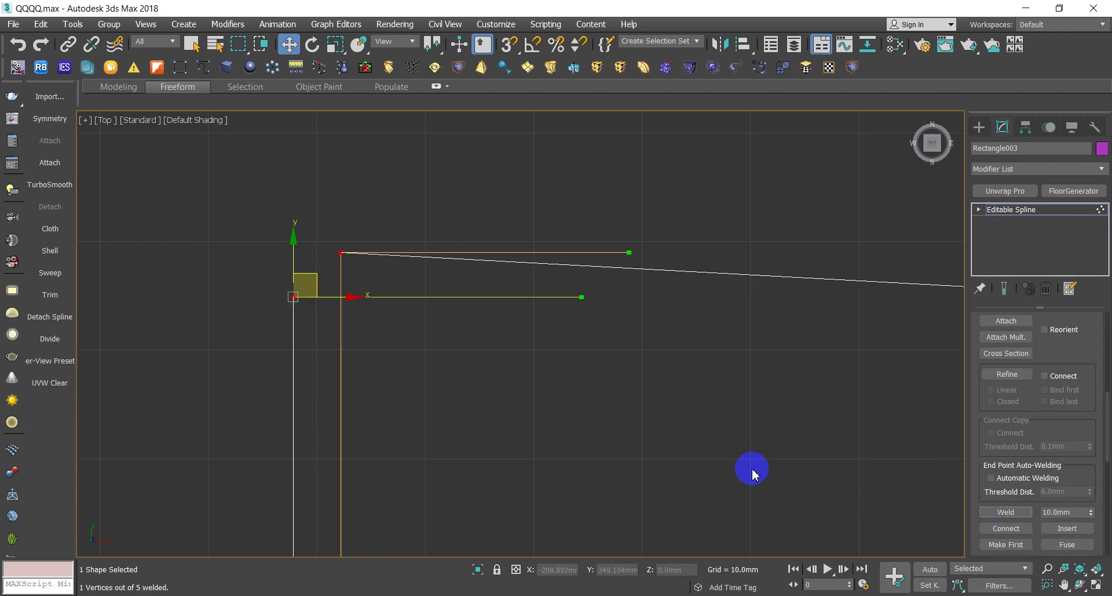
pyautogui.scroll(-3, 750, 466)
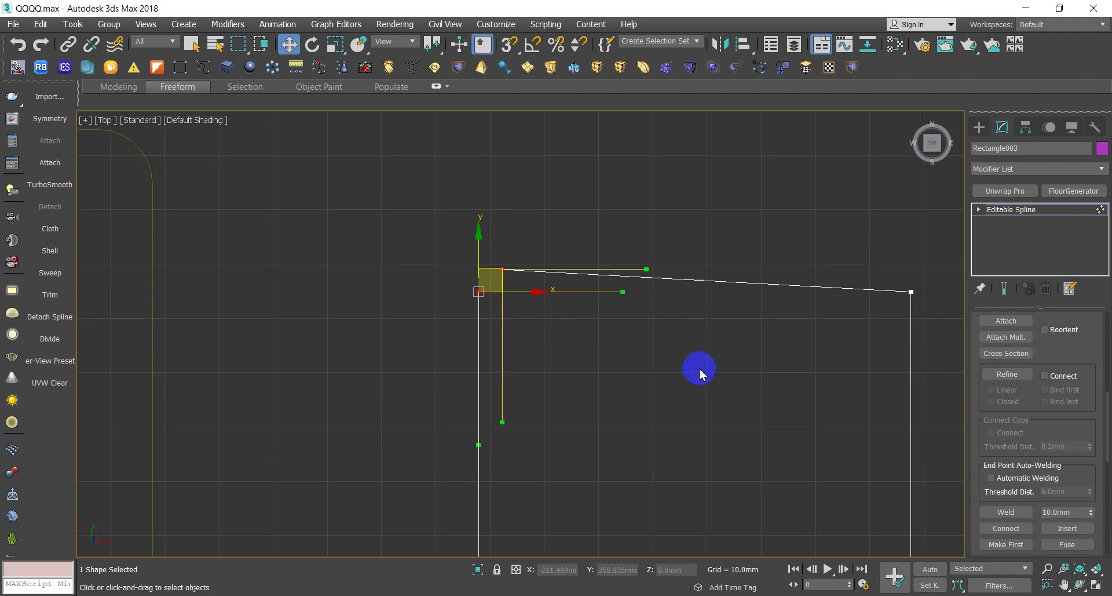
# Turn on 2D Snap with Grid Points and Vertex snapping
pyautogui.scroll(-3, 699, 374)
pyautogui.moveTo(509, 44); pyautogui.dragTo(510, 70)
pyautogui.rightClick(509, 46)
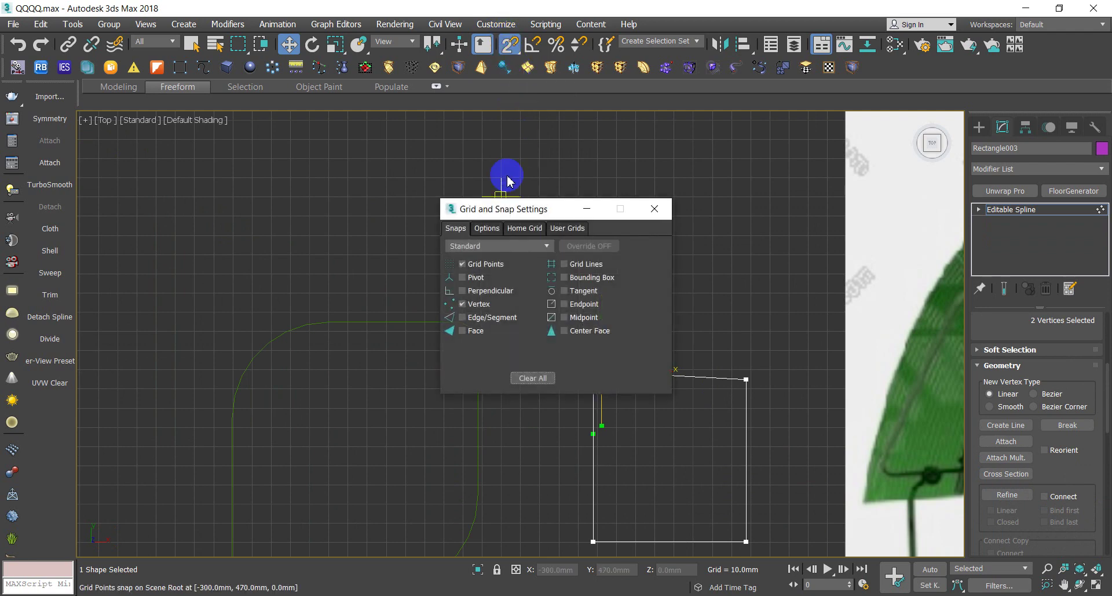
pyautogui.click(655, 208)
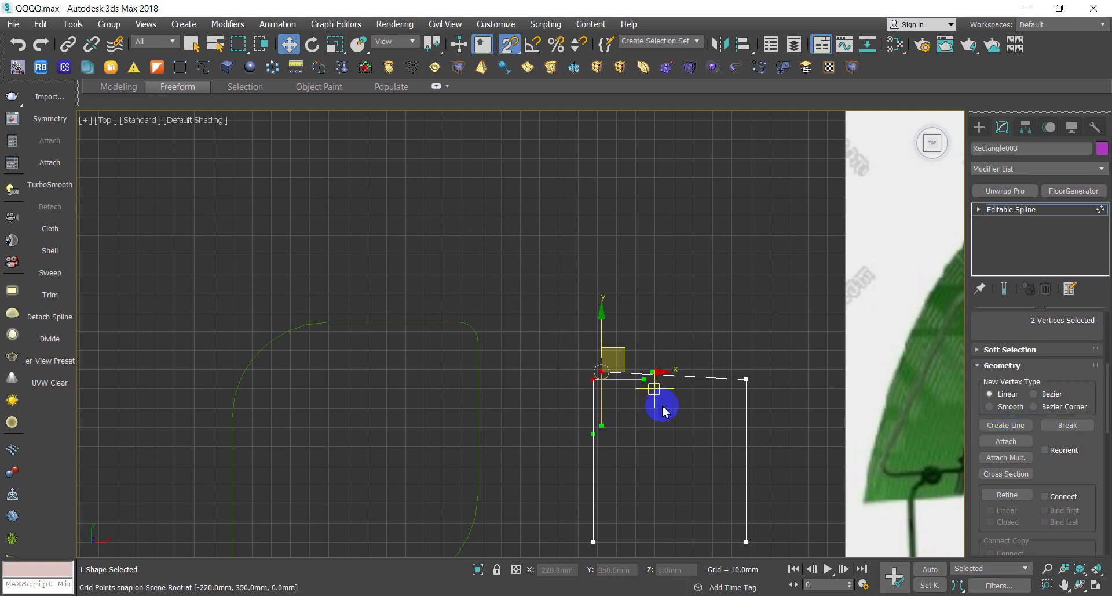
# Pan the view and start a new Create Line outline above the rectangle
pyautogui.moveTo(636, 381); pyautogui.dragTo(595, 320, button='middle')
pyautogui.moveTo(662, 342); pyautogui.dragTo(645, 367, button='middle')
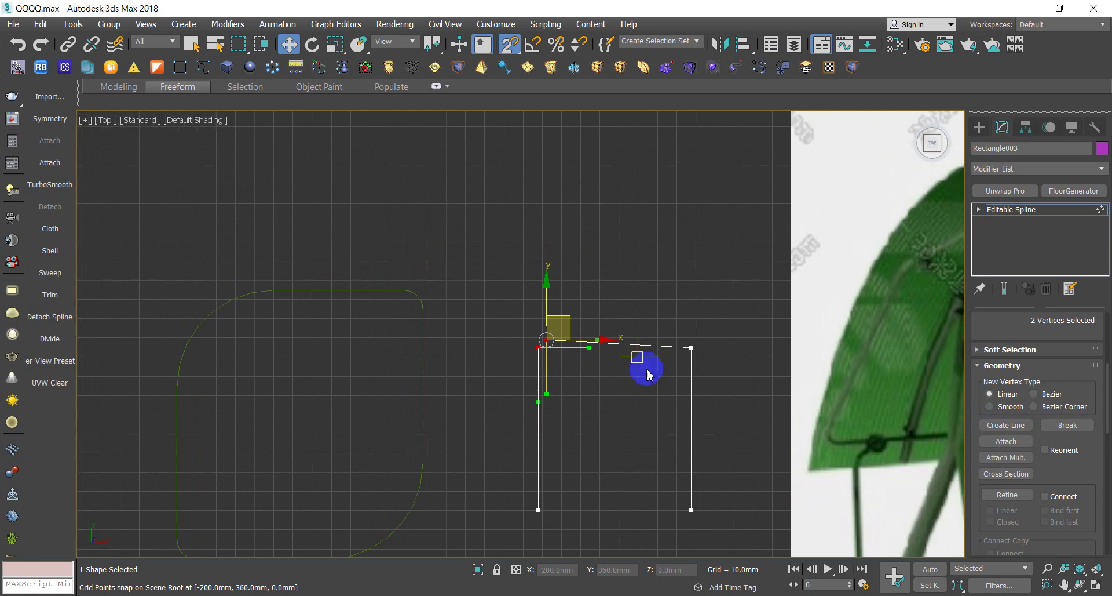
pyautogui.click(574, 186)
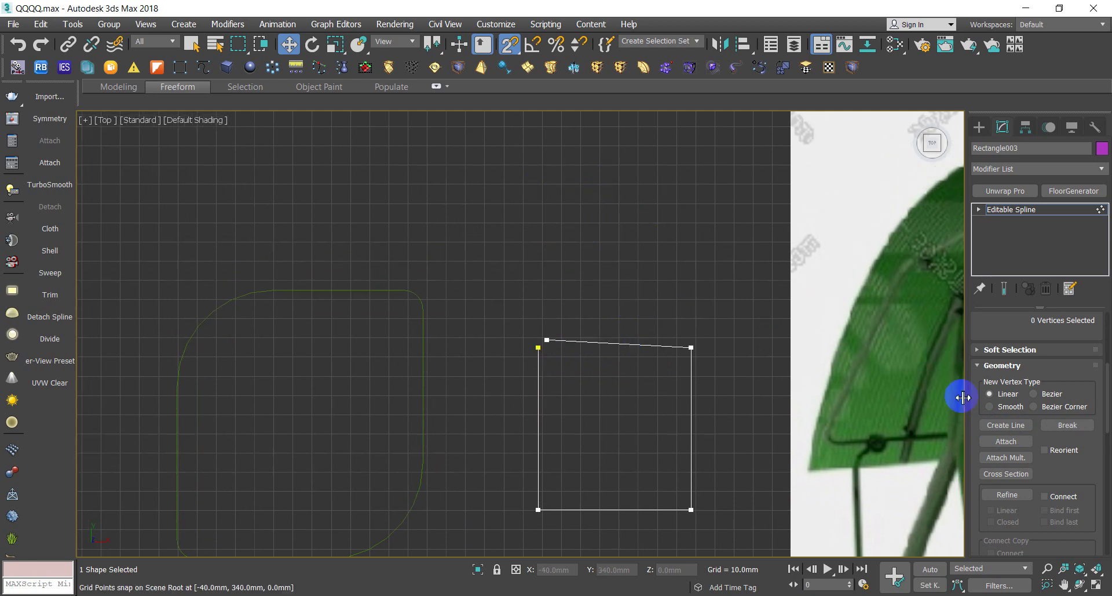
pyautogui.click(997, 429)
pyautogui.click(542, 183)
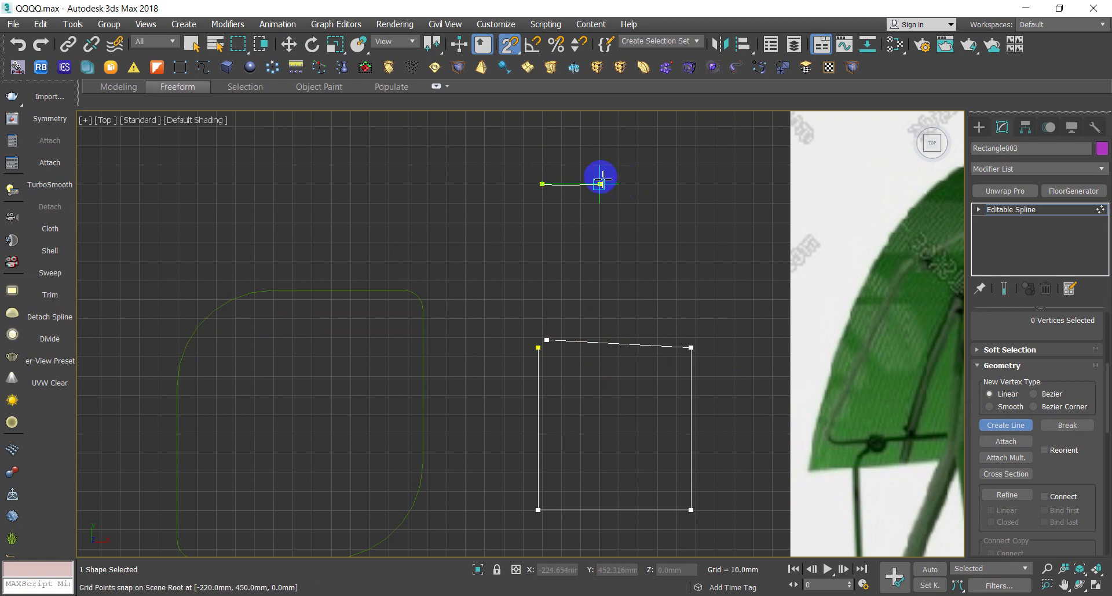
# Finish the four-sided box outline and confirm closing the spline
pyautogui.click(696, 184)
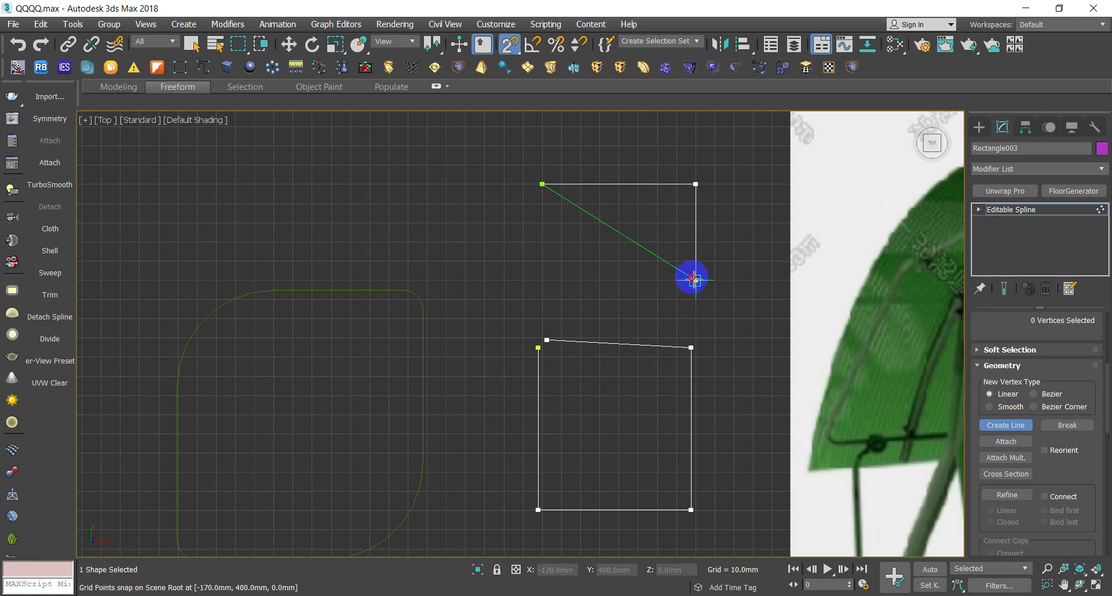
pyautogui.click(696, 279)
pyautogui.click(542, 280)
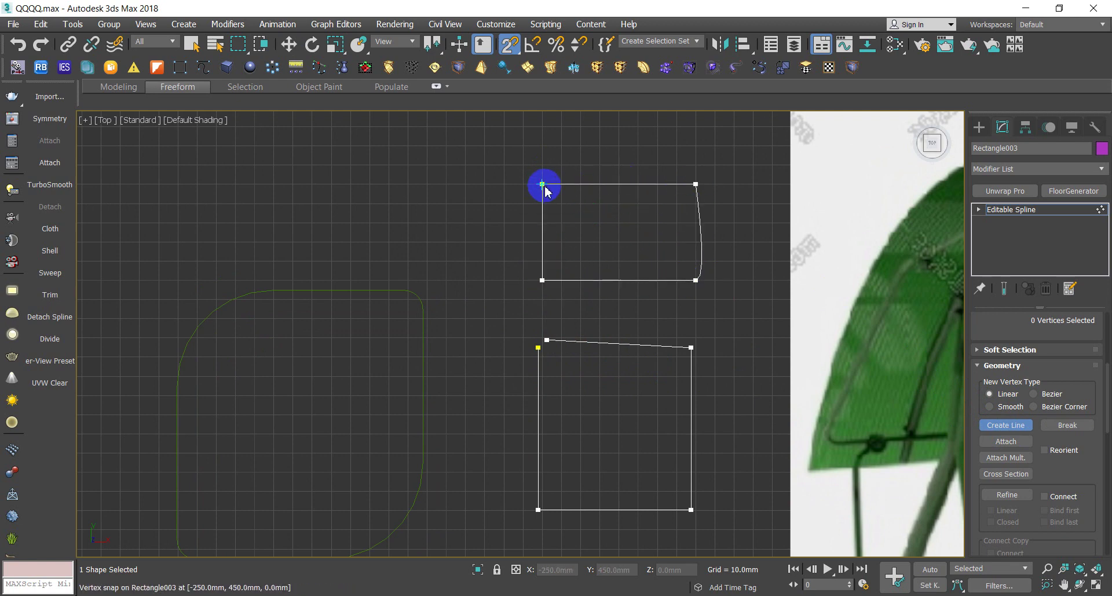
pyautogui.click(542, 183)
pyautogui.click(597, 354)
# Trace the curved side profile's first points down the right and along the lower curve
pyautogui.click(409, 165)
pyautogui.click(178, 184)
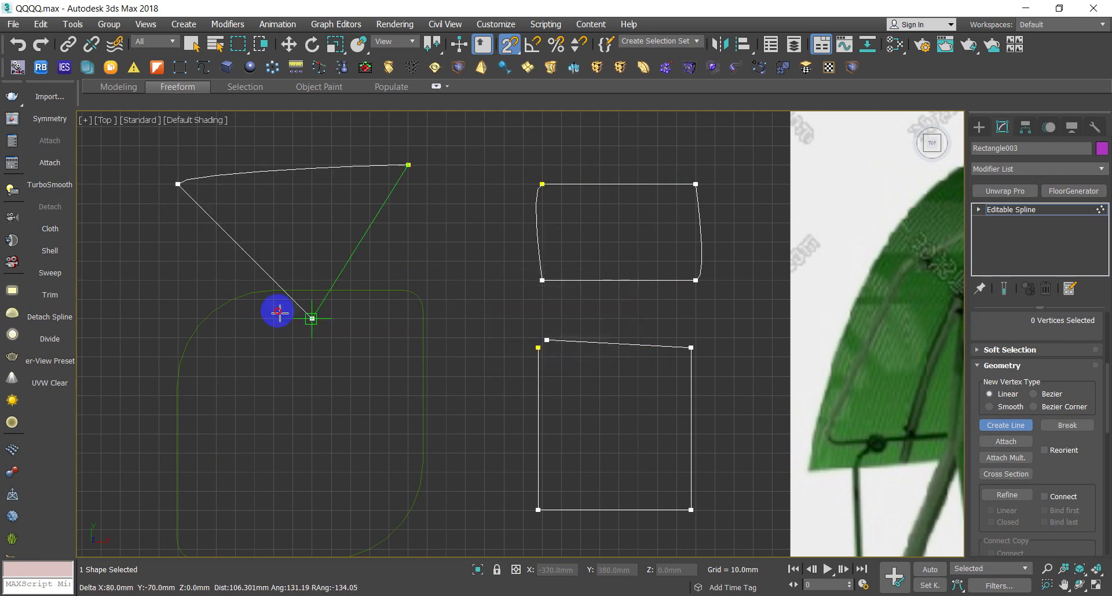
pyautogui.click(331, 318)
pyautogui.click(454, 417)
pyautogui.moveTo(450, 465); pyautogui.dragTo(411, 472)
pyautogui.click(274, 414)
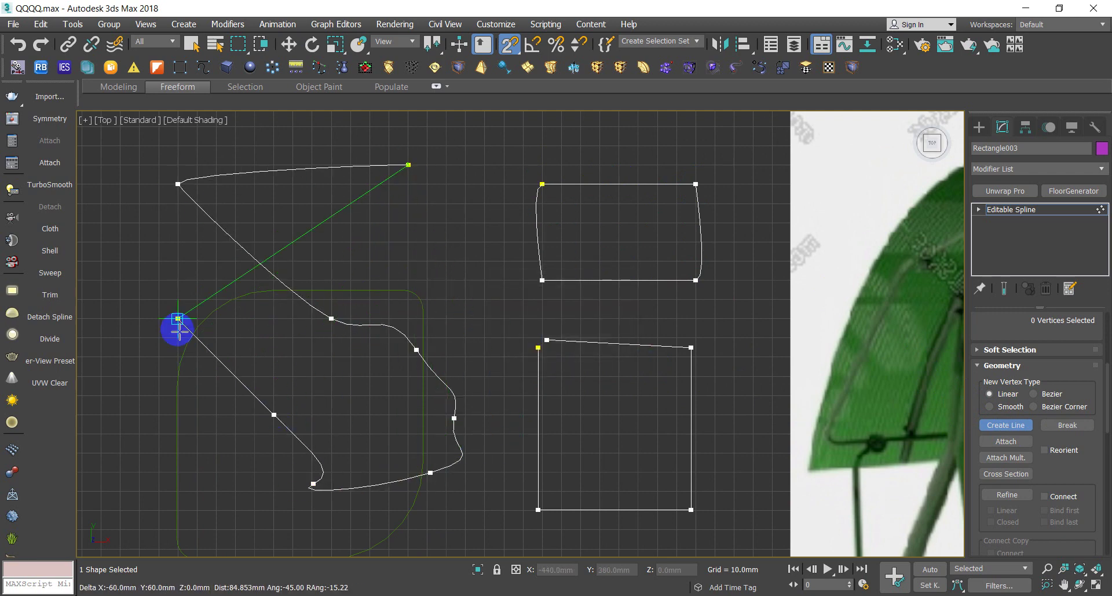
pyautogui.click(159, 280)
# Continue the profile up the left side and across the top, closing it at the start
pyautogui.click(140, 164)
pyautogui.click(182, 131)
pyautogui.click(330, 116)
pyautogui.click(428, 126)
pyautogui.click(447, 125)
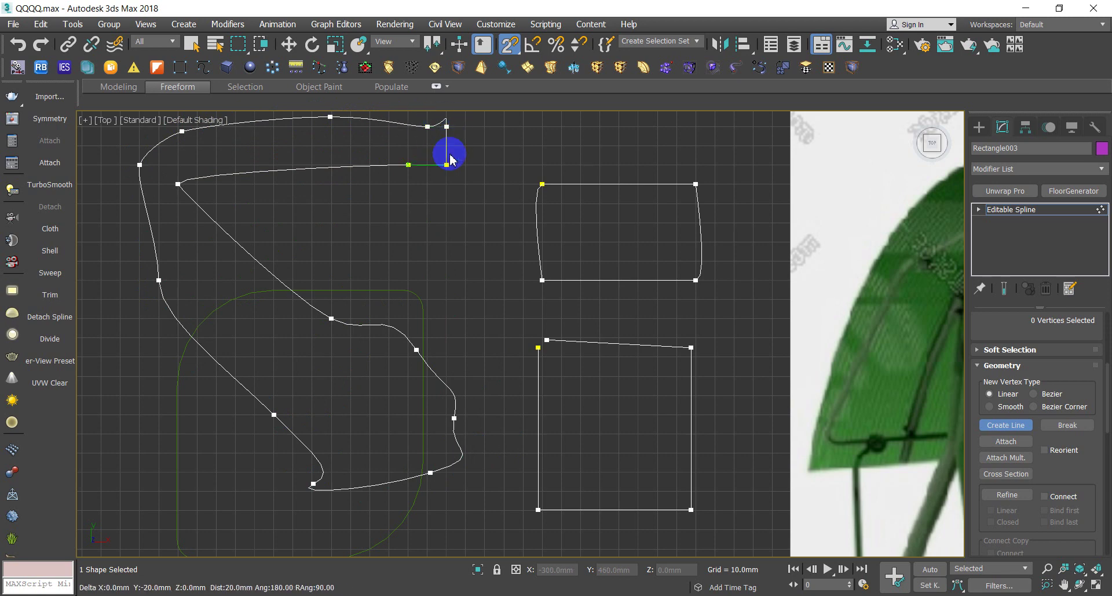
pyautogui.click(447, 164)
pyautogui.click(408, 164)
pyautogui.click(526, 353)
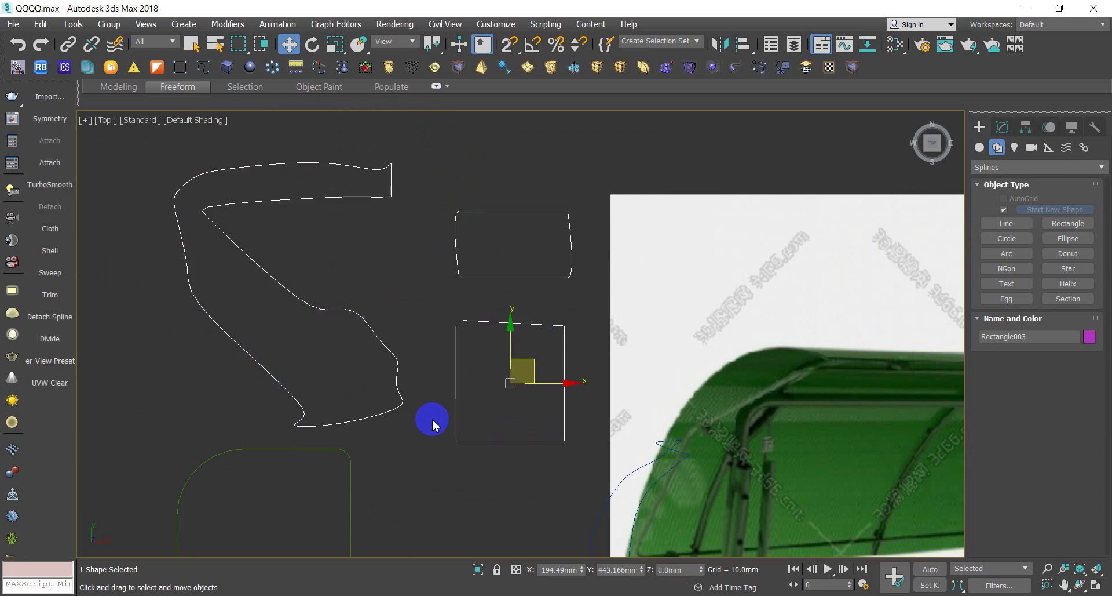
pyautogui.moveTo(432, 423); pyautogui.dragTo(486, 409, button='middle')
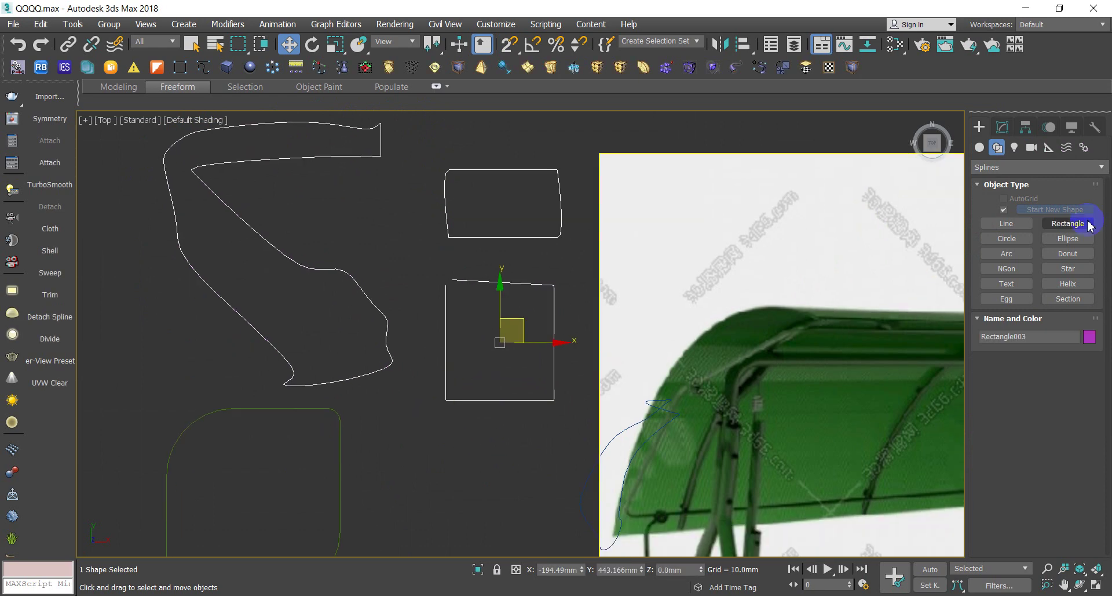
# Return to Vertex mode and scroll the Geometry rollout to the Fuse button
pyautogui.click(1006, 225)
pyautogui.press('1')
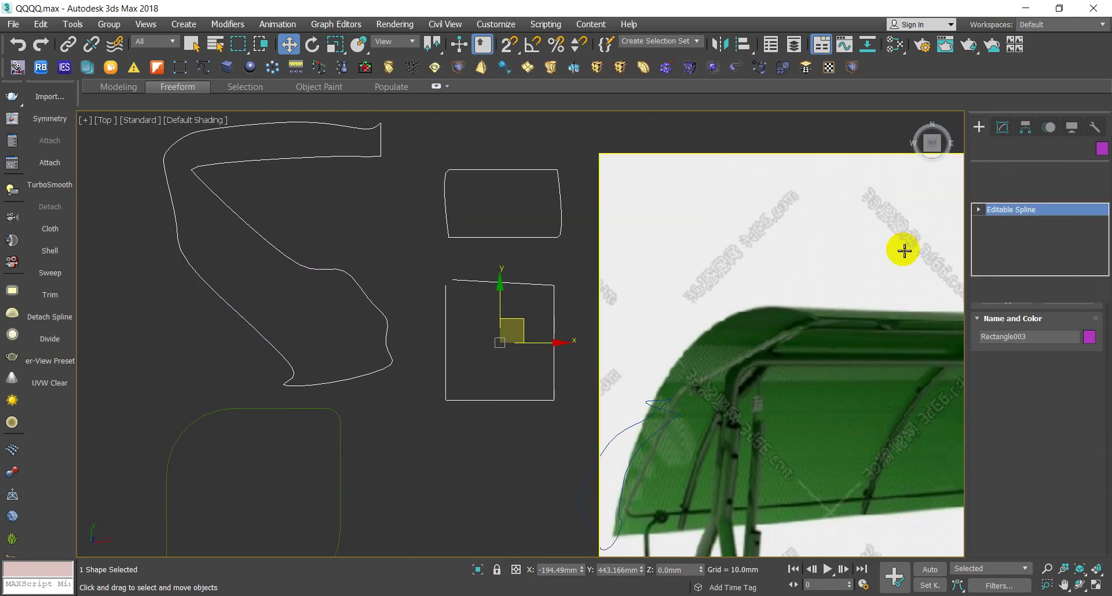
pyautogui.click(1052, 456)
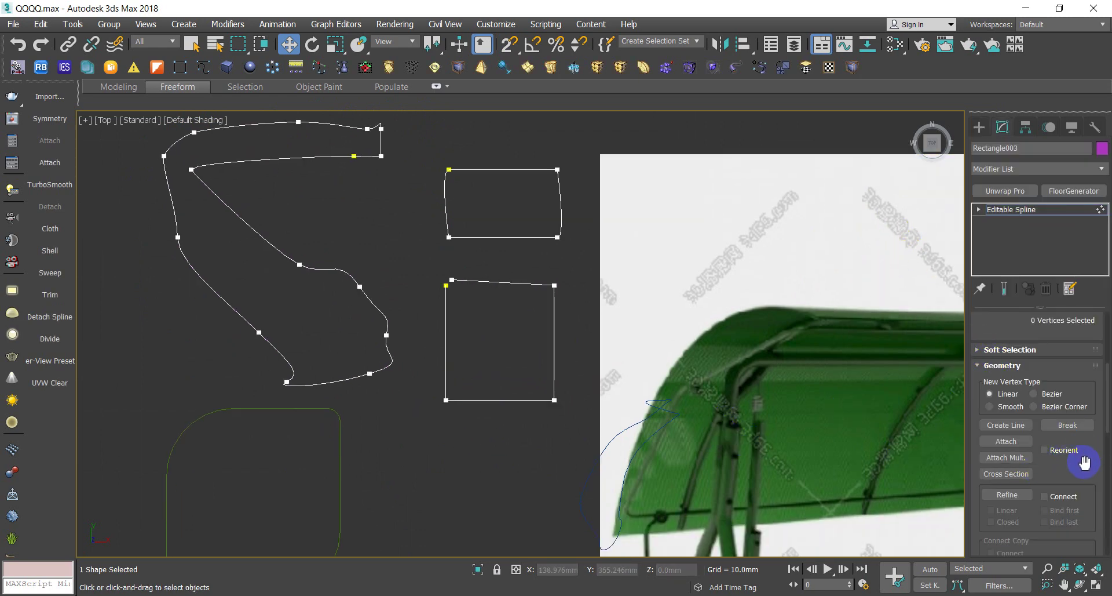
pyautogui.moveTo(1085, 462); pyautogui.dragTo(1082, 436)
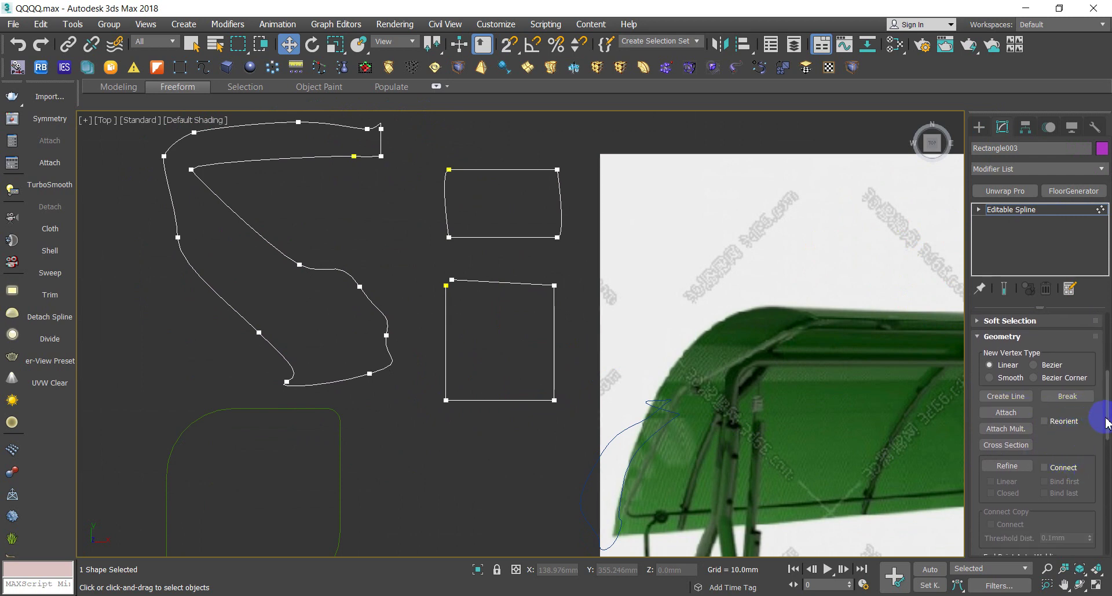
pyautogui.moveTo(1107, 423); pyautogui.dragTo(1106, 455)
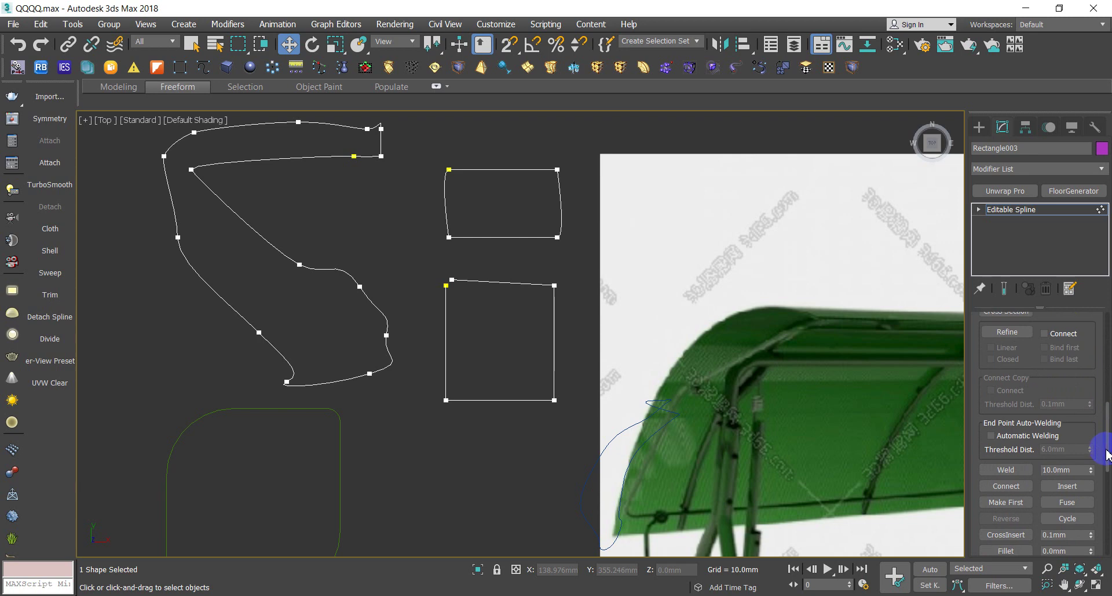
pyautogui.click(1076, 504)
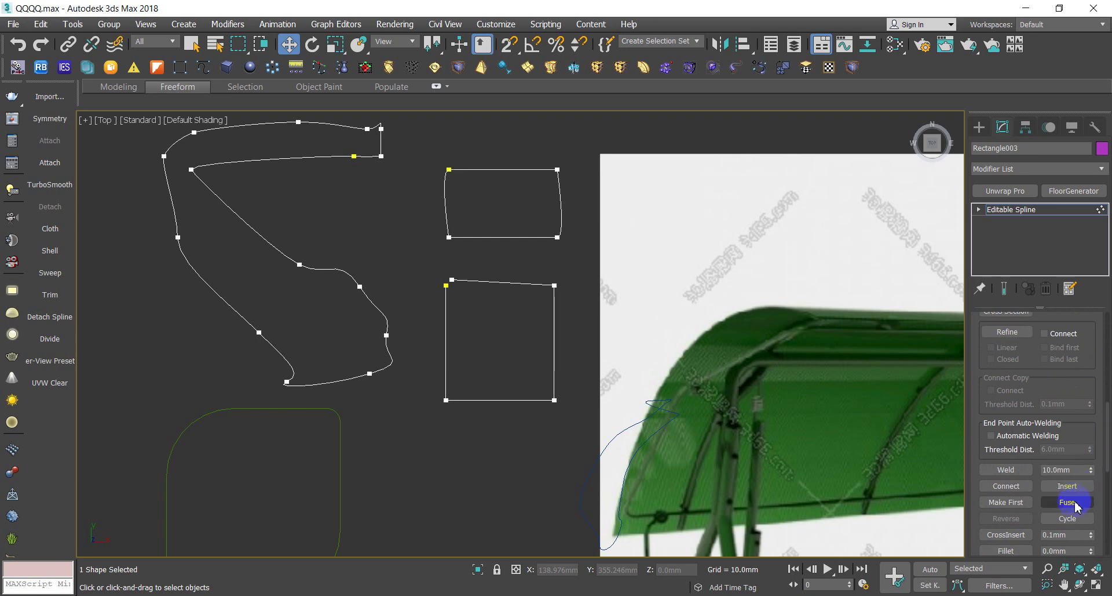
pyautogui.click(1066, 503)
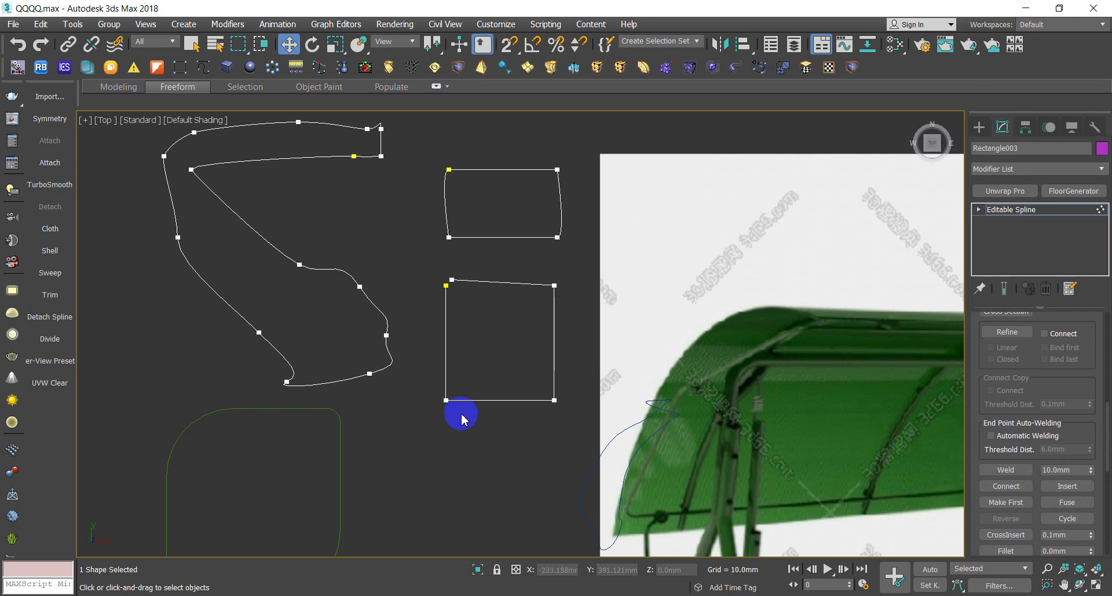
# Box-select the open corner endpoints and fuse them, then undo the fuse
pyautogui.moveTo(420, 263); pyautogui.dragTo(472, 315)
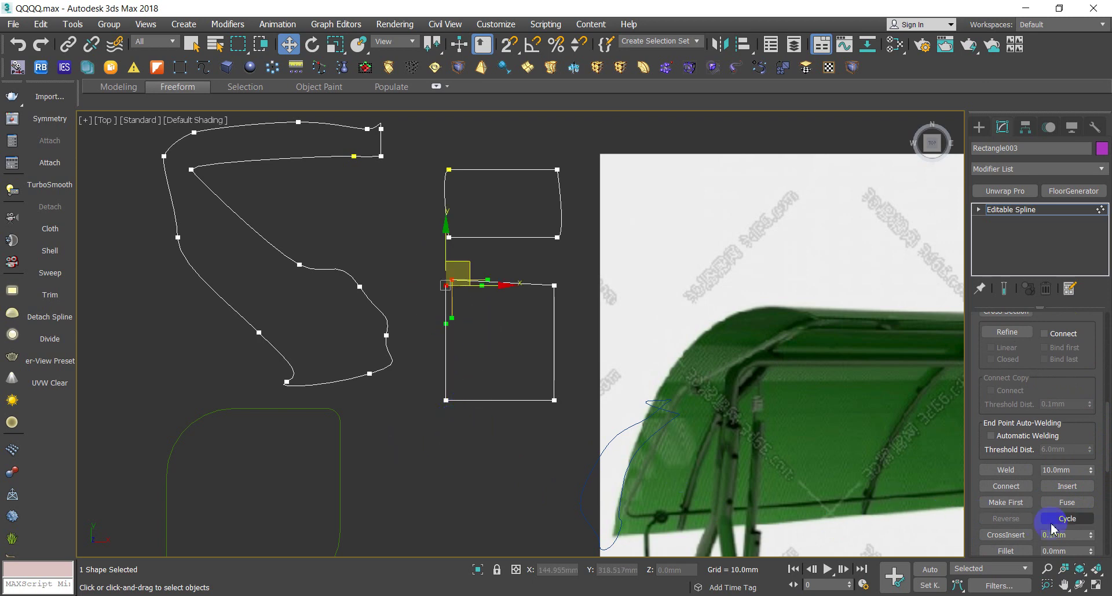
pyautogui.click(1067, 502)
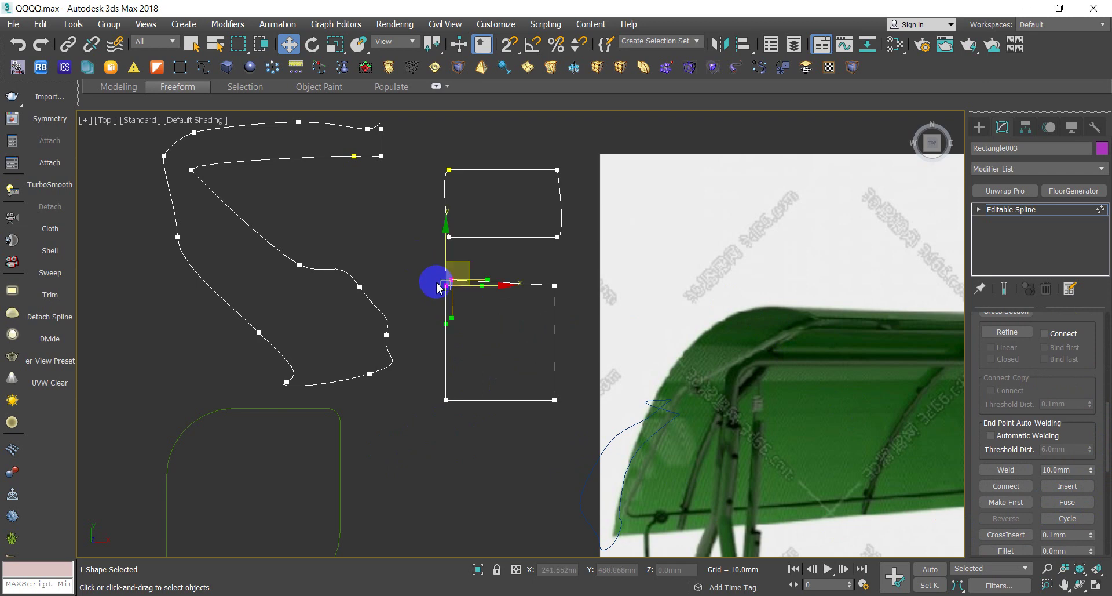
pyautogui.scroll(5, 436, 281)
pyautogui.moveTo(533, 301)
pyautogui.mouseDown()
pyautogui.moveTo(492, 251)
pyautogui.moveTo(772, 139)
pyautogui.mouseUp()
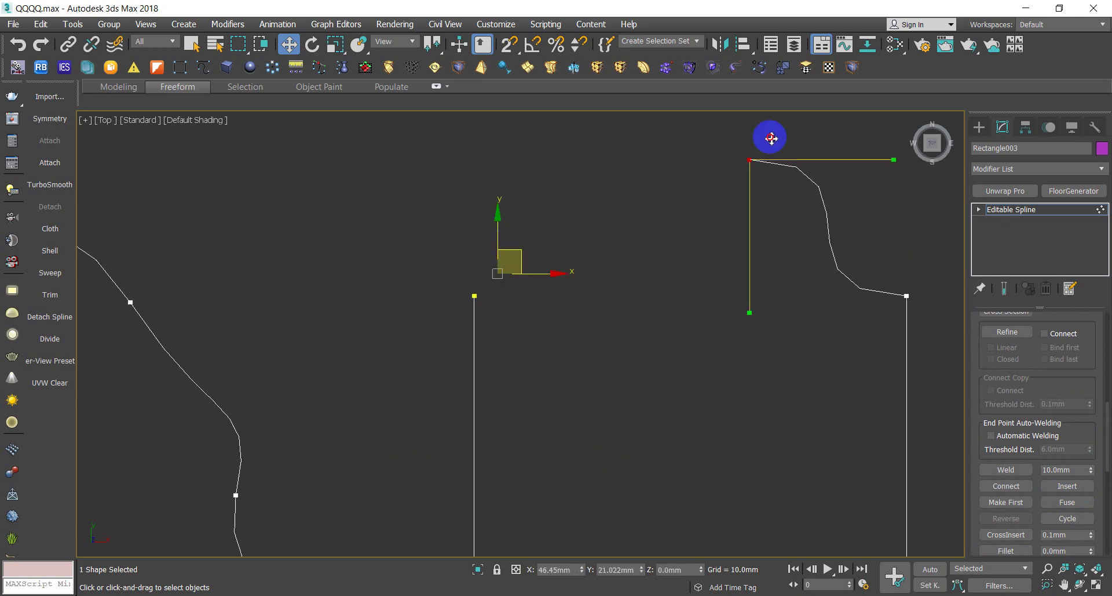
pyautogui.click(603, 260)
pyautogui.moveTo(408, 207); pyautogui.dragTo(585, 362)
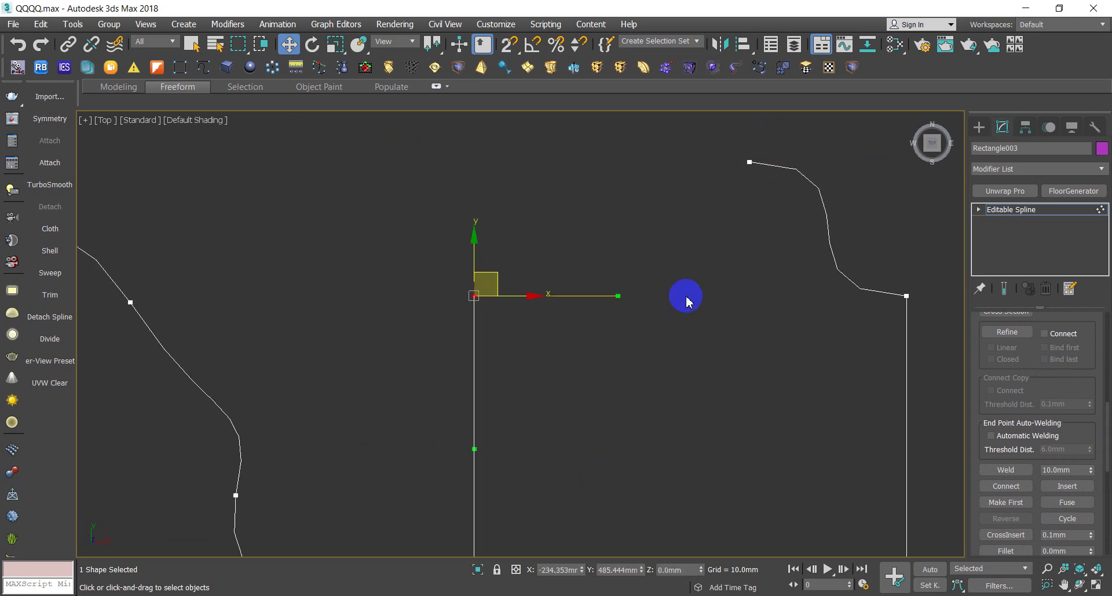
pyautogui.moveTo(746, 233)
pyautogui.mouseDown()
pyautogui.moveTo(761, 203)
pyautogui.moveTo(753, 156)
pyautogui.mouseUp()
pyautogui.click(1081, 508)
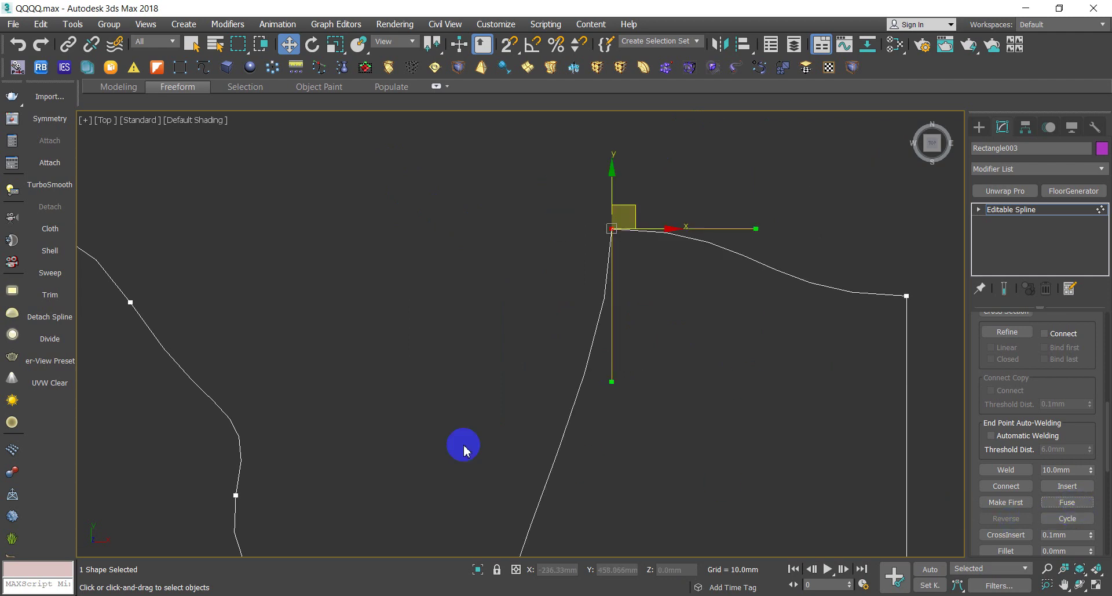
pyautogui.hotkey('ctrl', 'z')
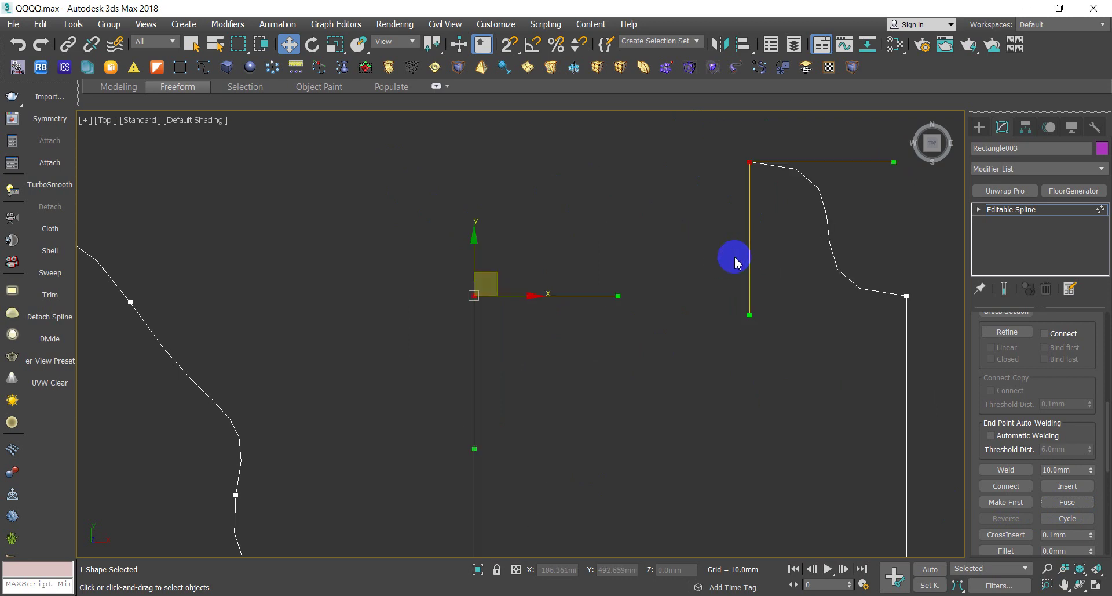
# Reselect both corner endpoints and fuse them together, undoing a premature weld
pyautogui.click(750, 162)
pyautogui.click(472, 297)
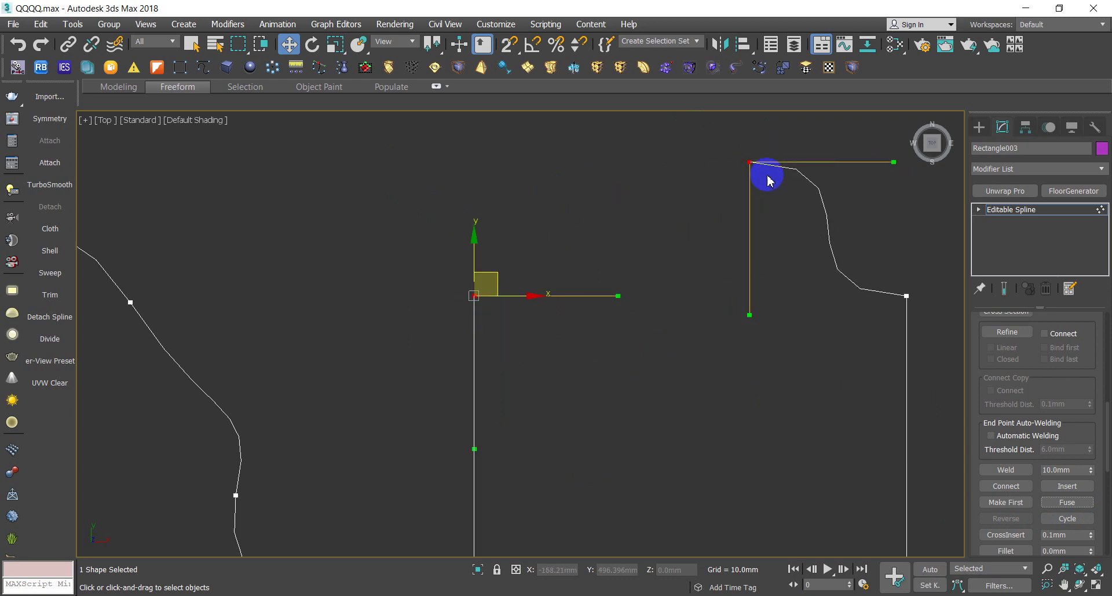
pyautogui.click(1071, 503)
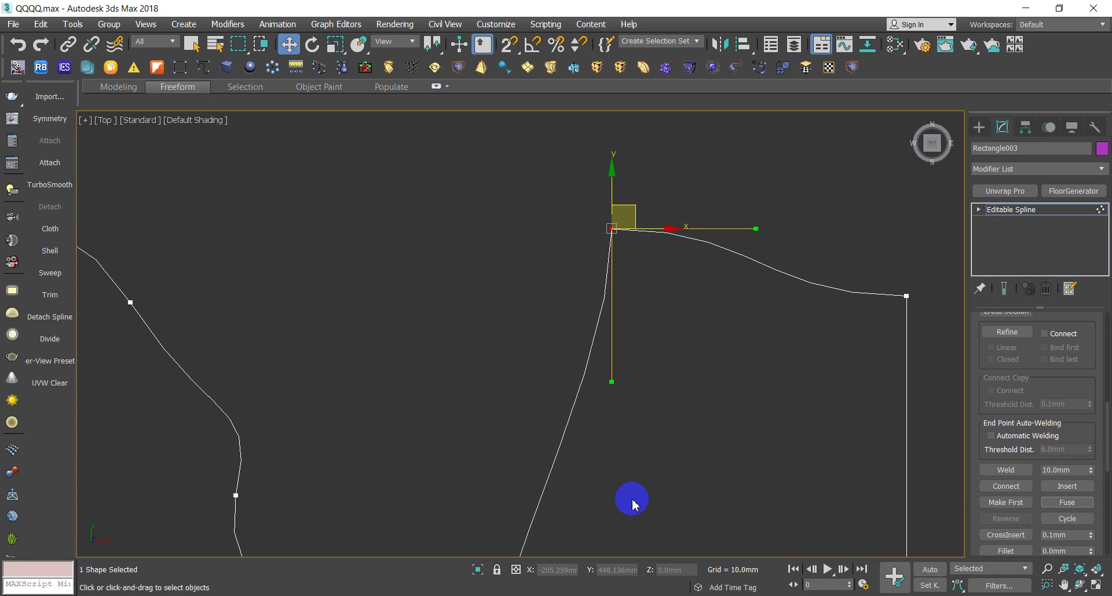
pyautogui.click(1004, 472)
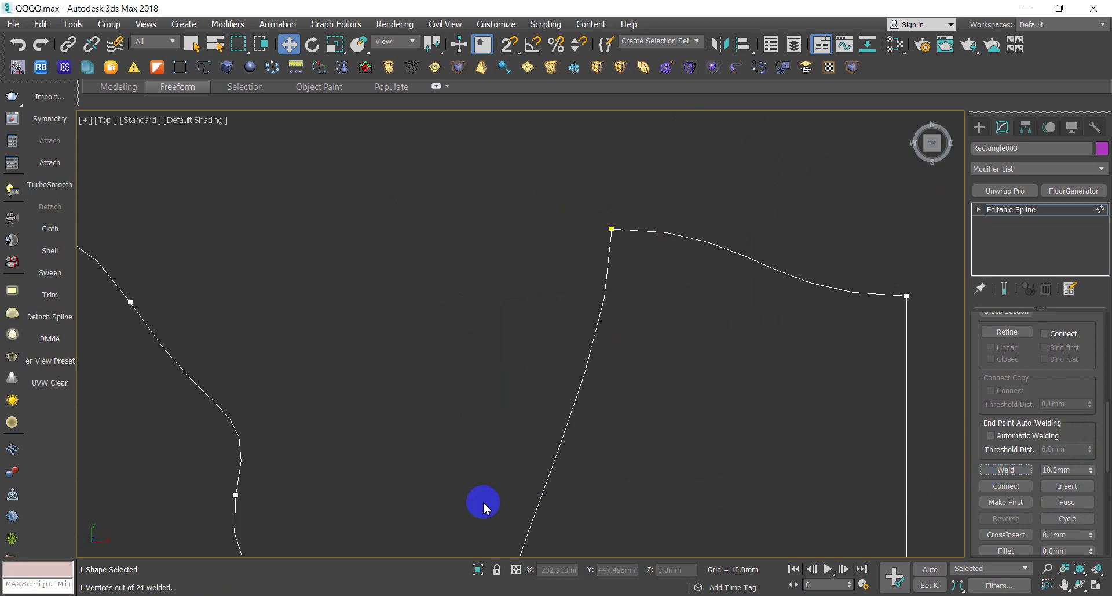
pyautogui.hotkey('ctrl', 'z')
pyautogui.hotkey('ctrl', 'z')
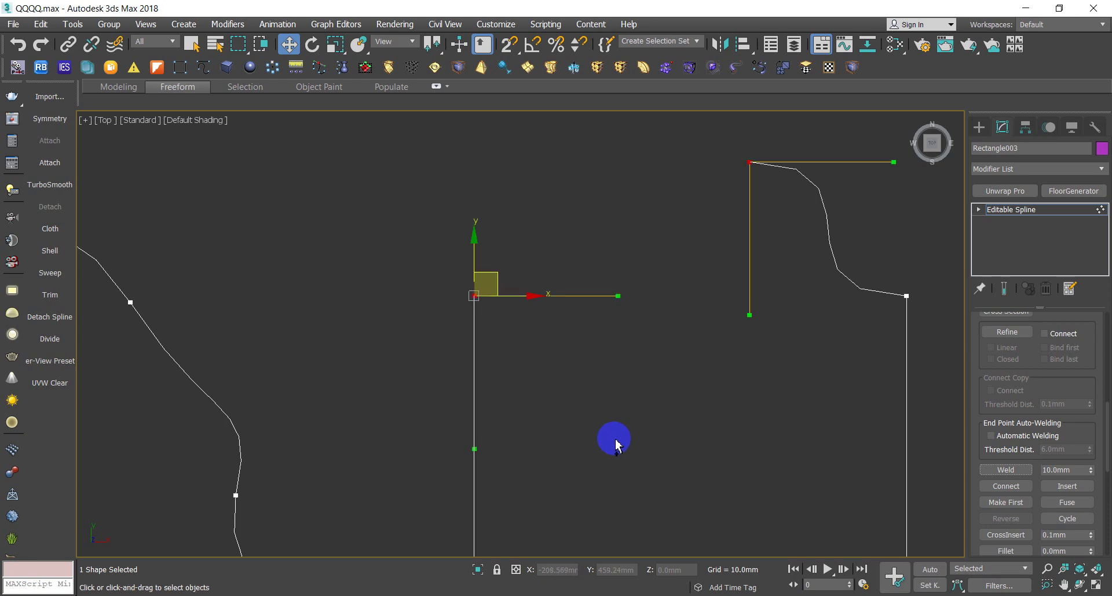
pyautogui.moveTo(769, 292); pyautogui.dragTo(568, 145)
pyautogui.moveTo(620, 346); pyautogui.dragTo(400, 234)
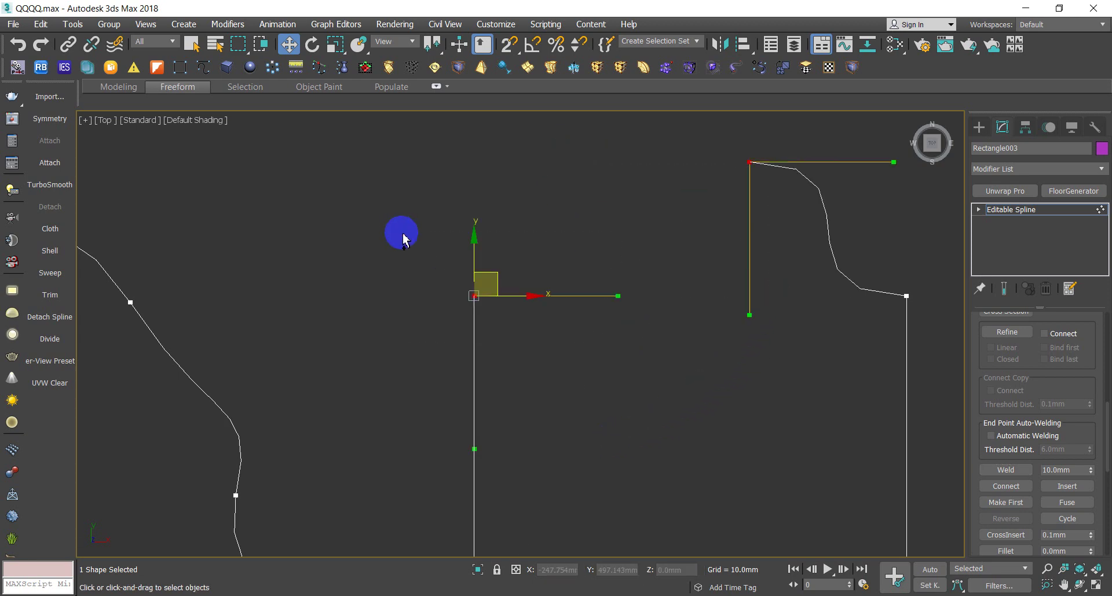
pyautogui.click(1073, 508)
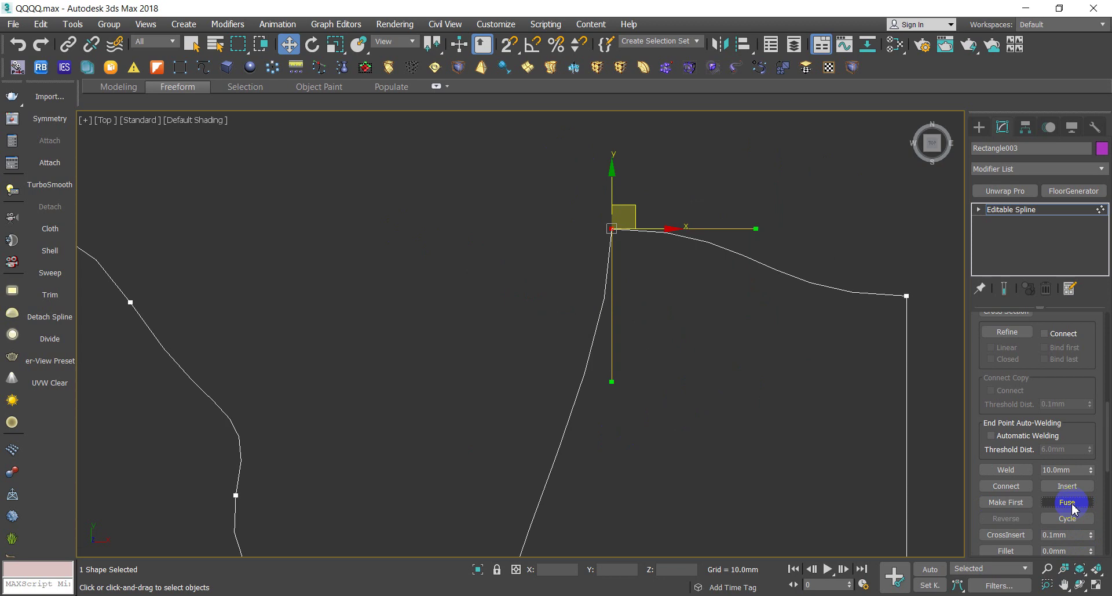
# Move the upper endpoint onto the lower one, weld them, and shift the vertex down-left
pyautogui.click(826, 413)
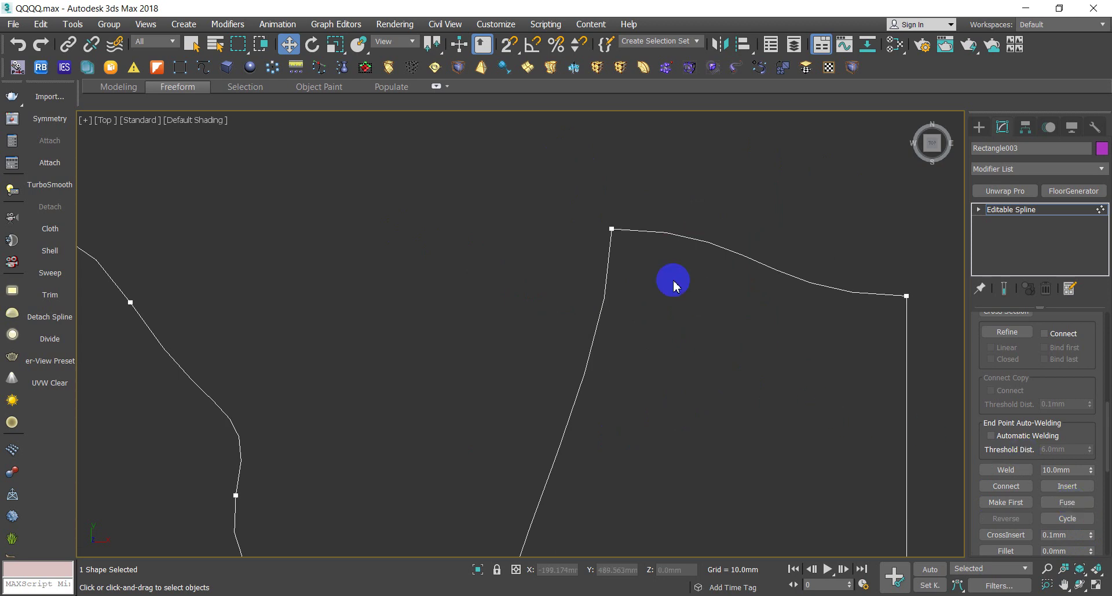
pyautogui.click(612, 230)
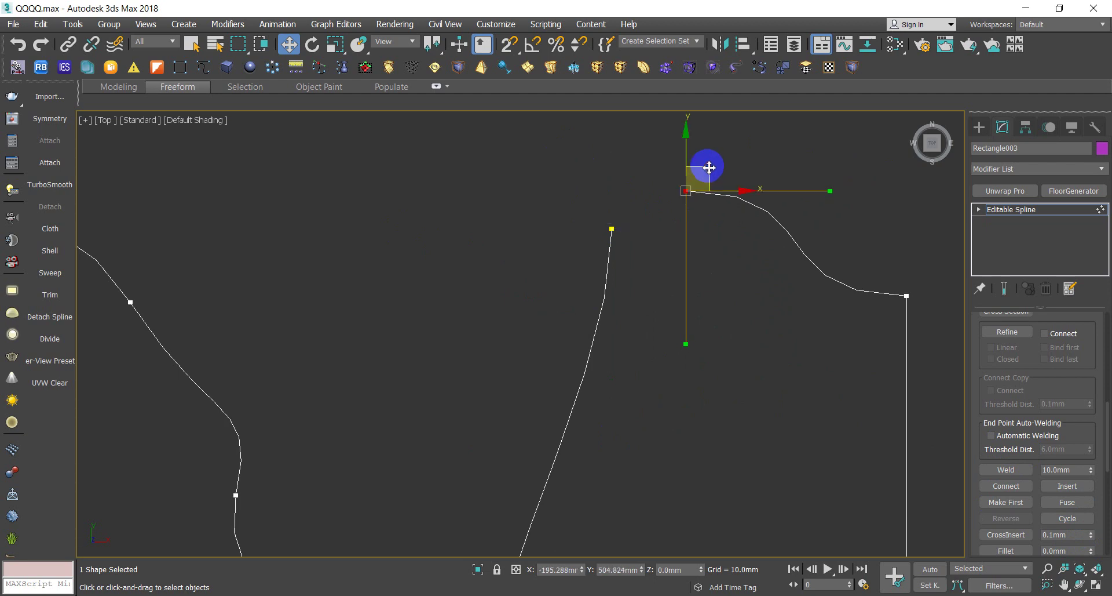
pyautogui.moveTo(701, 172); pyautogui.dragTo(700, 270)
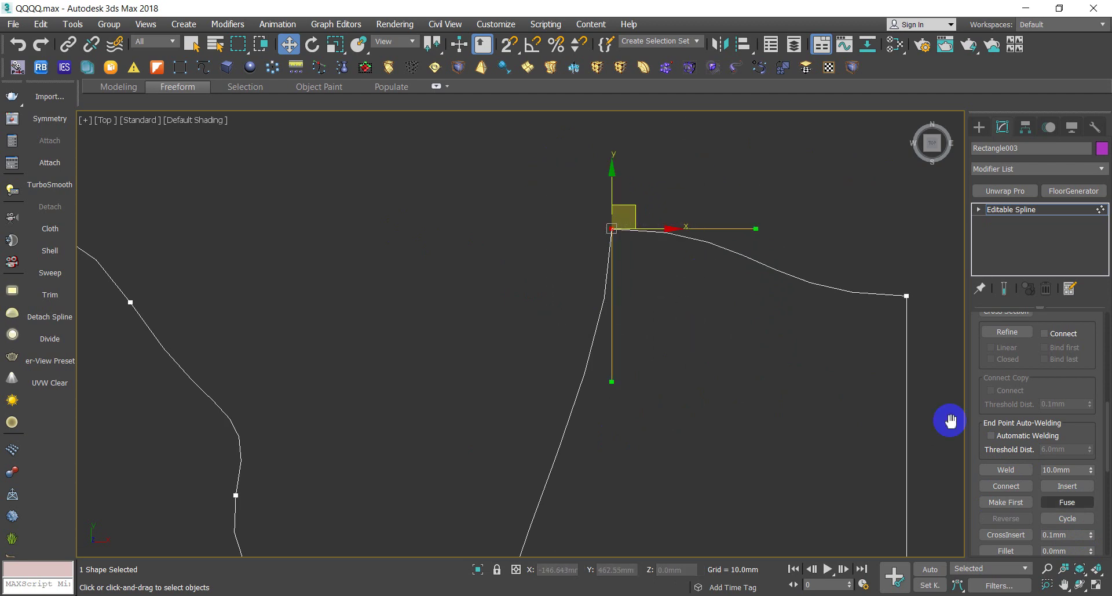
pyautogui.click(1005, 469)
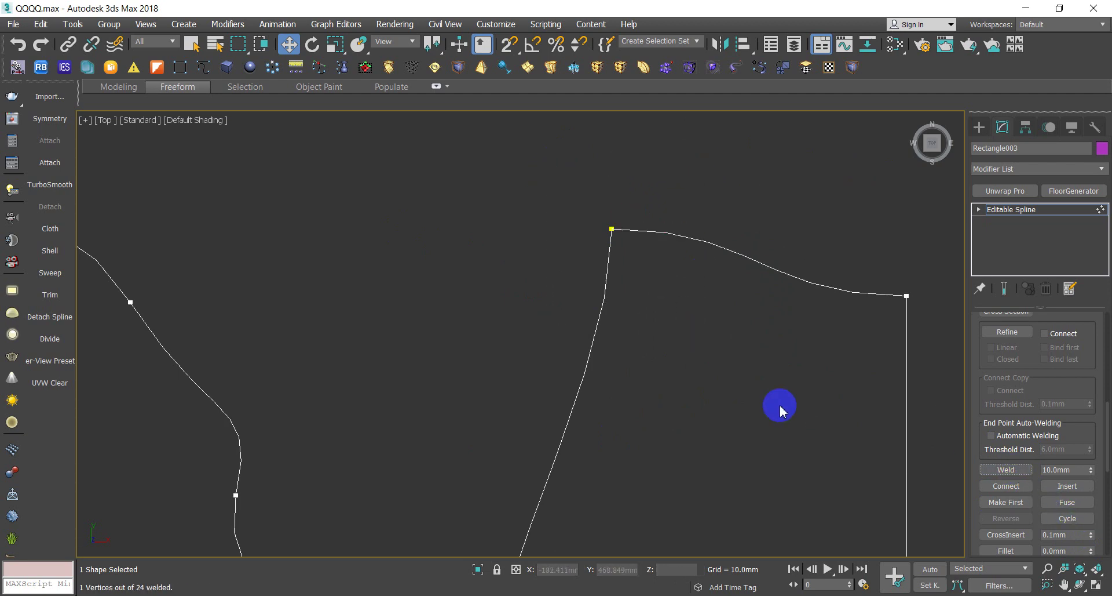
pyautogui.click(611, 228)
pyautogui.moveTo(620, 219); pyautogui.dragTo(578, 234)
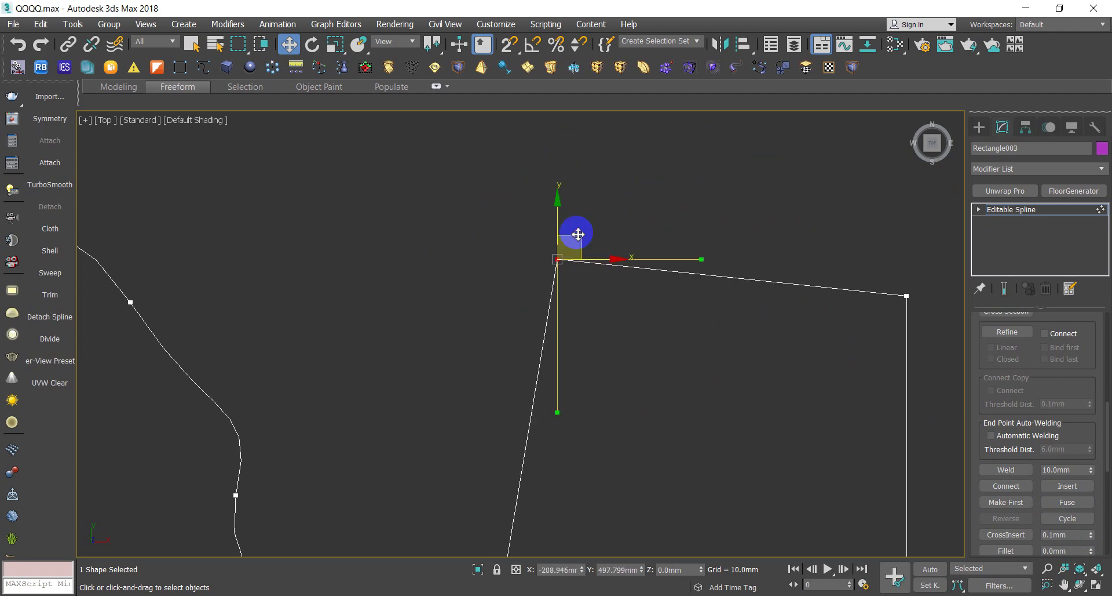
pyautogui.click(702, 422)
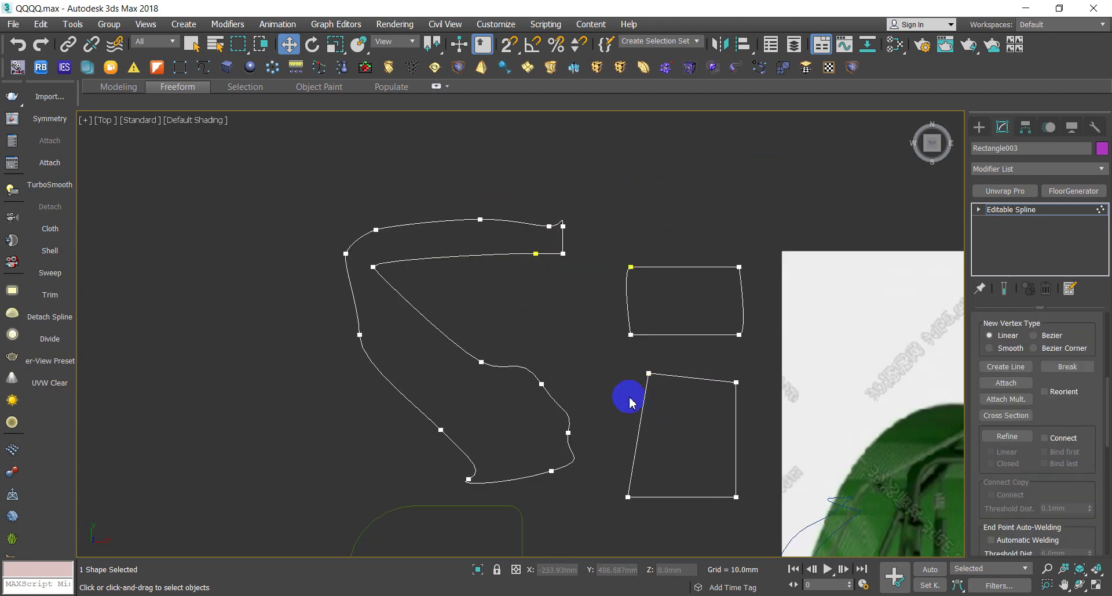
pyautogui.scroll(5, 664, 388)
pyautogui.scroll(-5, 650, 377)
pyautogui.scroll(1, 650, 377)
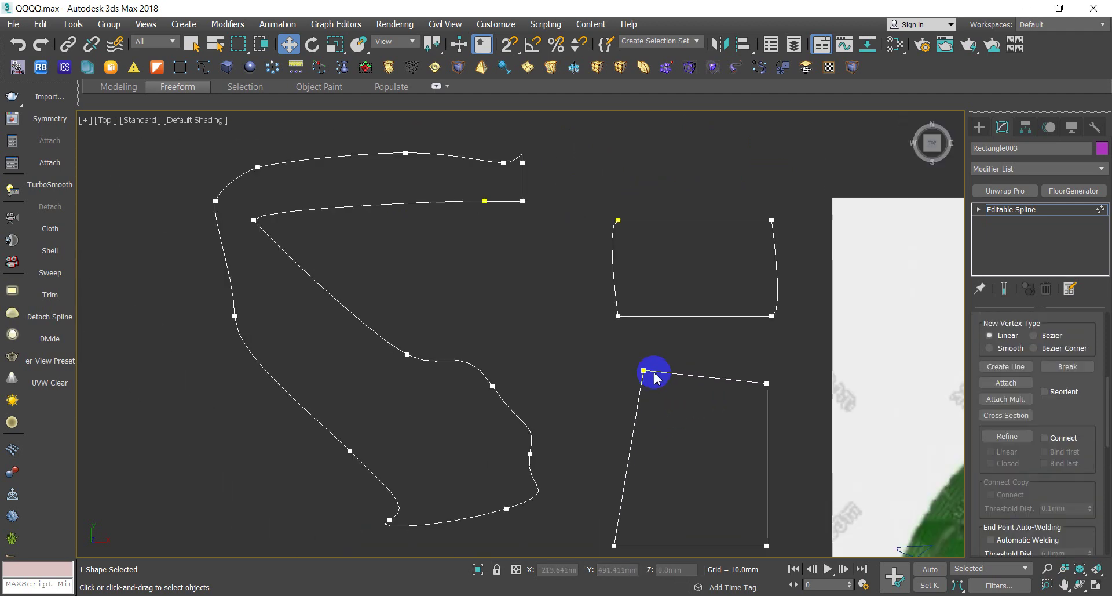
pyautogui.scroll(4, 652, 375)
pyautogui.scroll(2, 656, 370)
pyautogui.scroll(2, 494, 487)
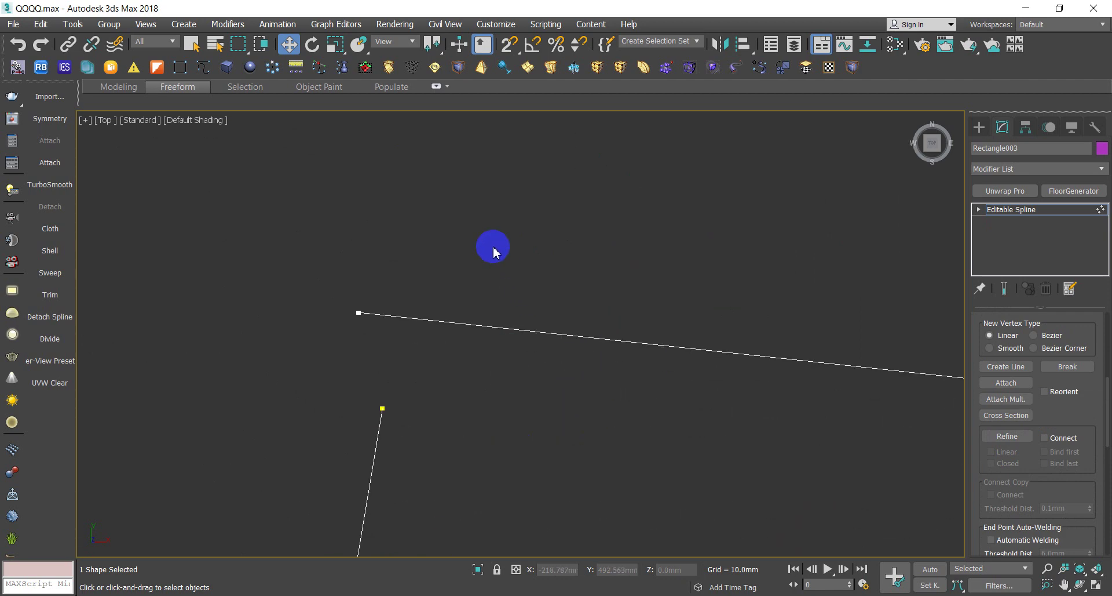
pyautogui.moveTo(494, 251); pyautogui.dragTo(293, 489)
pyautogui.click(397, 435)
pyautogui.scroll(-3, 514, 471)
pyautogui.scroll(-2, 521, 464)
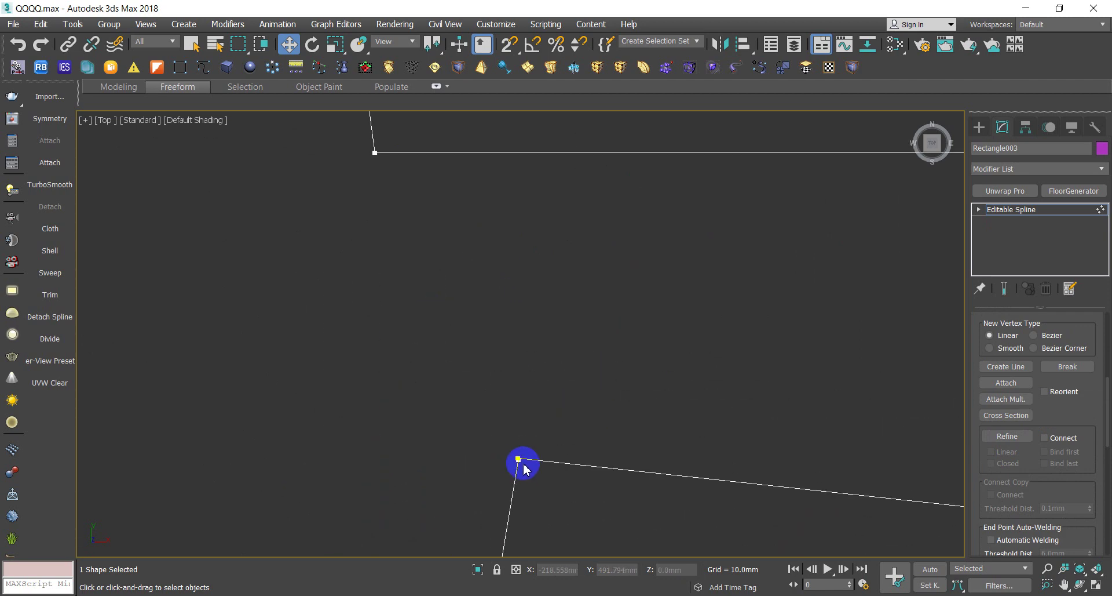
pyautogui.scroll(-4, 527, 465)
pyautogui.scroll(-2, 528, 370)
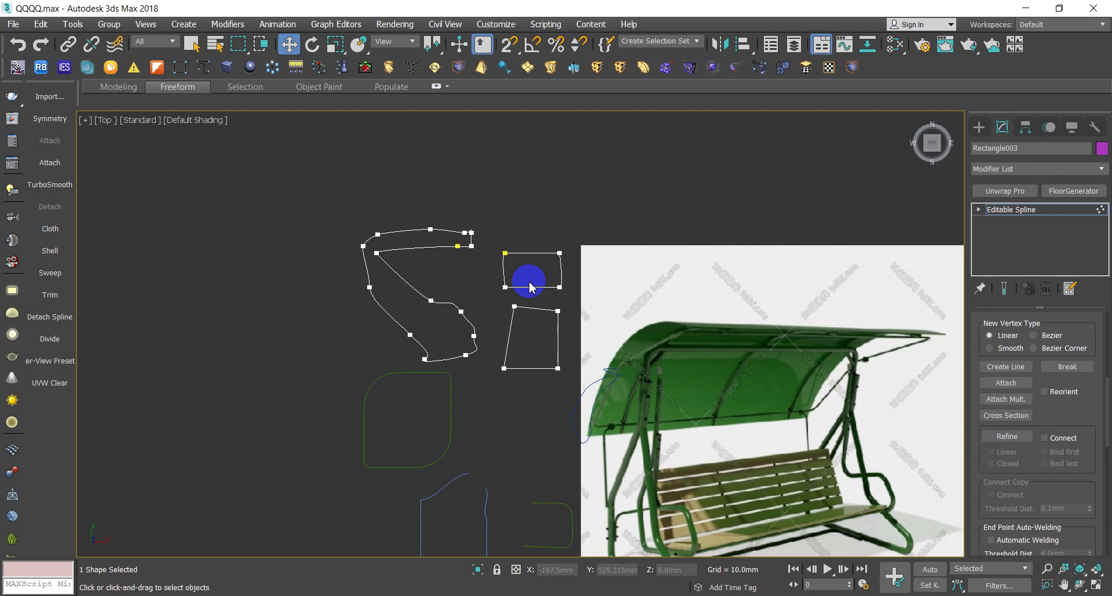
pyautogui.scroll(3, 521, 281)
pyautogui.scroll(3, 530, 405)
pyautogui.scroll(1, 464, 336)
pyautogui.scroll(1, 567, 451)
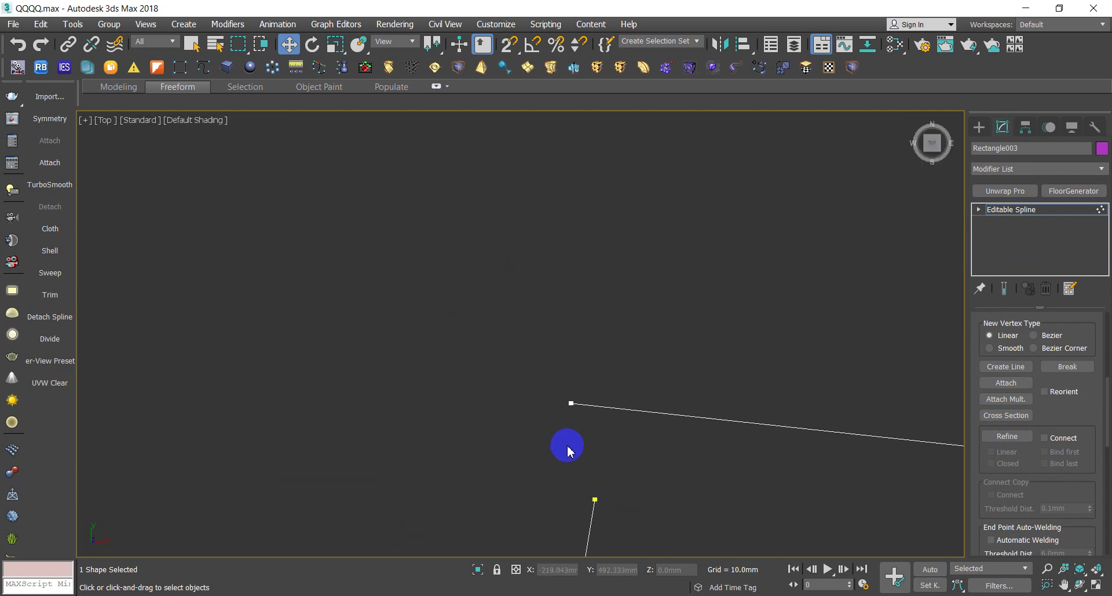
pyautogui.scroll(-2, 549, 284)
pyautogui.scroll(-2, 564, 316)
pyautogui.scroll(-4, 569, 323)
pyautogui.scroll(2, 571, 326)
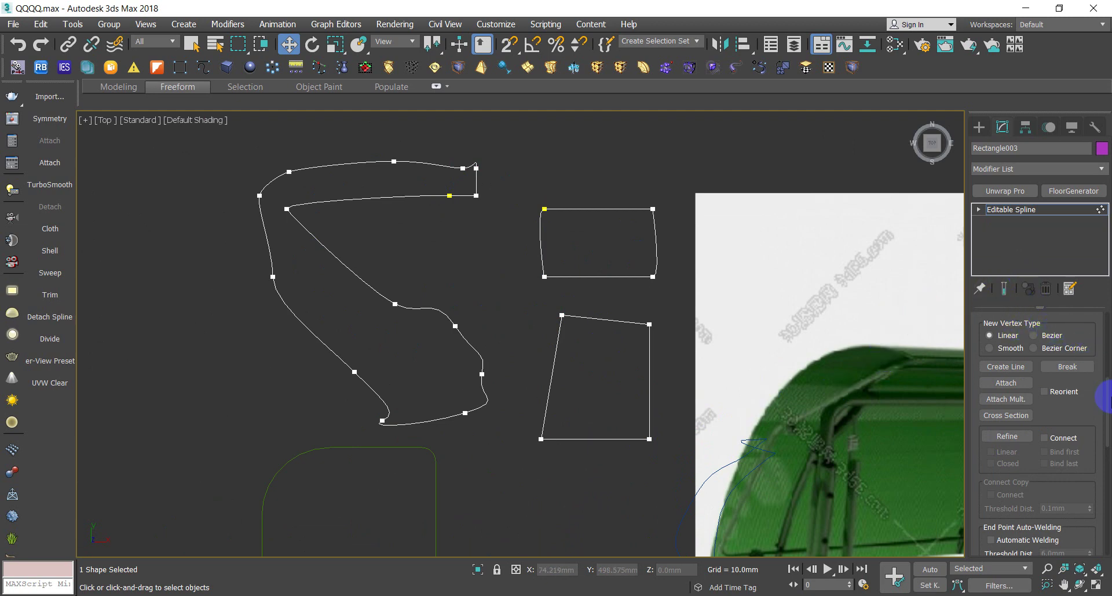
# Select the traced shapes and apply an Extrude modifier with 38.5mm depth
pyautogui.click(1021, 214)
pyautogui.click(613, 153)
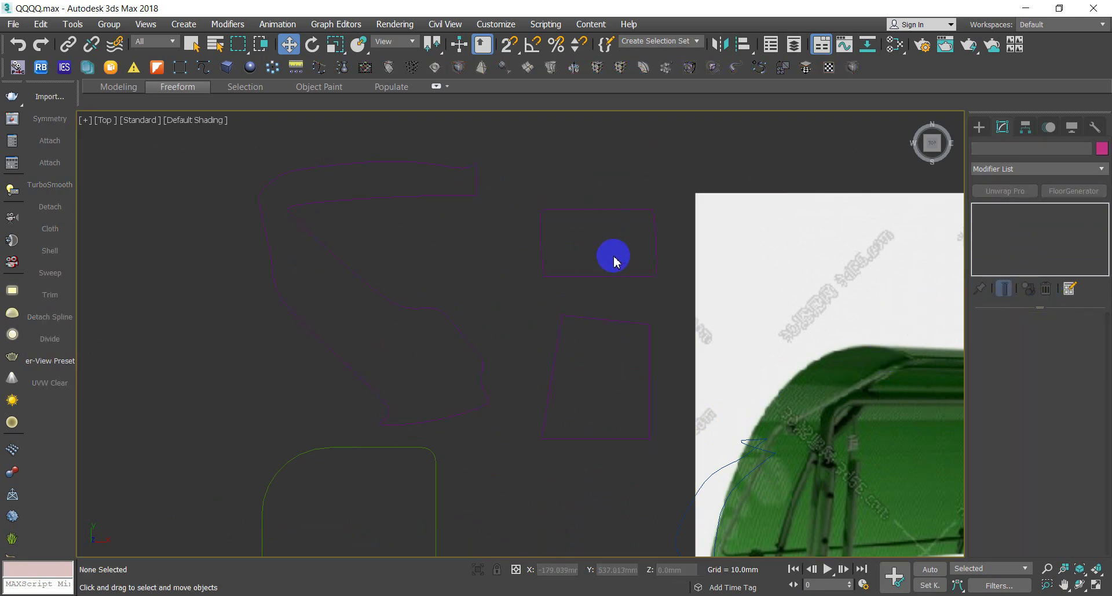
pyautogui.moveTo(478, 242); pyautogui.dragTo(617, 369)
pyautogui.click(1018, 170)
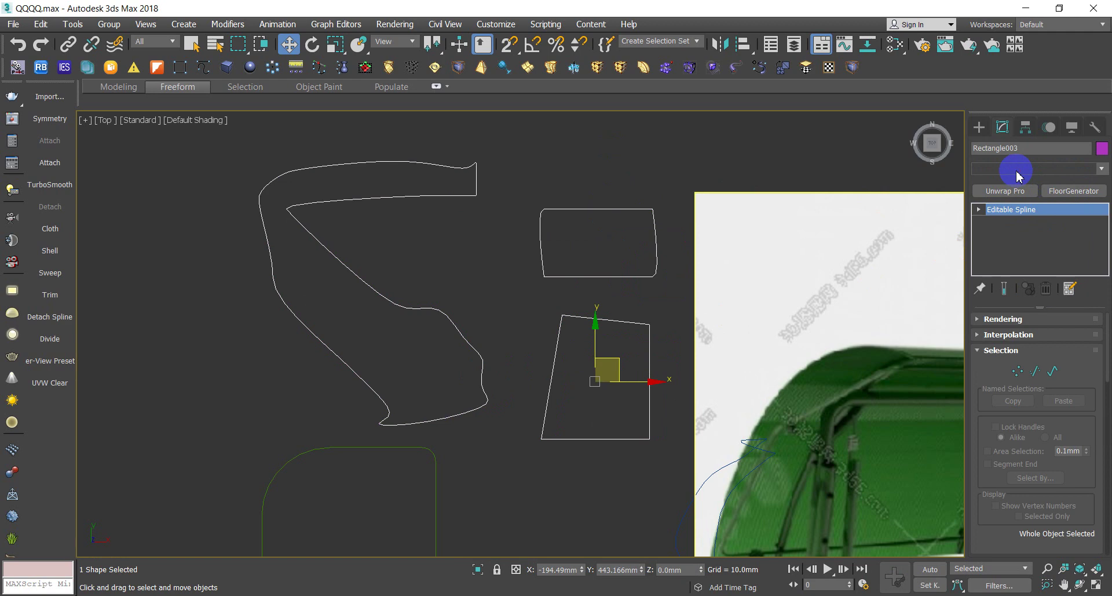
pyautogui.write('ex')
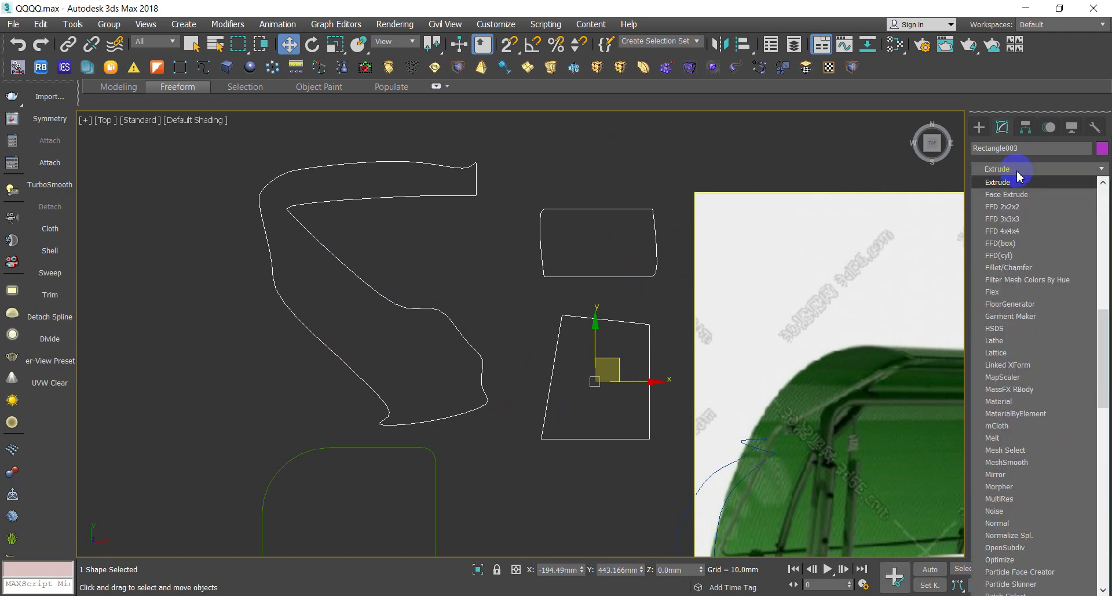
pyautogui.click(1008, 183)
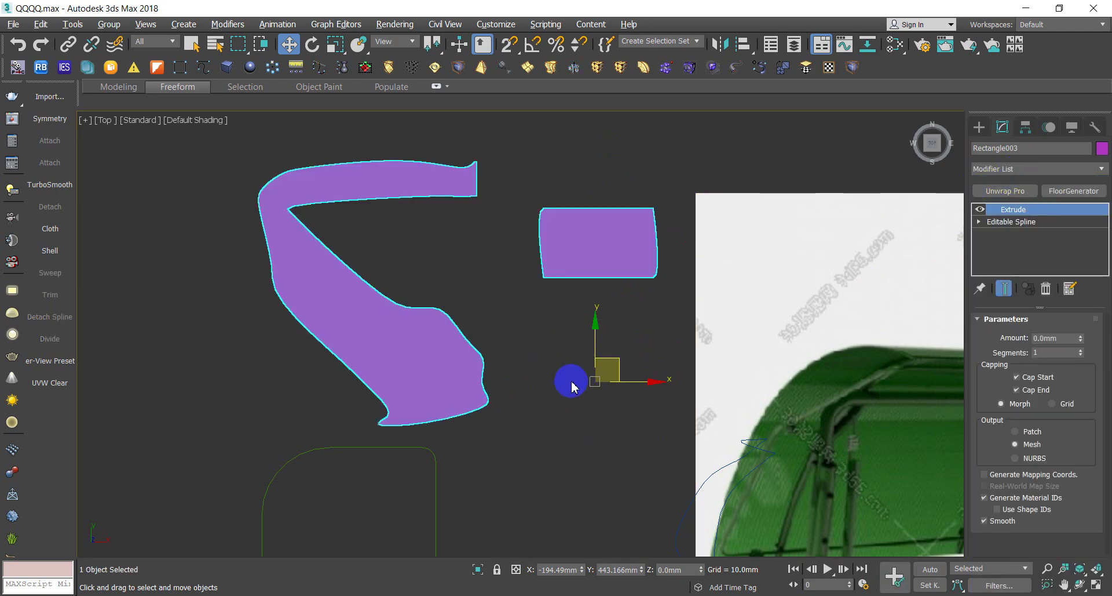
pyautogui.keyDown('alt'); pyautogui.moveTo(568, 380); pyautogui.dragTo(618, 326, button='middle'); pyautogui.keyUp('alt')
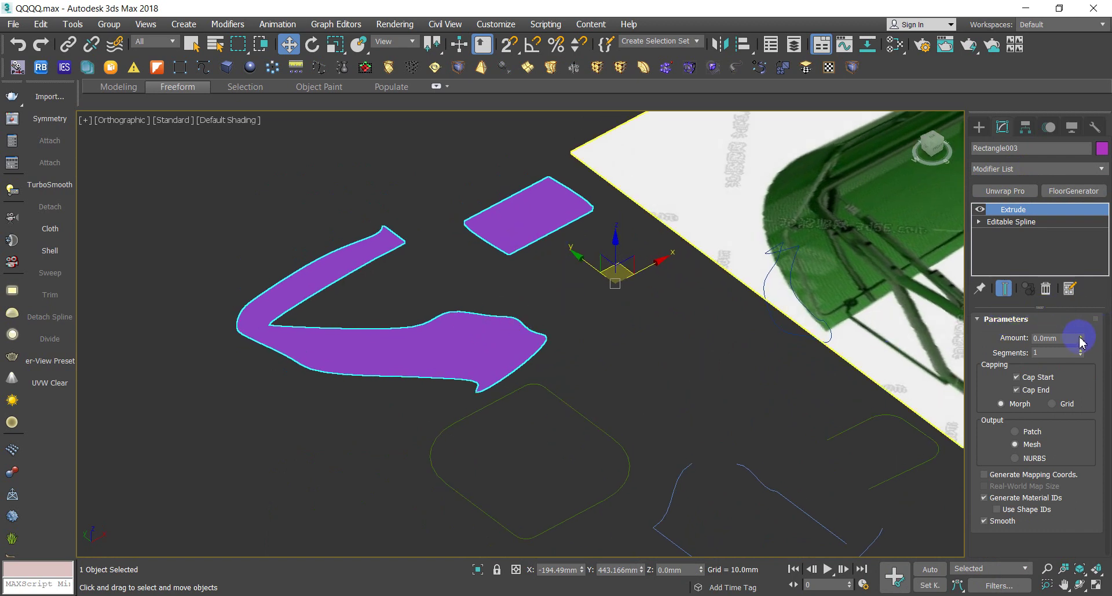
pyautogui.moveTo(1080, 340); pyautogui.dragTo(1075, 296)
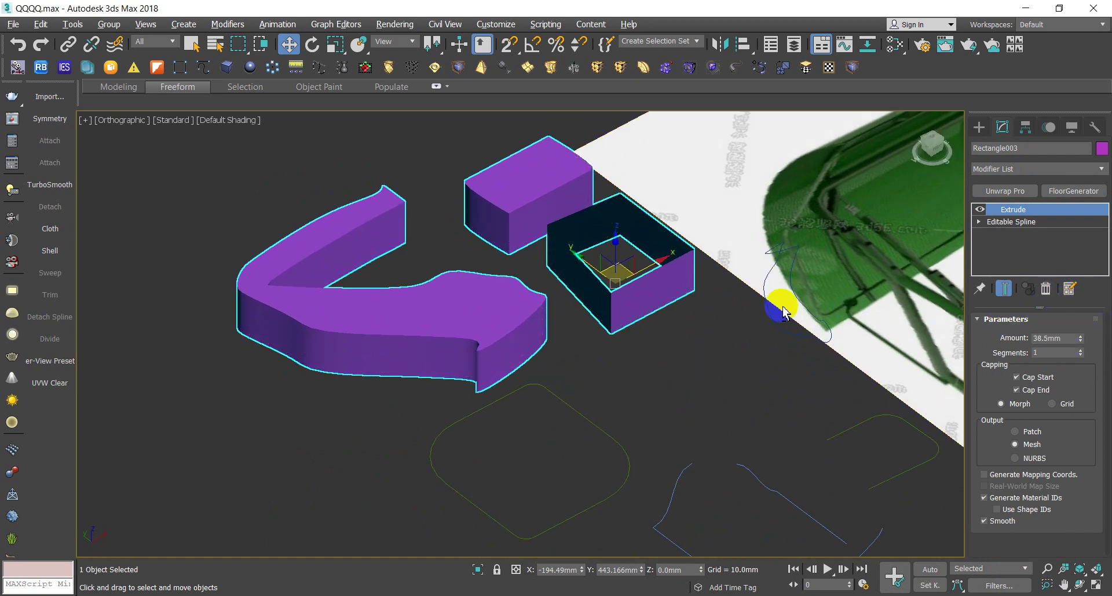
# Orbit the extruded shapes, then switch to Top view with Wireframe display
pyautogui.moveTo(783, 311)
pyautogui.keyDown('alt'); pyautogui.mouseDown(button='middle')
pyautogui.moveTo(809, 318)
pyautogui.moveTo(735, 368)
pyautogui.moveTo(599, 332)
pyautogui.moveTo(596, 268)
pyautogui.moveTo(596, 300)
pyautogui.moveTo(585, 288)
pyautogui.moveTo(614, 265)
pyautogui.moveTo(601, 269)
pyautogui.moveTo(603, 186)
pyautogui.moveTo(588, 296)
pyautogui.moveTo(566, 288)
pyautogui.moveTo(439, 345)
pyautogui.moveTo(447, 328)
pyautogui.mouseUp(button='middle'); pyautogui.keyUp('alt')
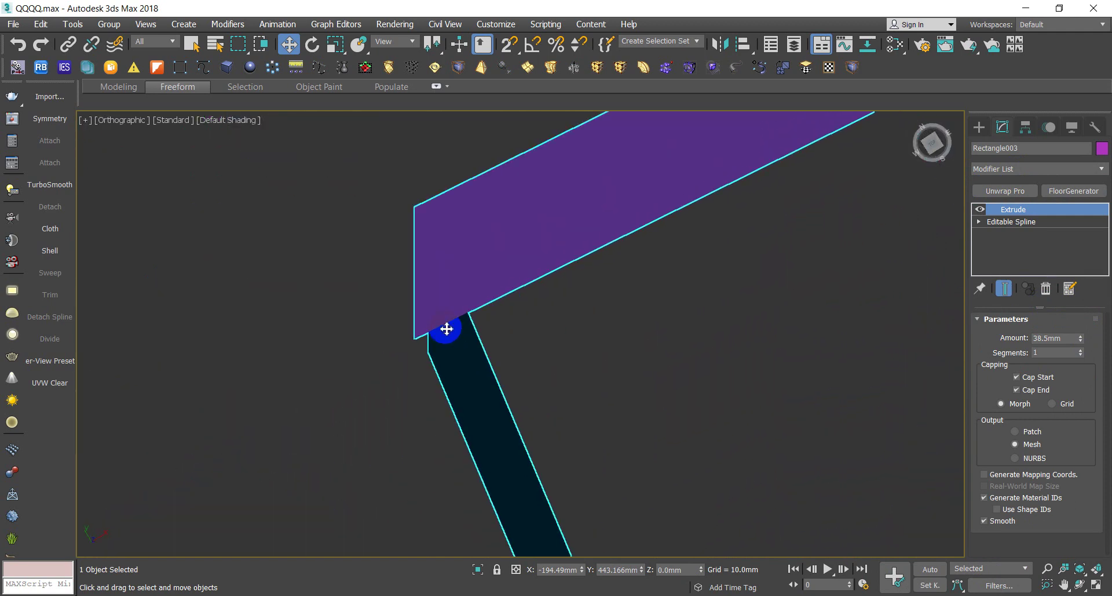
pyautogui.press('t')
pyautogui.scroll(5, 446, 327)
pyautogui.moveTo(658, 316); pyautogui.dragTo(600, 355, button='middle')
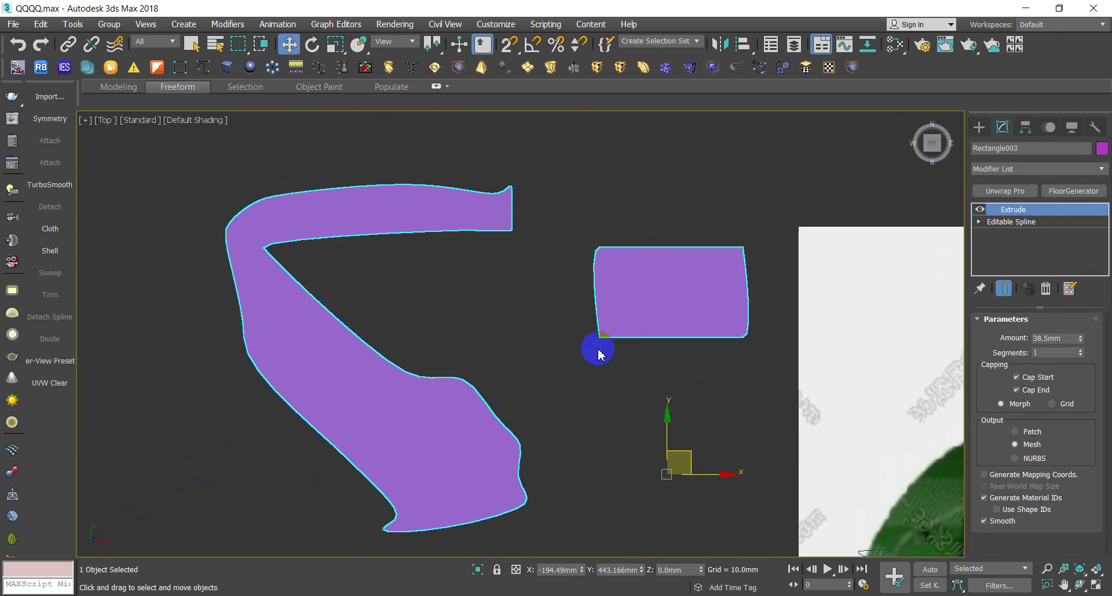
pyautogui.press('F3')
pyautogui.scroll(2, 602, 342)
pyautogui.scroll(3, 621, 325)
pyautogui.scroll(2, 582, 324)
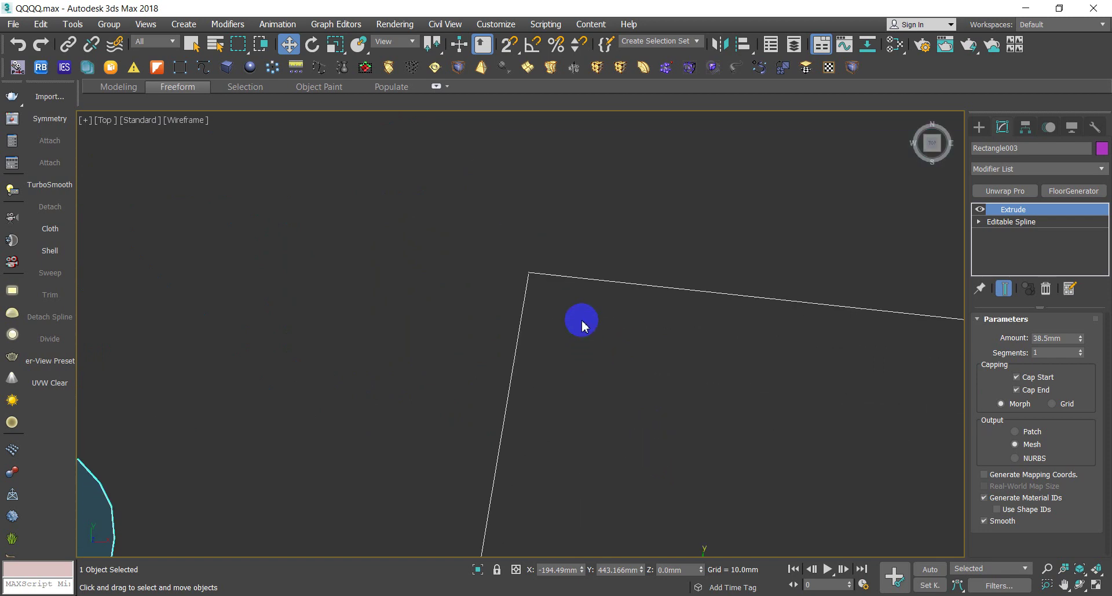
# Orbit, zoom and pan to inspect the extruded rectangle's corner edges
pyautogui.keyDown('alt'); pyautogui.moveTo(607, 336); pyautogui.dragTo(613, 303, button='middle'); pyautogui.keyUp('alt')
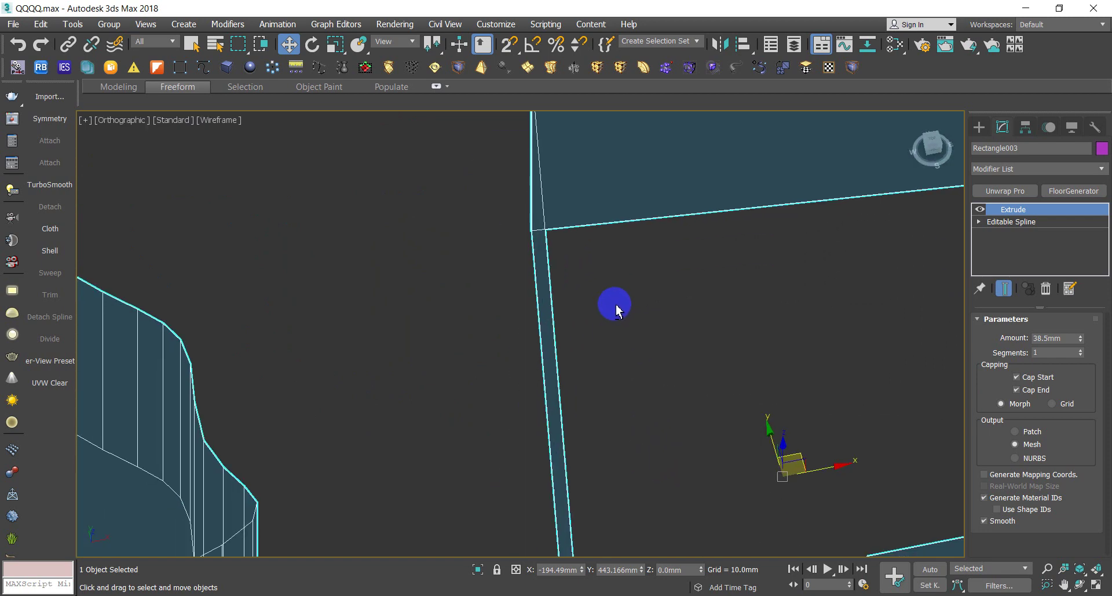
pyautogui.scroll(-5, 616, 309)
pyautogui.scroll(3, 603, 290)
pyautogui.scroll(2, 574, 254)
pyautogui.scroll(2, 528, 234)
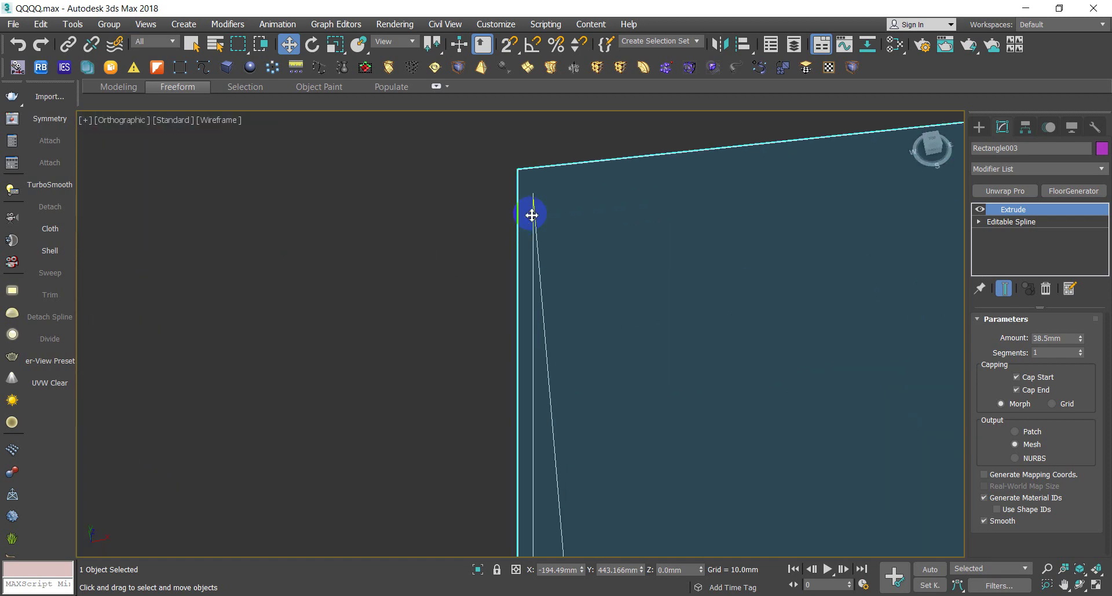
pyautogui.scroll(2, 521, 210)
pyautogui.scroll(-3, 619, 238)
pyautogui.scroll(-3, 738, 211)
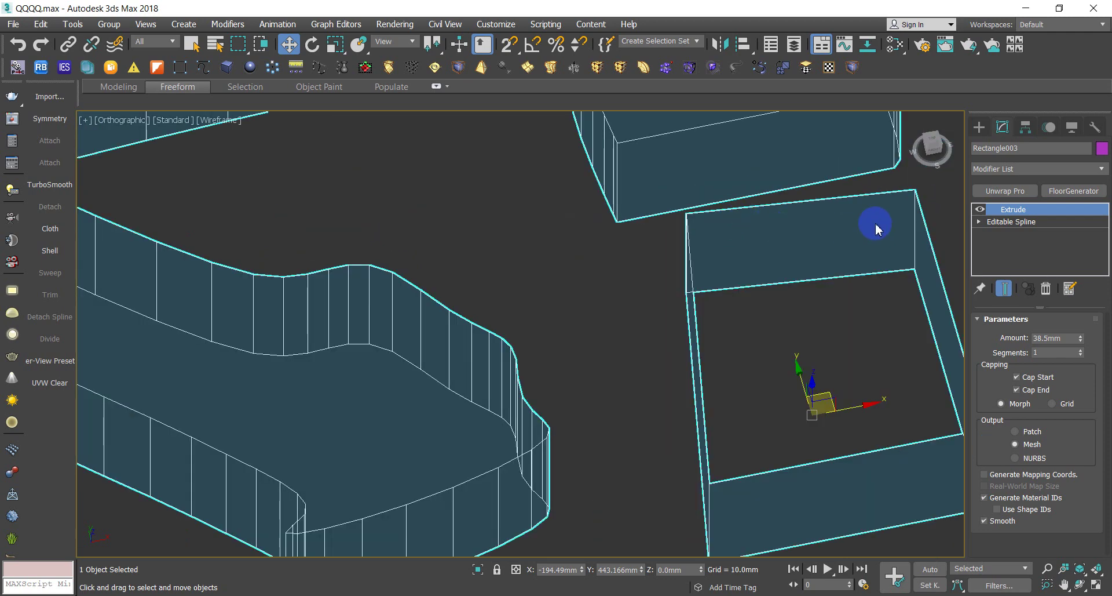
pyautogui.moveTo(839, 450); pyautogui.dragTo(704, 449, button='middle')
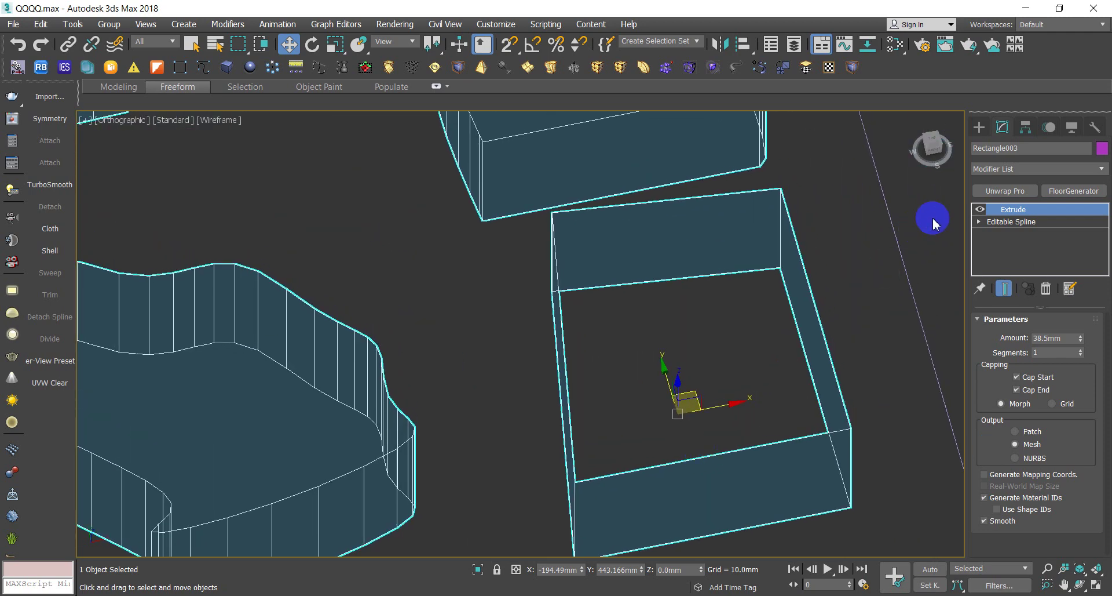
# Weld the rectangle outline's overlapping corner vertices at Vertex level
pyautogui.click(1002, 234)
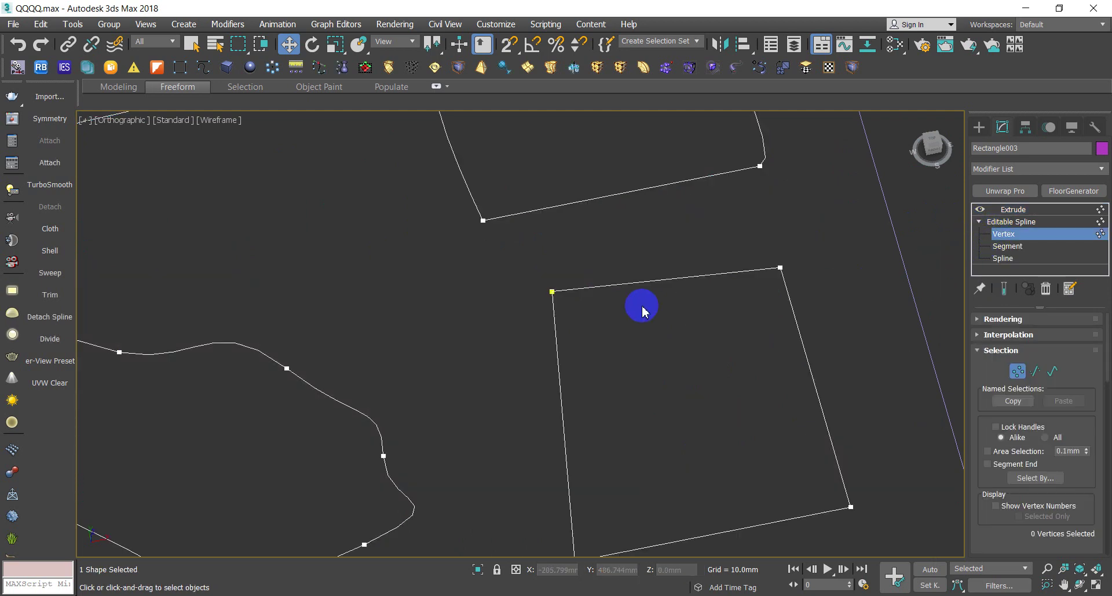
pyautogui.moveTo(1069, 432)
pyautogui.mouseDown()
pyautogui.moveTo(1107, 385)
pyautogui.moveTo(1109, 472)
pyautogui.mouseUp()
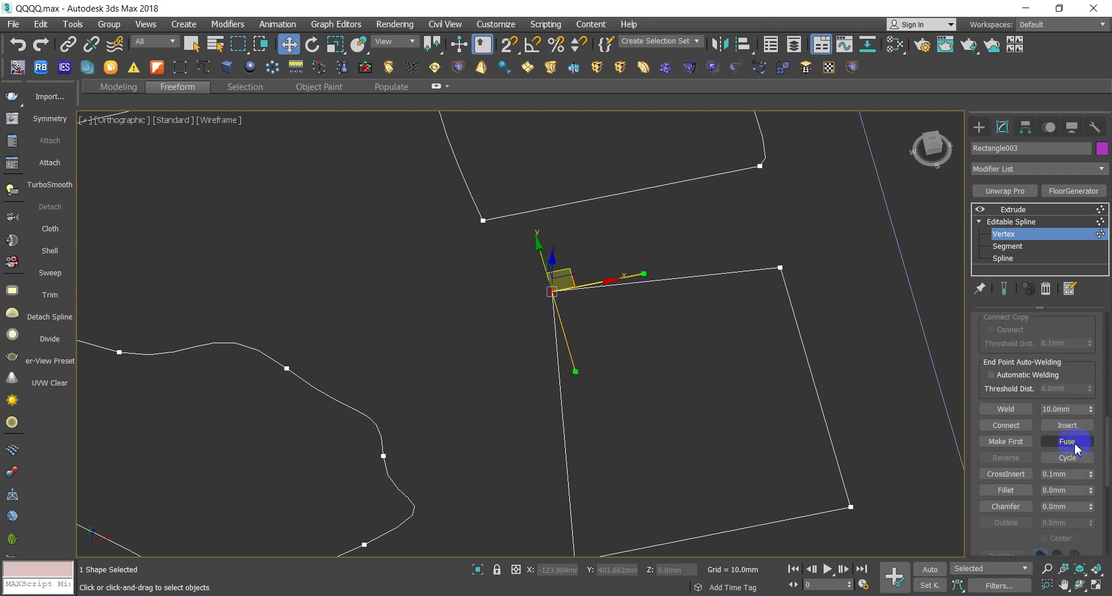
pyautogui.click(1007, 411)
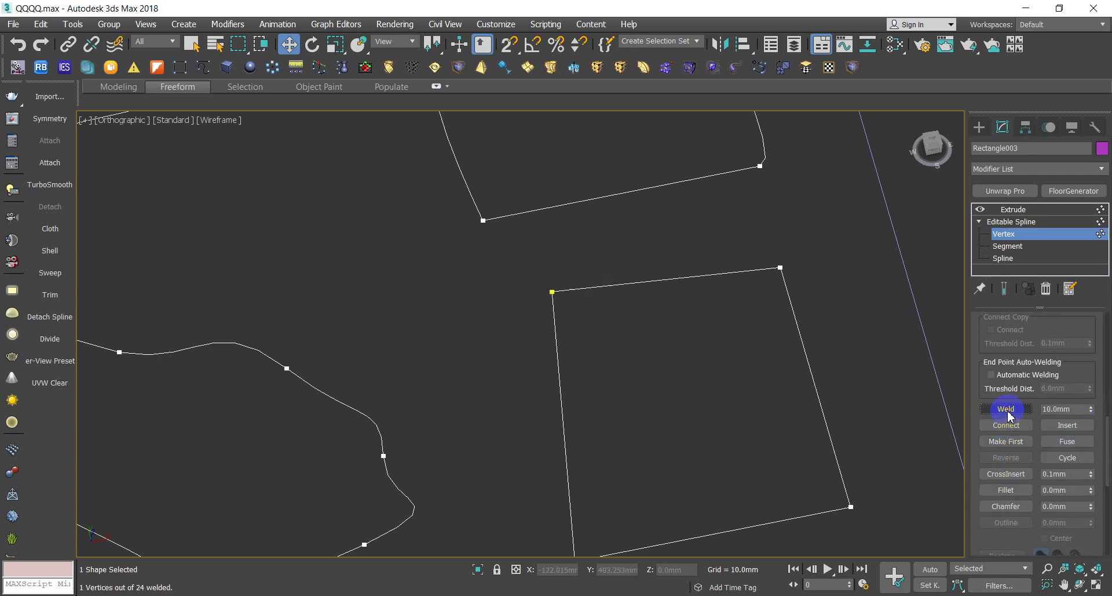
pyautogui.click(1008, 241)
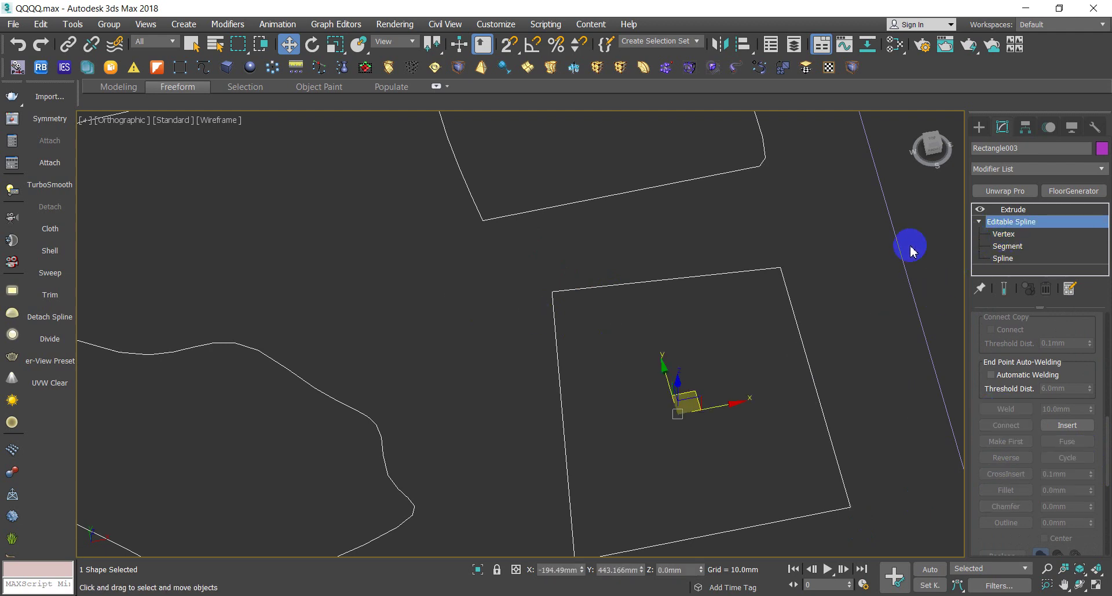
# Deselect, return the viewport to shaded display, and orbit to view the solid extrusions
pyautogui.click(850, 258)
pyautogui.press('F3')
pyautogui.moveTo(763, 339)
pyautogui.keyDown('alt'); pyautogui.mouseDown(button='middle')
pyautogui.moveTo(757, 417)
pyautogui.moveTo(784, 405)
pyautogui.moveTo(857, 423)
pyautogui.moveTo(847, 427)
pyautogui.mouseUp(button='middle'); pyautogui.keyUp('alt')
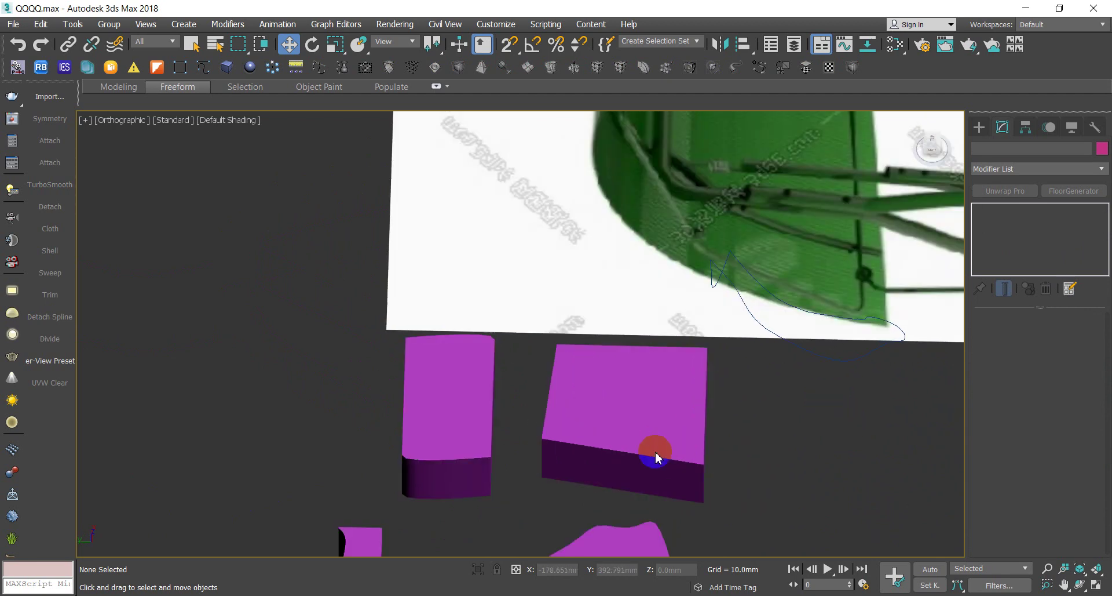
pyautogui.scroll(-5, 721, 421)
pyautogui.moveTo(721, 419); pyautogui.dragTo(675, 394, button='middle')
# In Top view, draw a large five-vertex line loop ending back on its first point
pyautogui.press('t')
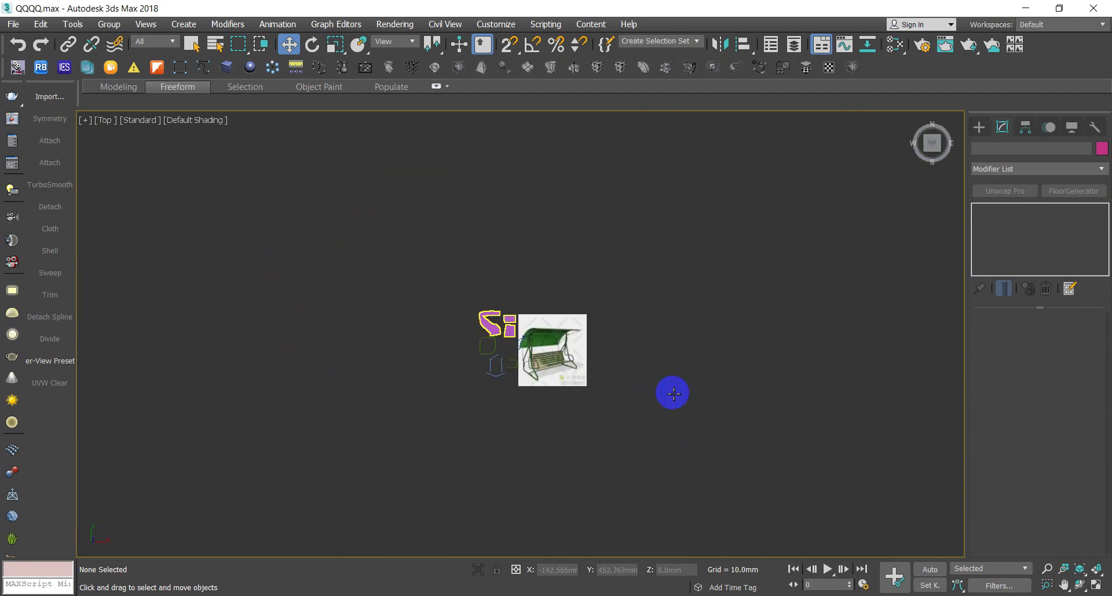
pyautogui.scroll(5, 670, 392)
pyautogui.click(979, 127)
pyautogui.click(1007, 223)
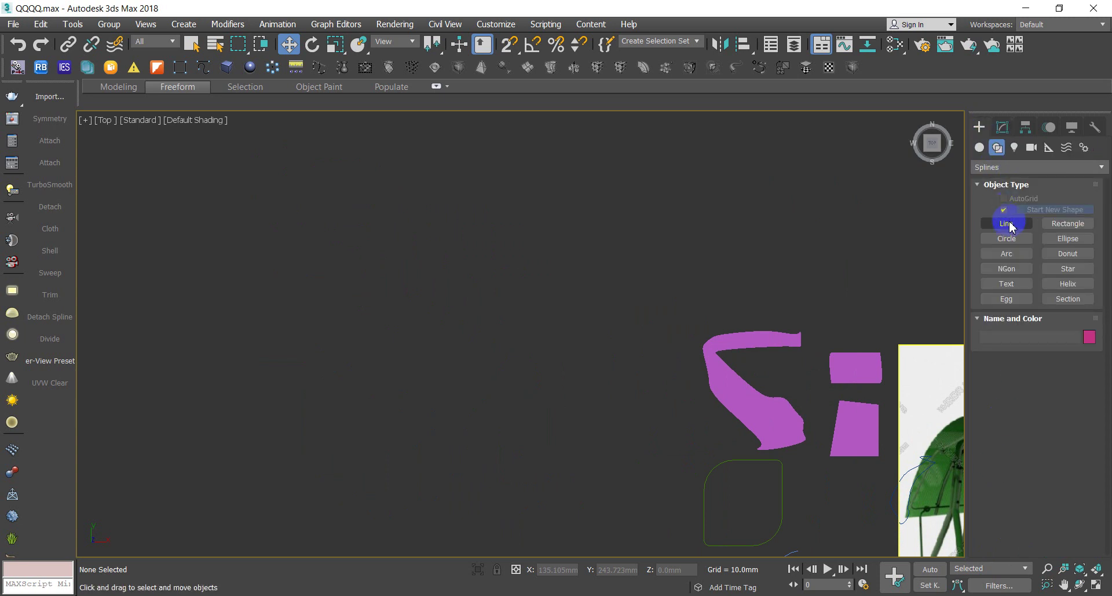
pyautogui.click(367, 240)
pyautogui.click(491, 177)
pyautogui.click(660, 254)
pyautogui.click(603, 366)
pyautogui.click(384, 402)
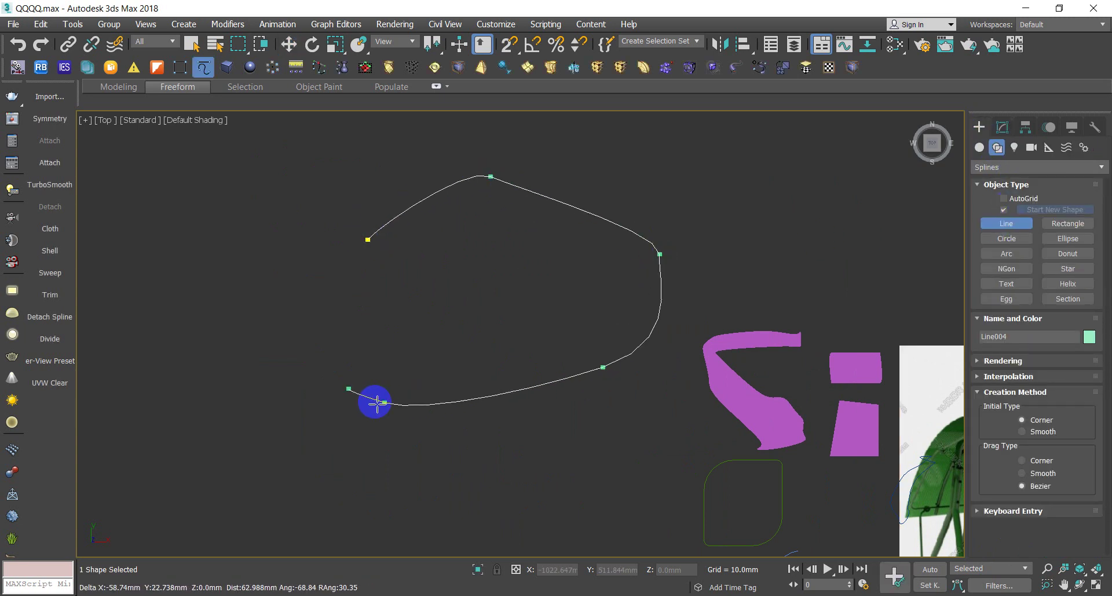
pyautogui.click(368, 240)
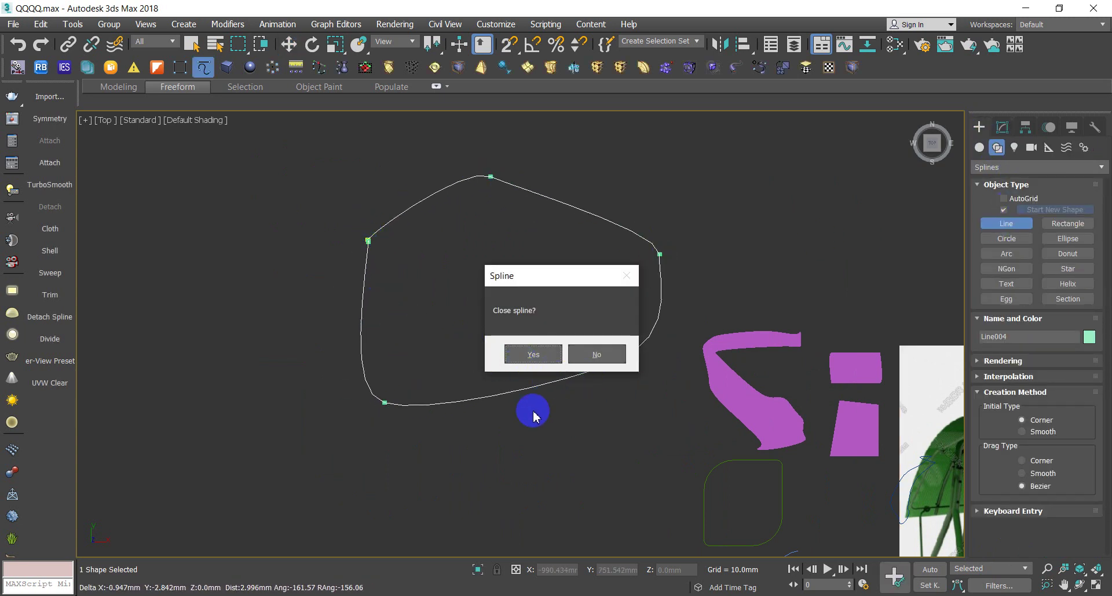
# Leave the large loop unclosed and finish it as Line004
pyautogui.moveTo(605, 362); pyautogui.dragTo(523, 278)
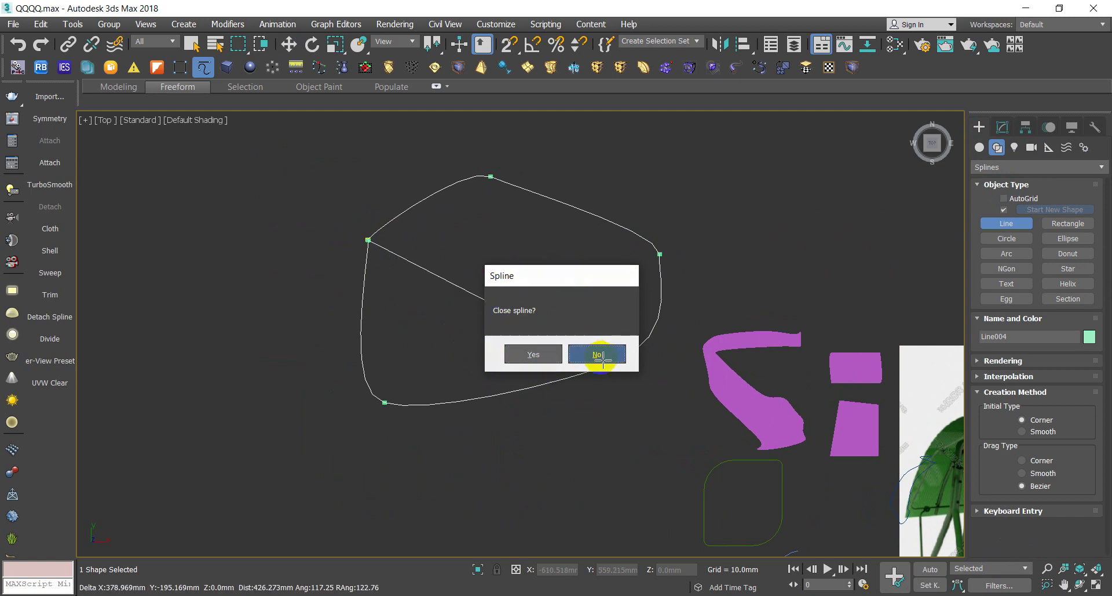
pyautogui.click(596, 354)
pyautogui.rightClick(486, 324)
pyautogui.rightClick(544, 423)
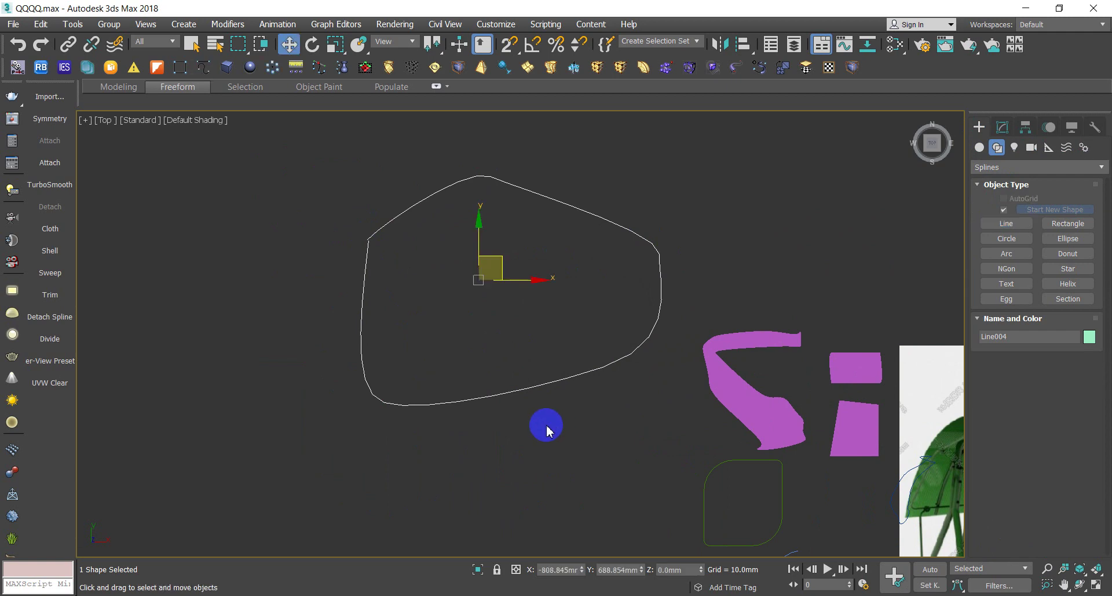
pyautogui.click(447, 482)
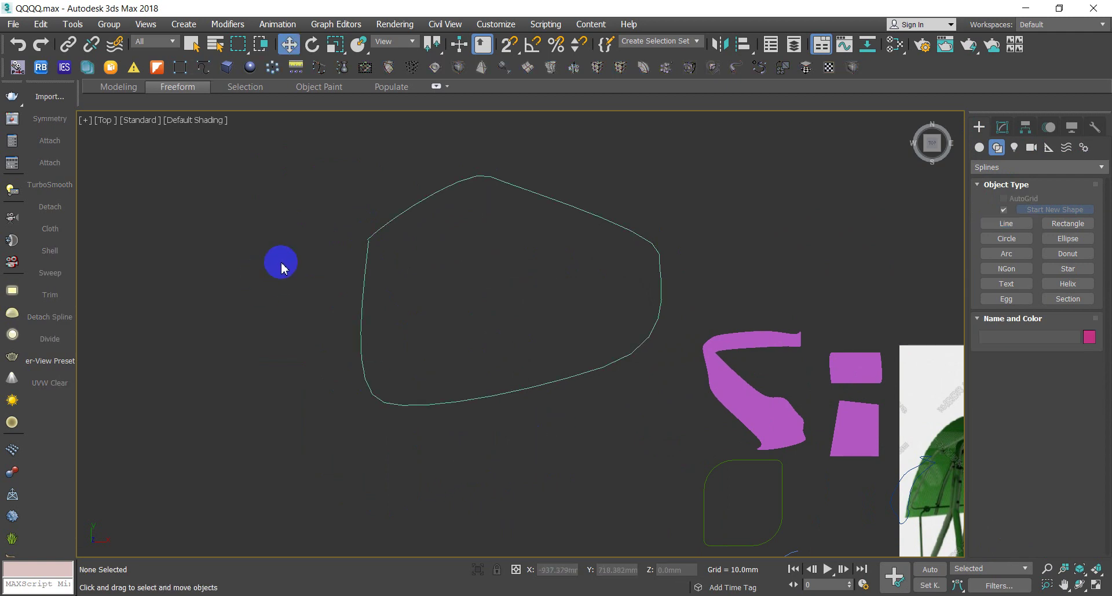
# Draw a smaller six-vertex closed loop, Line005, to the left of the large one
pyautogui.click(1007, 223)
pyautogui.click(229, 275)
pyautogui.click(273, 200)
pyautogui.click(294, 233)
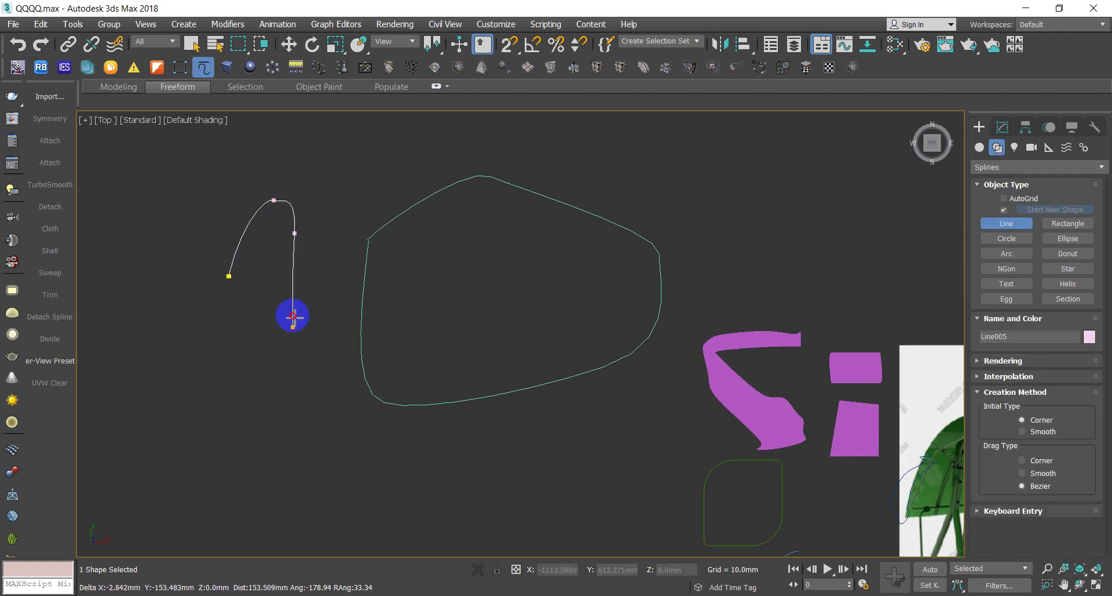
pyautogui.click(293, 327)
pyautogui.click(250, 354)
pyautogui.click(197, 316)
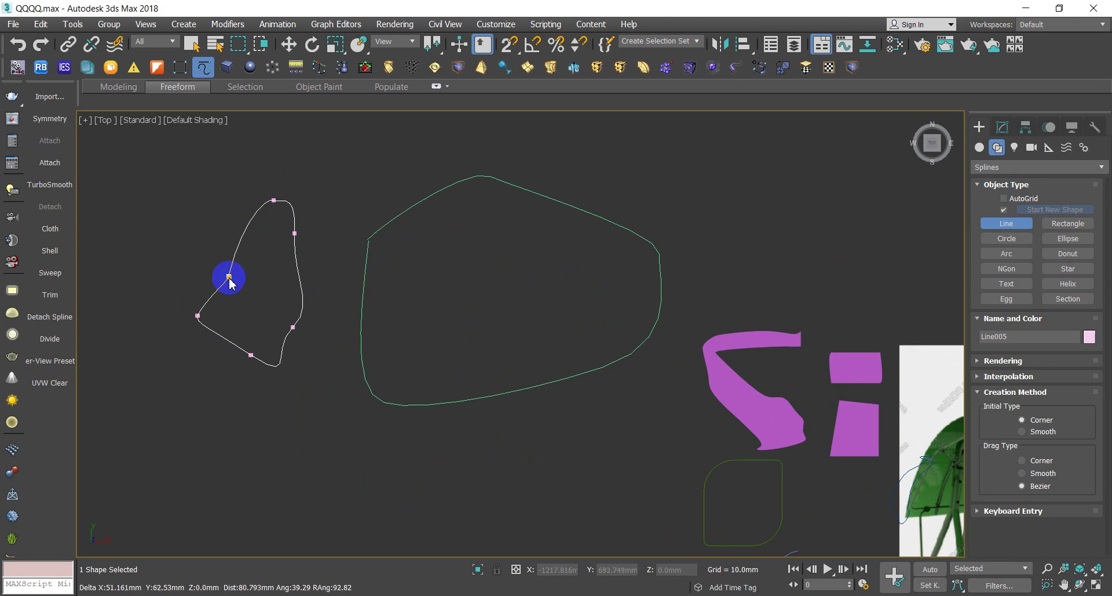
pyautogui.click(230, 277)
pyautogui.click(524, 354)
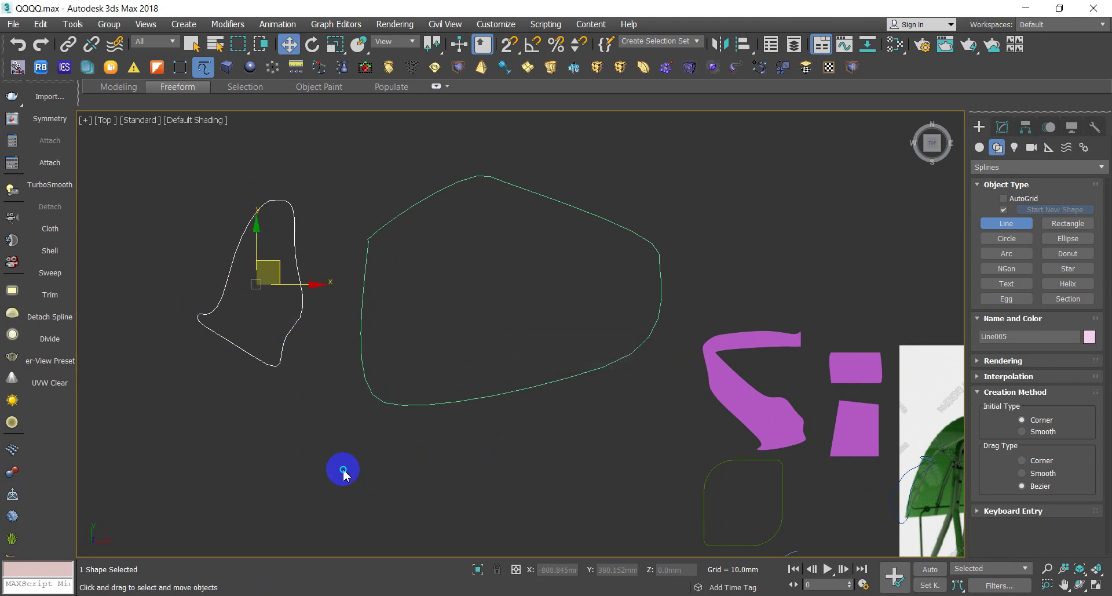
pyautogui.rightClick(343, 470)
# Add a 38.5 mm Extrude modifier to both new outlines
pyautogui.moveTo(390, 334)
pyautogui.mouseDown()
pyautogui.moveTo(485, 435)
pyautogui.moveTo(263, 250)
pyautogui.mouseUp()
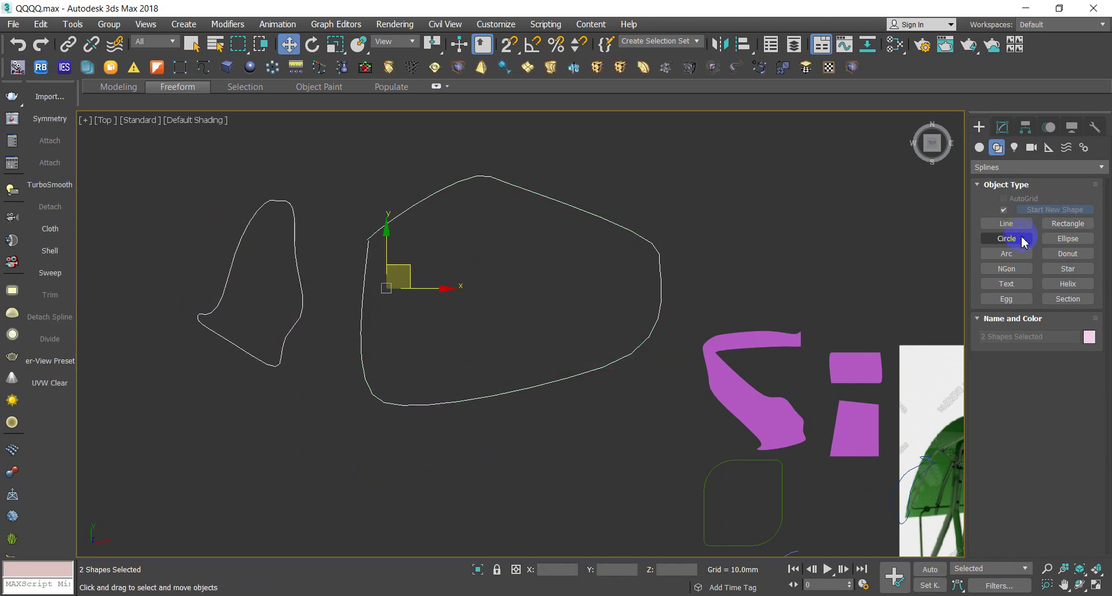
pyautogui.click(1002, 127)
pyautogui.click(1012, 168)
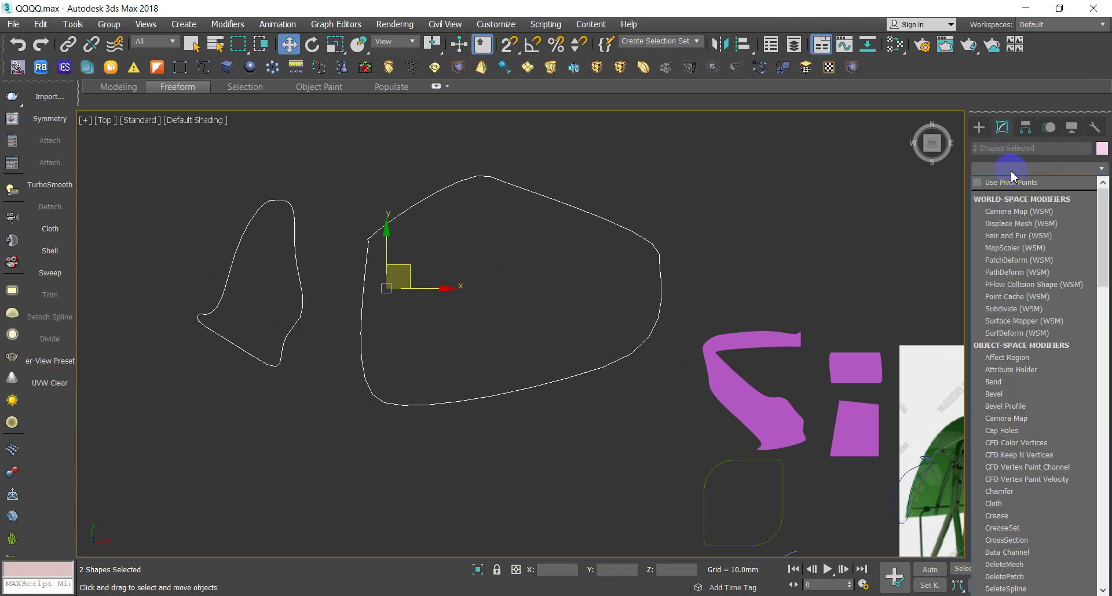
pyautogui.write('ex')
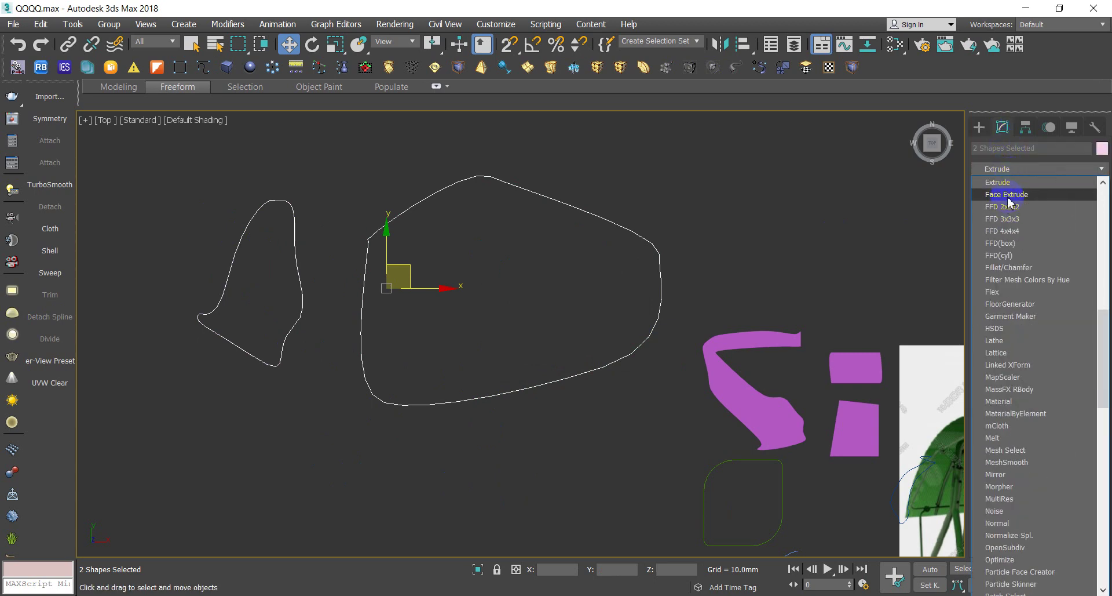
pyautogui.click(999, 183)
# Orbit and zoom around the extrusions to inspect the pink solid piece
pyautogui.keyDown('alt'); pyautogui.moveTo(531, 413); pyautogui.dragTo(563, 350, button='middle'); pyautogui.keyUp('alt')
pyautogui.click(564, 350)
pyautogui.scroll(10, 324, 291)
pyautogui.scroll(3, 292, 276)
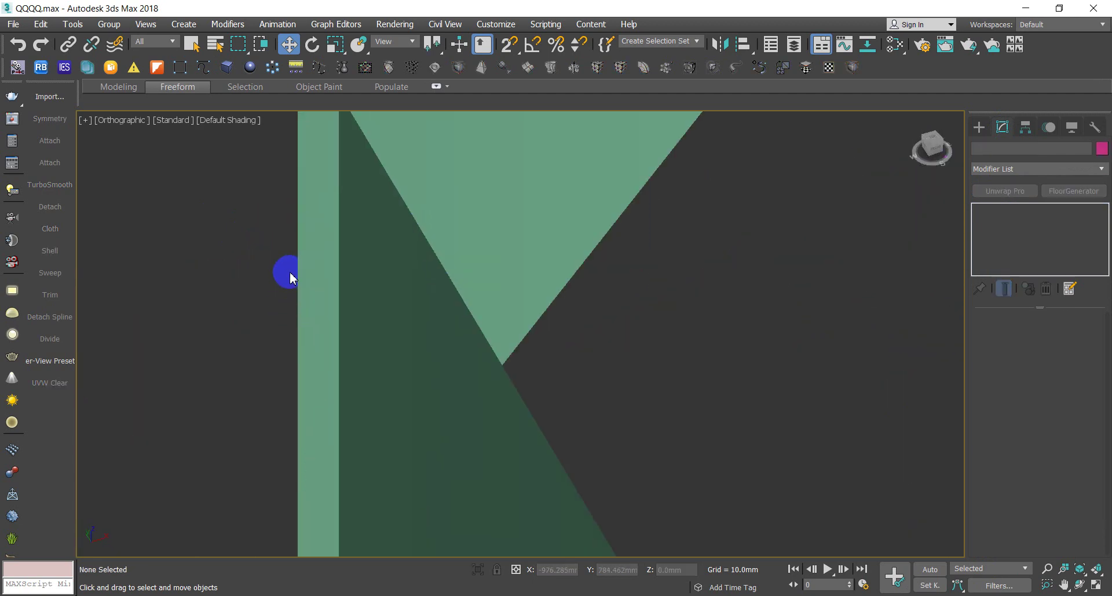
pyautogui.scroll(-5, 301, 277)
pyautogui.scroll(-5, 315, 284)
pyautogui.scroll(-2, 359, 299)
pyautogui.click(402, 307)
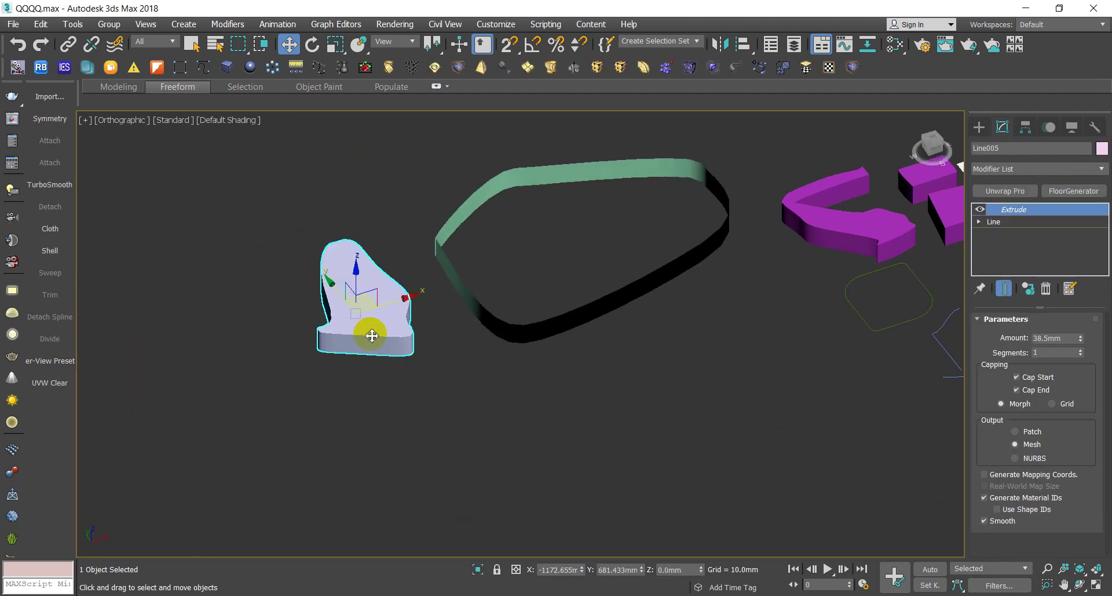
pyautogui.moveTo(368, 331)
pyautogui.keyDown('alt'); pyautogui.mouseDown(button='middle')
pyautogui.moveTo(662, 360)
pyautogui.moveTo(427, 381)
pyautogui.moveTo(568, 441)
pyautogui.mouseUp(button='middle'); pyautogui.keyUp('alt')
pyautogui.scroll(-5, 536, 469)
pyautogui.scroll(1, 483, 489)
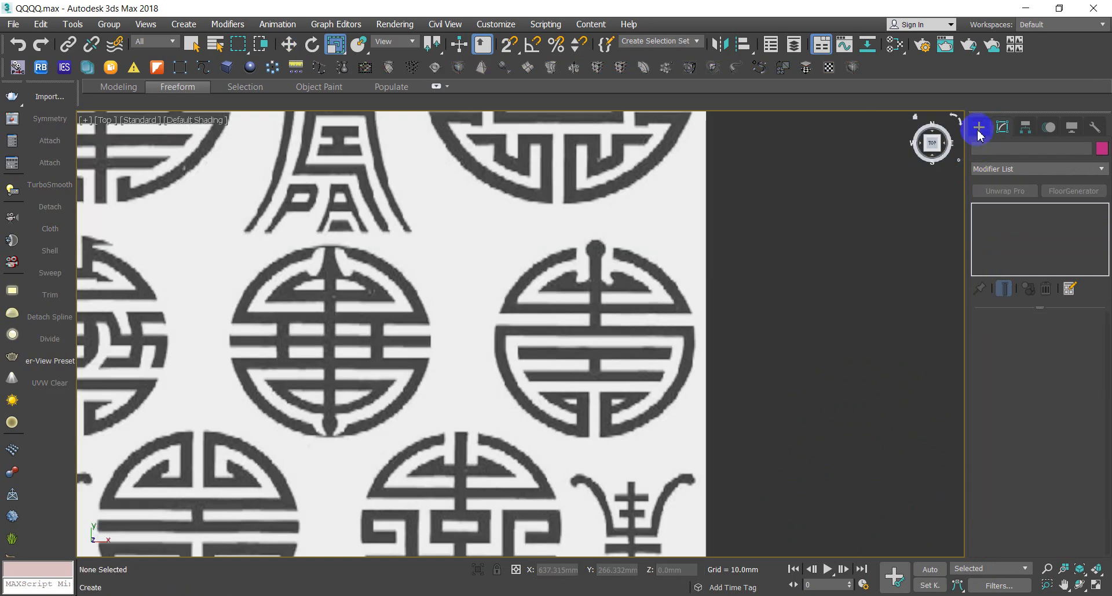
# Draw Circle001, about 76.8 mm radius, over the right round motif
pyautogui.click(996, 148)
pyautogui.click(1063, 226)
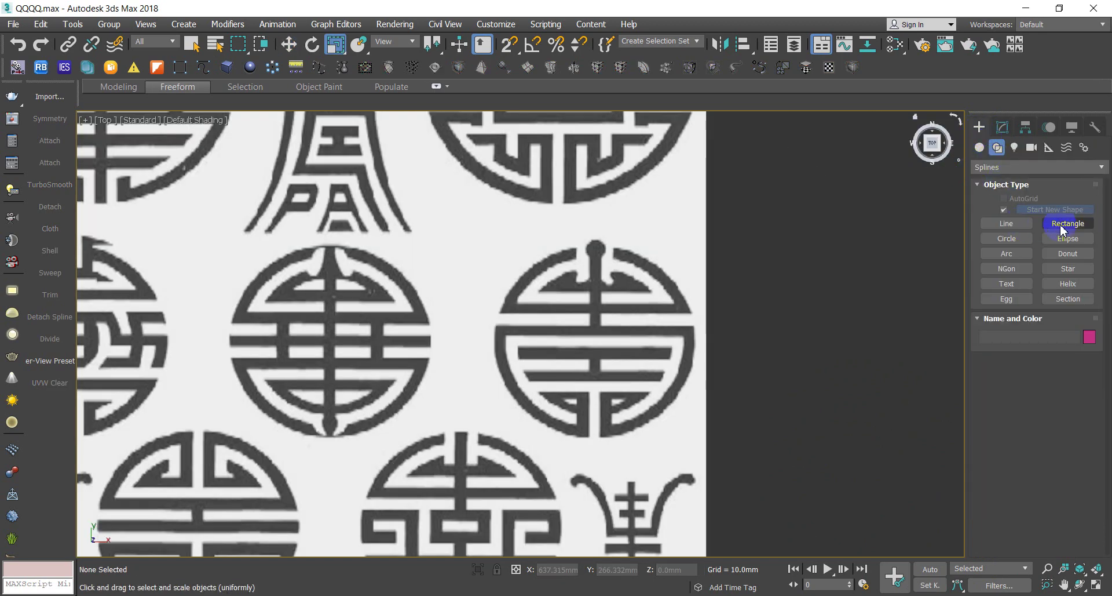
pyautogui.click(1033, 238)
pyautogui.moveTo(594, 344); pyautogui.dragTo(631, 253)
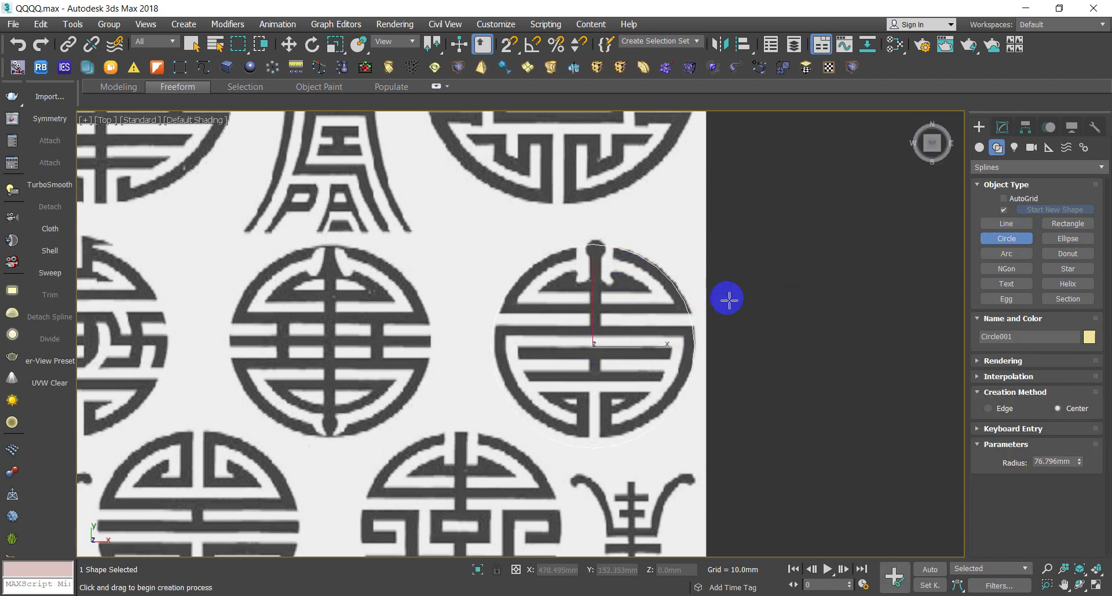
# Ready a new line spline and show the Top view as plain wireframe
pyautogui.press('r')
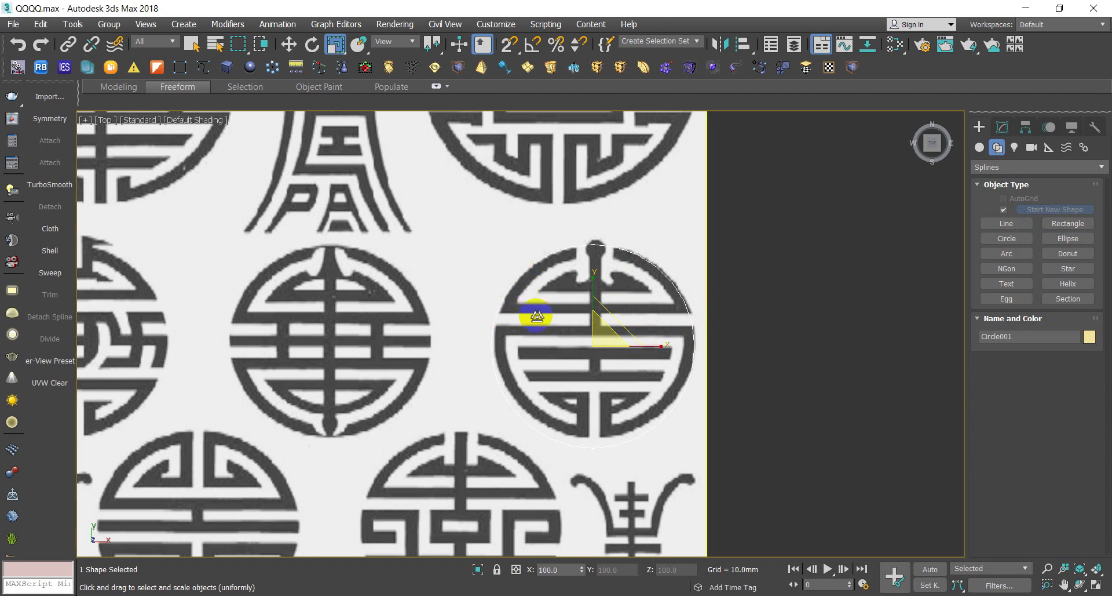
pyautogui.click(1006, 223)
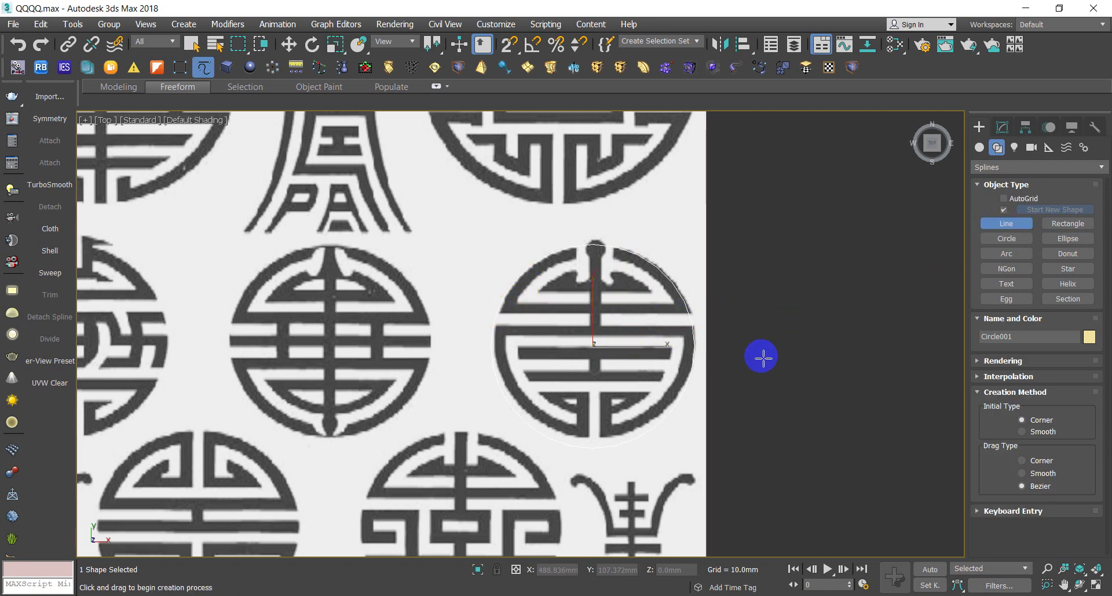
pyautogui.press('F3')
# Draw a four-point closed line, Line006, stretching across the circle
pyautogui.click(726, 326)
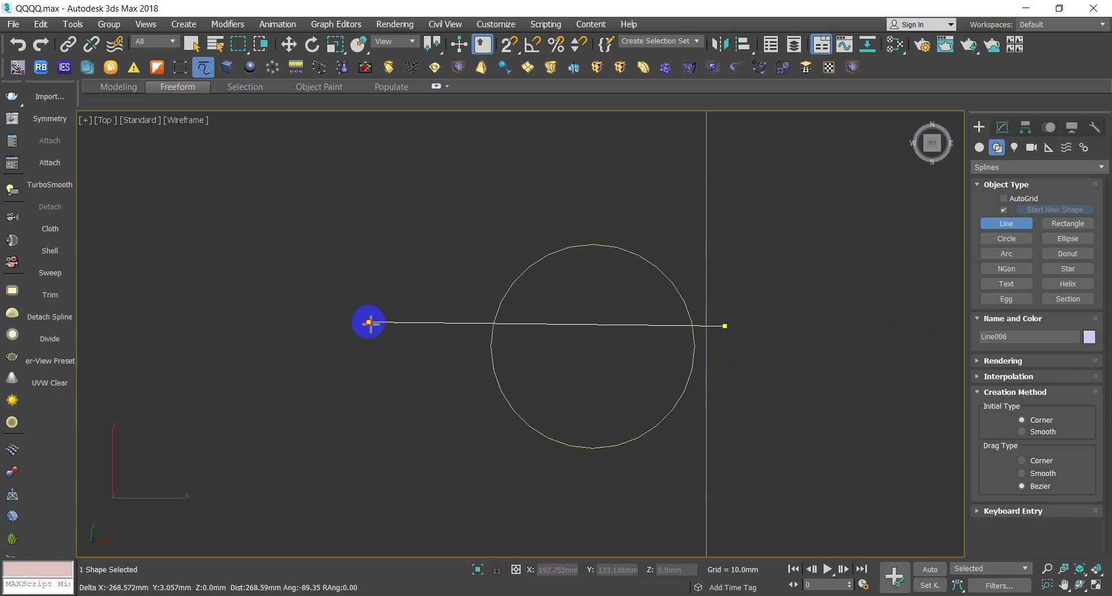
pyautogui.click(368, 322)
pyautogui.click(408, 375)
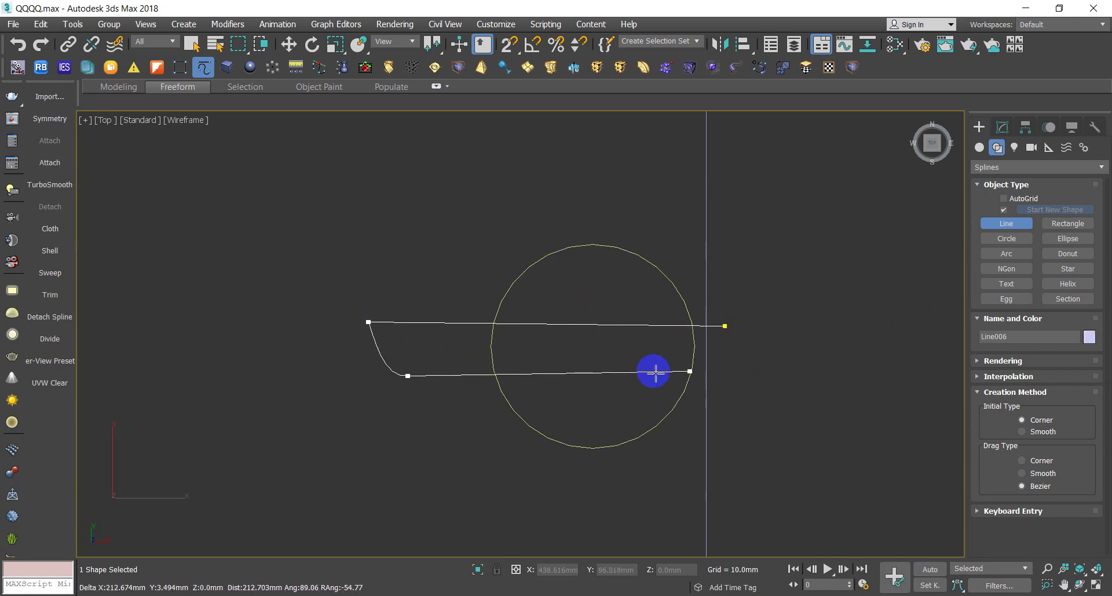
pyautogui.click(767, 369)
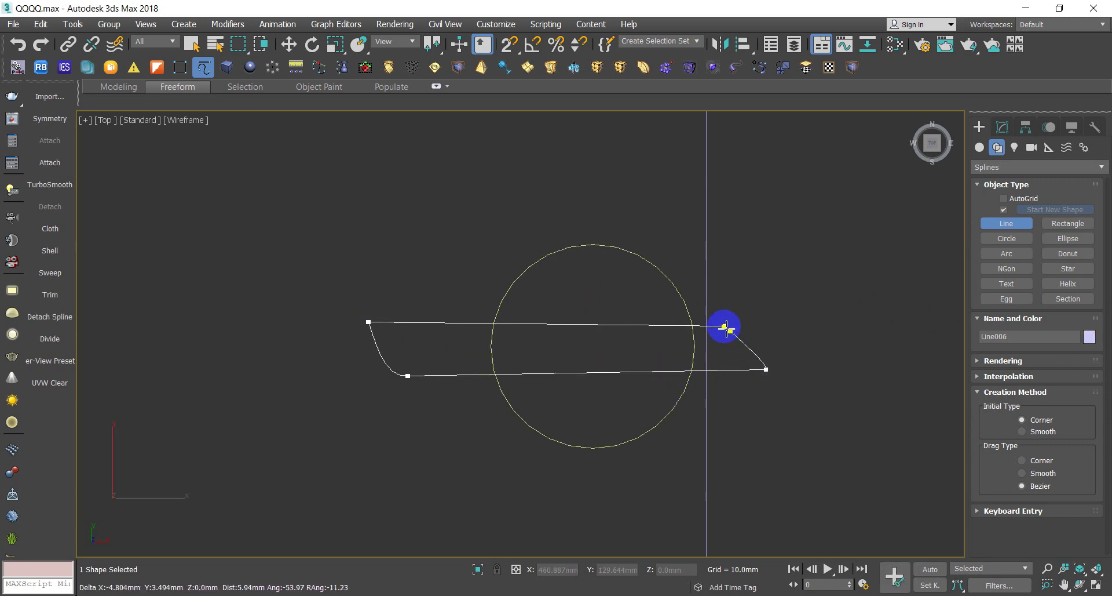
pyautogui.click(726, 326)
pyautogui.click(554, 352)
pyautogui.press('r')
pyautogui.rightClick(866, 369)
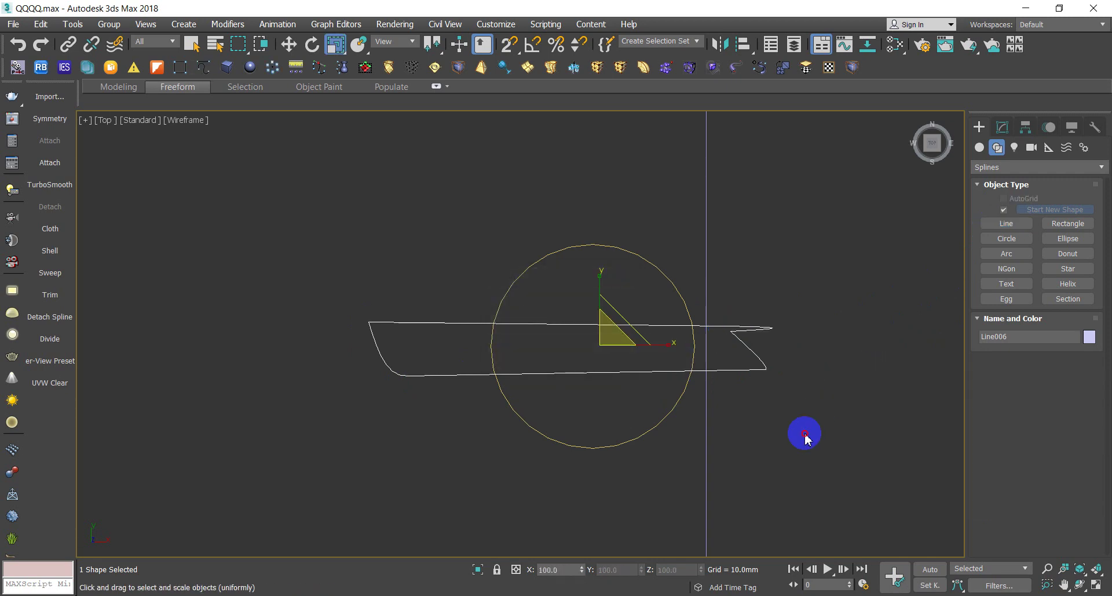
# Select only Line006 after briefly selecting it together with the circle
pyautogui.moveTo(604, 477); pyautogui.dragTo(438, 246)
pyautogui.click(729, 484)
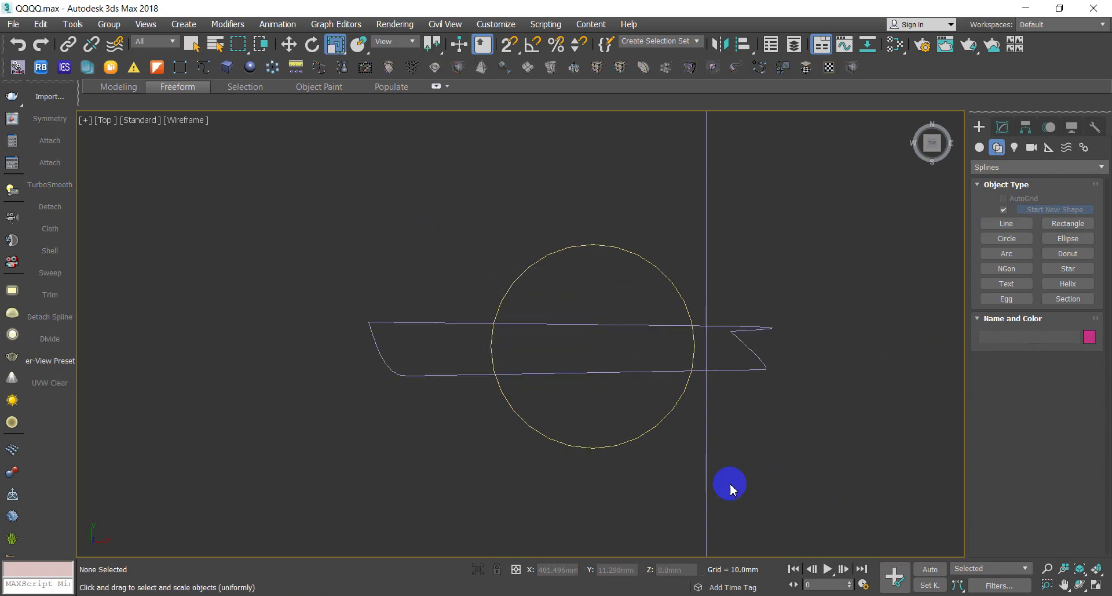
pyautogui.moveTo(573, 478); pyautogui.dragTo(481, 342)
pyautogui.click(730, 503)
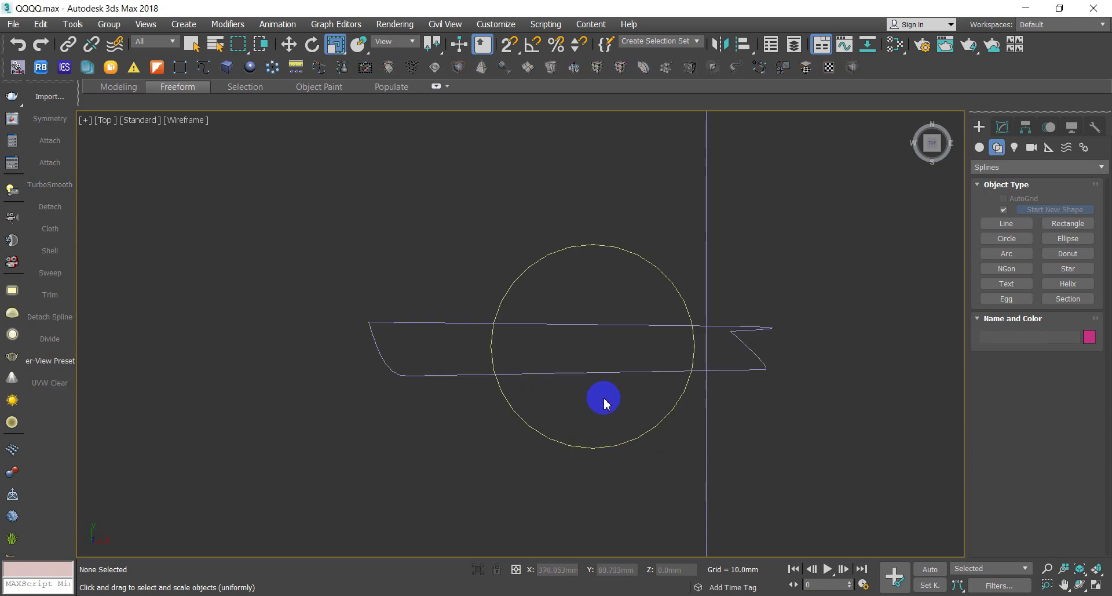
pyautogui.click(592, 375)
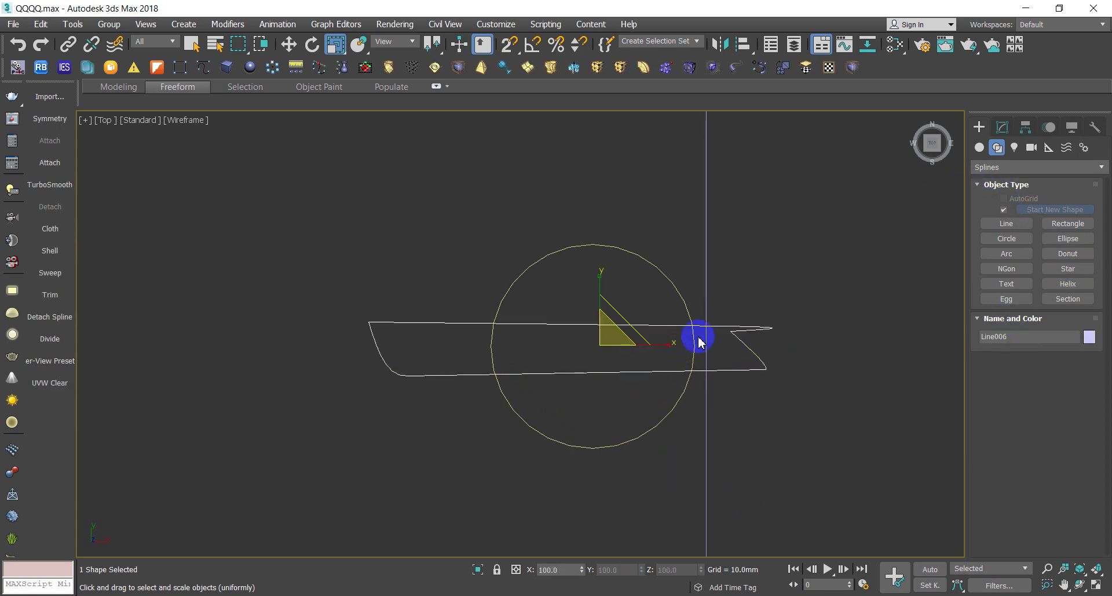
# Attach Circle001 to Line006 using the quad-menu Attach command
pyautogui.click(1002, 127)
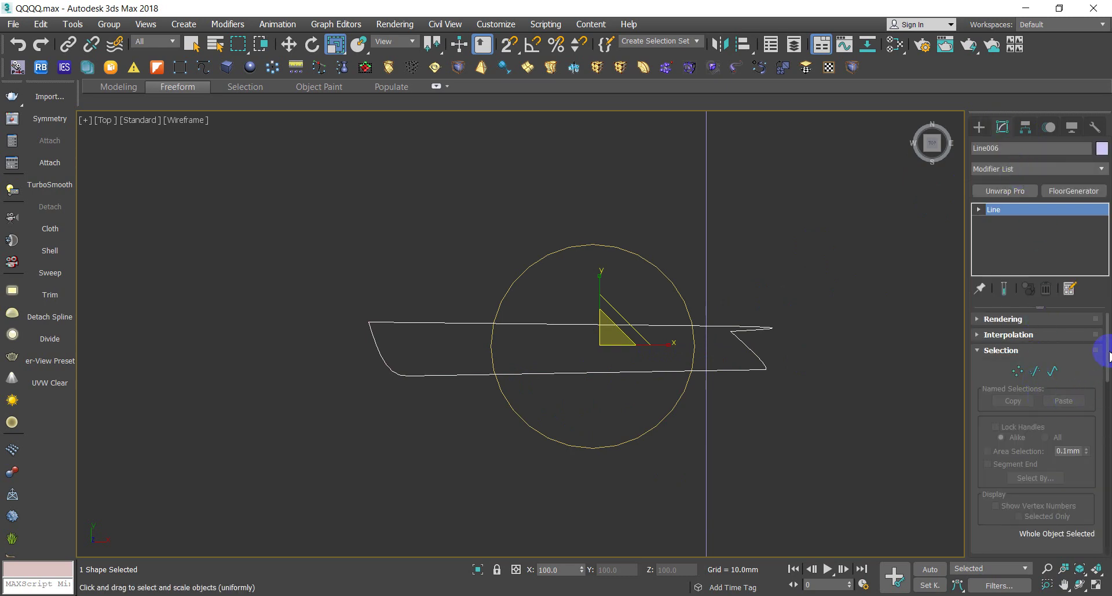
pyautogui.moveTo(1108, 354); pyautogui.dragTo(1105, 505)
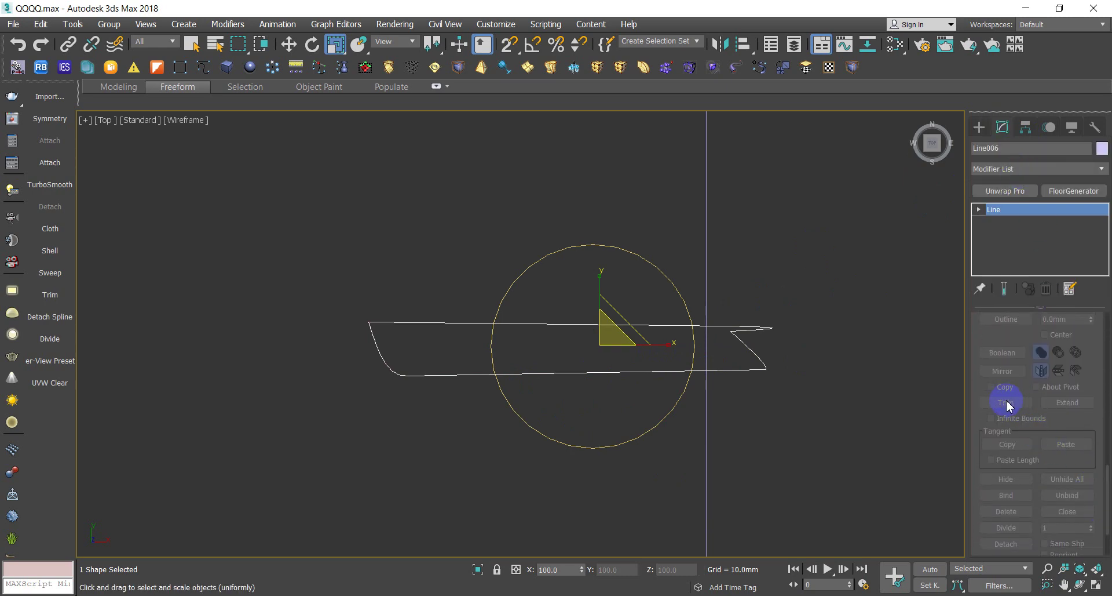
pyautogui.click(683, 410)
pyautogui.click(612, 374)
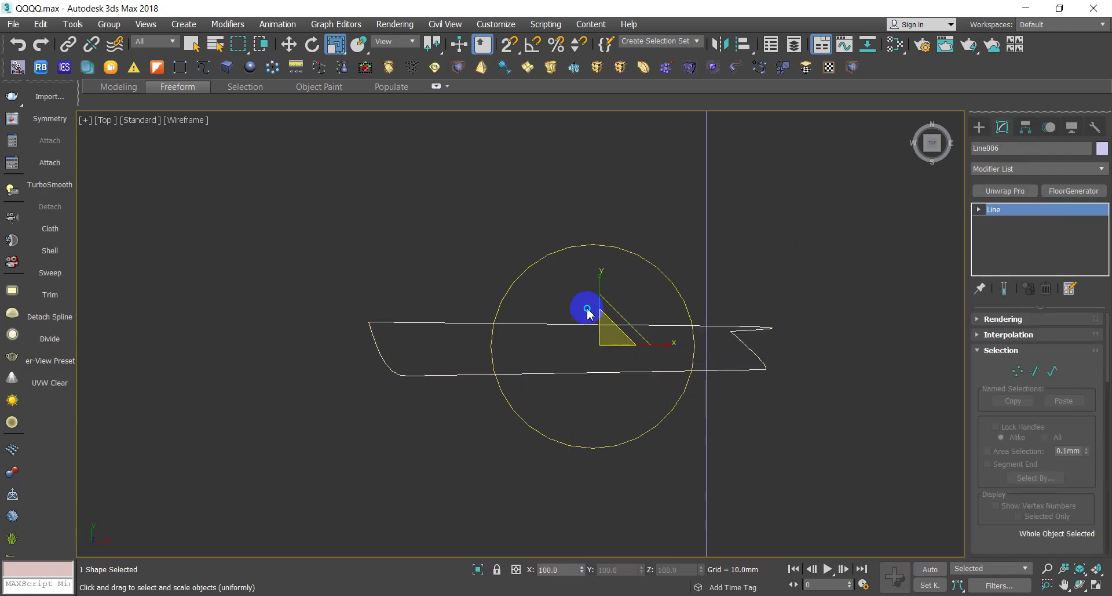
pyautogui.rightClick(582, 303)
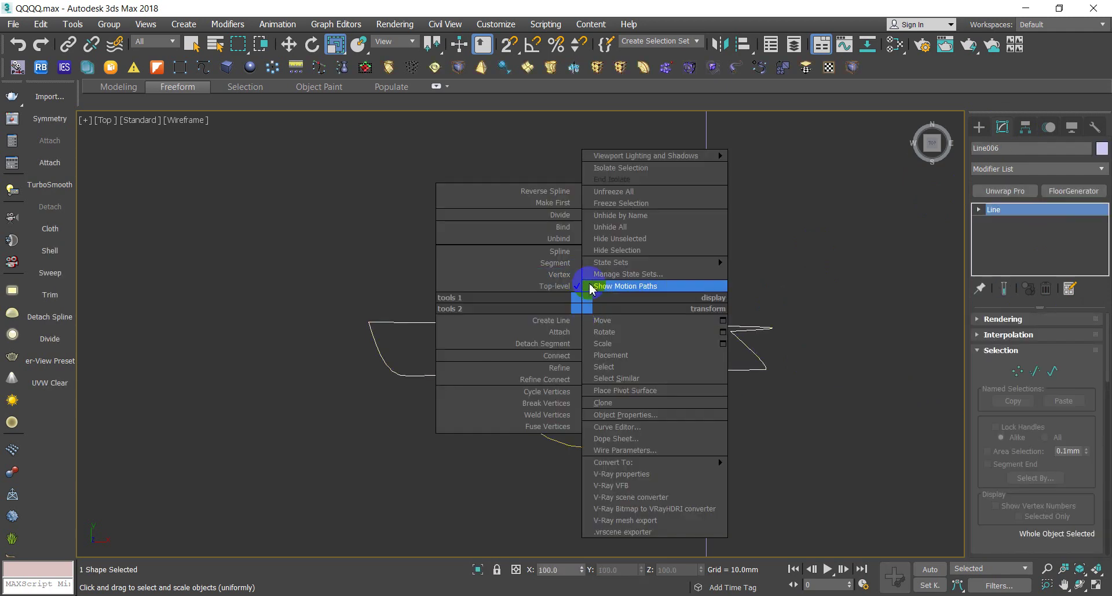
pyautogui.click(561, 332)
pyautogui.click(556, 259)
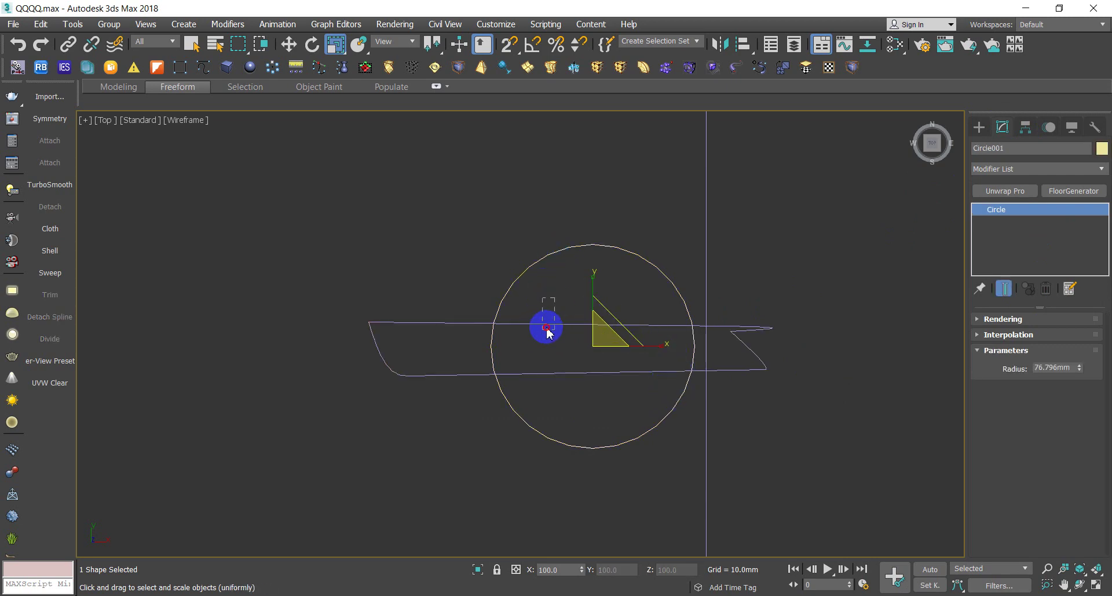
# Select the combined spline and choose Refine from the quad menu
pyautogui.click(547, 328)
pyautogui.rightClick(546, 316)
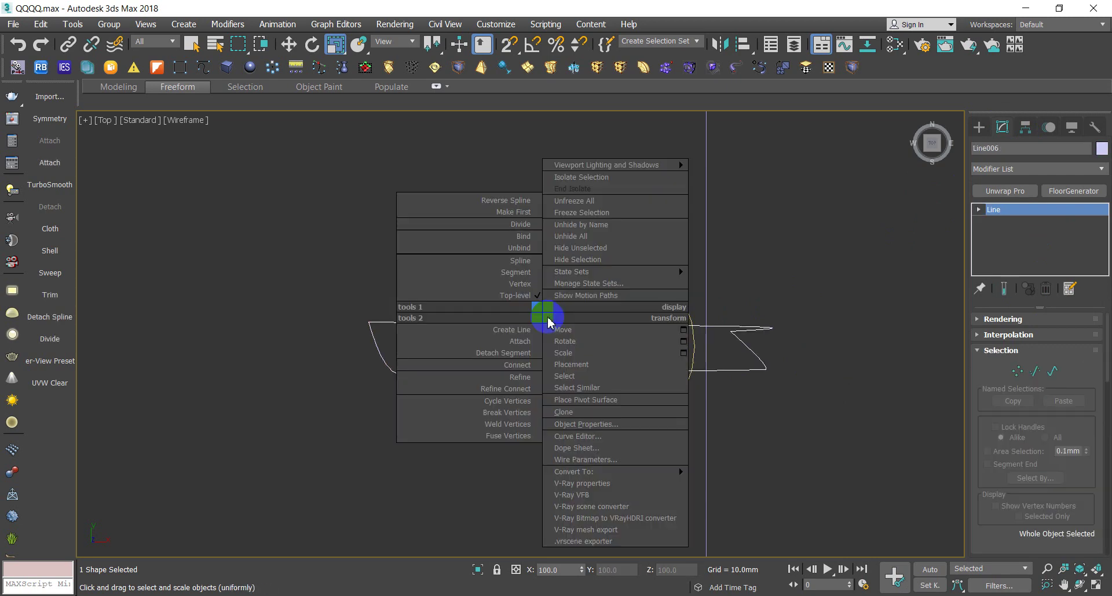
pyautogui.click(518, 377)
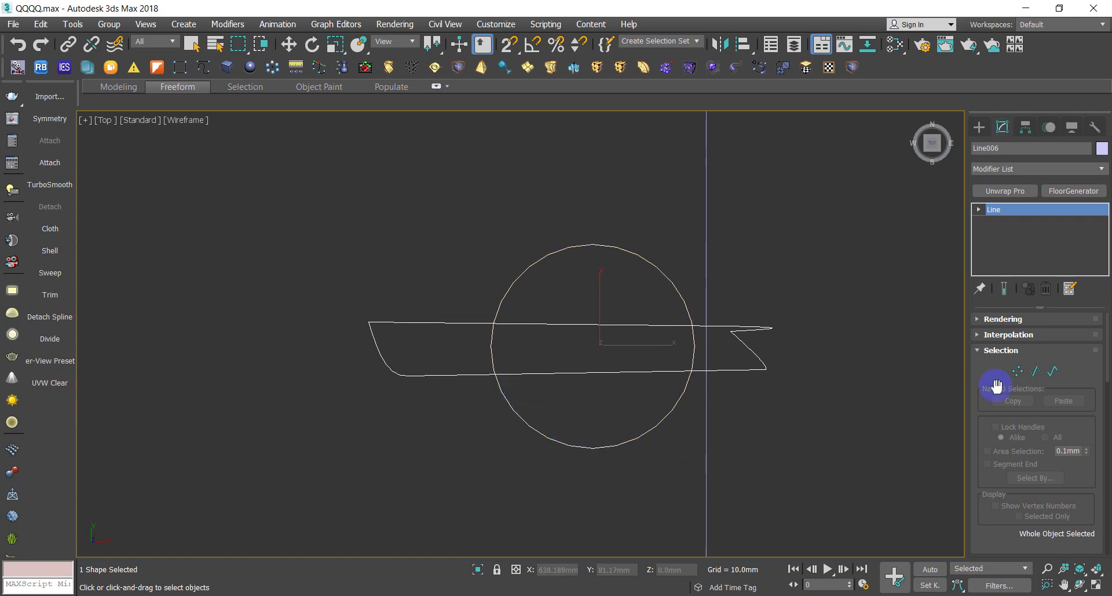
# At Segment level, try selecting segments around the circle's centre, then clear the selection
pyautogui.click(1017, 370)
pyautogui.press('2')
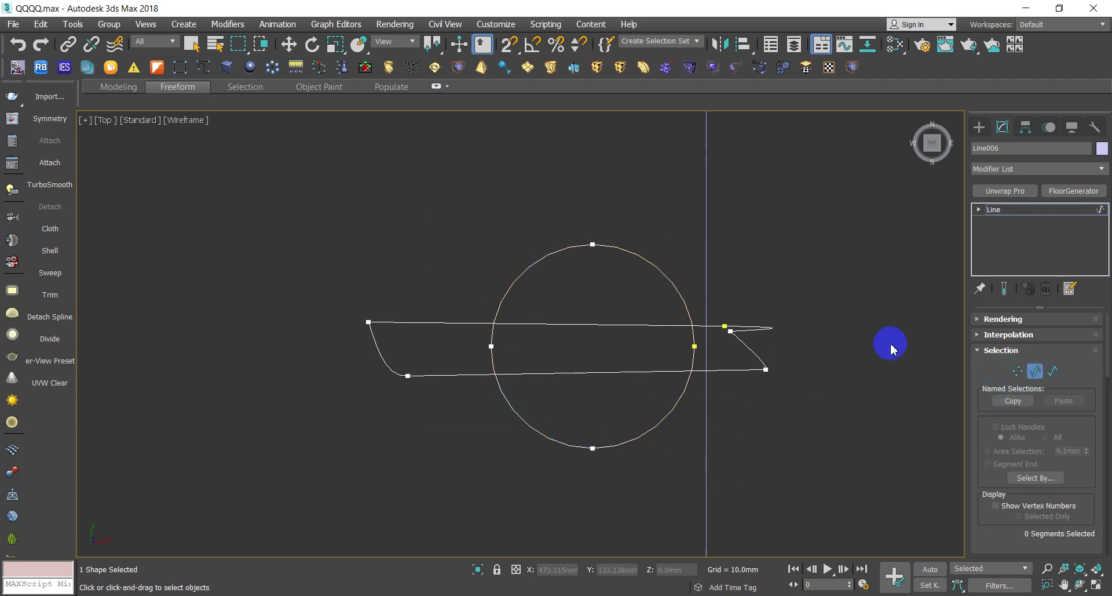
pyautogui.press('w')
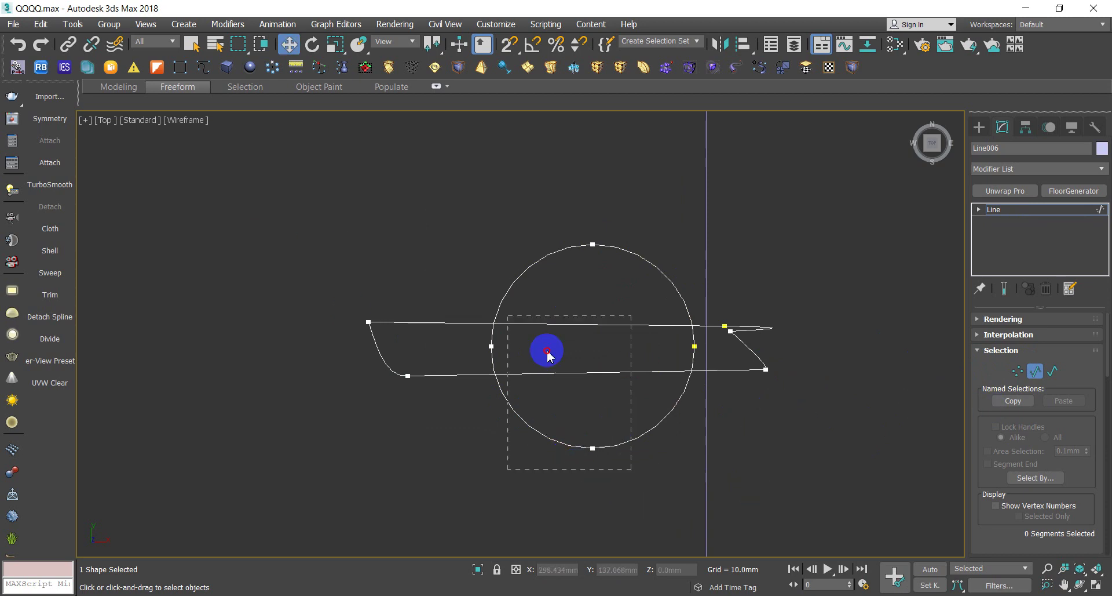
pyautogui.moveTo(547, 351); pyautogui.dragTo(466, 267)
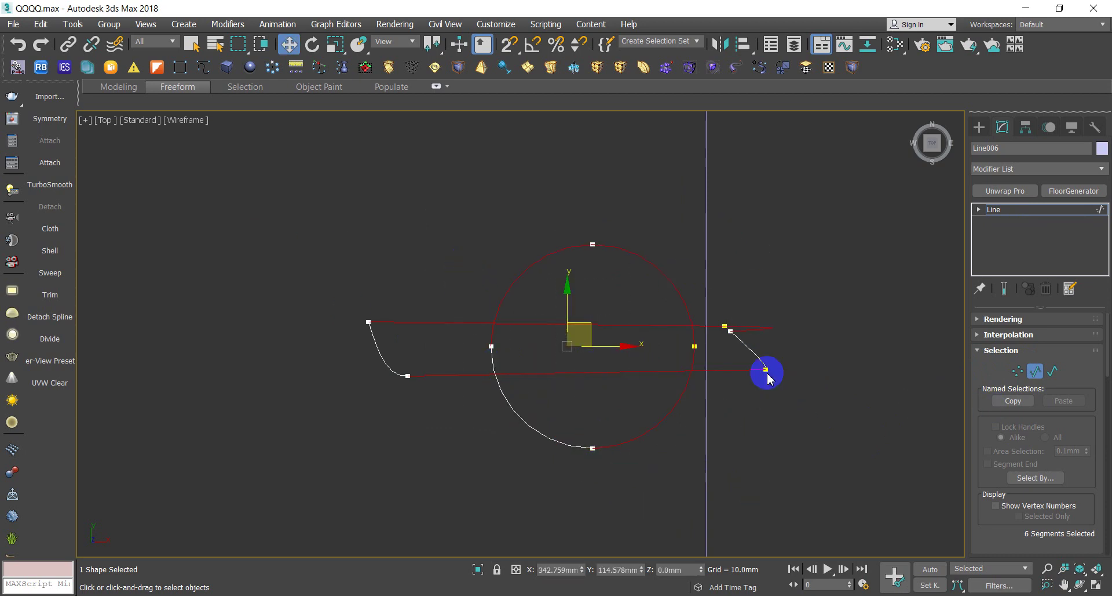
pyautogui.moveTo(768, 377); pyautogui.dragTo(674, 394)
pyautogui.moveTo(374, 431); pyautogui.dragTo(382, 430)
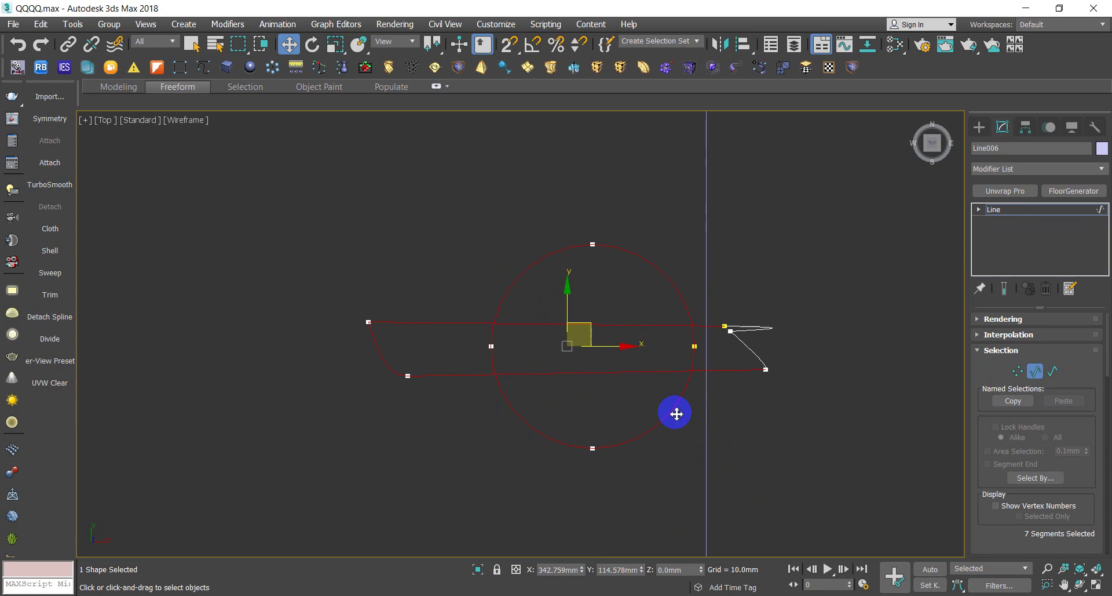
pyautogui.click(797, 323)
pyautogui.scroll(4, 695, 359)
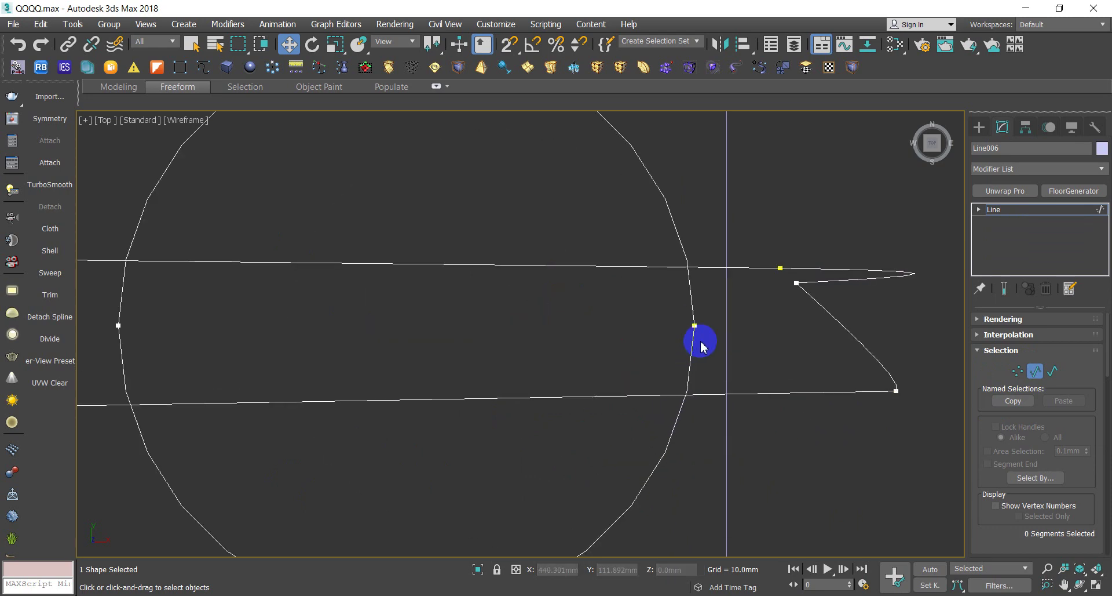
# Cycle through Spline, Vertex and Segment levels, ending at Spline sub-object level
pyautogui.click(1054, 371)
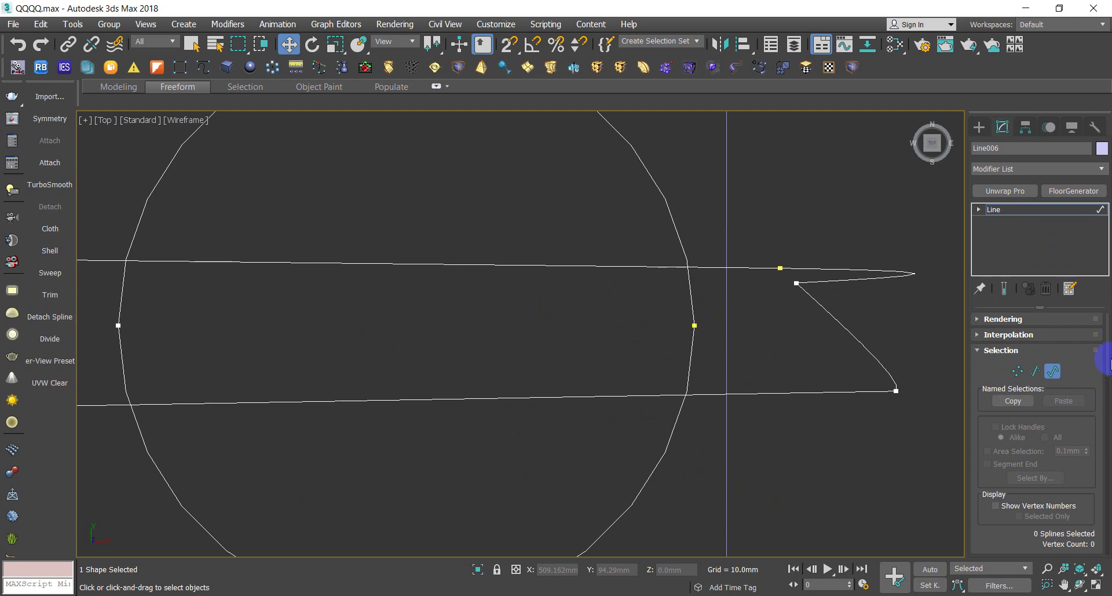
pyautogui.moveTo(1107, 366); pyautogui.dragTo(1104, 376)
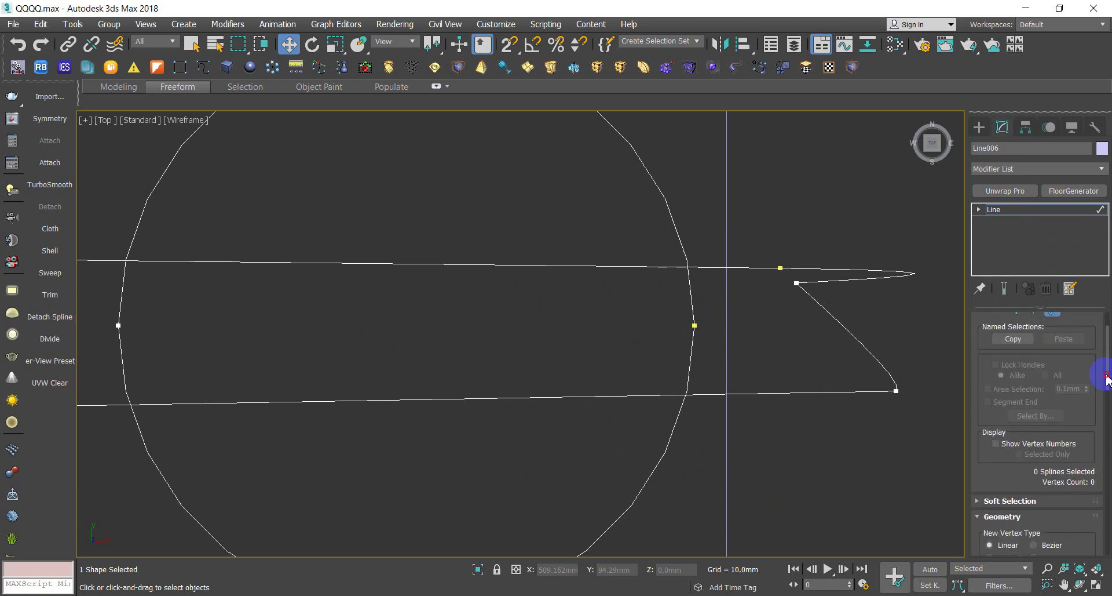
pyautogui.click(1018, 317)
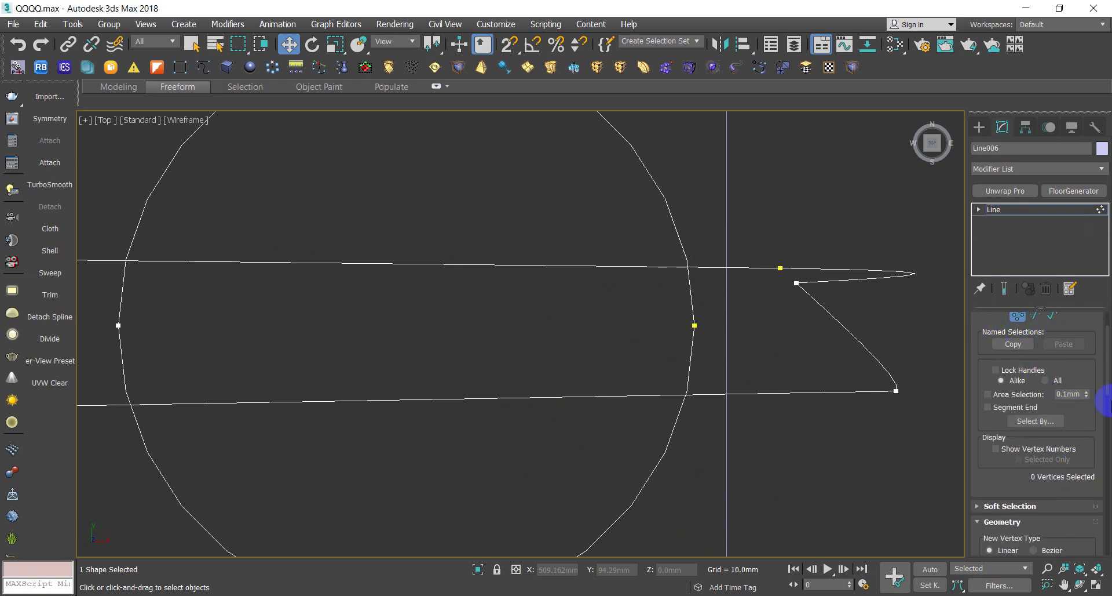
pyautogui.moveTo(1107, 377); pyautogui.dragTo(1107, 490)
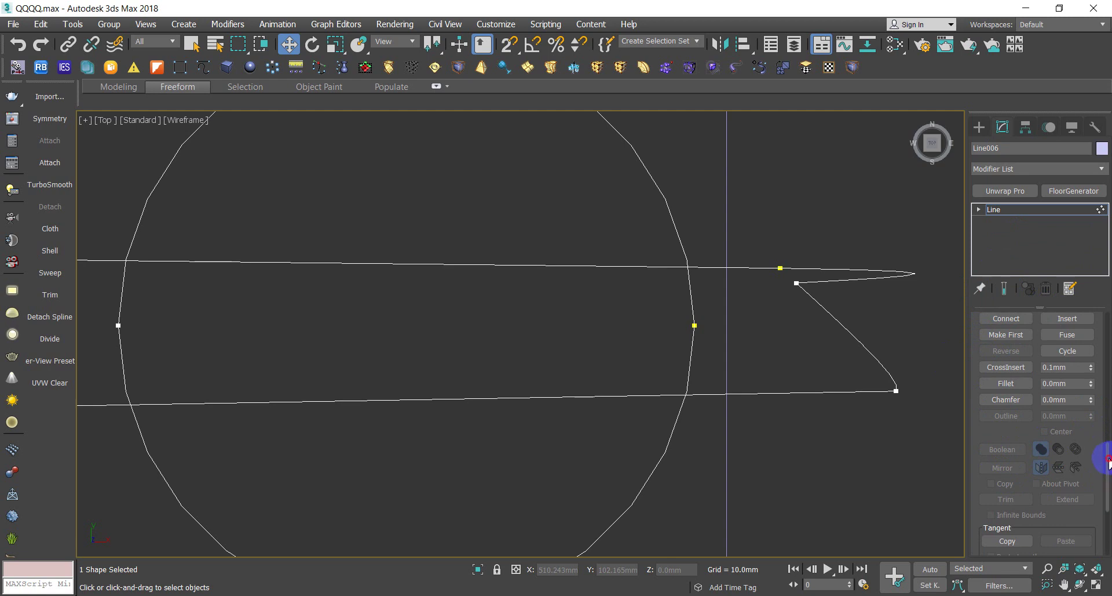
pyautogui.moveTo(1107, 460); pyautogui.dragTo(1107, 469)
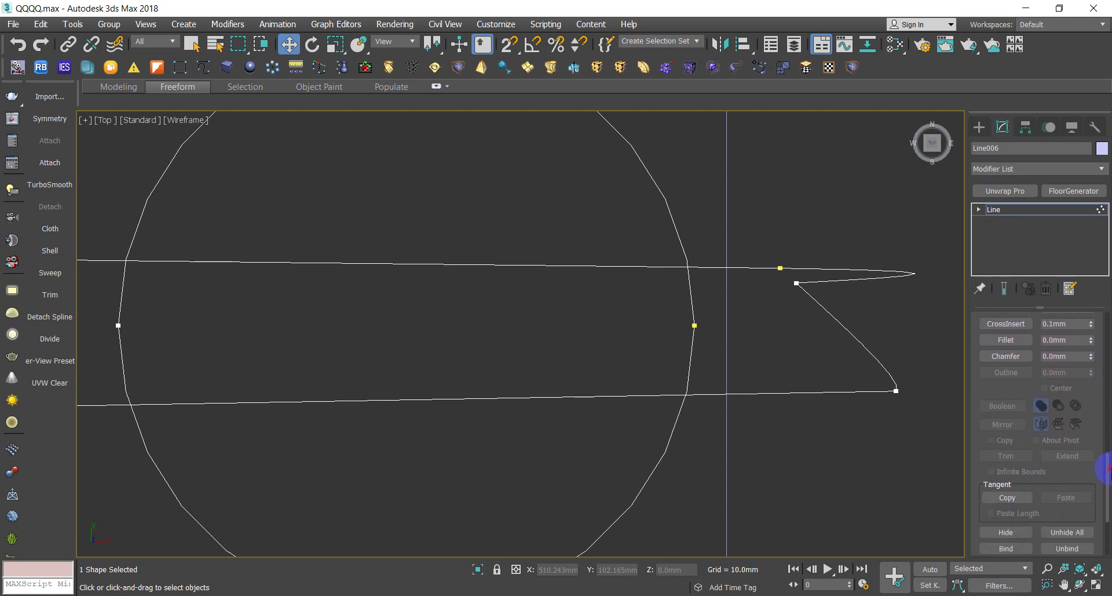
pyautogui.click(1001, 221)
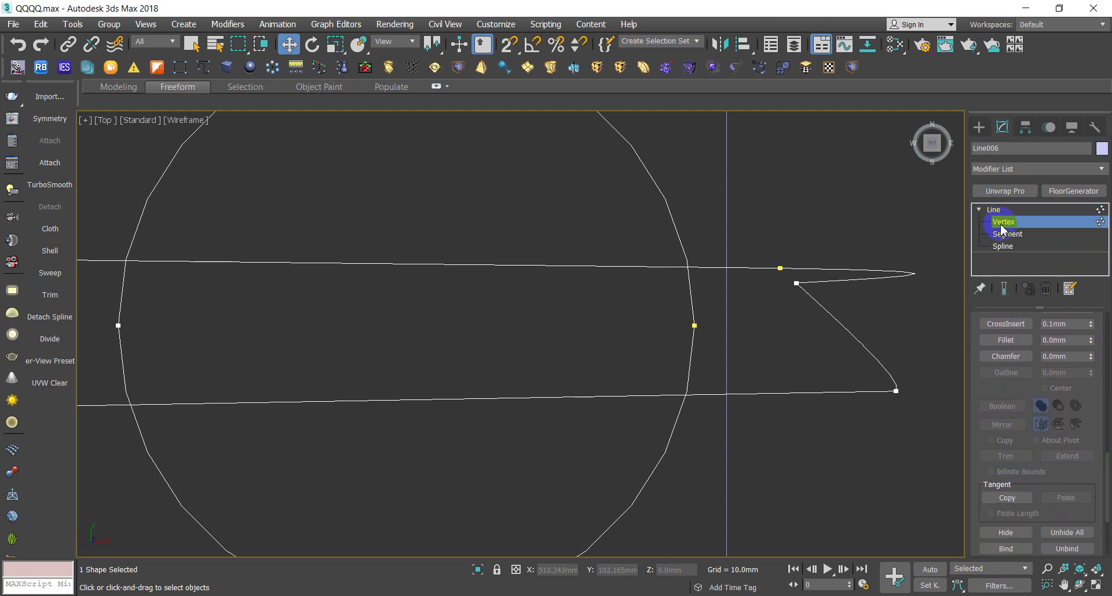
pyautogui.click(1008, 234)
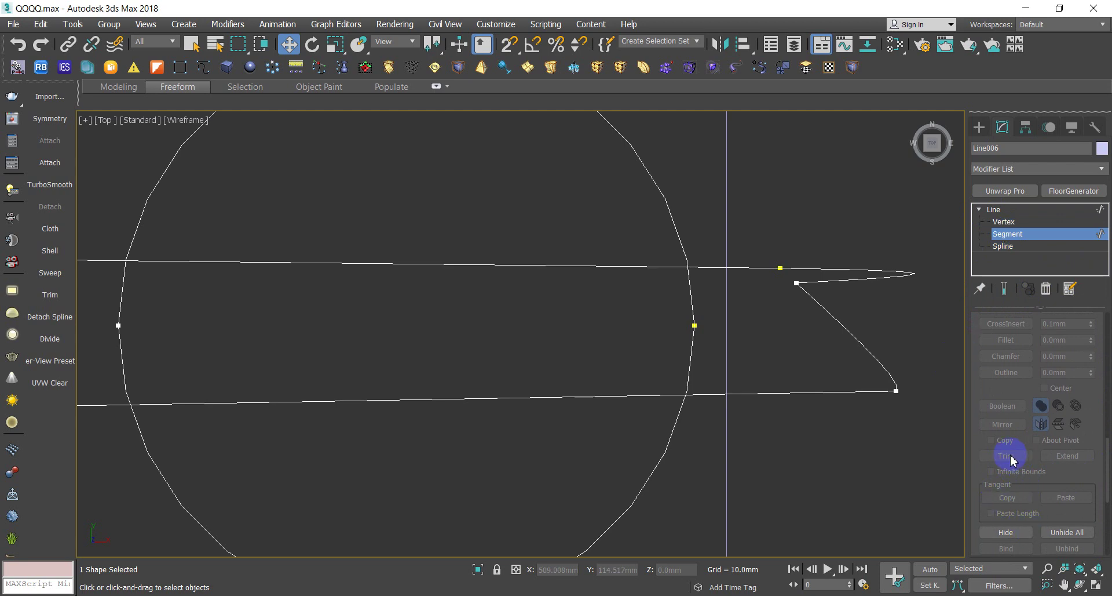
pyautogui.click(1001, 247)
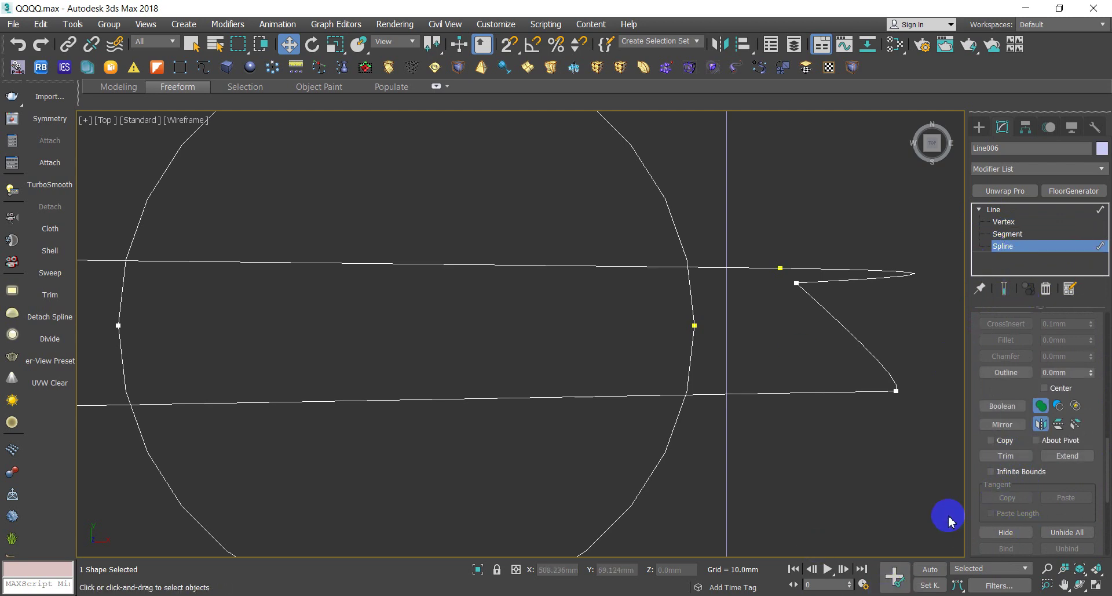
# Trim the circle's right arc and the right curve joining the two lines
pyautogui.click(999, 458)
pyautogui.moveTo(998, 459); pyautogui.dragTo(698, 315)
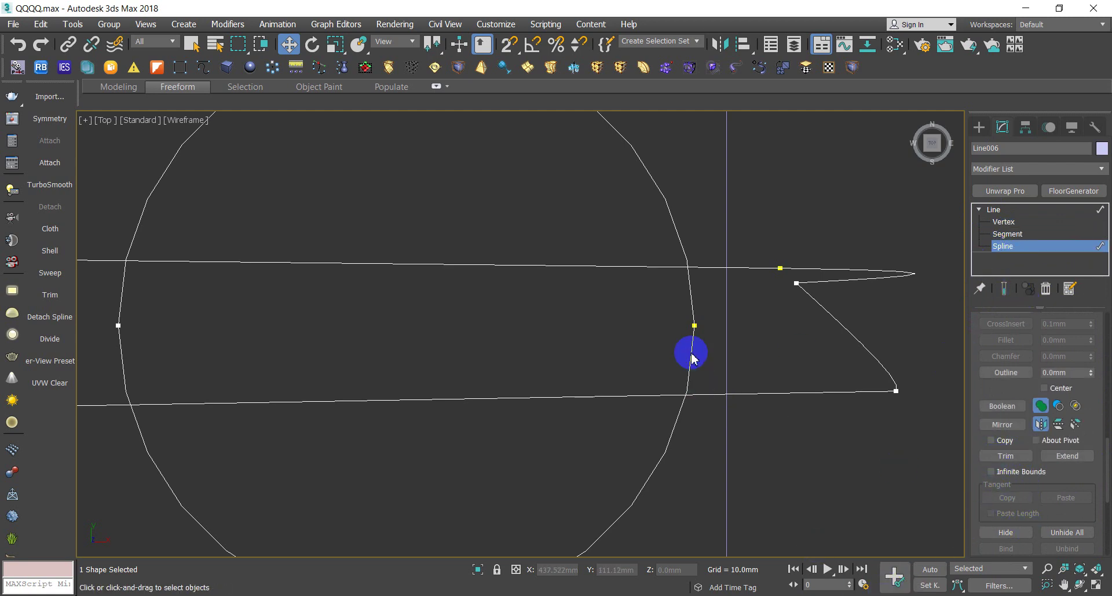
pyautogui.click(693, 312)
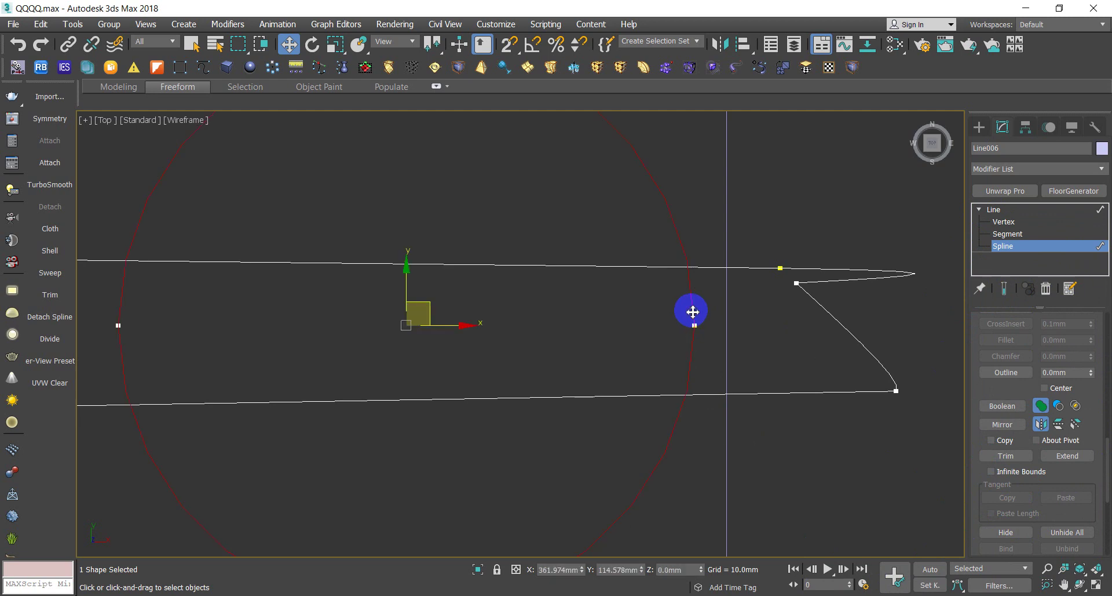
pyautogui.click(767, 365)
pyautogui.click(597, 405)
pyautogui.click(721, 455)
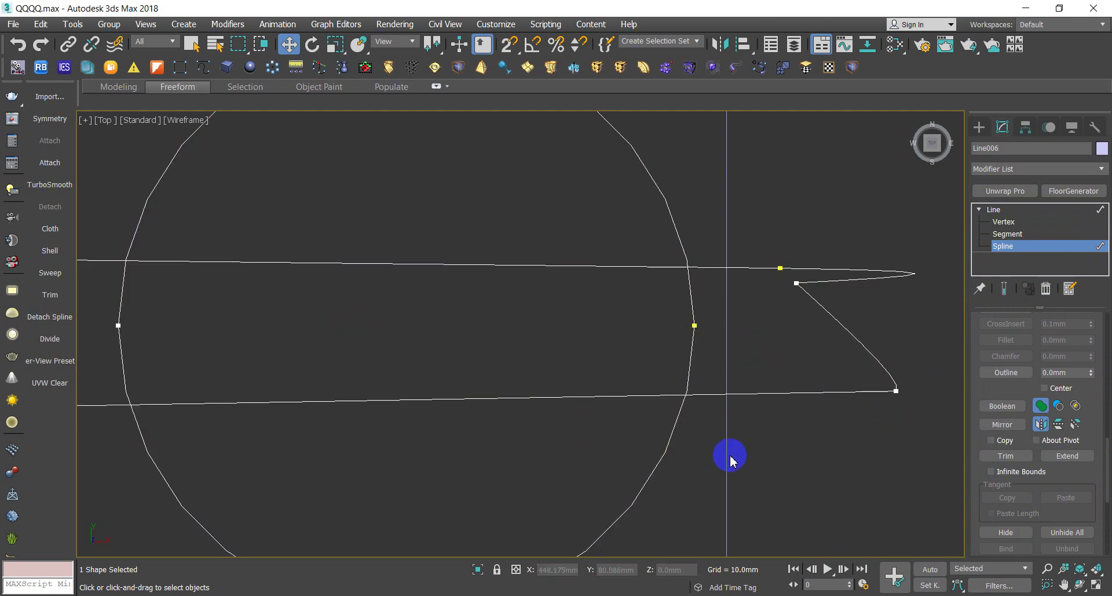
pyautogui.click(1006, 455)
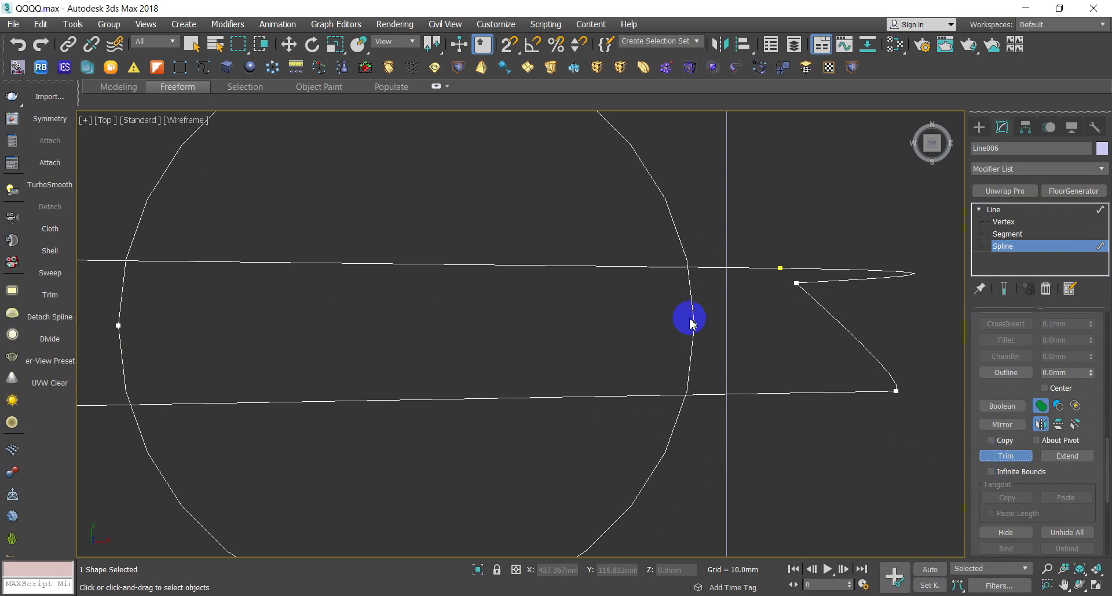
pyautogui.click(692, 313)
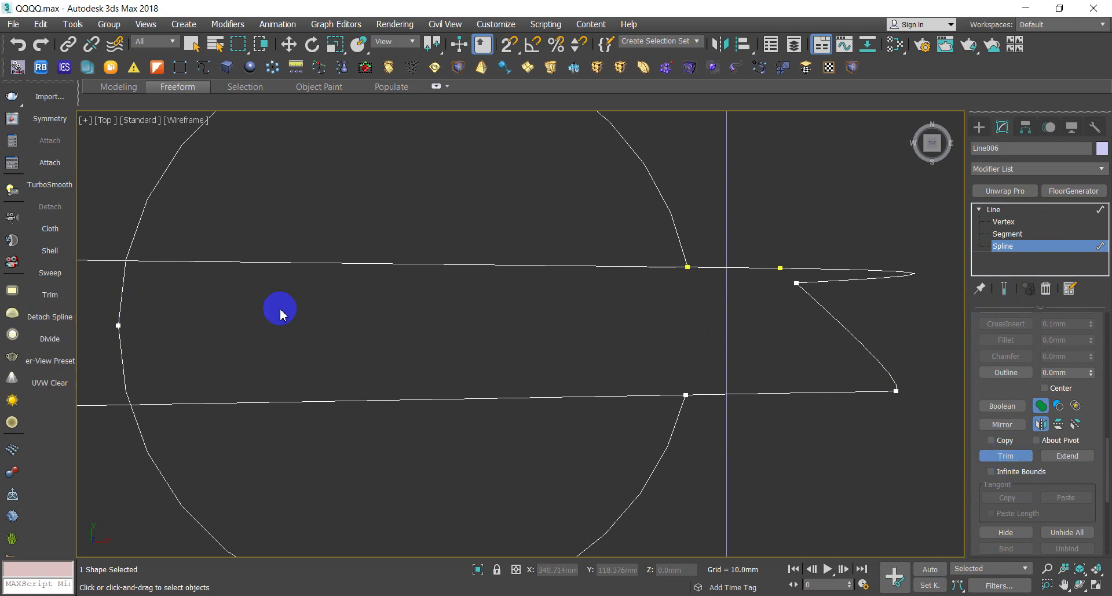
pyautogui.click(747, 268)
# Trim the lines' left ends and the left arc, then undo the two chord-line trims
pyautogui.moveTo(459, 394); pyautogui.dragTo(475, 389, button='middle')
pyautogui.scroll(-3, 475, 389)
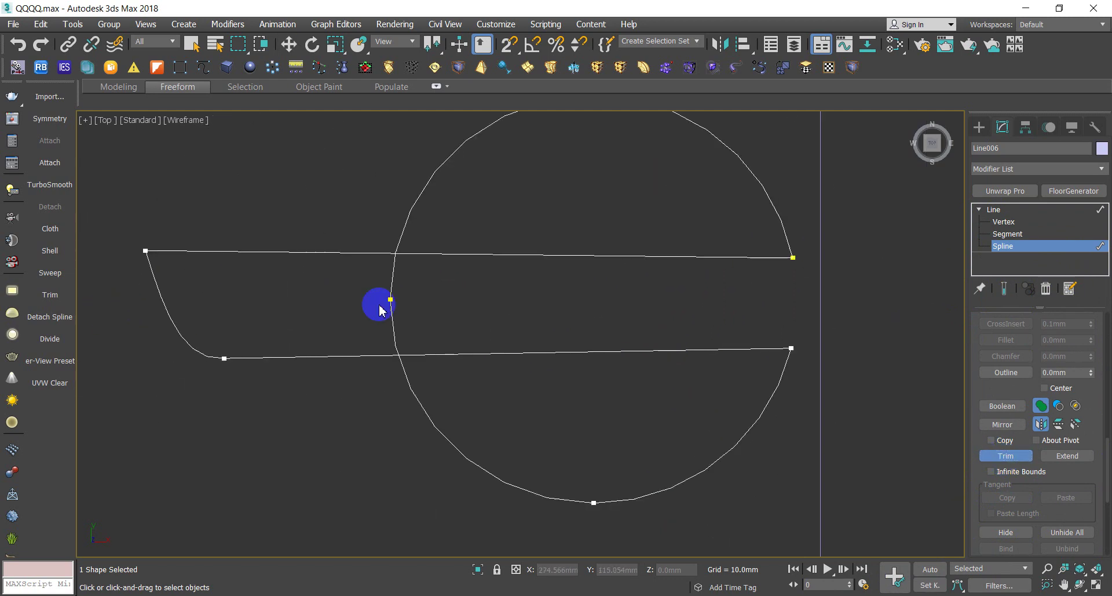
pyautogui.click(343, 255)
pyautogui.click(392, 312)
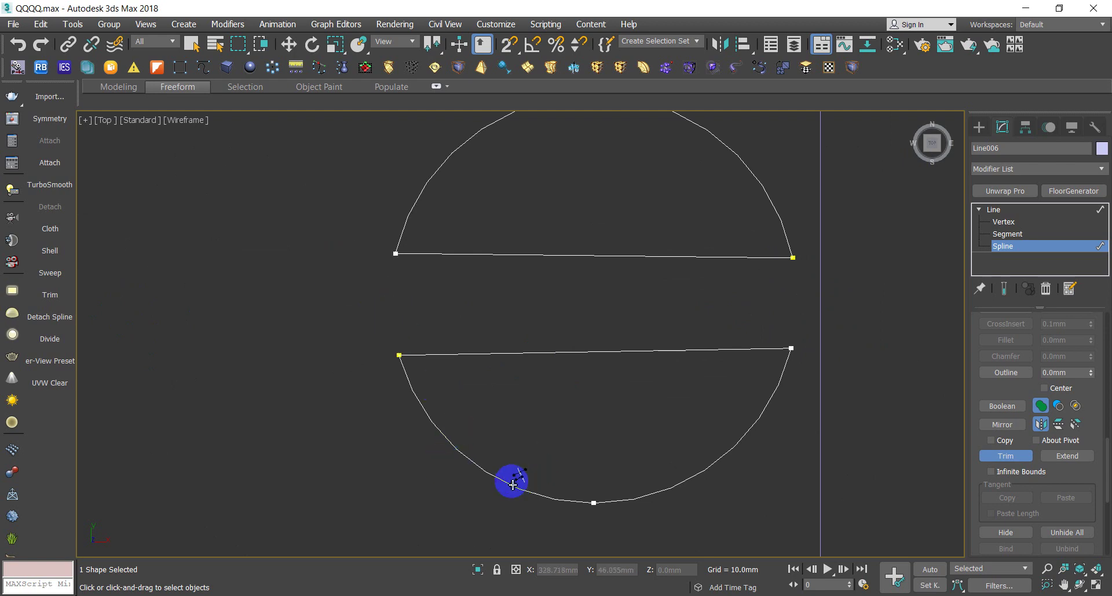
pyautogui.click(528, 356)
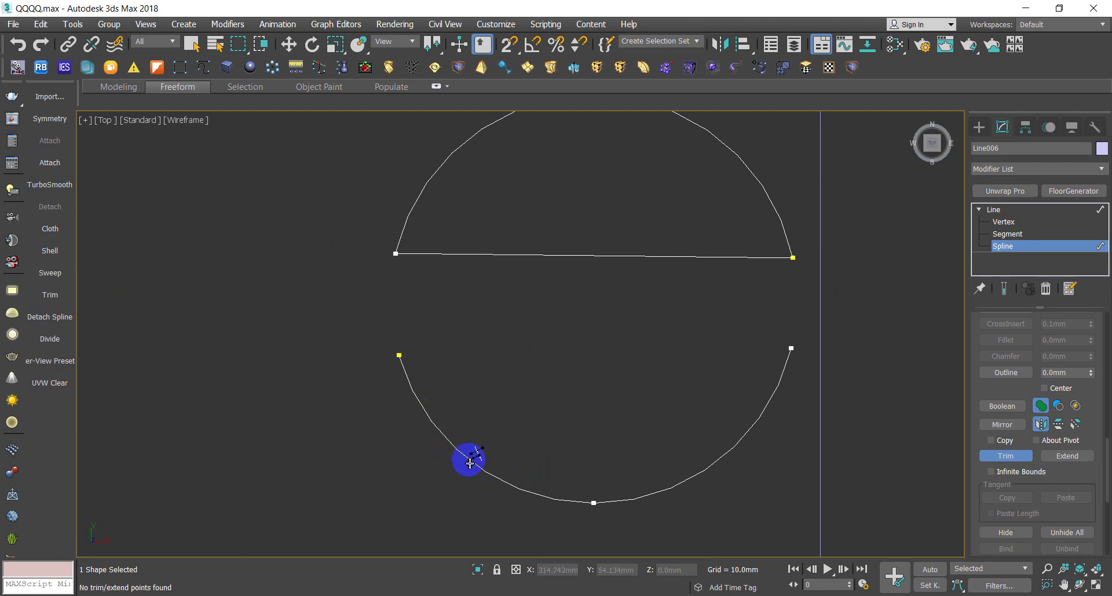
pyautogui.click(560, 256)
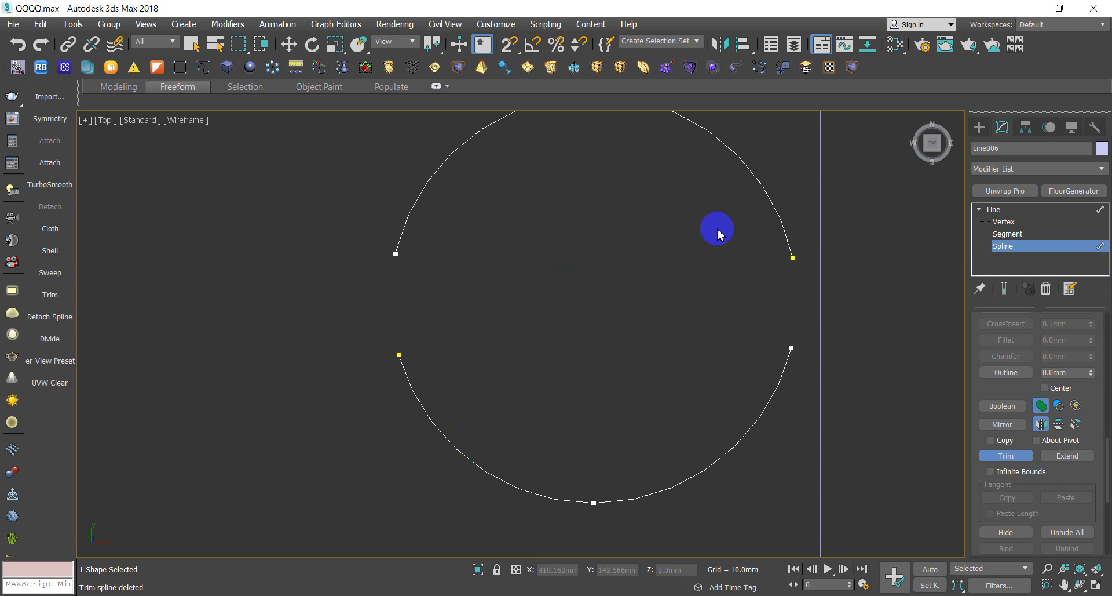
pyautogui.moveTo(718, 229); pyautogui.dragTo(704, 314, button='middle')
pyautogui.hotkey('ctrl', 'z')
pyautogui.hotkey('ctrl', 'z')
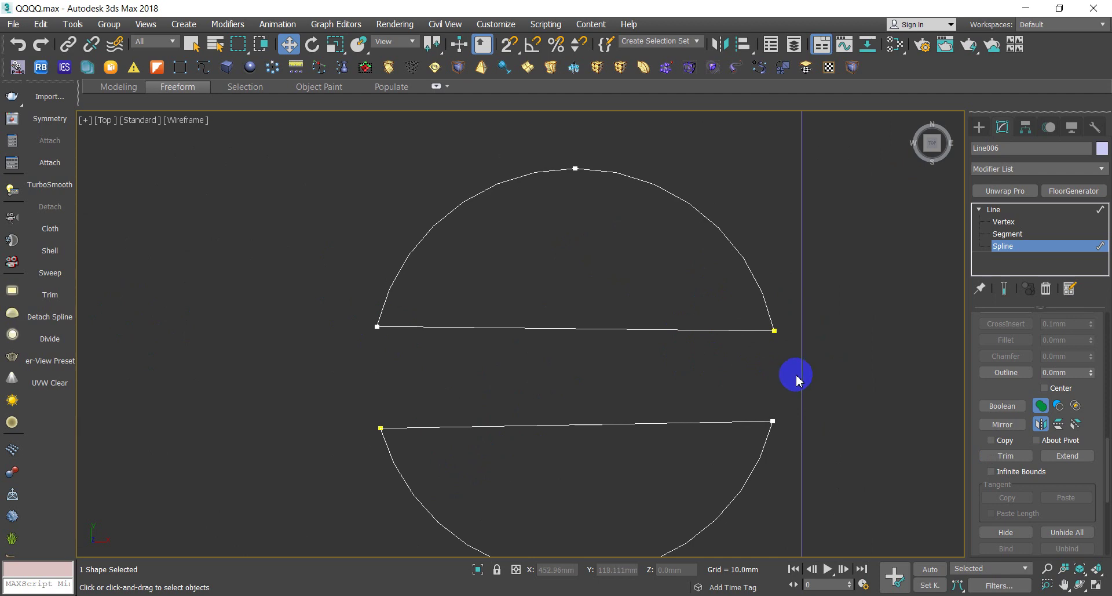
# Try moving the upper arc (undone), then nudge the lower straight line upward
pyautogui.click(773, 328)
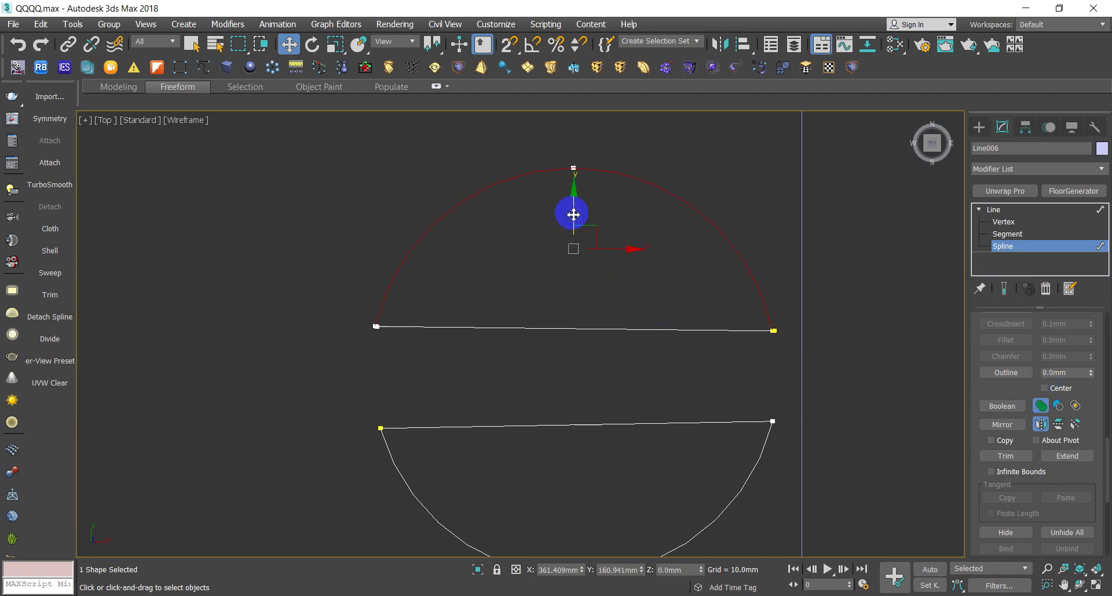
pyautogui.moveTo(575, 213); pyautogui.dragTo(582, 144)
pyautogui.hotkey('ctrl', 'z')
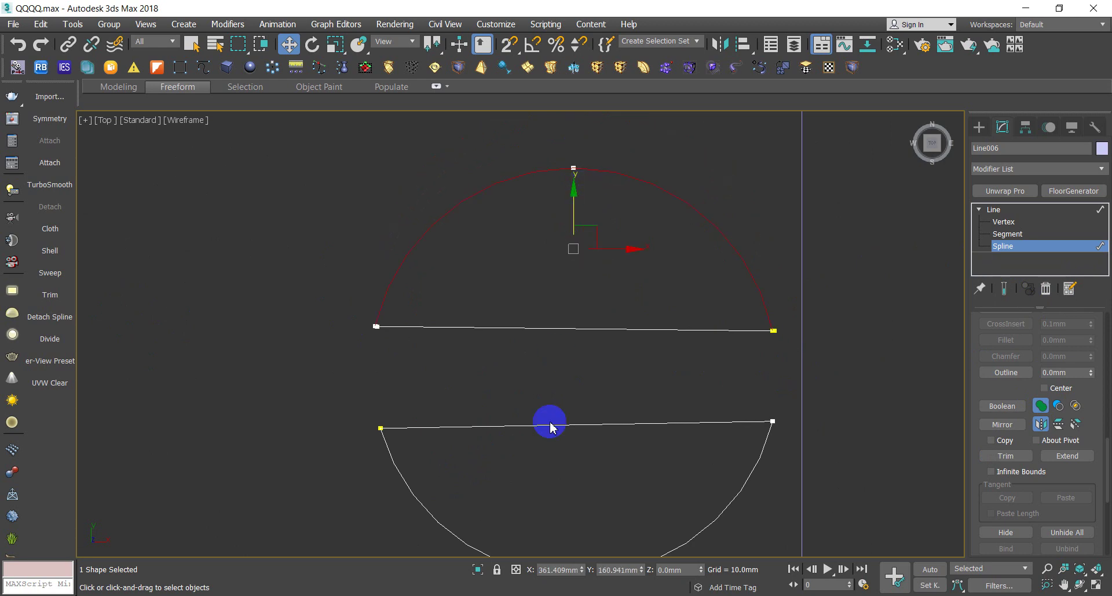
pyautogui.click(549, 424)
pyautogui.moveTo(584, 390); pyautogui.dragTo(576, 359)
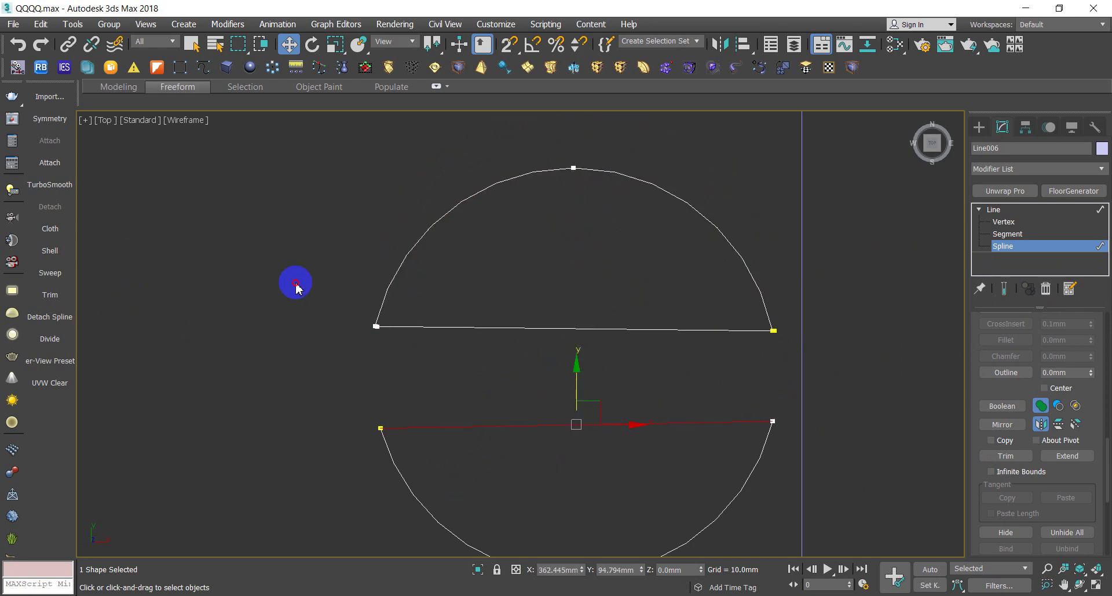
# Select both caps, zoom in, and show the home grid with G
pyautogui.moveTo(294, 286); pyautogui.dragTo(819, 516)
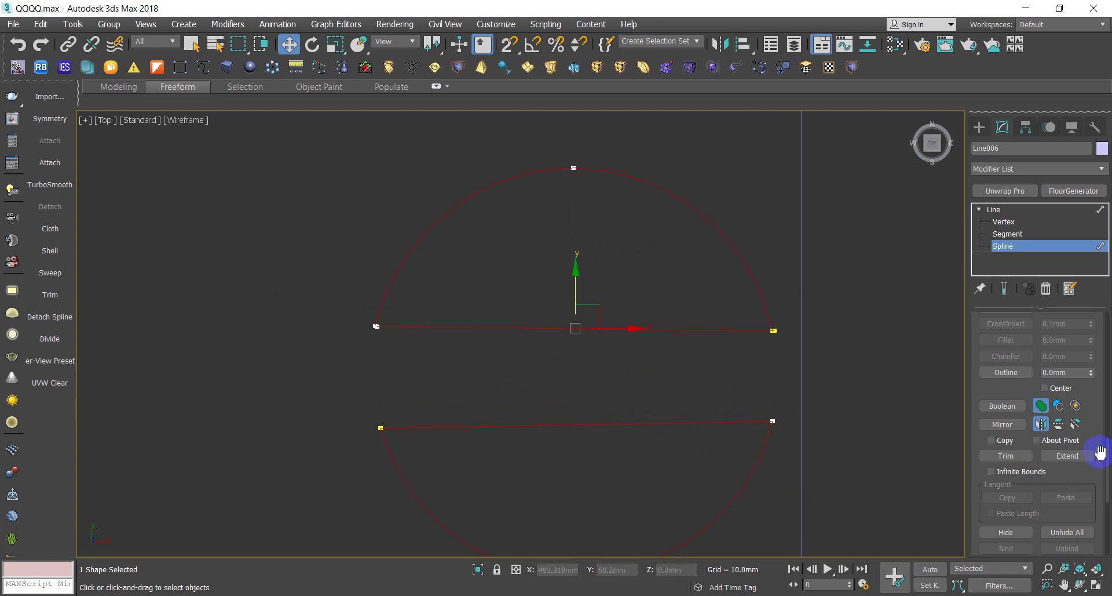
pyautogui.scroll(2, 1094, 437)
pyautogui.scroll(2, 1094, 436)
pyautogui.scroll(2, 1094, 434)
pyautogui.scroll(3, 1094, 435)
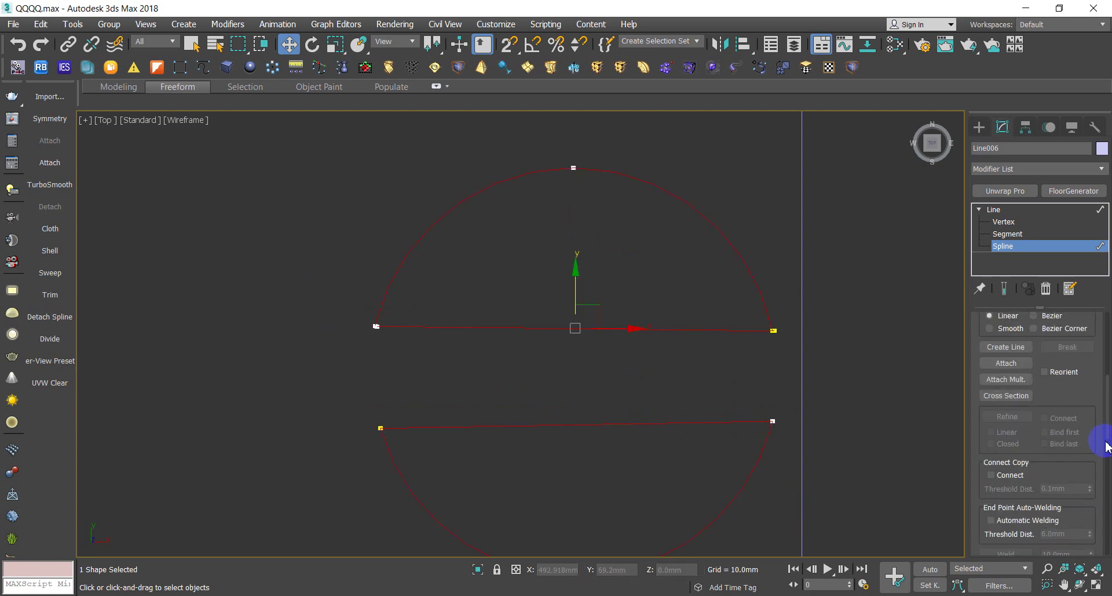
pyautogui.scroll(2, 1093, 436)
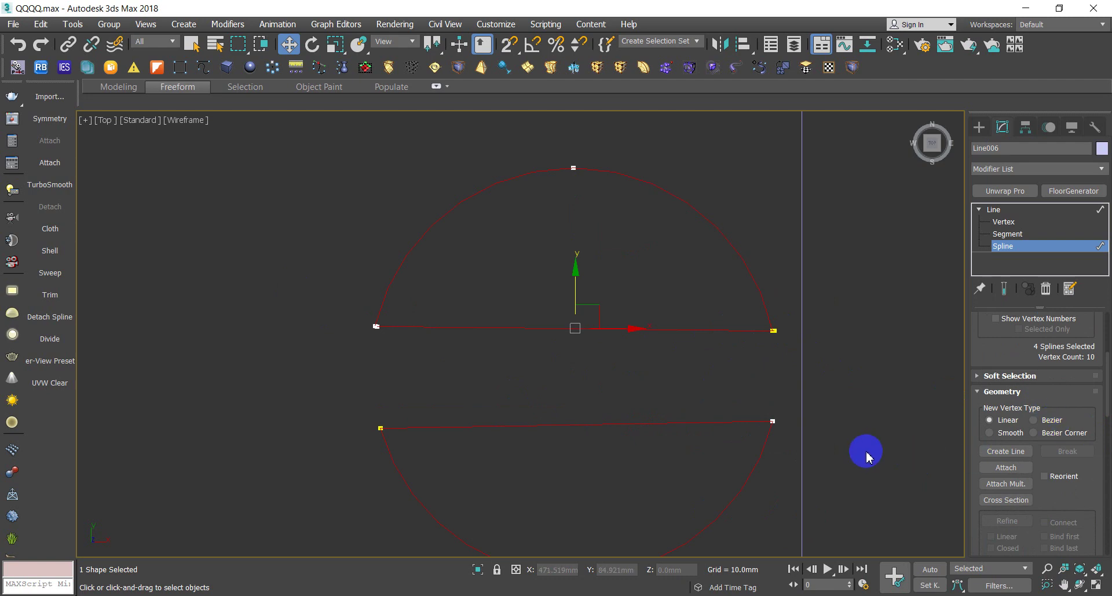
pyautogui.press('g')
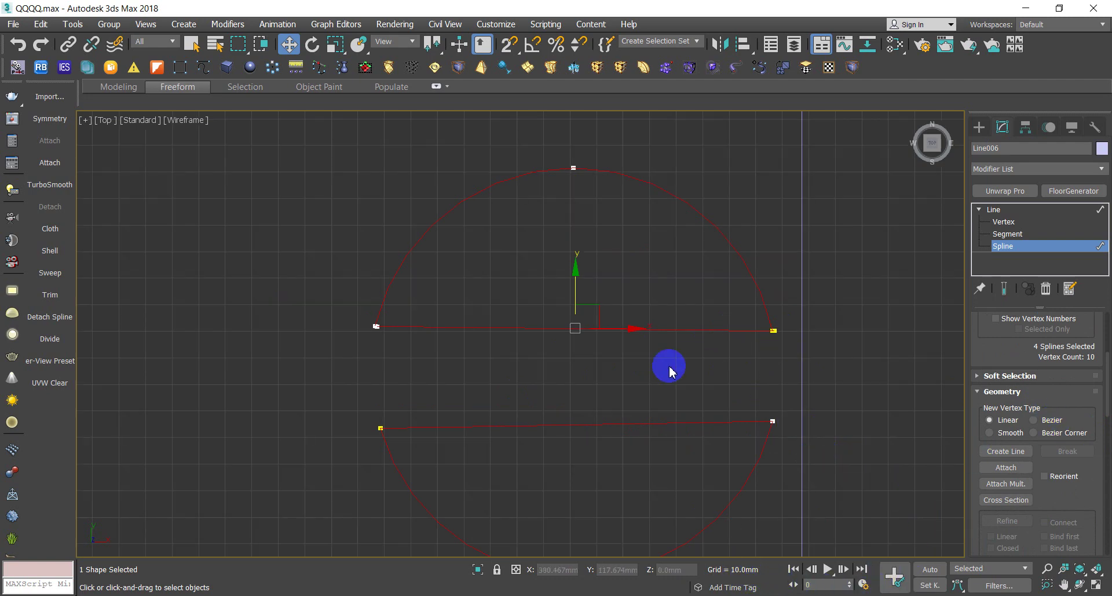
# Select only the bottom arc and switch to Vertex sub-object level
pyautogui.moveTo(1107, 432)
pyautogui.mouseDown()
pyautogui.moveTo(1107, 362)
pyautogui.moveTo(1107, 461)
pyautogui.mouseUp()
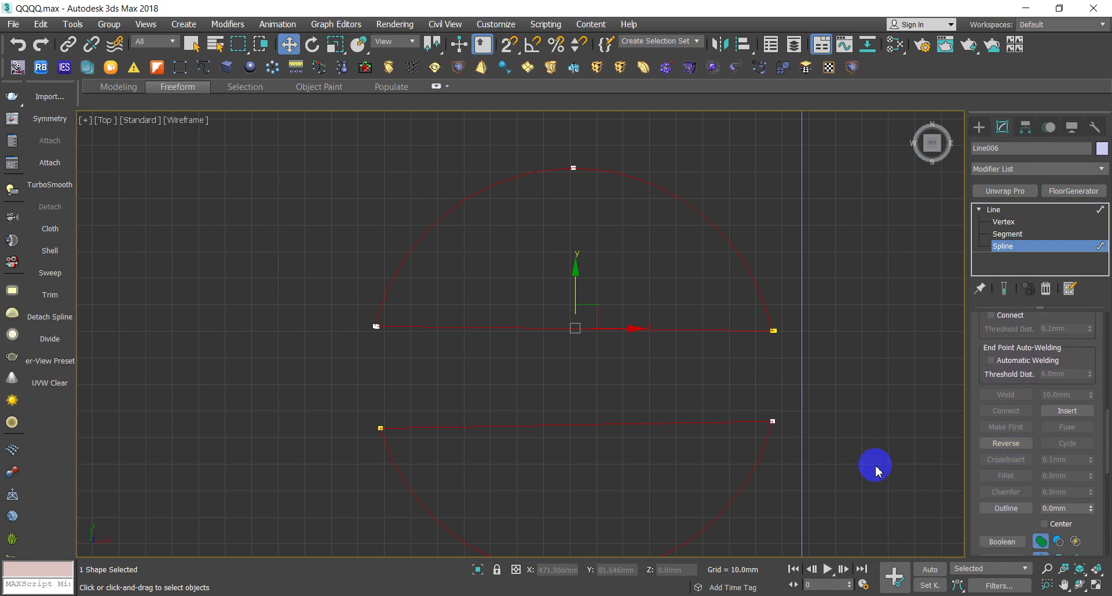
pyautogui.click(773, 421)
pyautogui.click(773, 423)
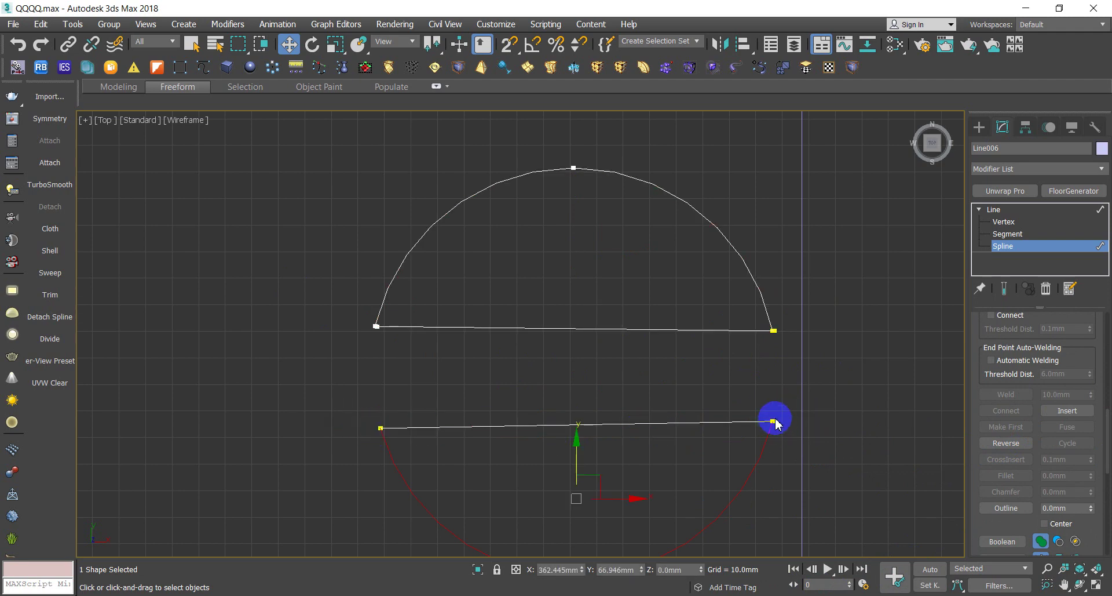
pyautogui.click(1008, 224)
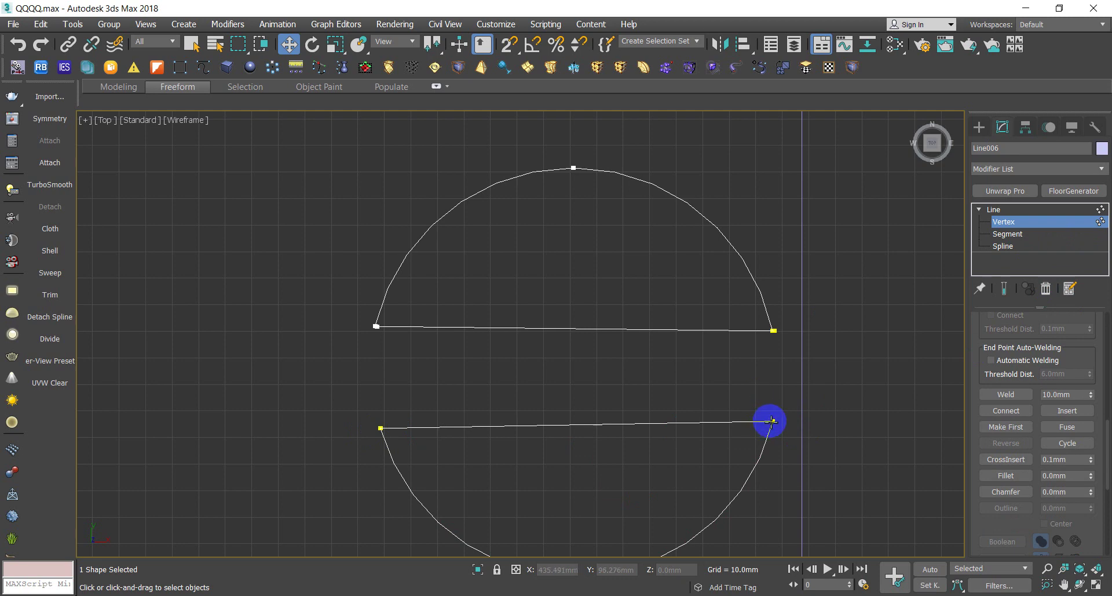
# Weld the four arc-to-line end vertices at a 5.0mm weld distance, undoing a trial 60mm weld
pyautogui.click(771, 421)
pyautogui.keyDown('ctrl'); pyautogui.click(774, 332); pyautogui.keyUp('ctrl')
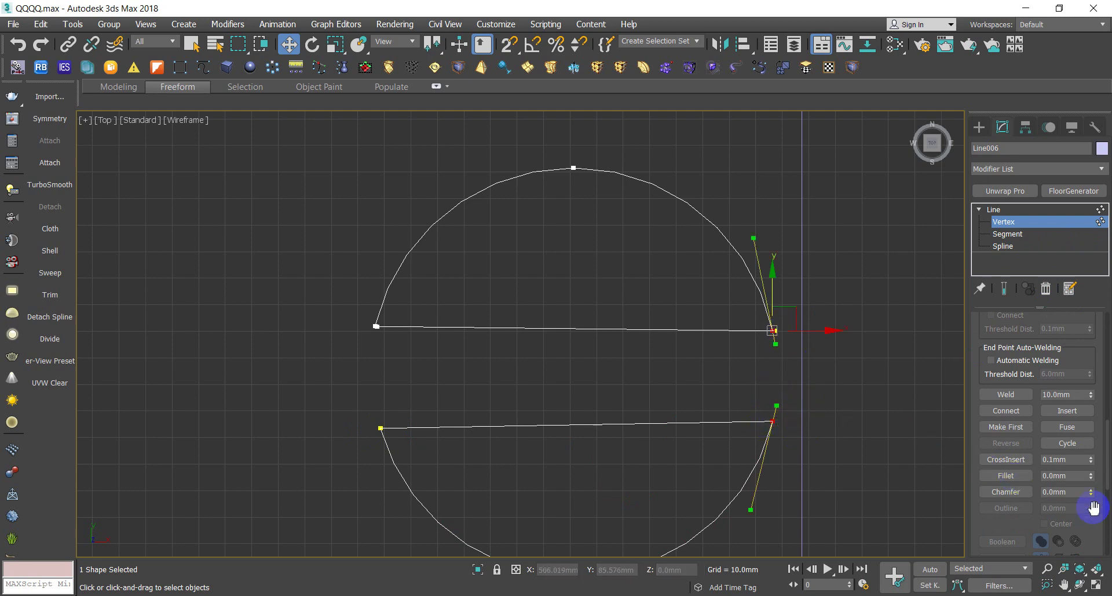
pyautogui.click(1072, 395)
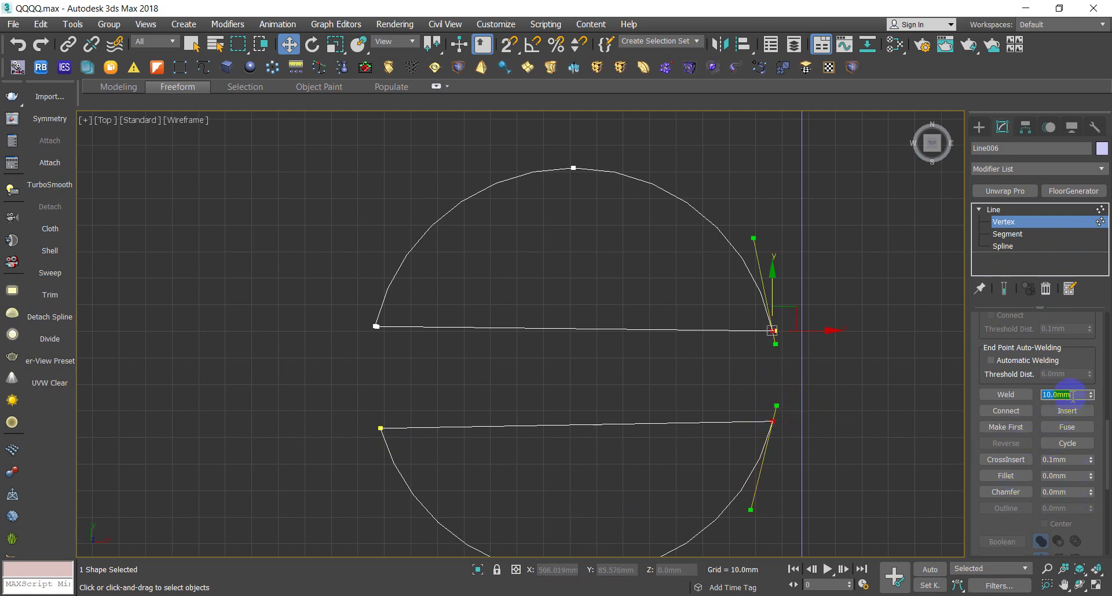
pyautogui.write('60')
pyautogui.click(1005, 394)
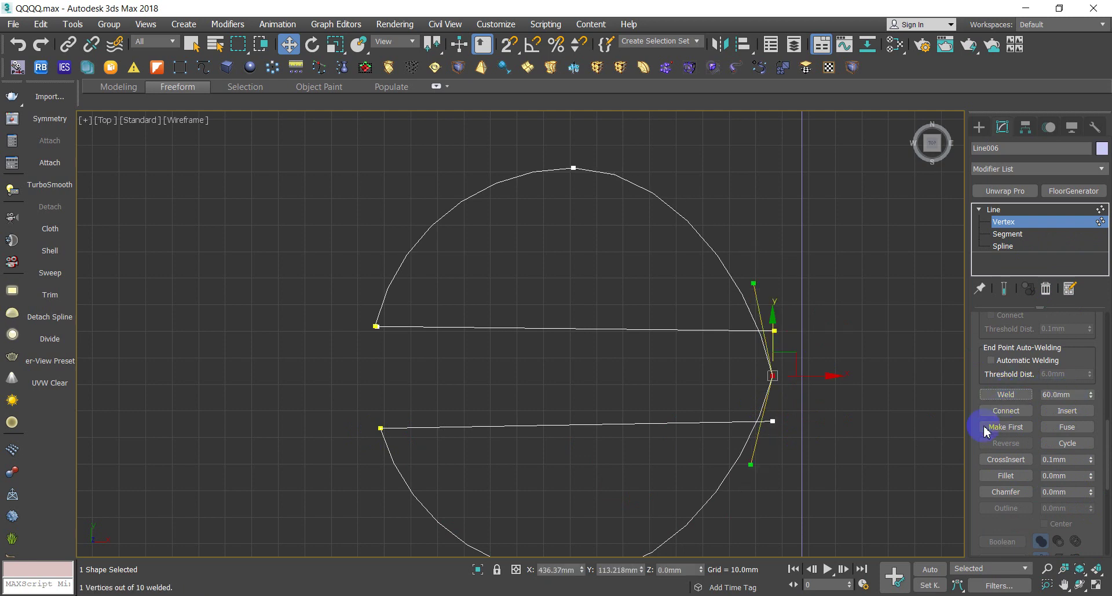
pyautogui.hotkey('ctrl', 'z')
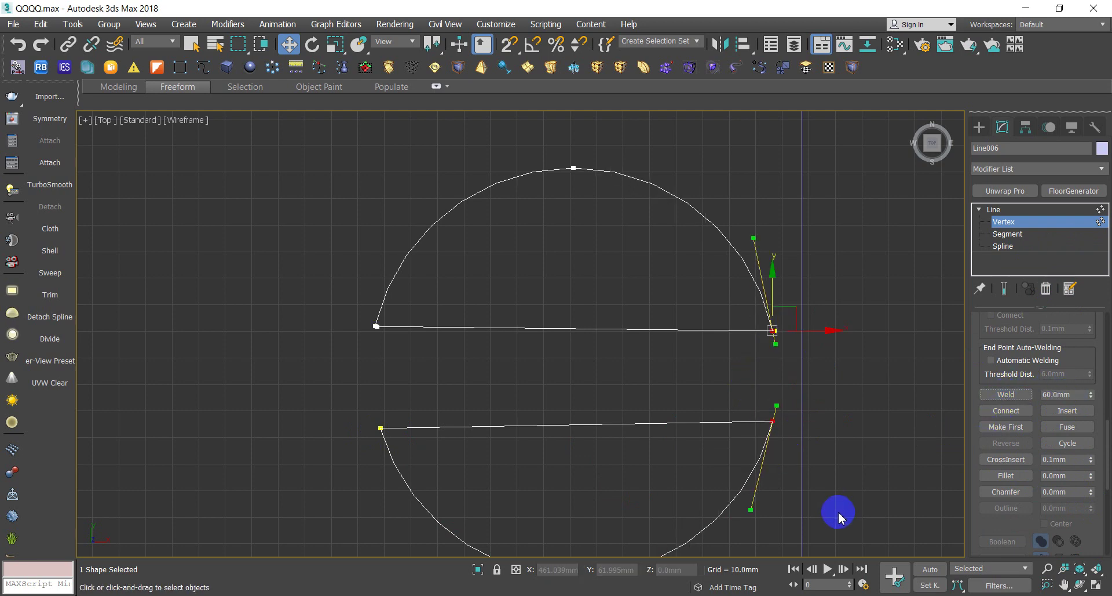
pyautogui.moveTo(269, 258); pyautogui.dragTo(877, 536)
pyautogui.write('5')
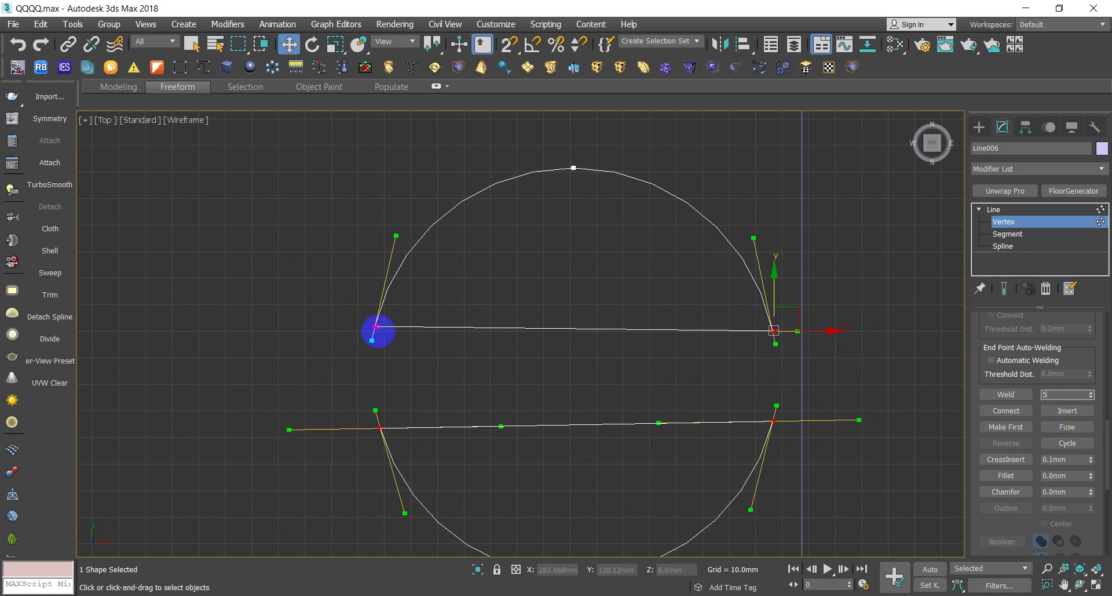
pyautogui.click(1004, 394)
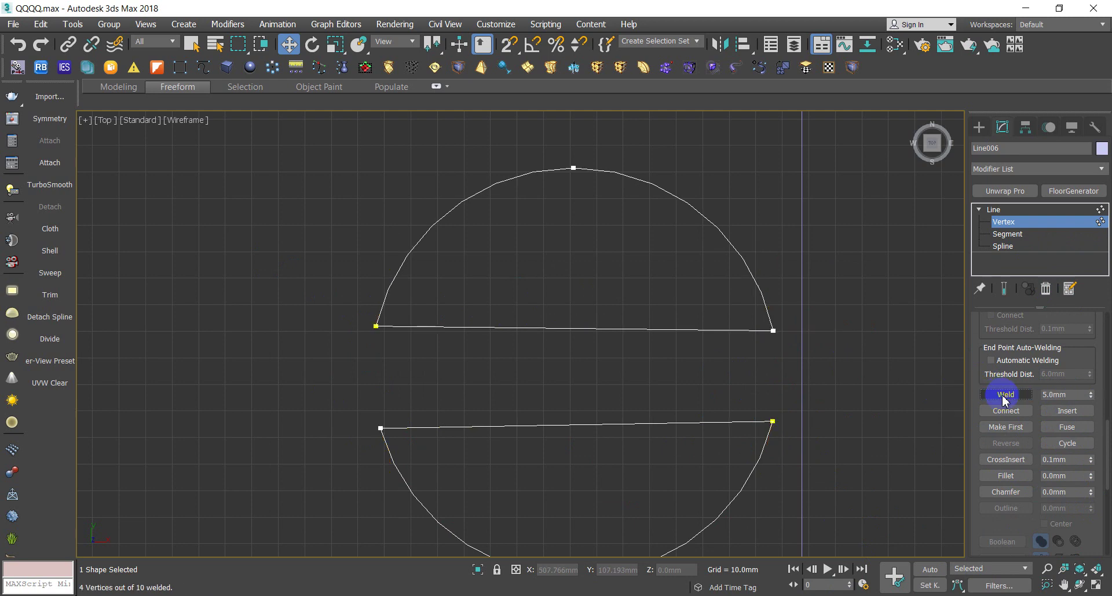
# Test-move the upper-left and lower-left end vertices, undoing each move
pyautogui.click(376, 325)
pyautogui.moveTo(396, 308); pyautogui.dragTo(330, 311)
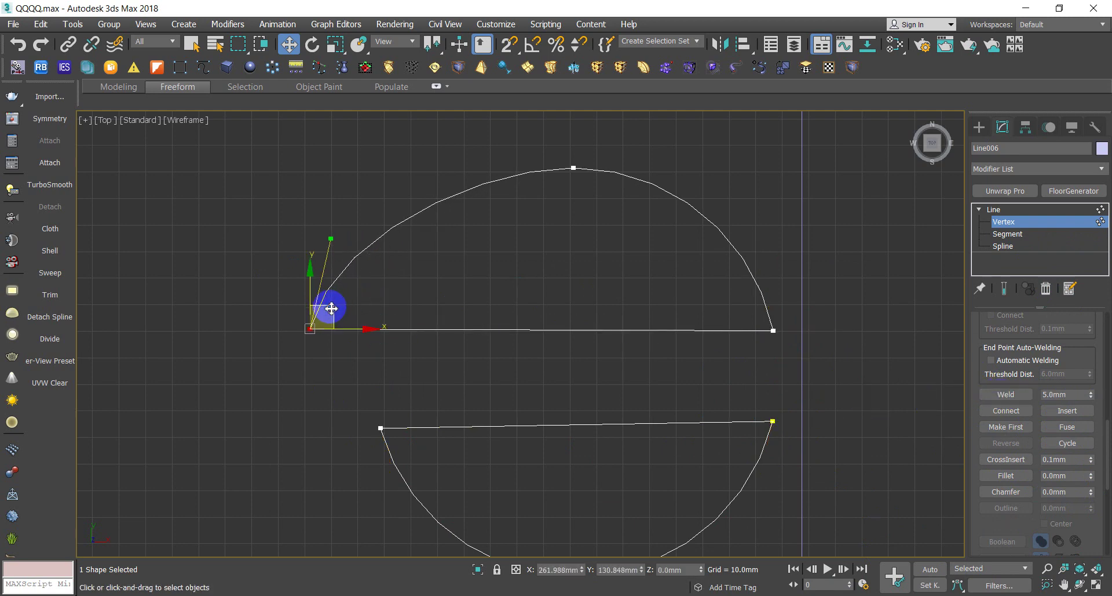
pyautogui.hotkey('ctrl', 'z')
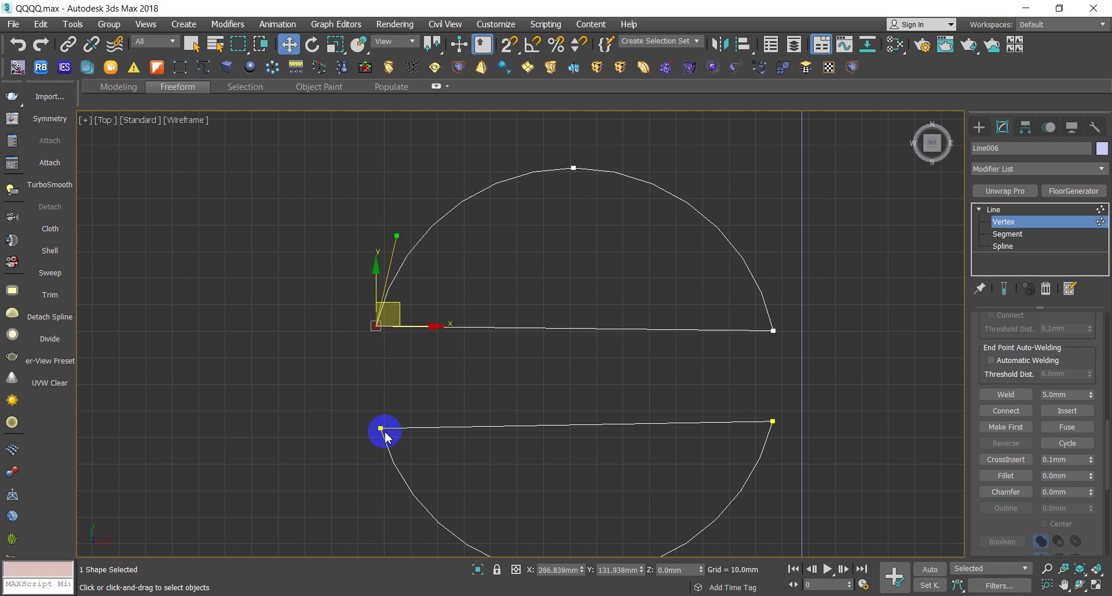
pyautogui.moveTo(253, 355); pyautogui.dragTo(481, 510)
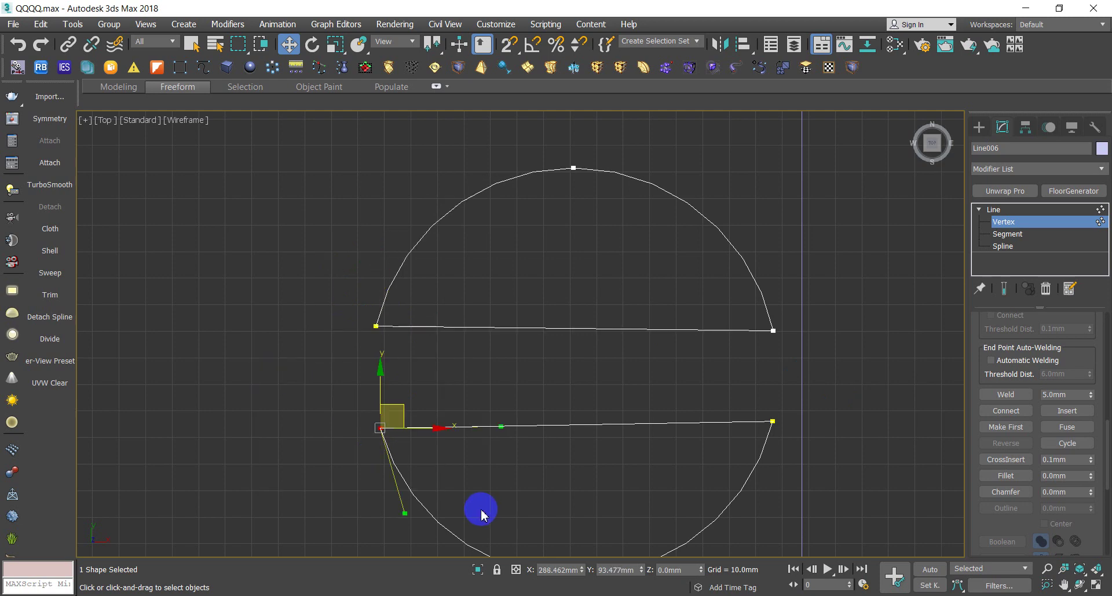
pyautogui.click(385, 434)
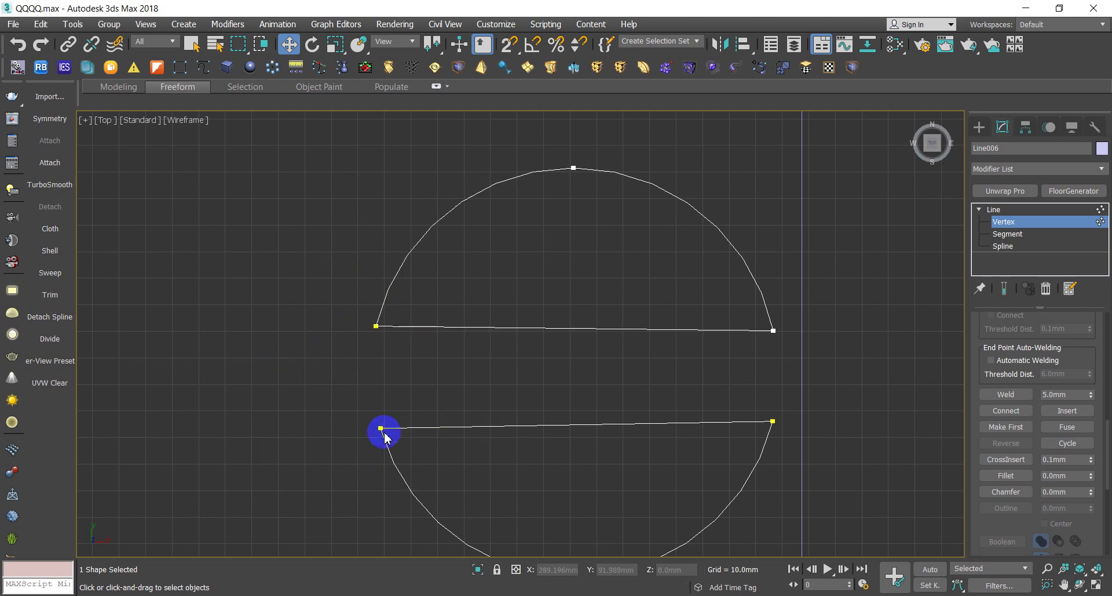
pyautogui.click(383, 430)
pyautogui.moveTo(396, 406); pyautogui.dragTo(416, 373)
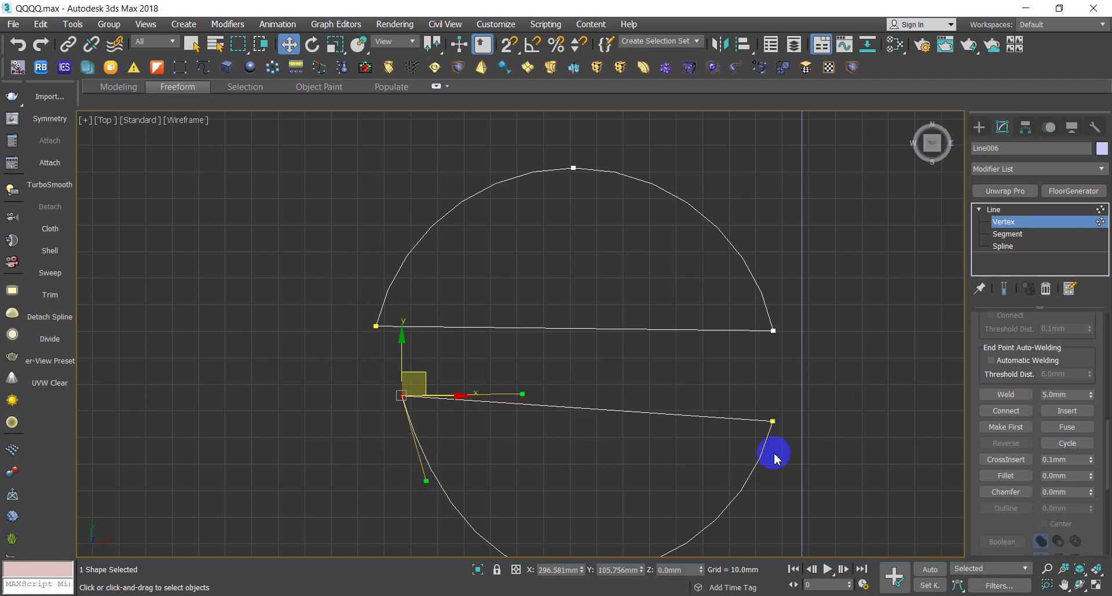
pyautogui.hotkey('ctrl', 'z')
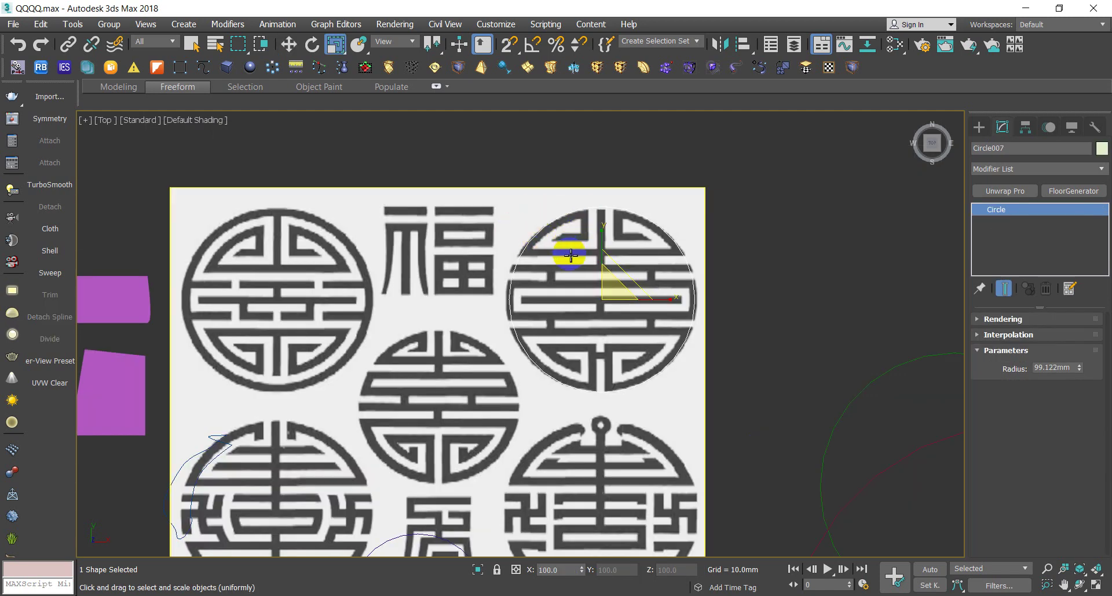
# Switch the viewport to wireframe with F3 and start cloning Circle007 via Ctrl+V
pyautogui.scroll(5, 570, 225)
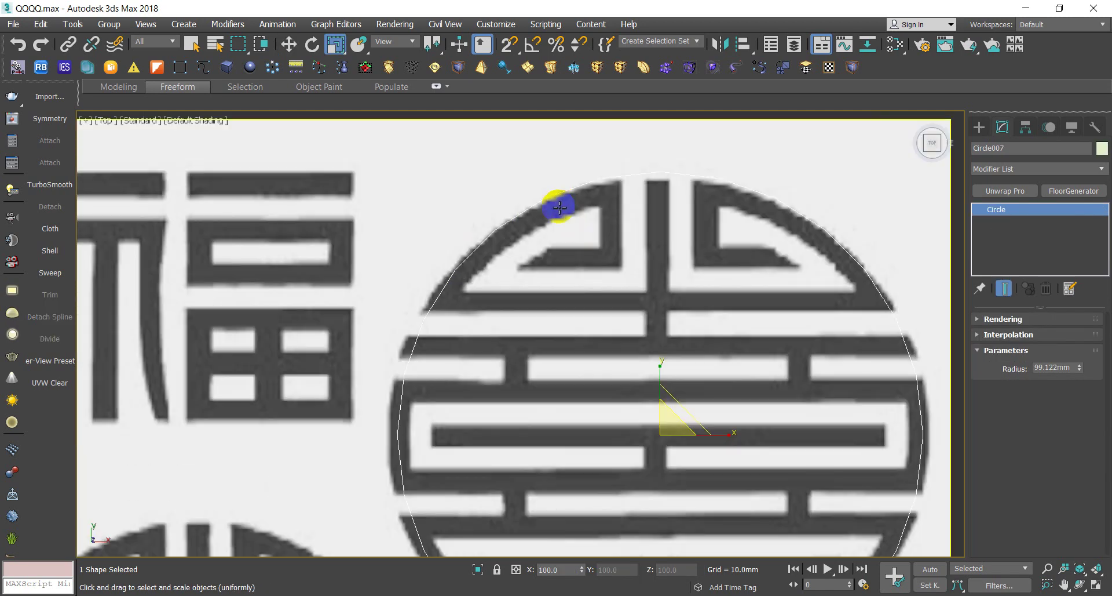
pyautogui.scroll(-2, 656, 272)
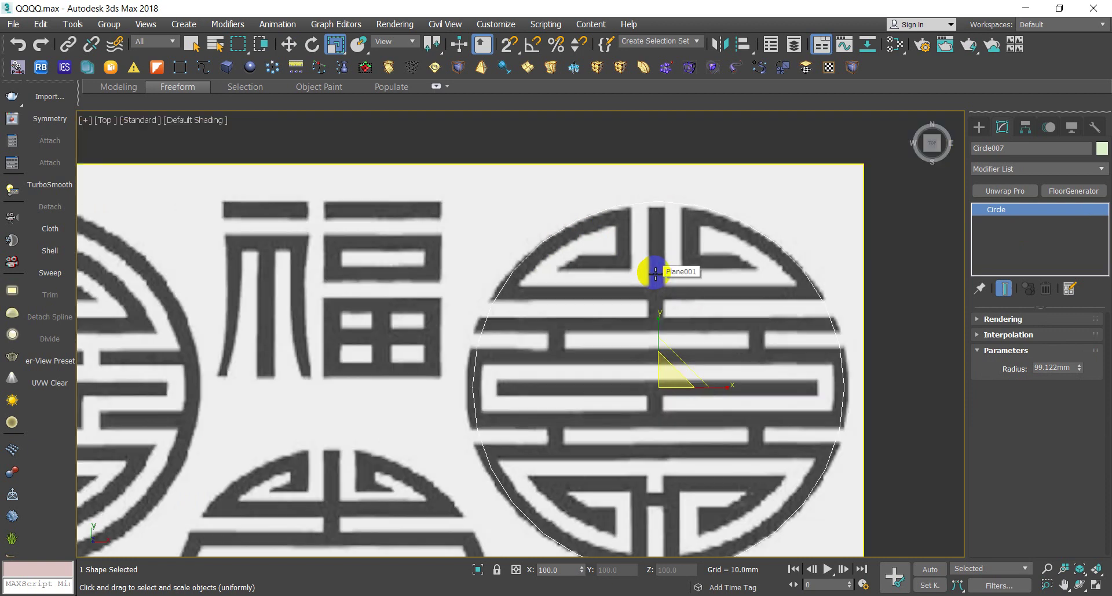
pyautogui.press('F3')
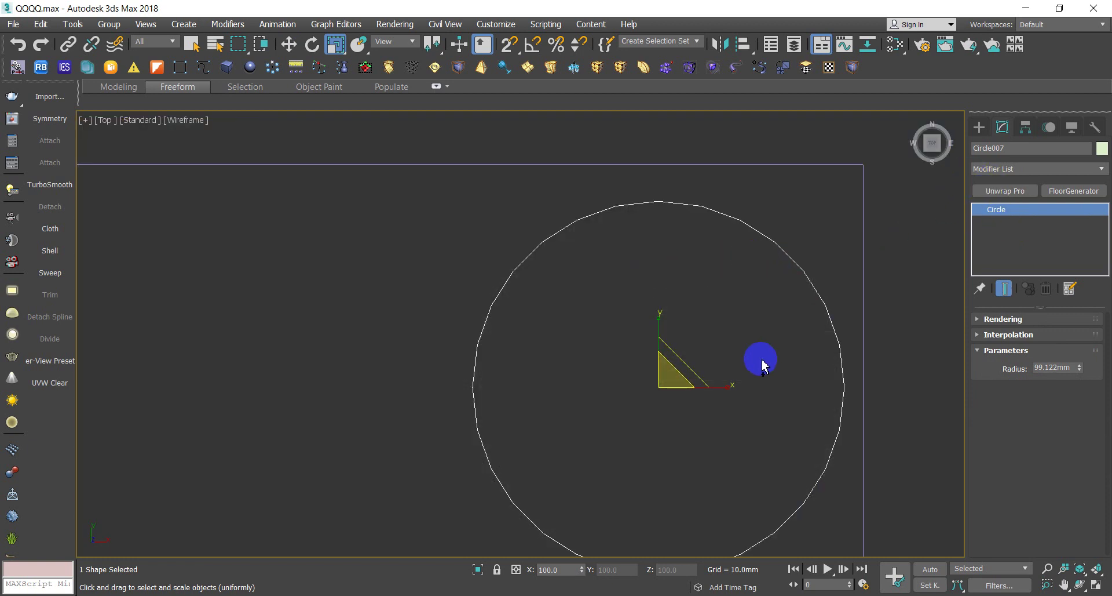
pyautogui.hotkey('ctrl', 'v')
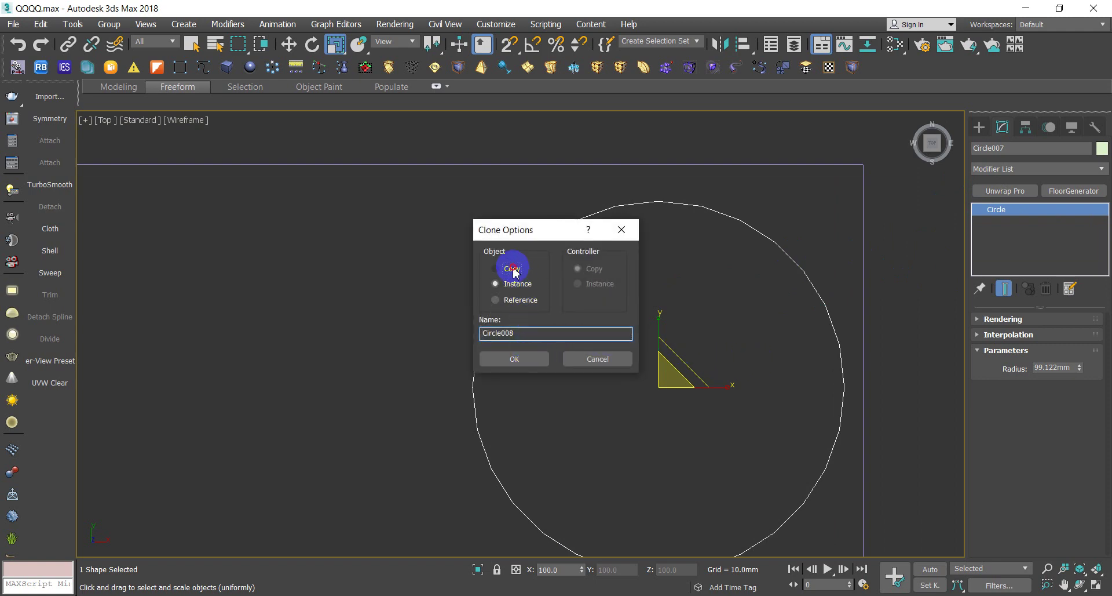
# Make an 80mm-radius copy of the circle, then delete that inner copy
pyautogui.click(513, 269)
pyautogui.click(514, 357)
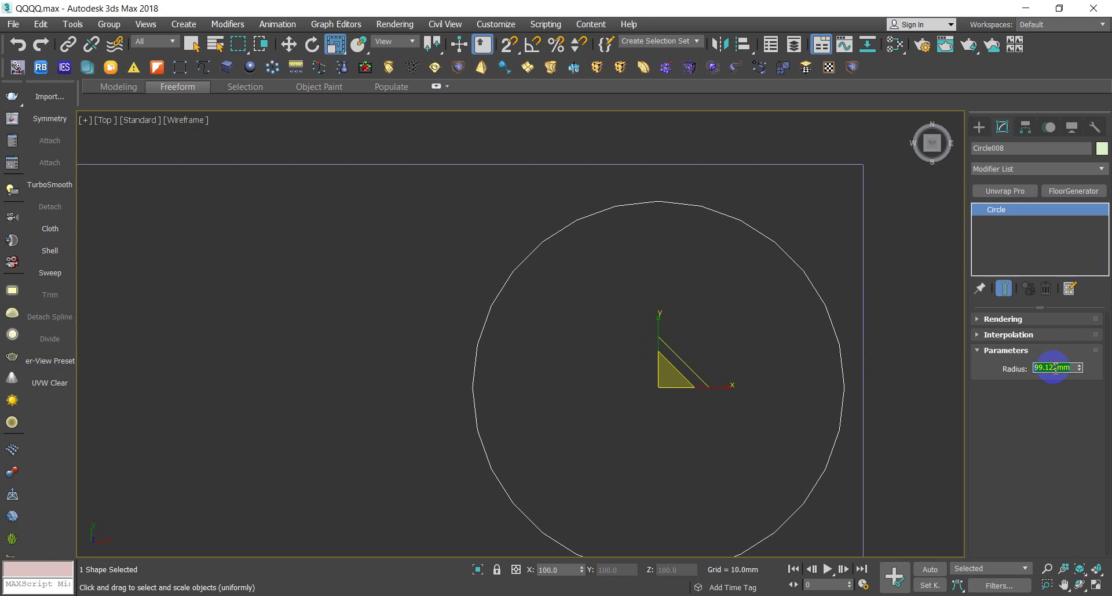
pyautogui.click(1057, 367)
pyautogui.write('80')
pyautogui.press('Return')
pyautogui.click(707, 288)
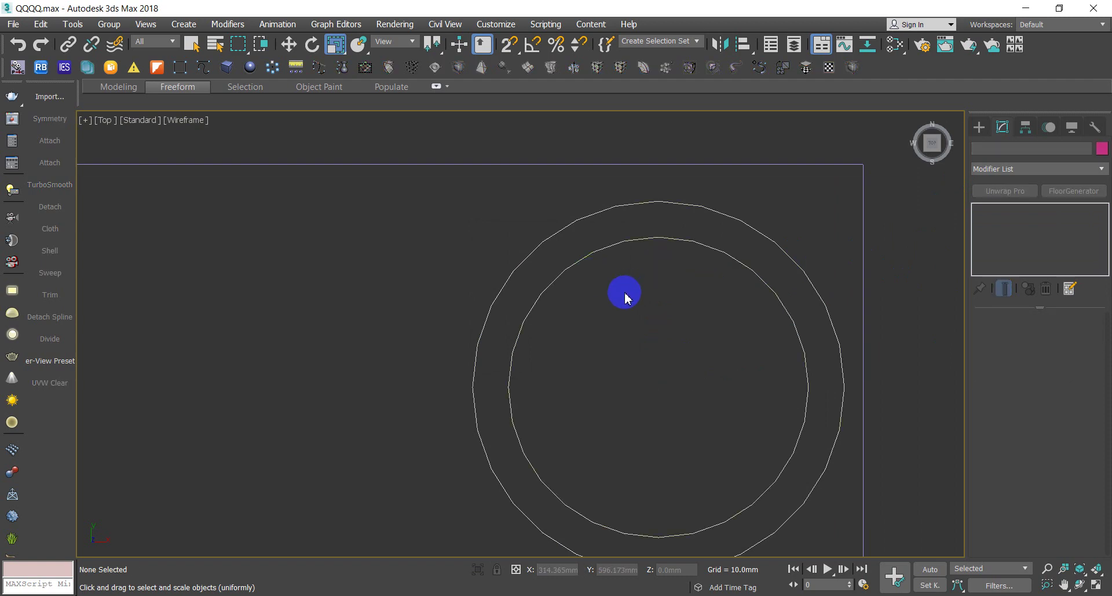
pyautogui.click(640, 243)
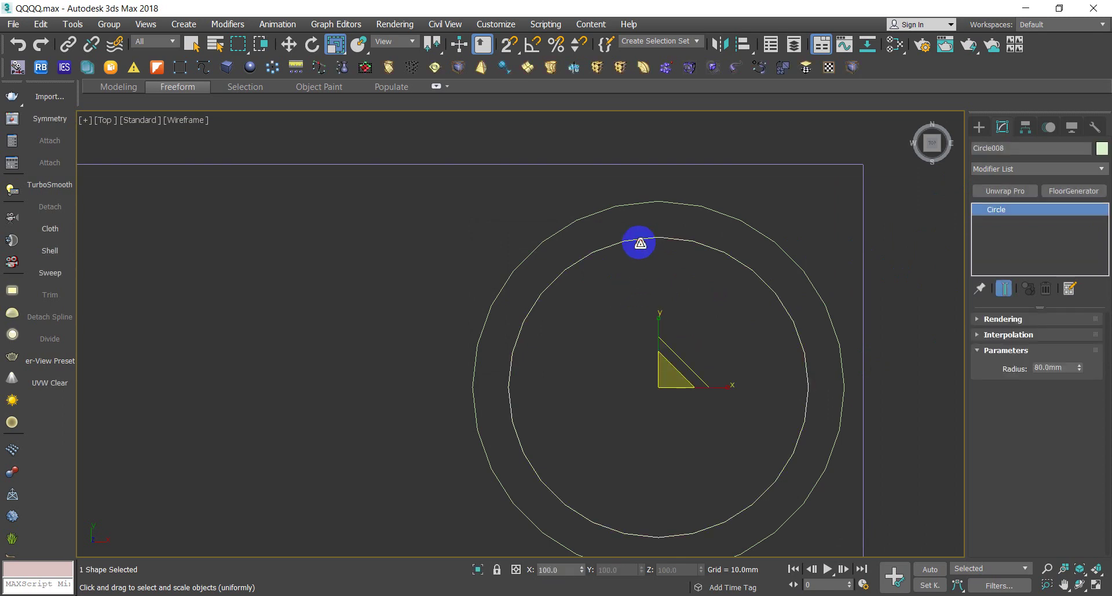
pyautogui.press('Delete')
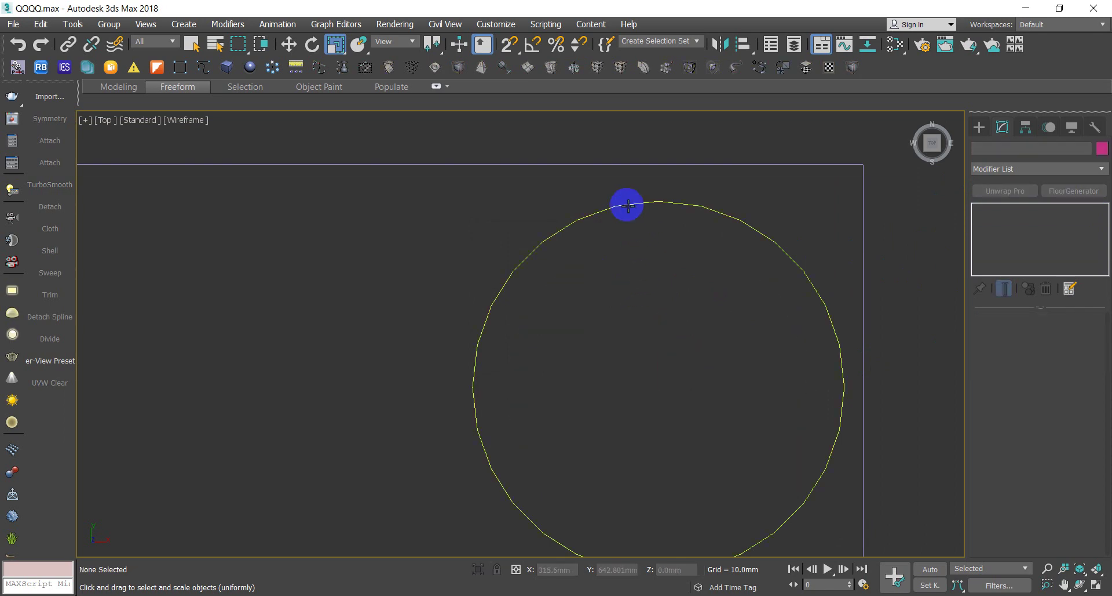
# Convert Circle007 to an Editable Spline and select it at Spline level
pyautogui.click(627, 205)
pyautogui.press('F3')
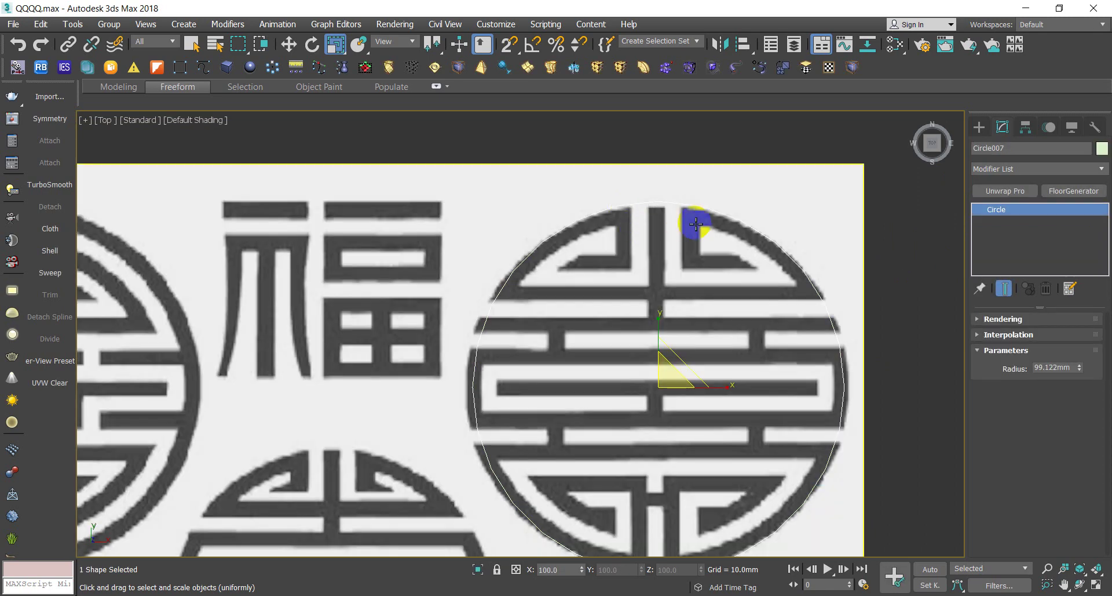
pyautogui.rightClick(700, 209)
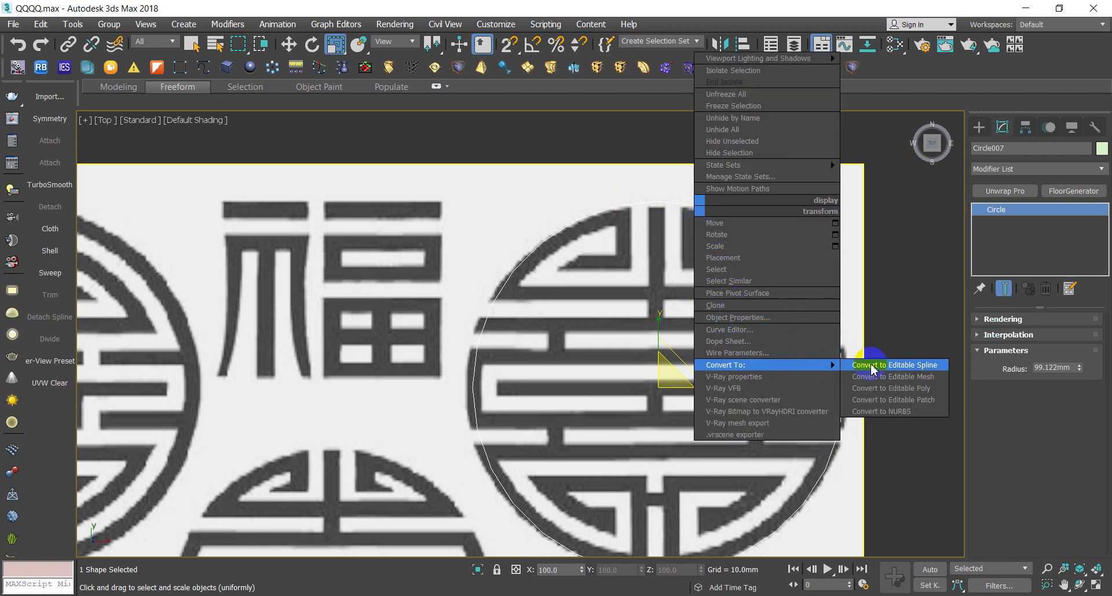
pyautogui.click(881, 365)
pyautogui.click(1055, 372)
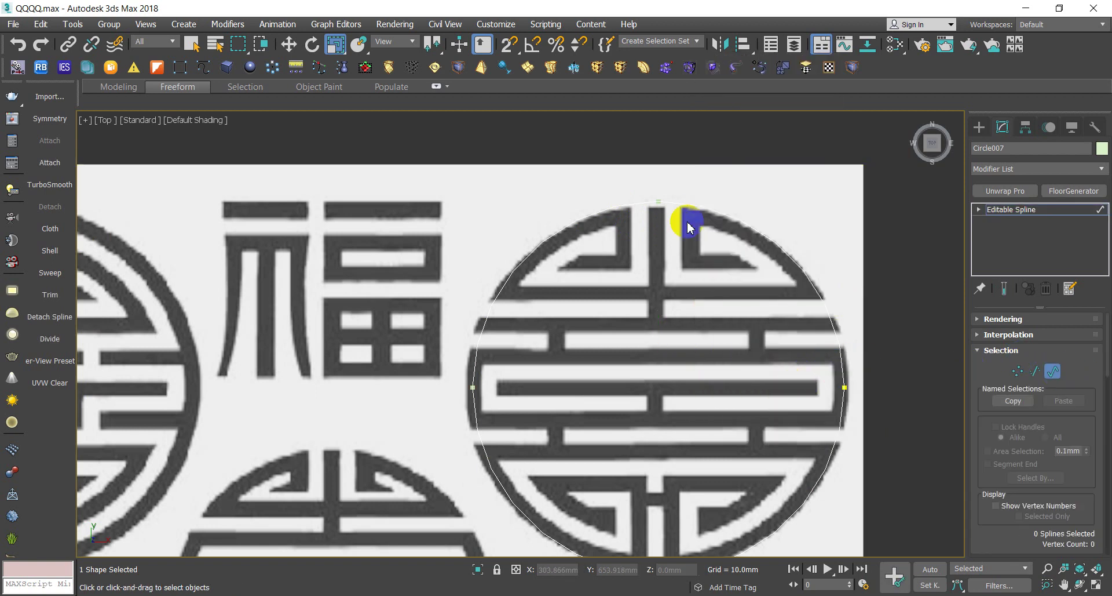
pyautogui.click(510, 308)
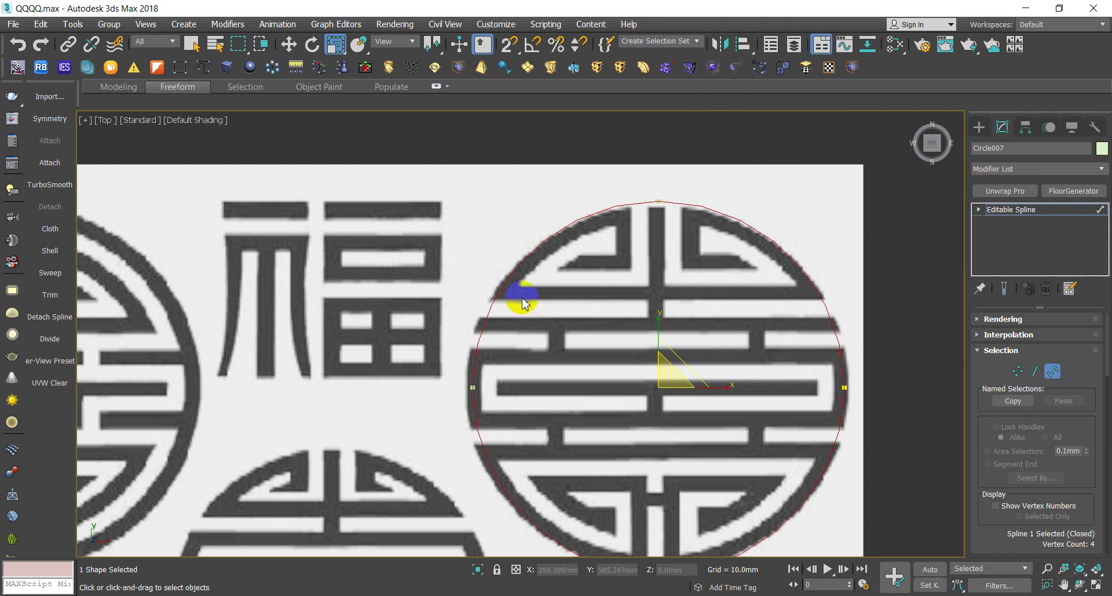
# Activate the Geometry rollout's Outline tool for the circle spline with the reference image shaded
pyautogui.scroll(-4, 525, 325)
pyautogui.press('F3')
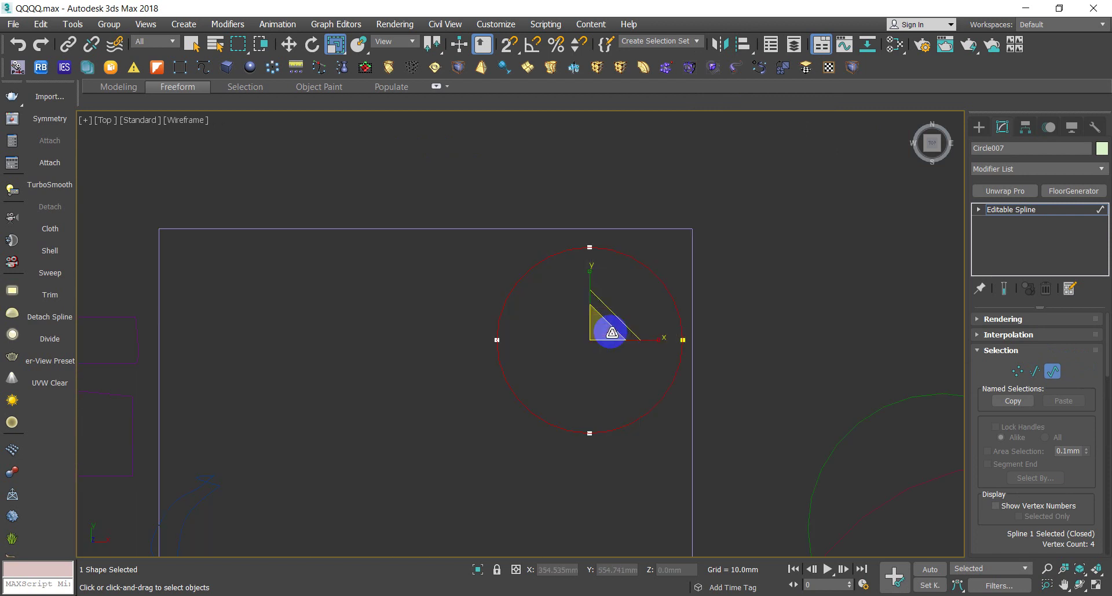
pyautogui.press('F3')
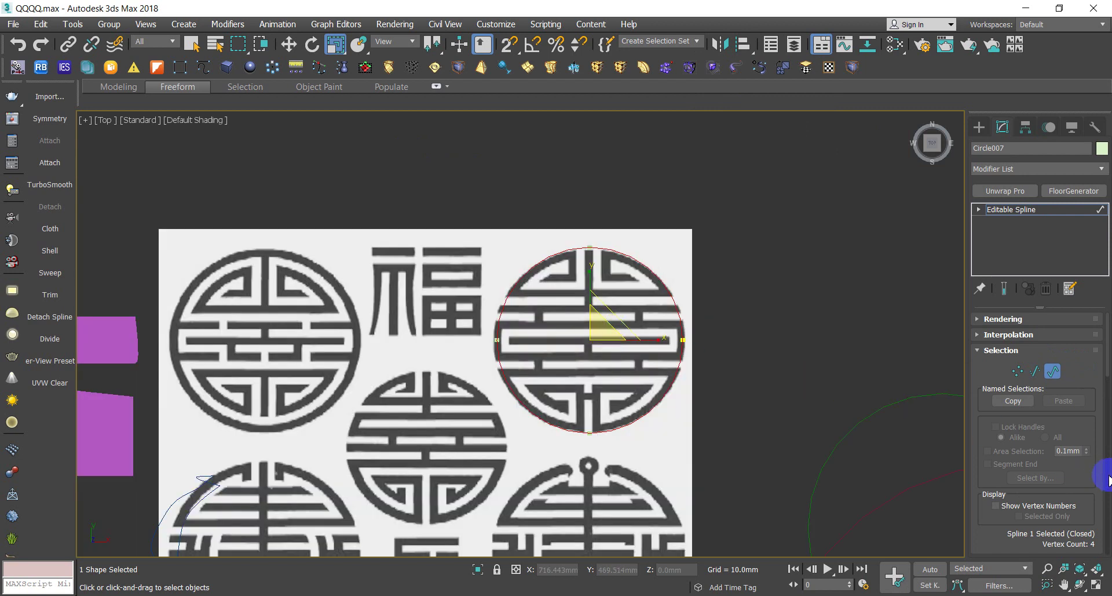
pyautogui.scroll(-5, 1108, 392)
pyautogui.moveTo(1108, 392); pyautogui.dragTo(1108, 429)
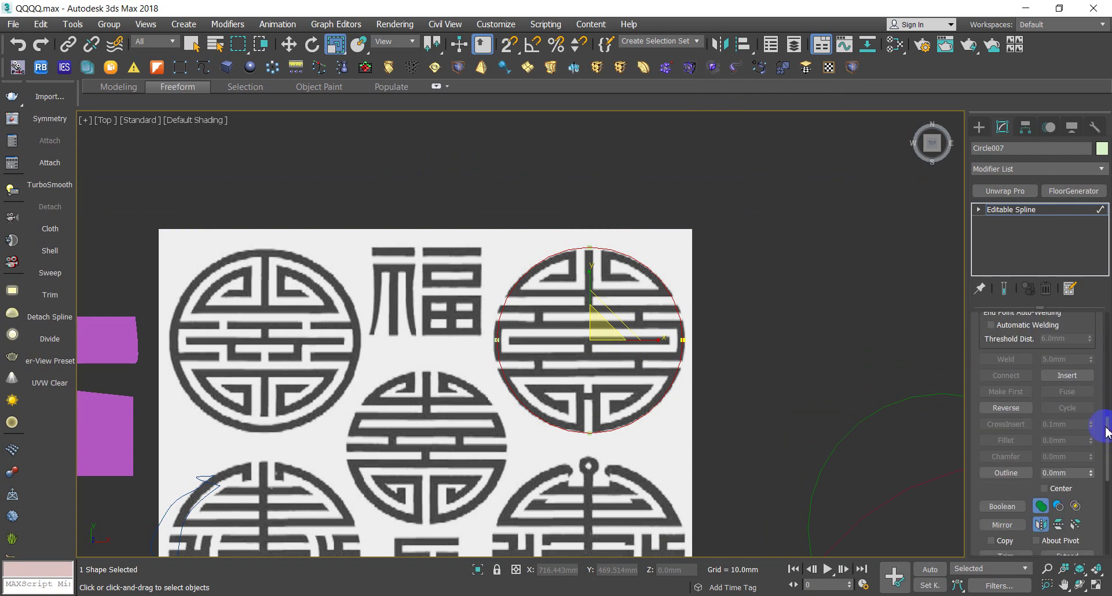
pyautogui.click(1003, 473)
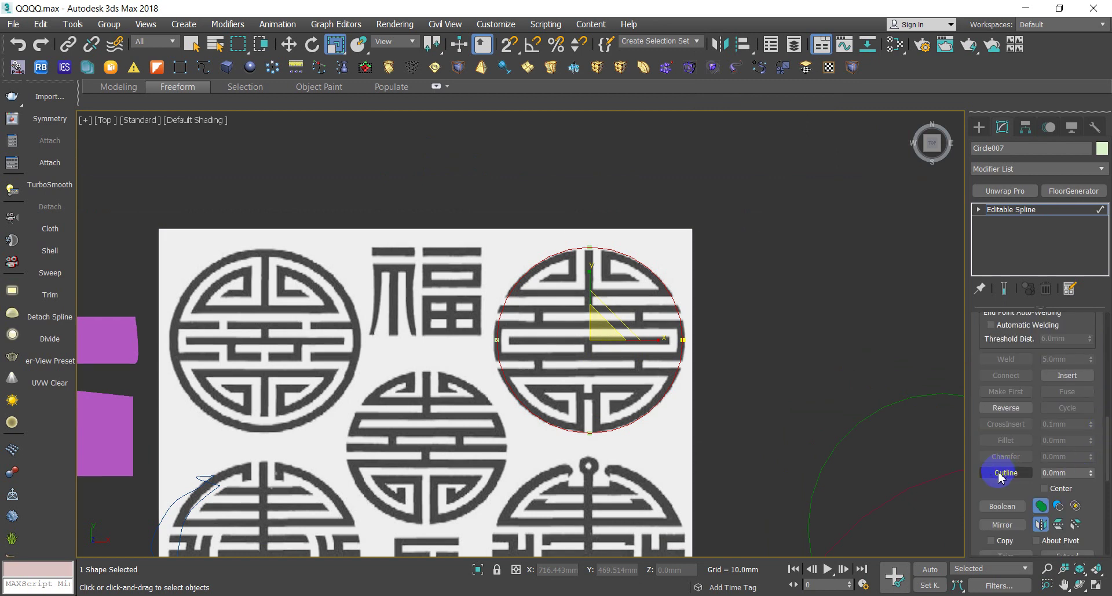
pyautogui.click(1052, 473)
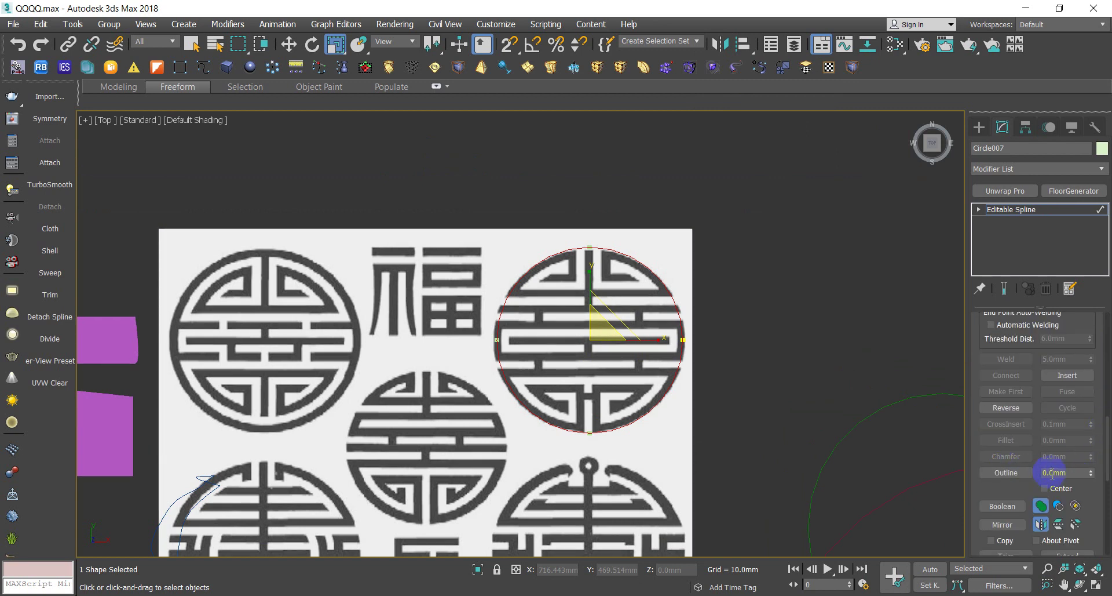
pyautogui.click(638, 298)
pyautogui.click(997, 474)
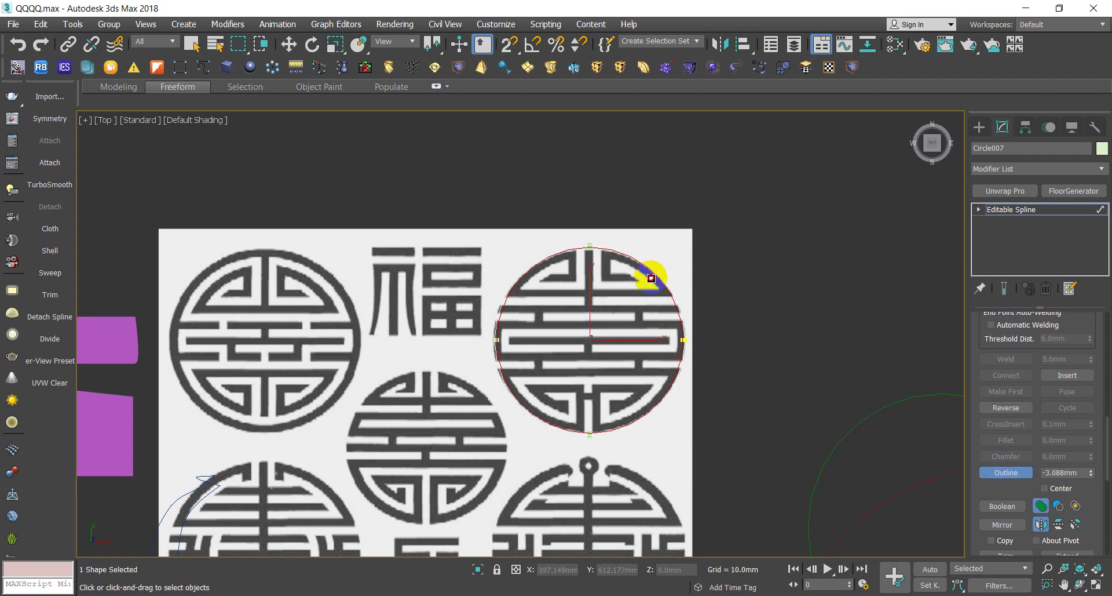
# Add concentric outline rings, including 10mm and -10 offsets, and toggle Center
pyautogui.moveTo(651, 278); pyautogui.dragTo(662, 270)
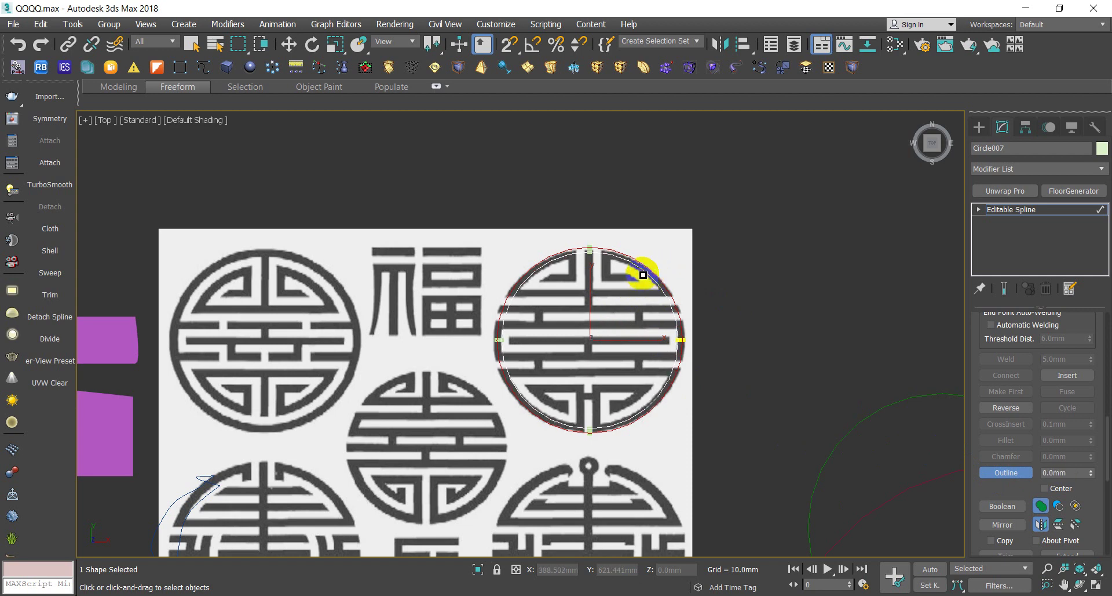
pyautogui.scroll(3, 643, 275)
pyautogui.moveTo(641, 269)
pyautogui.mouseDown()
pyautogui.moveTo(665, 246)
pyautogui.moveTo(657, 311)
pyautogui.moveTo(688, 268)
pyautogui.moveTo(613, 340)
pyautogui.moveTo(623, 344)
pyautogui.moveTo(636, 318)
pyautogui.moveTo(629, 393)
pyautogui.mouseUp()
pyautogui.write('10')
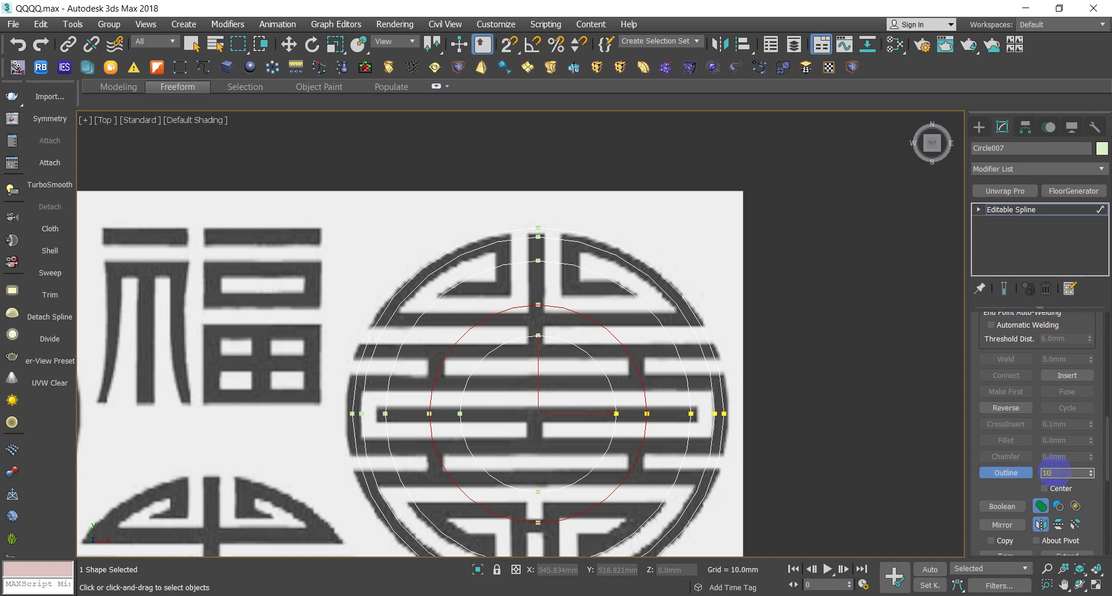
pyautogui.press('Return')
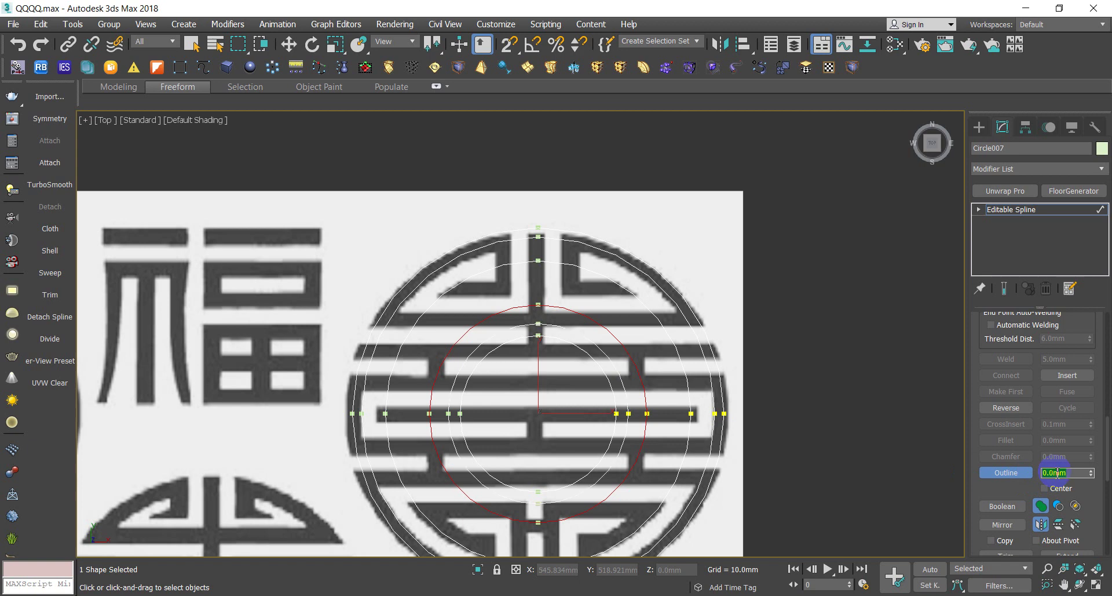
pyautogui.moveTo(615, 396); pyautogui.dragTo(614, 393)
pyautogui.write('-10')
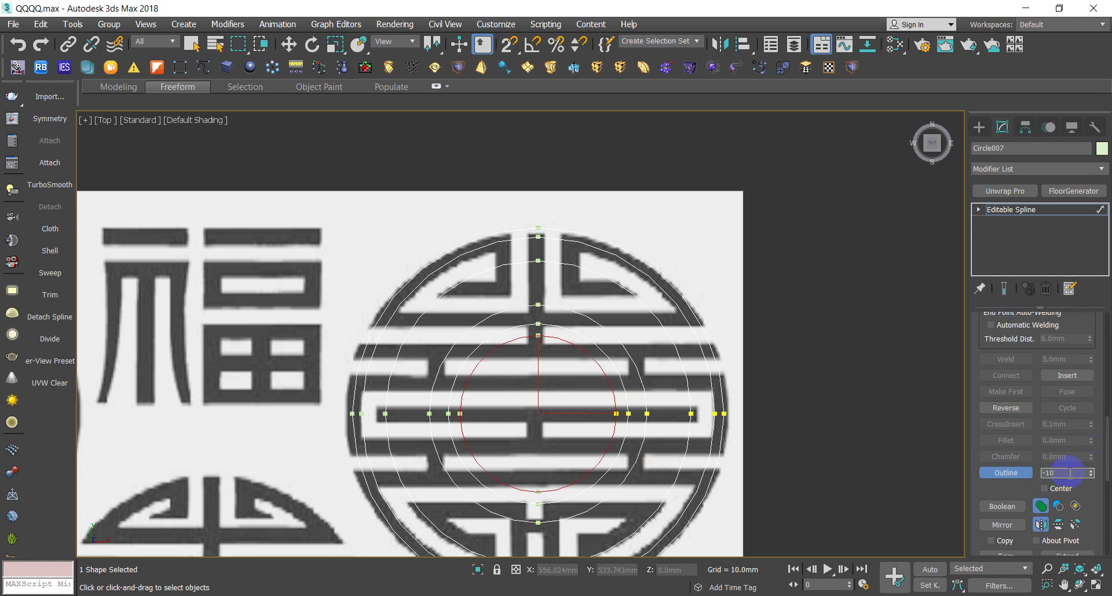
pyautogui.press('Return')
pyautogui.click(1046, 488)
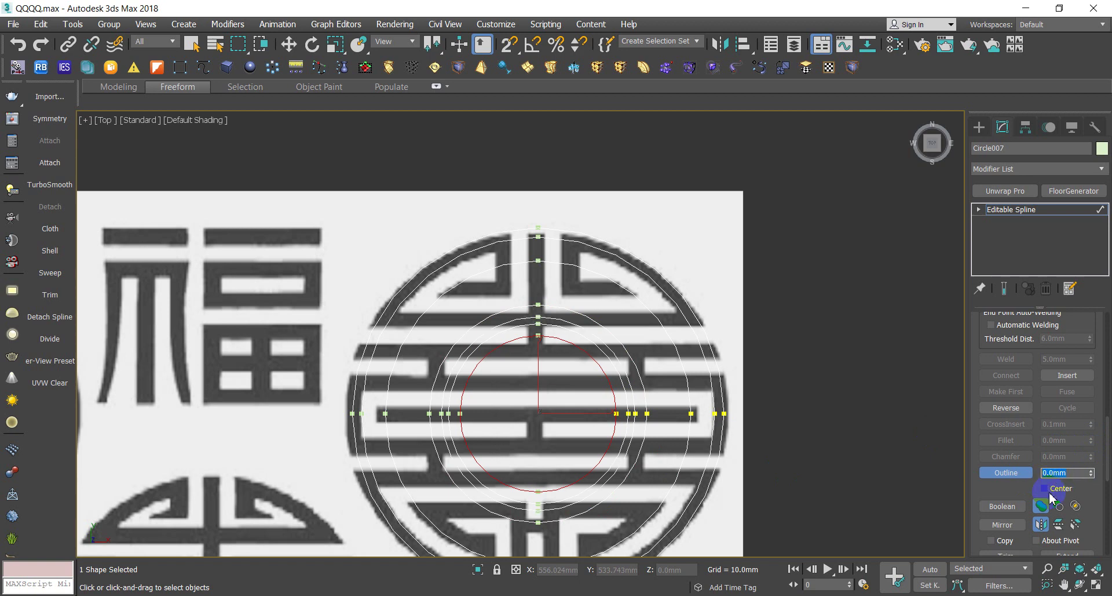
# Activate Outline on the other circle and pan over to the Rectangle002 chair profile
pyautogui.scroll(-5, 839, 427)
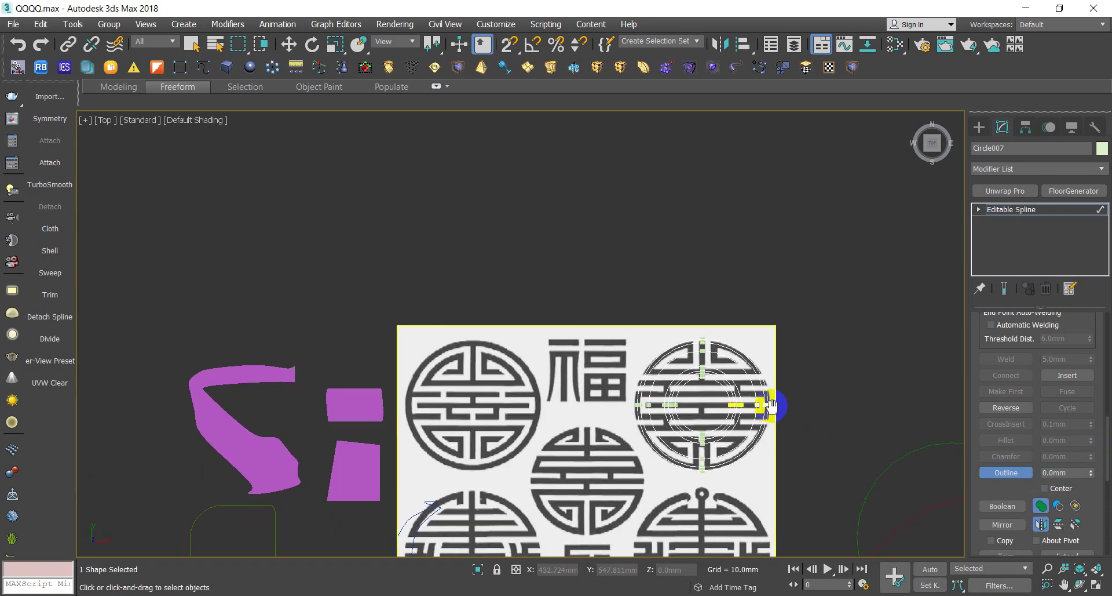
pyautogui.moveTo(775, 405); pyautogui.dragTo(763, 397, button='middle')
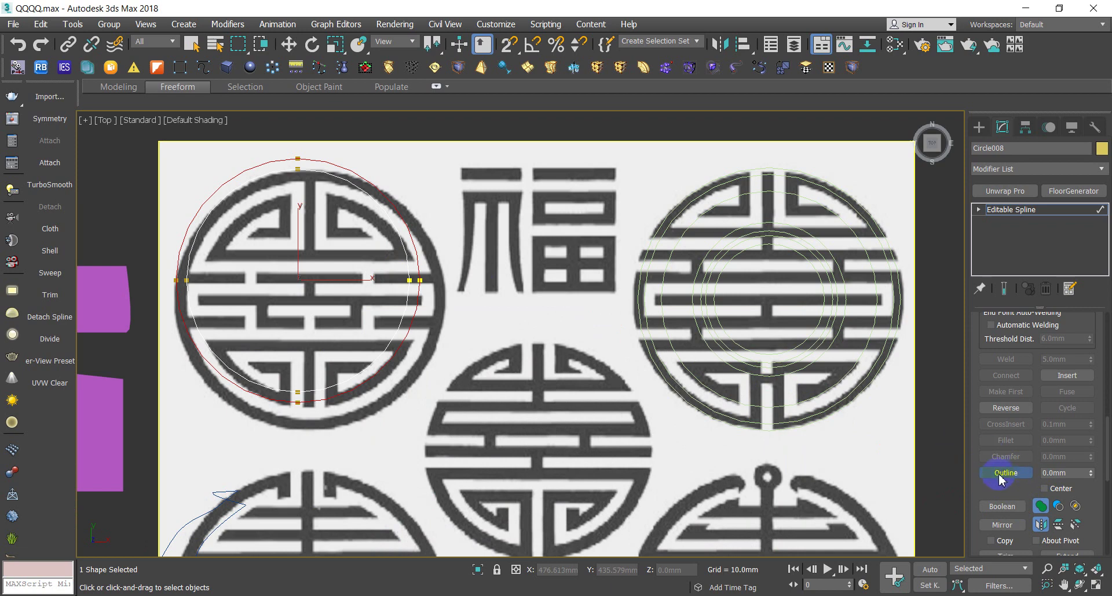
pyautogui.click(1013, 473)
pyautogui.moveTo(615, 355); pyautogui.dragTo(529, 261, button='middle')
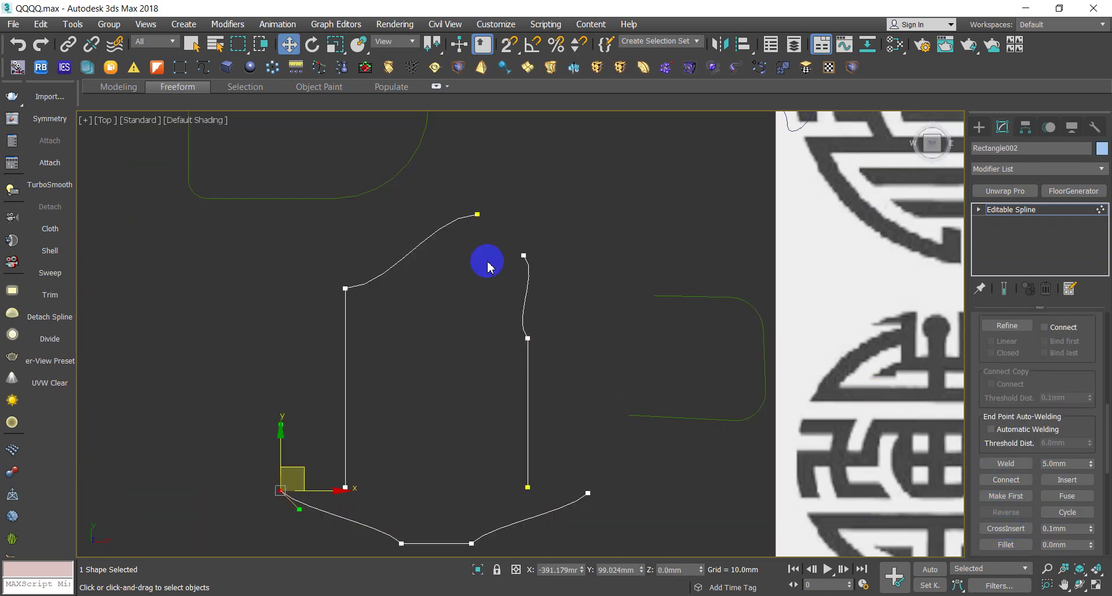
# Select the top and bottom open endpoint vertices of the chair profile
pyautogui.keyDown('alt'); pyautogui.click(478, 220); pyautogui.keyUp('alt')
pyautogui.keyDown('ctrl'); pyautogui.click(478, 216); pyautogui.keyUp('ctrl')
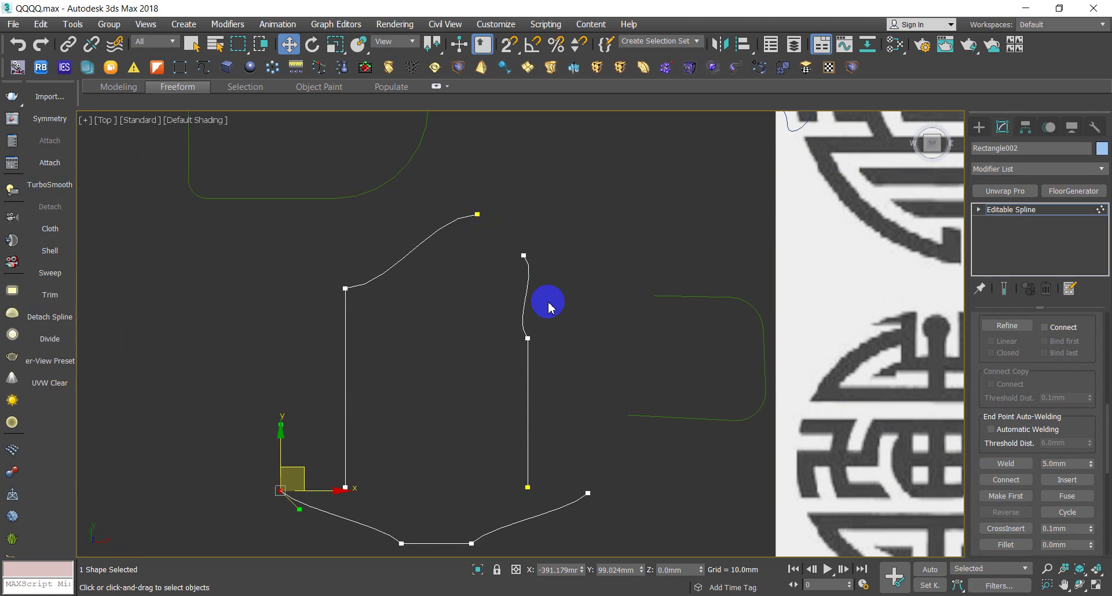
pyautogui.keyDown('ctrl'); pyautogui.click(528, 338); pyautogui.keyUp('ctrl')
pyautogui.keyDown('alt'); pyautogui.click(528, 338); pyautogui.keyUp('alt')
pyautogui.keyDown('alt'); pyautogui.click(476, 215); pyautogui.keyUp('alt')
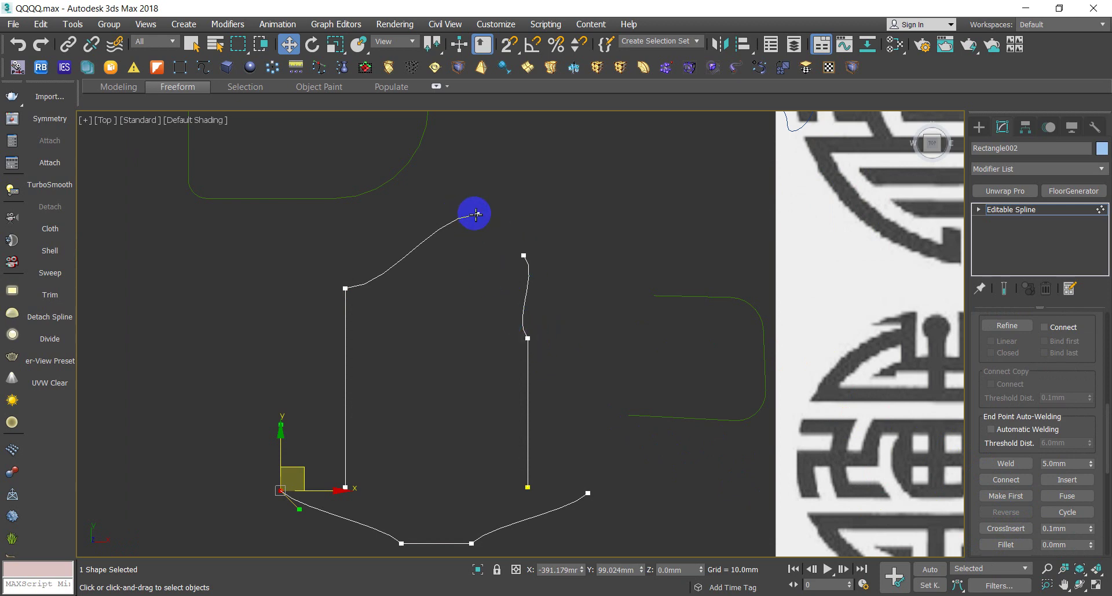
pyautogui.keyDown('ctrl'); pyautogui.click(477, 214); pyautogui.keyUp('ctrl')
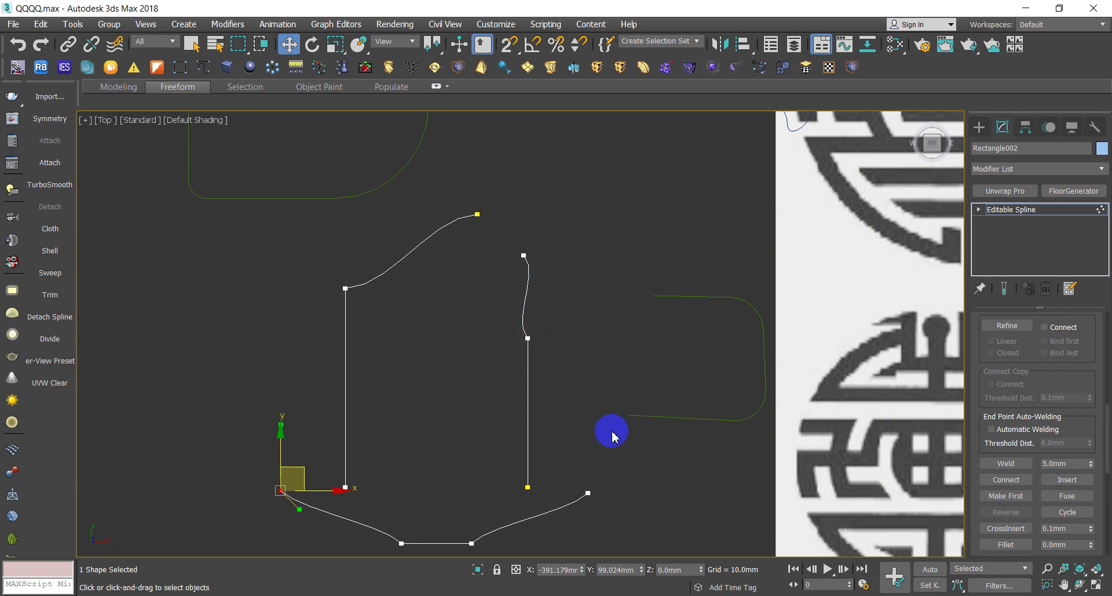
# Connect the top endpoint to the right curve's end and the bottom endpoint to the lower-left corner
pyautogui.click(1006, 479)
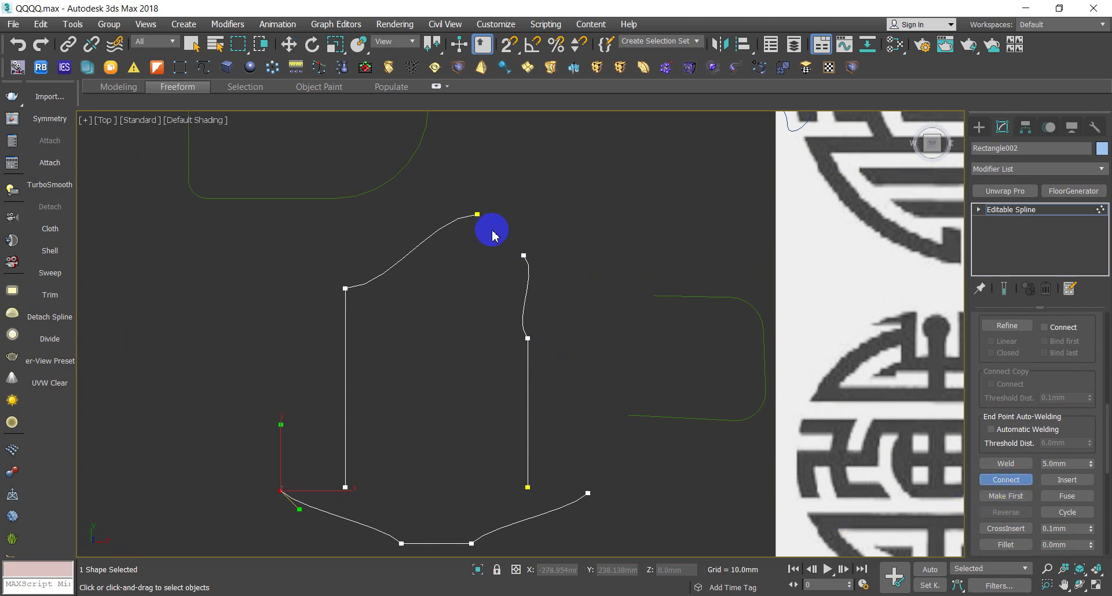
pyautogui.moveTo(479, 217); pyautogui.dragTo(516, 290)
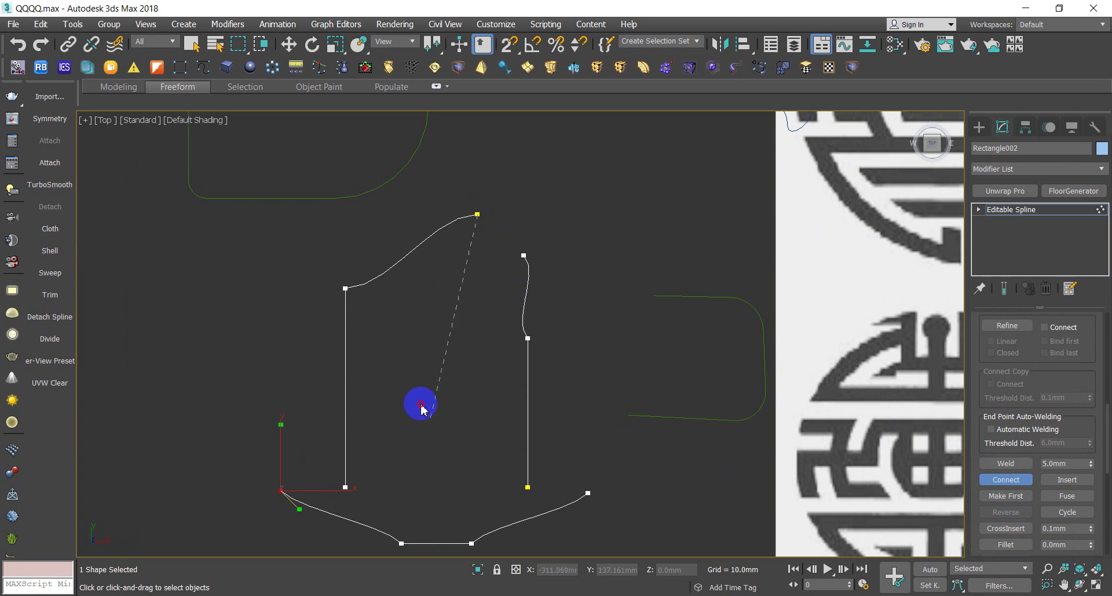
pyautogui.moveTo(508, 290)
pyautogui.mouseDown()
pyautogui.moveTo(598, 487)
pyautogui.moveTo(518, 338)
pyautogui.moveTo(621, 437)
pyautogui.moveTo(593, 482)
pyautogui.moveTo(519, 255)
pyautogui.moveTo(529, 468)
pyautogui.moveTo(516, 435)
pyautogui.moveTo(518, 252)
pyautogui.mouseUp()
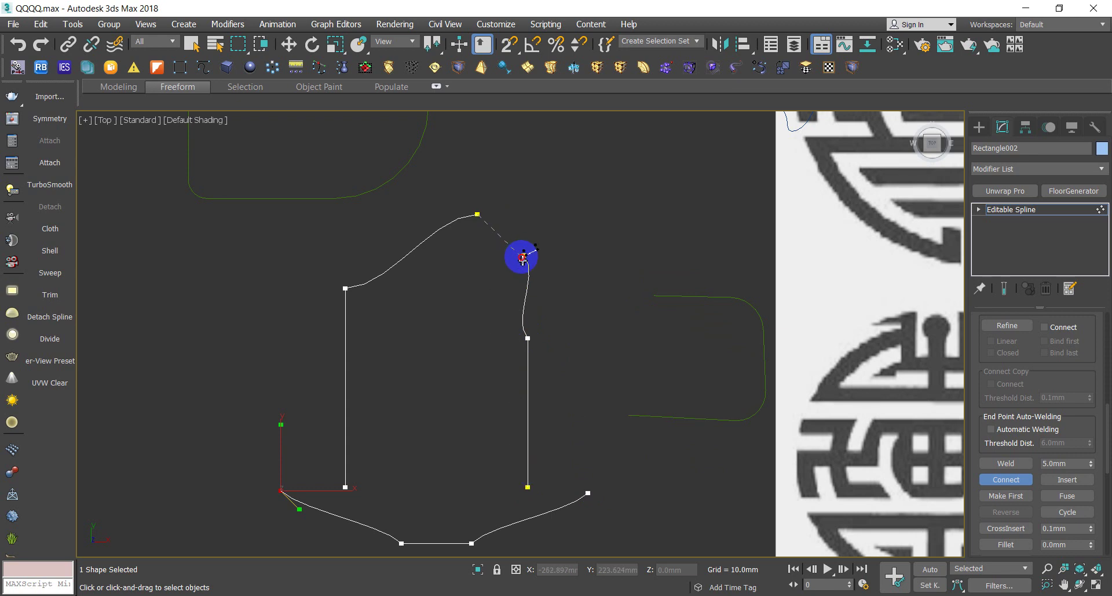
pyautogui.moveTo(523, 262)
pyautogui.mouseDown()
pyautogui.moveTo(542, 485)
pyautogui.moveTo(590, 494)
pyautogui.mouseUp()
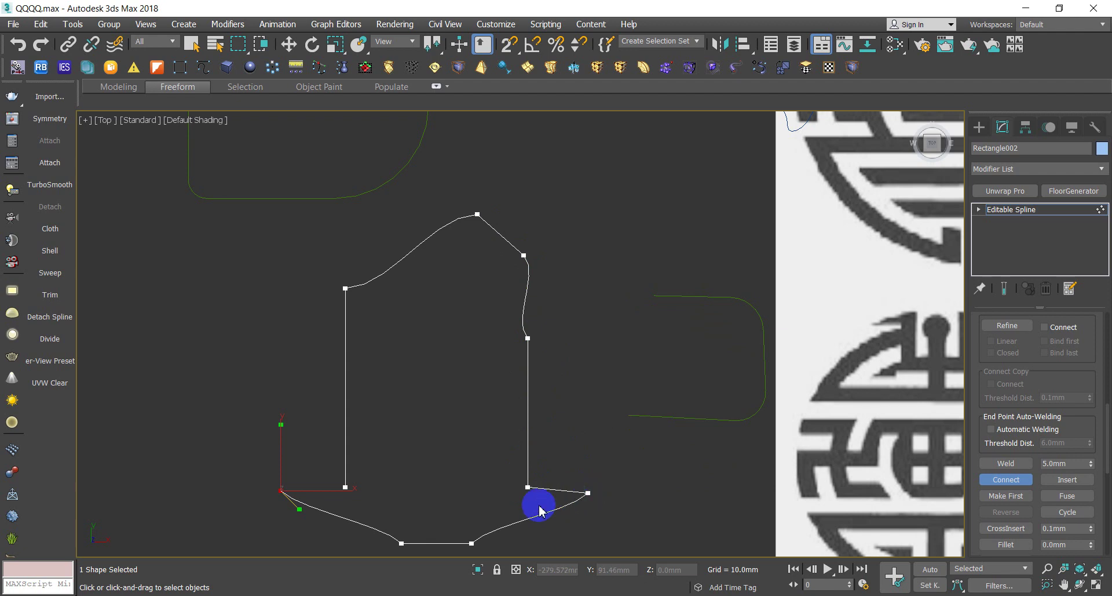
pyautogui.scroll(4, 345, 491)
pyautogui.scroll(2, 405, 469)
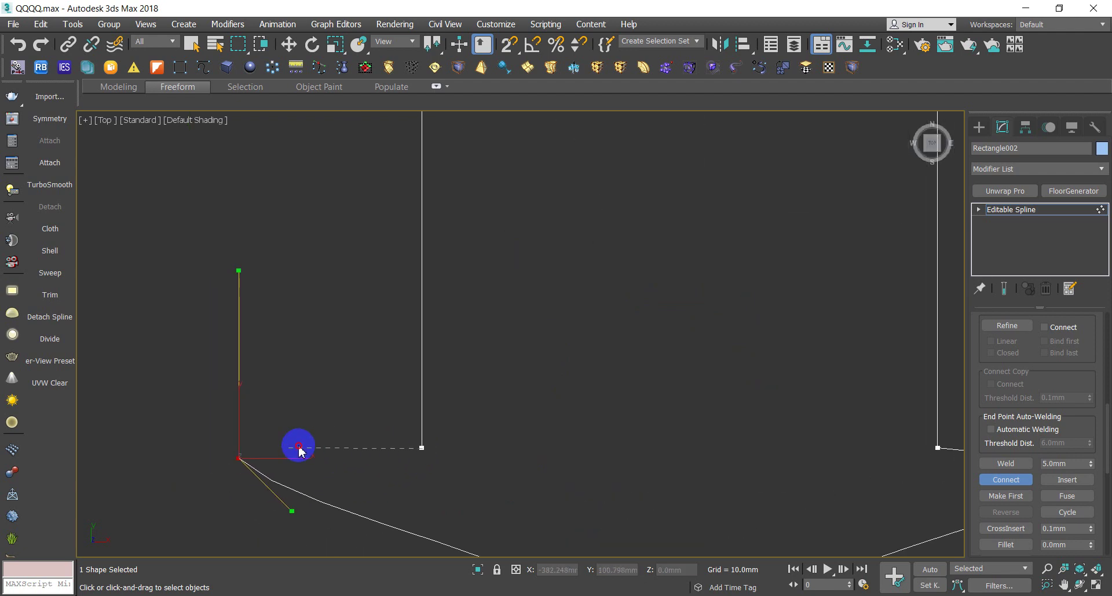
pyautogui.moveTo(424, 452); pyautogui.dragTo(238, 459)
pyautogui.scroll(-3, 448, 420)
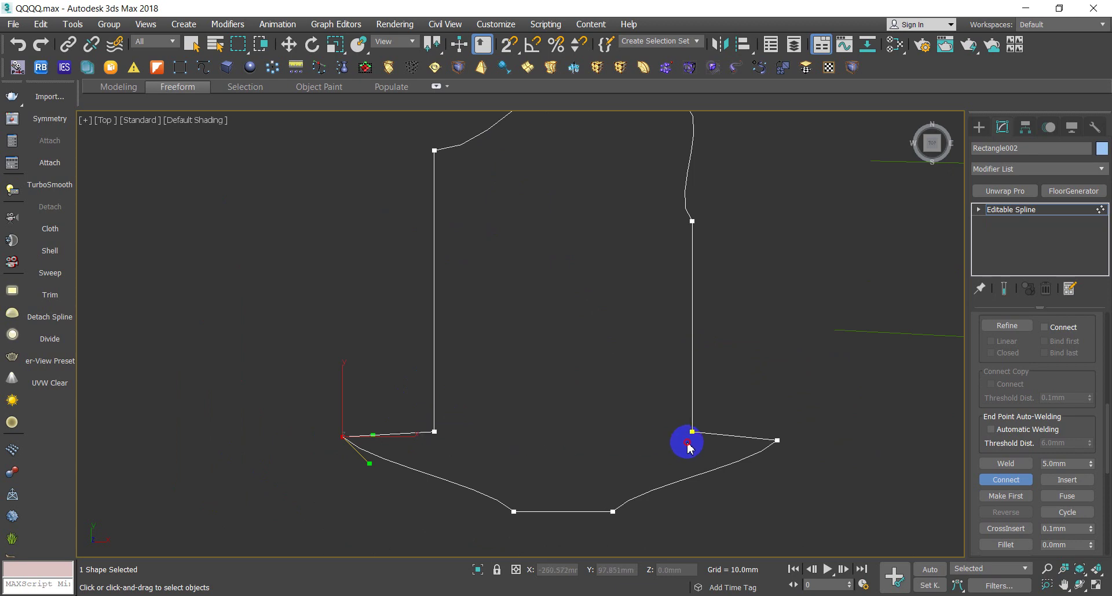
pyautogui.scroll(-3, 558, 425)
pyautogui.rightClick(559, 425)
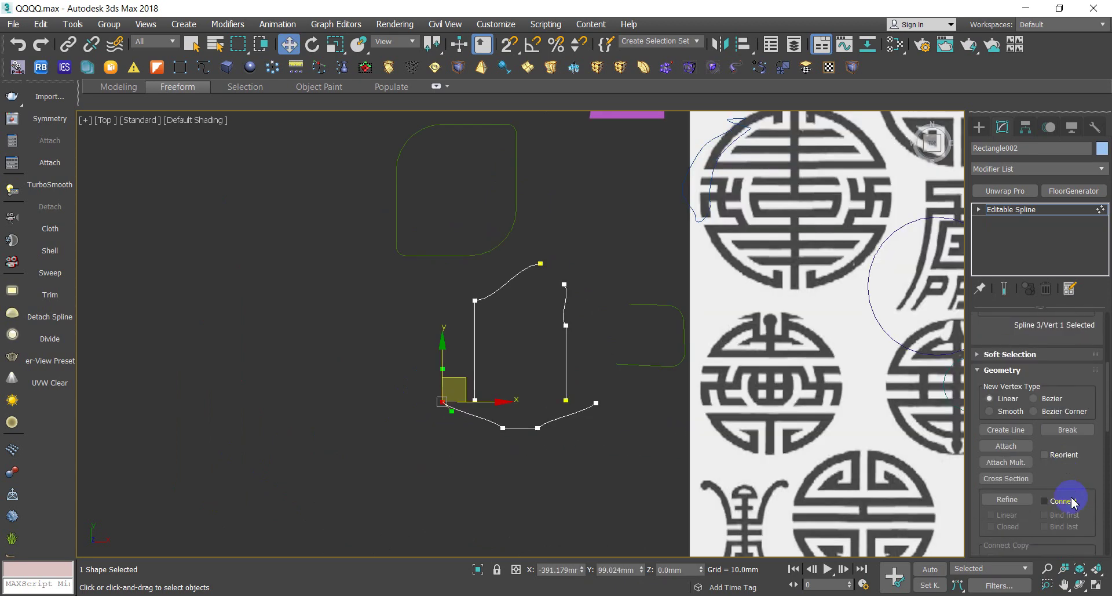
# Close the remaining top and lower-left gaps, then nudge the lower-left vertex slightly
pyautogui.scroll(-2, 1072, 497)
pyautogui.scroll(-2, 1075, 499)
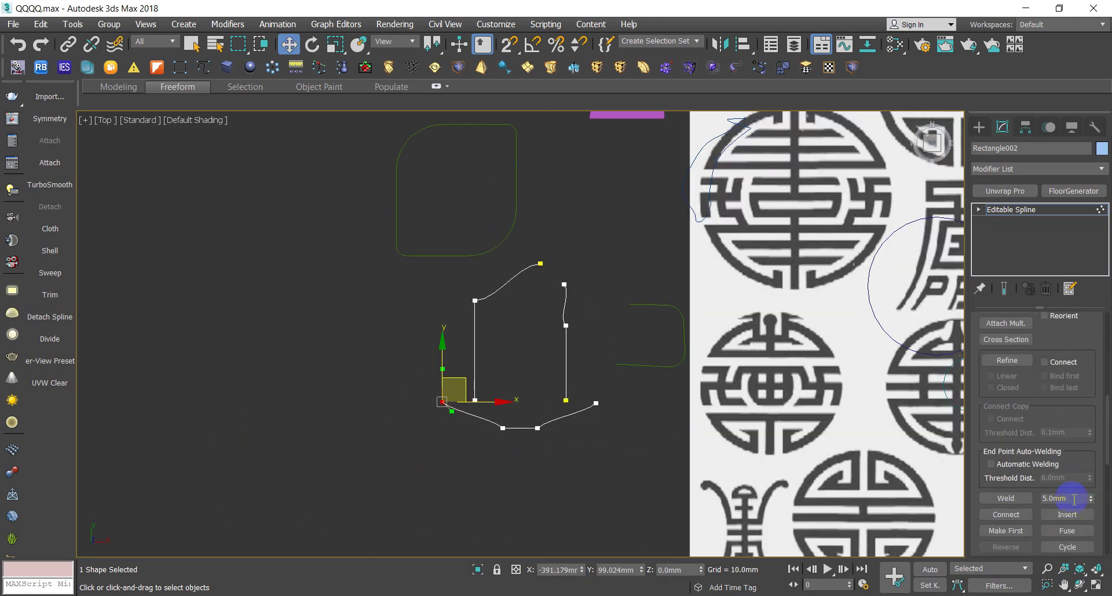
pyautogui.click(1019, 515)
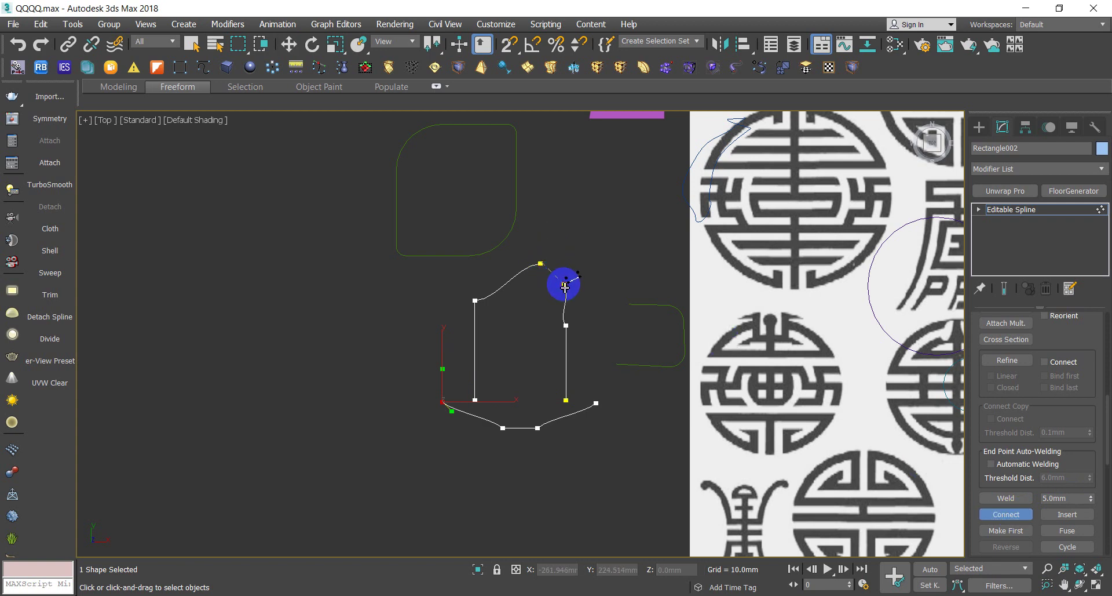
pyautogui.moveTo(541, 263); pyautogui.dragTo(565, 286)
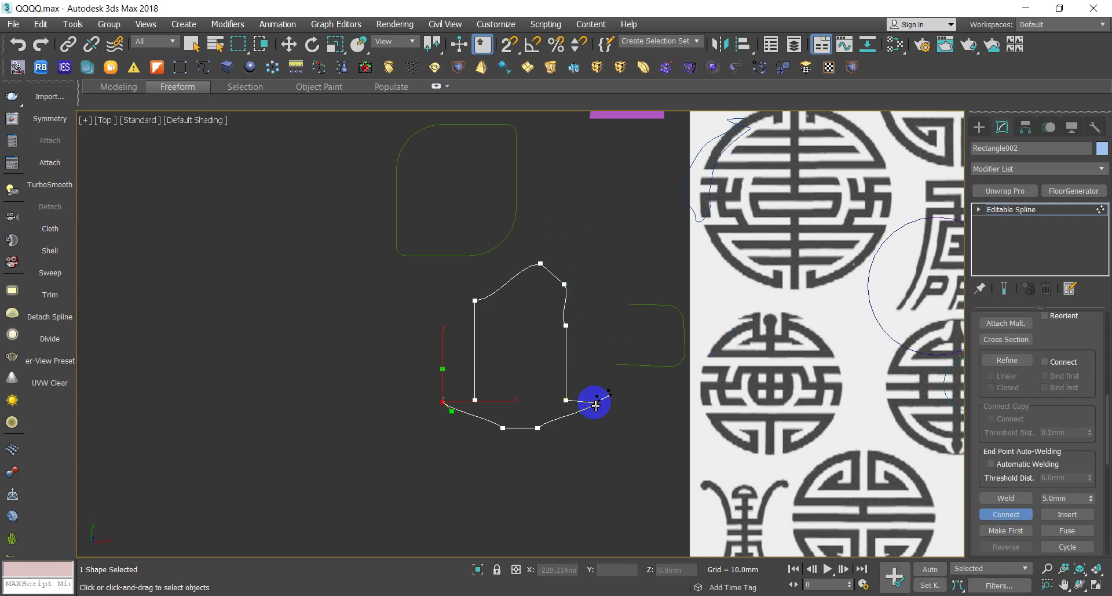
pyautogui.scroll(3, 450, 410)
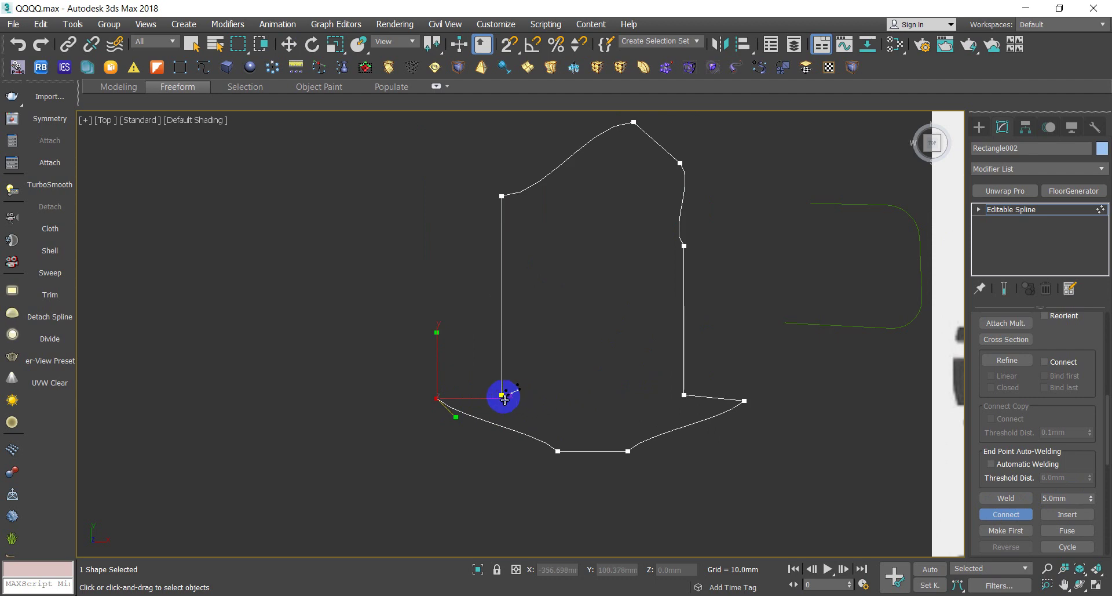
pyautogui.moveTo(505, 400); pyautogui.dragTo(437, 398)
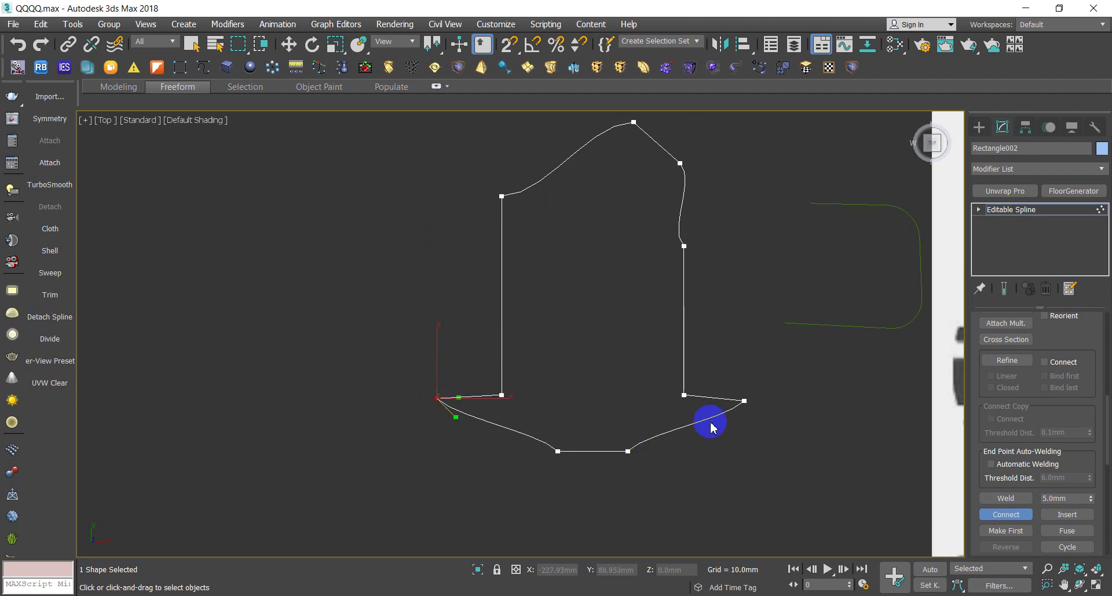
pyautogui.press('w')
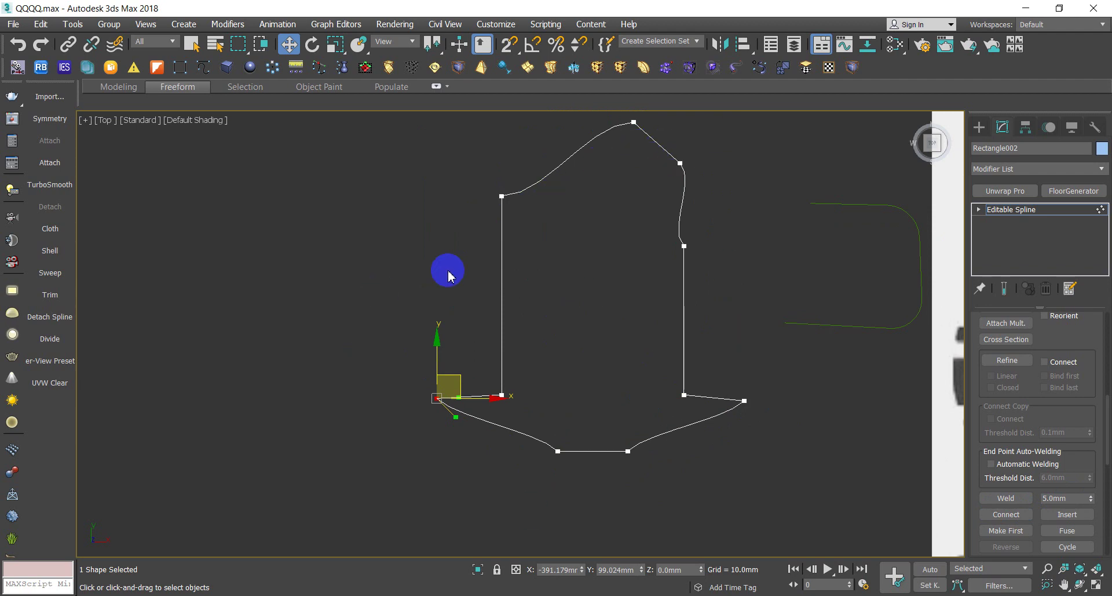
pyautogui.scroll(-3, 611, 356)
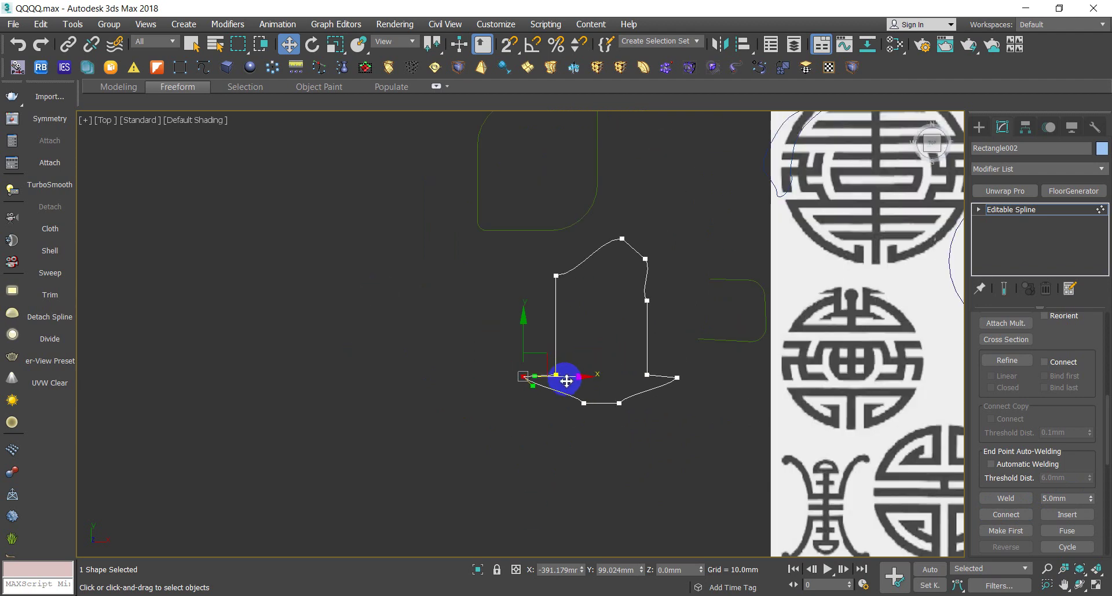
pyautogui.moveTo(565, 398); pyautogui.dragTo(580, 398)
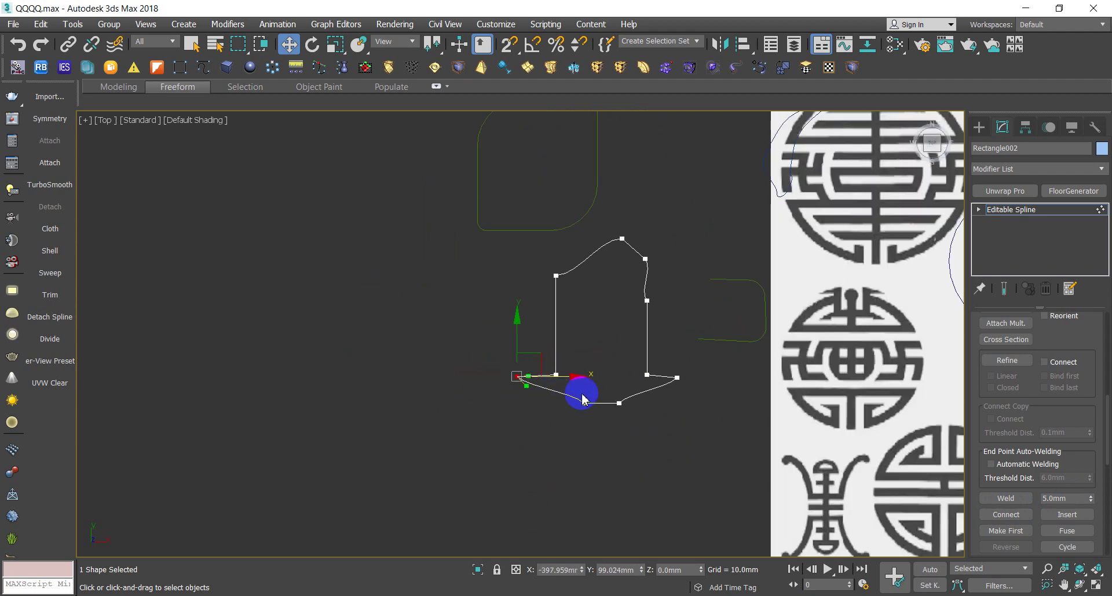
# Clone the chair outline as a copy placed to its left
pyautogui.press('1')
pyautogui.keyDown('shift'); pyautogui.moveTo(628, 340); pyautogui.dragTo(437, 340); pyautogui.keyUp('shift')
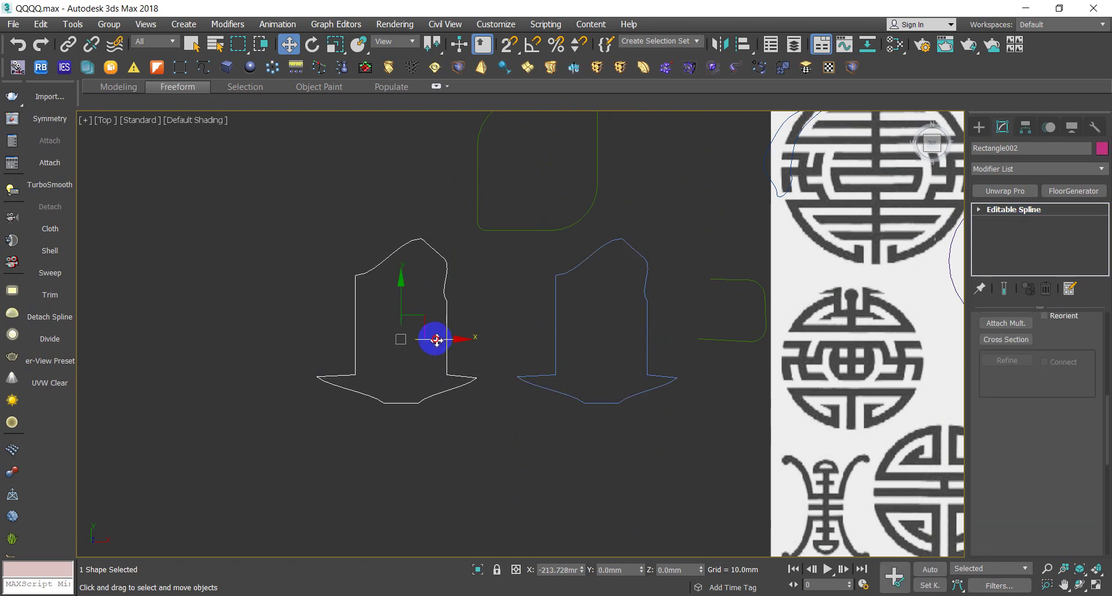
pyautogui.click(559, 366)
# Weld the joined lower-left corner vertices of the right-hand outline Rectangle002
pyautogui.click(598, 443)
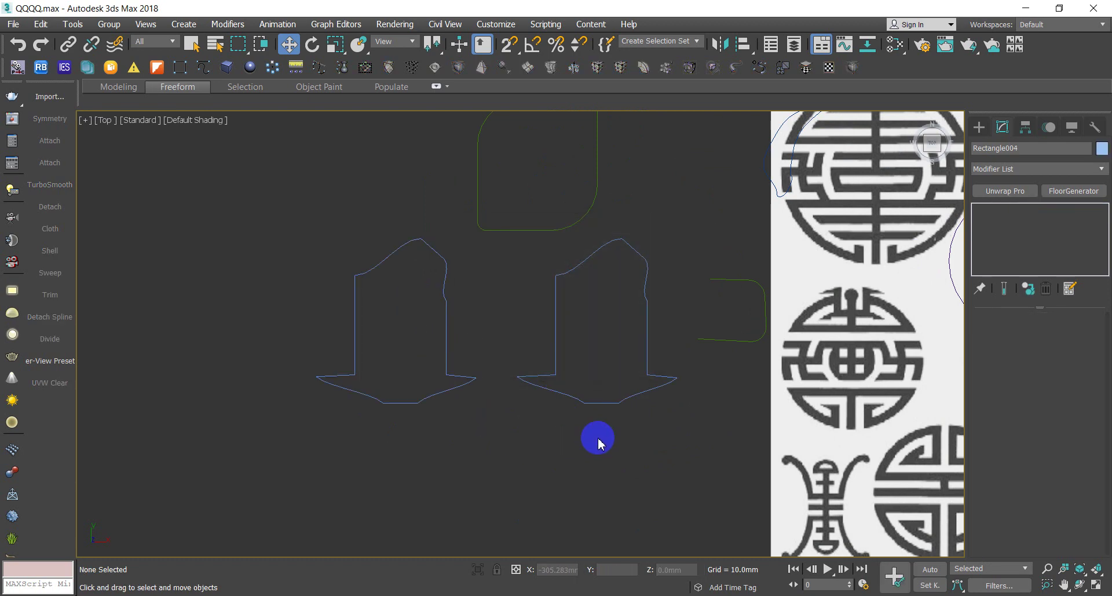
pyautogui.moveTo(600, 420); pyautogui.dragTo(566, 384)
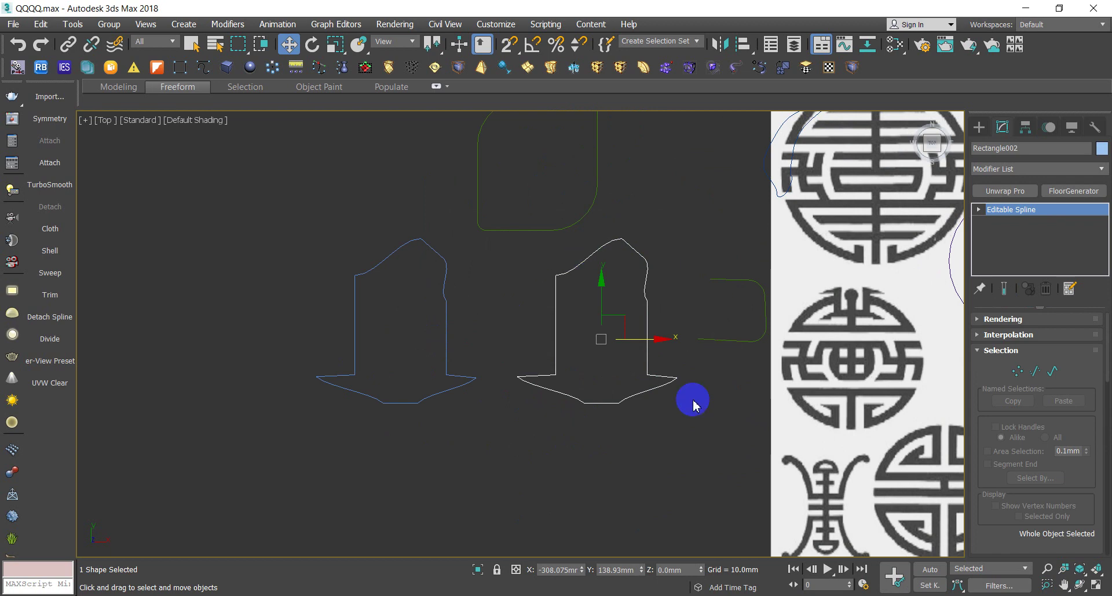
pyautogui.click(844, 364)
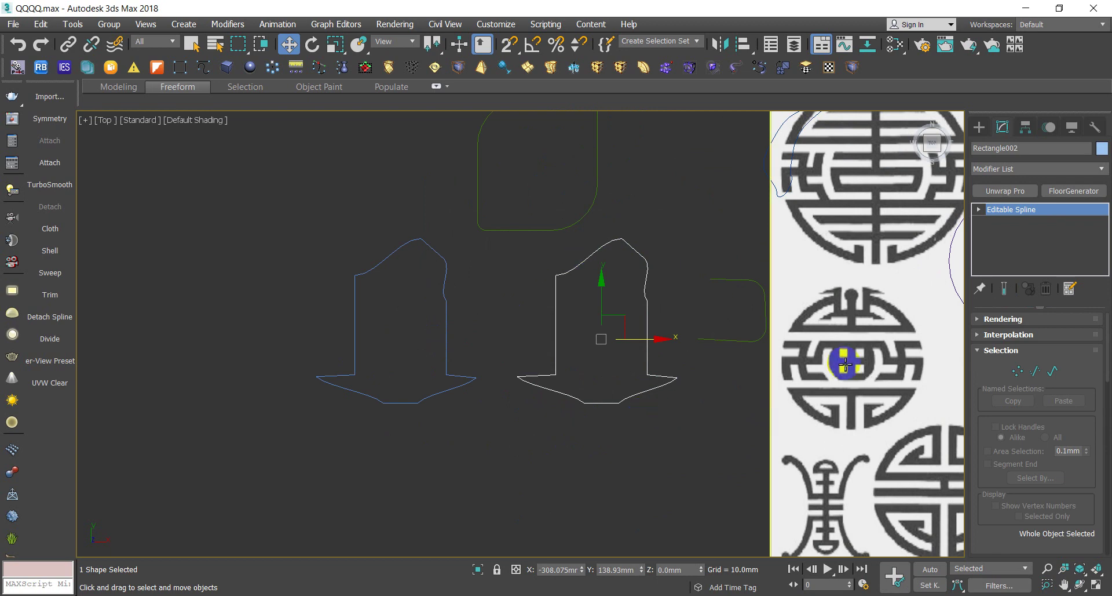
pyautogui.click(1018, 371)
pyautogui.click(517, 377)
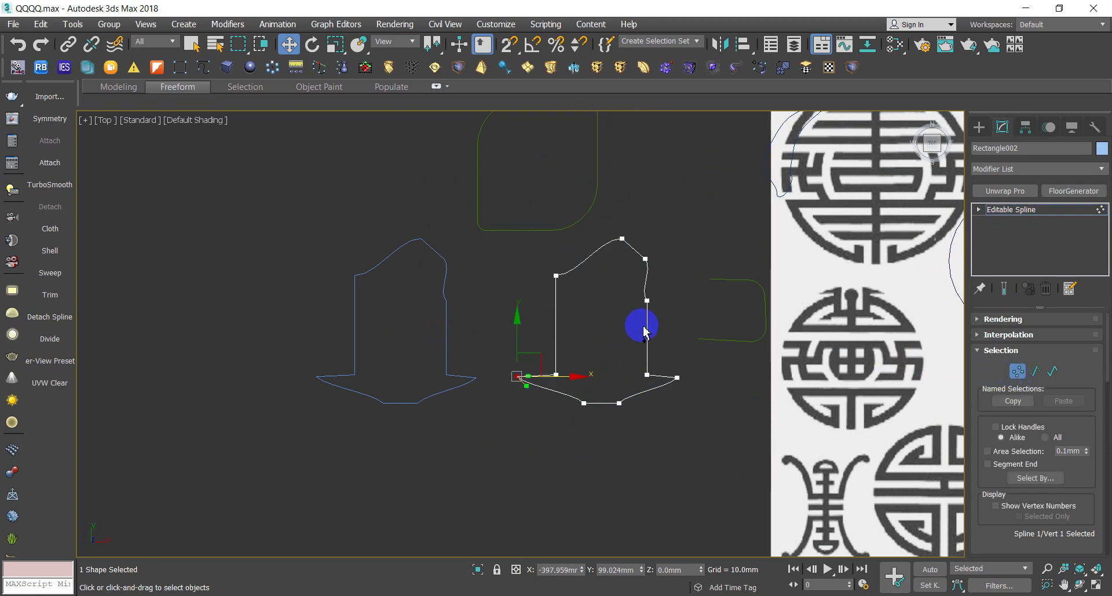
pyautogui.rightClick(595, 302)
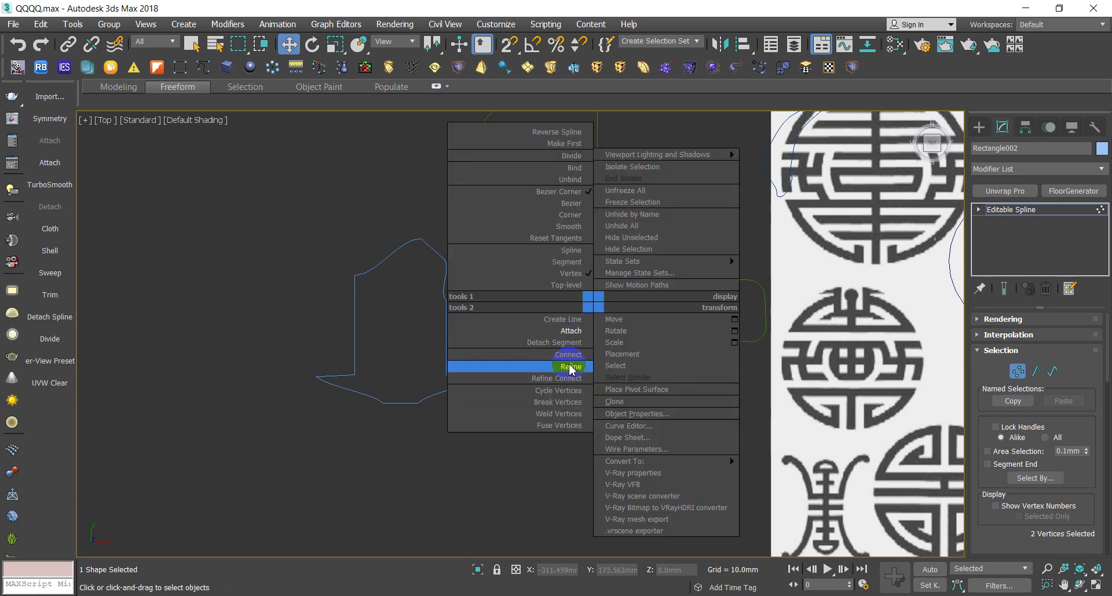
pyautogui.click(796, 371)
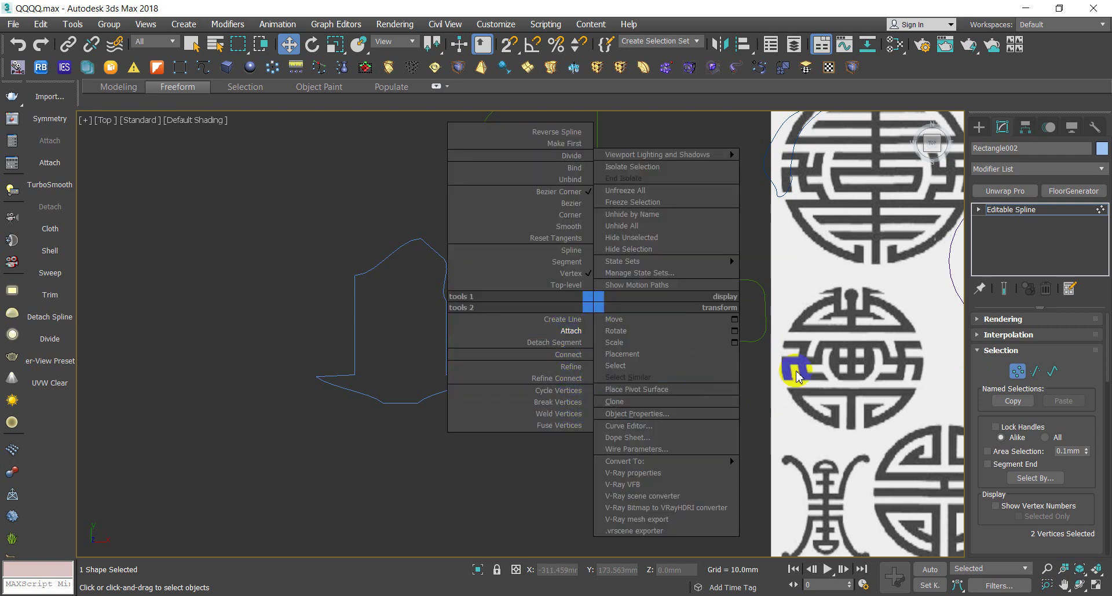
pyautogui.click(571, 413)
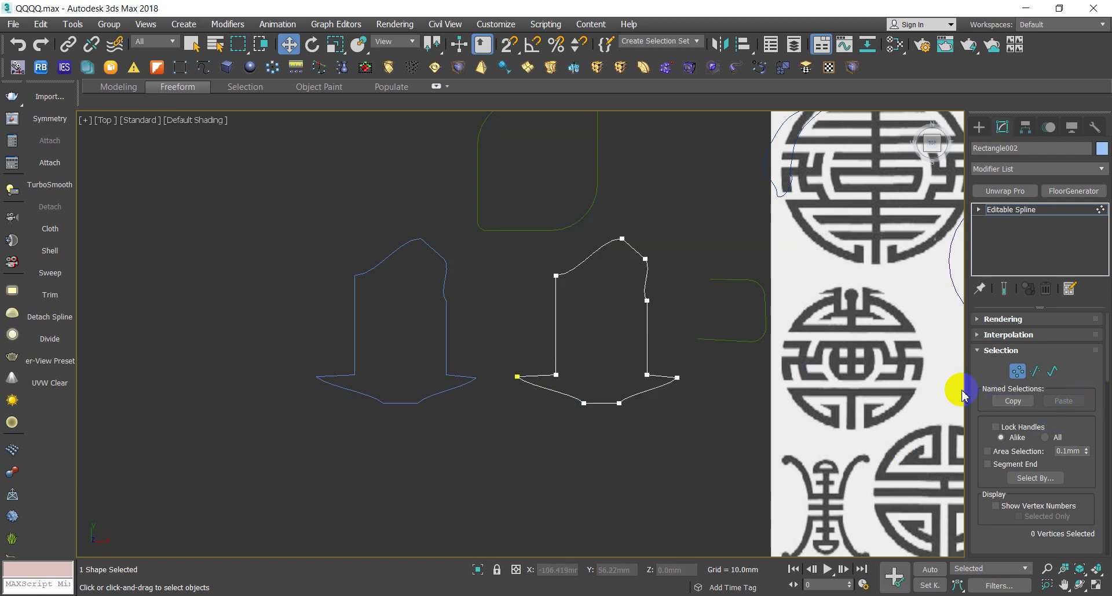
pyautogui.rightClick(567, 363)
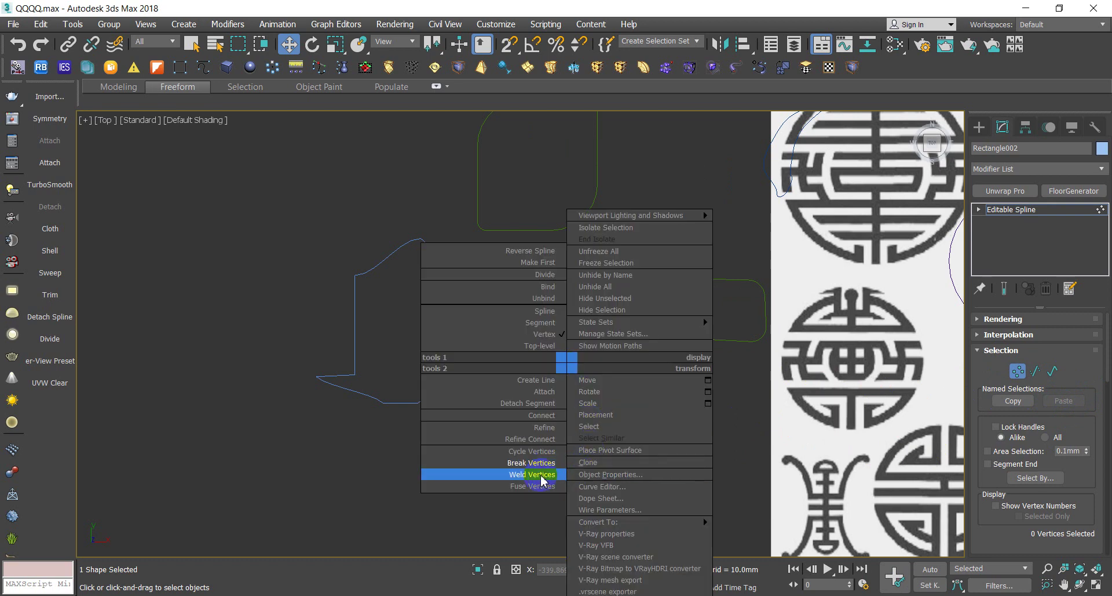
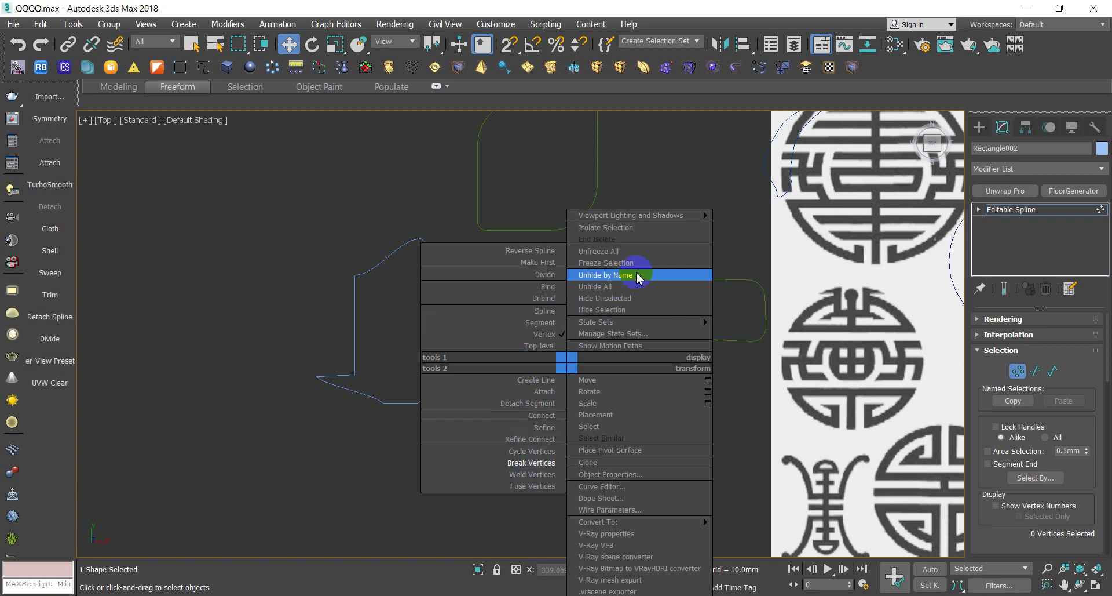
# Exit Vertex mode, then box-select both bell outlines and move them down-left
pyautogui.click(265, 363)
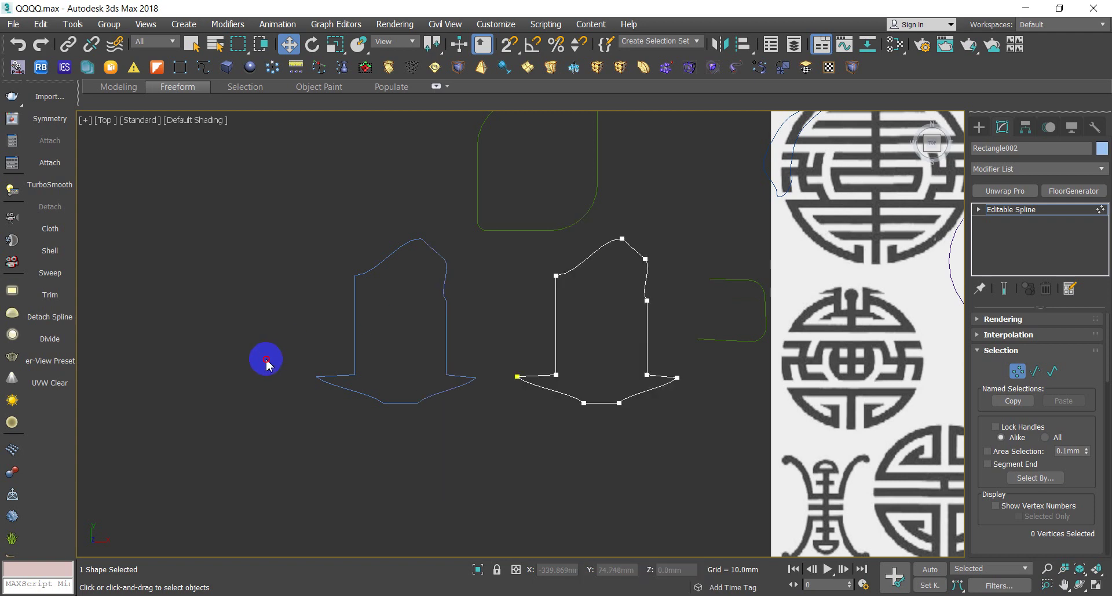
pyautogui.click(1018, 374)
pyautogui.click(633, 492)
pyautogui.moveTo(603, 346); pyautogui.dragTo(371, 322)
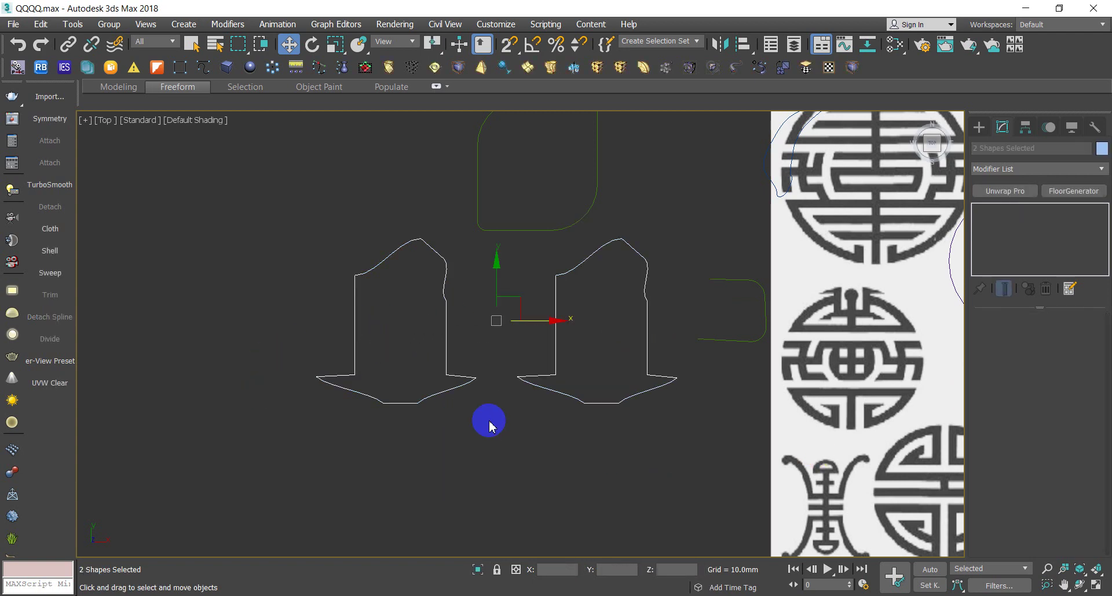
pyautogui.moveTo(512, 301); pyautogui.dragTo(424, 333)
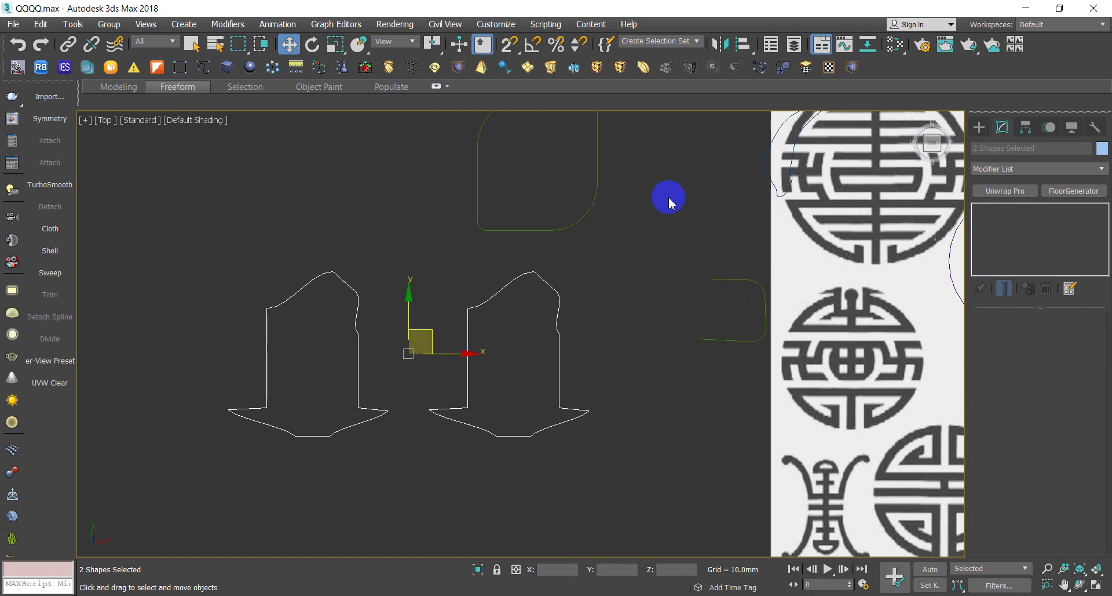
# Try an Extrude modifier on both outlines, then undo it
pyautogui.click(999, 170)
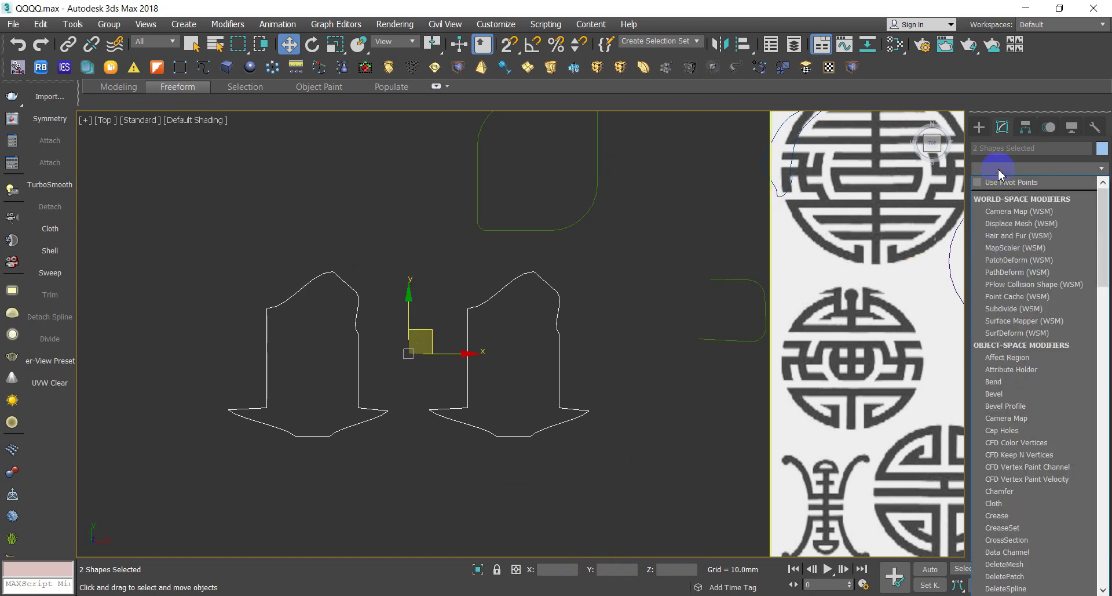
pyautogui.scroll(-10, 999, 232)
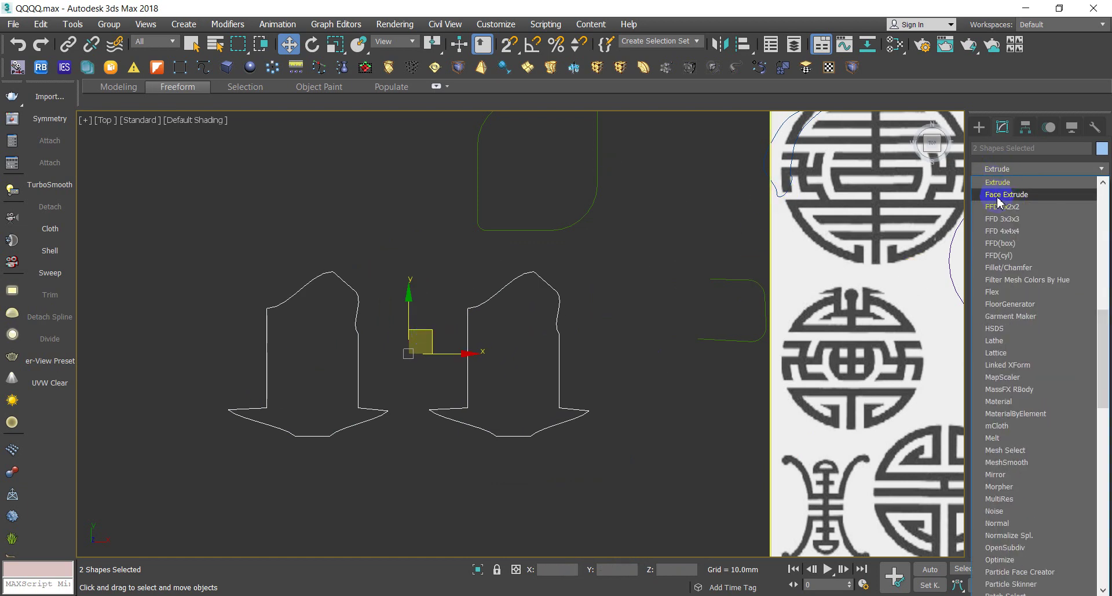
pyautogui.click(1005, 180)
pyautogui.moveTo(636, 373)
pyautogui.keyDown('alt'); pyautogui.mouseDown(button='middle')
pyautogui.moveTo(586, 330)
pyautogui.moveTo(608, 319)
pyautogui.moveTo(610, 329)
pyautogui.mouseUp(button='middle'); pyautogui.keyUp('alt')
pyautogui.hotkey('ctrl', 'z')
# Select the right-hand bell outline in a near top-down view
pyautogui.click(646, 421)
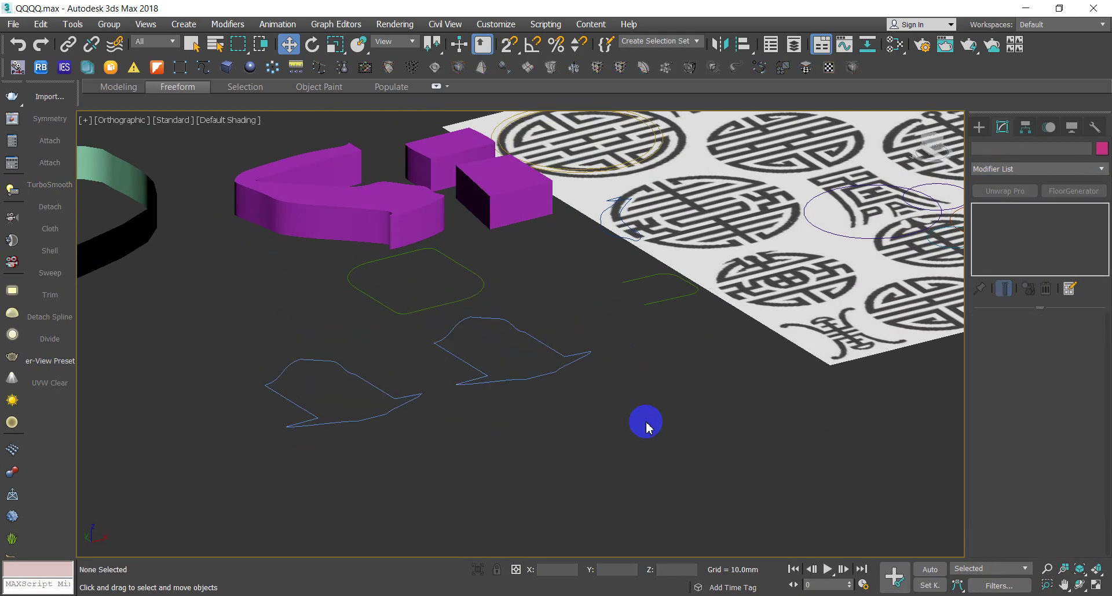
pyautogui.moveTo(646, 421)
pyautogui.keyDown('alt'); pyautogui.mouseDown(button='middle')
pyautogui.moveTo(591, 432)
pyautogui.moveTo(565, 472)
pyautogui.mouseUp(button='middle'); pyautogui.keyUp('alt')
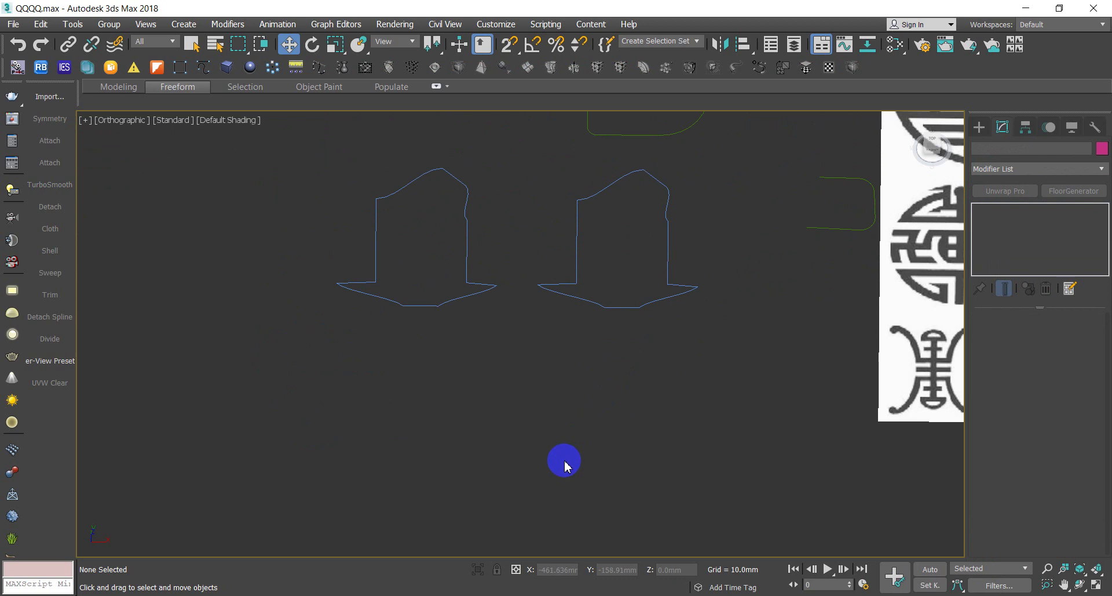
pyautogui.moveTo(612, 356); pyautogui.dragTo(537, 280)
pyautogui.moveTo(596, 377); pyautogui.dragTo(524, 421, button='middle')
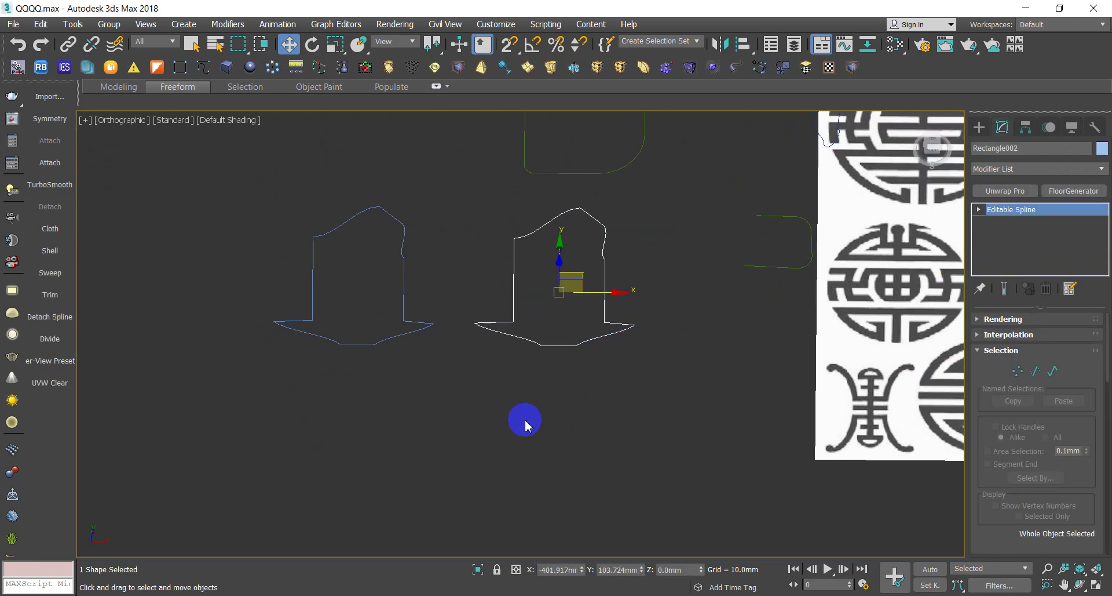
# Enter Vertex mode on the right outline and turn on Show Vertex Numbers
pyautogui.click(1015, 374)
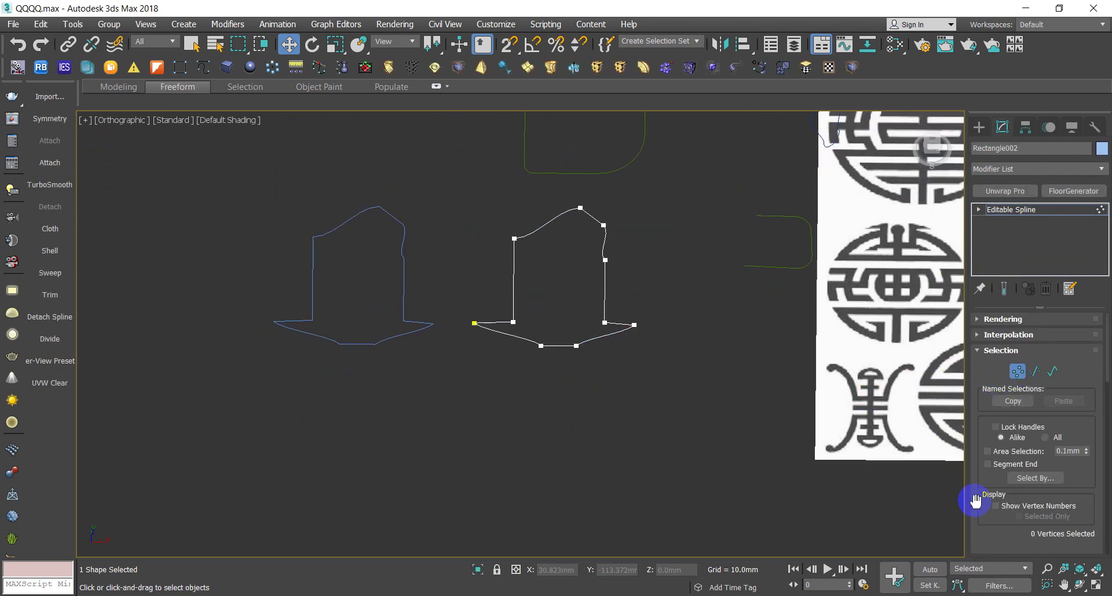
pyautogui.moveTo(991, 536); pyautogui.dragTo(992, 479)
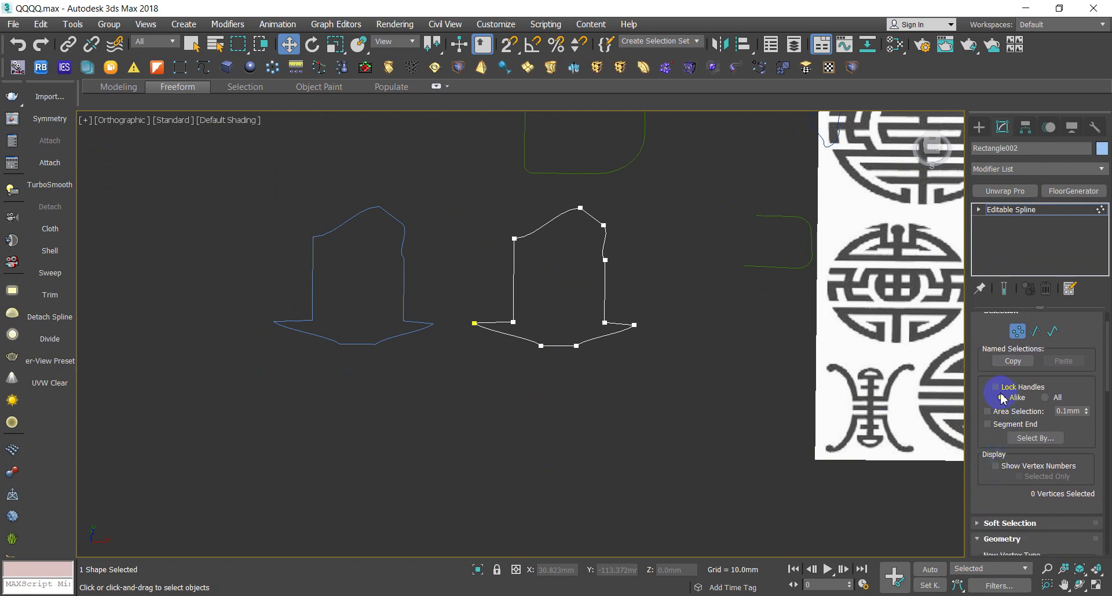
pyautogui.click(997, 466)
pyautogui.scroll(4, 504, 315)
pyautogui.scroll(2, 498, 324)
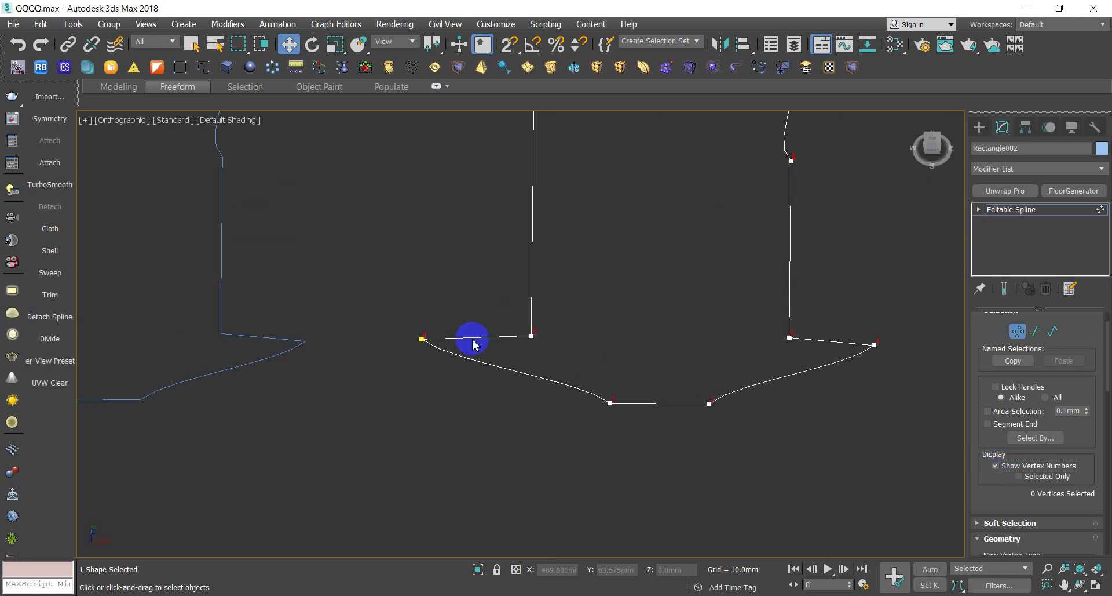
pyautogui.moveTo(472, 340); pyautogui.dragTo(485, 428, button='middle')
pyautogui.scroll(-2, 485, 429)
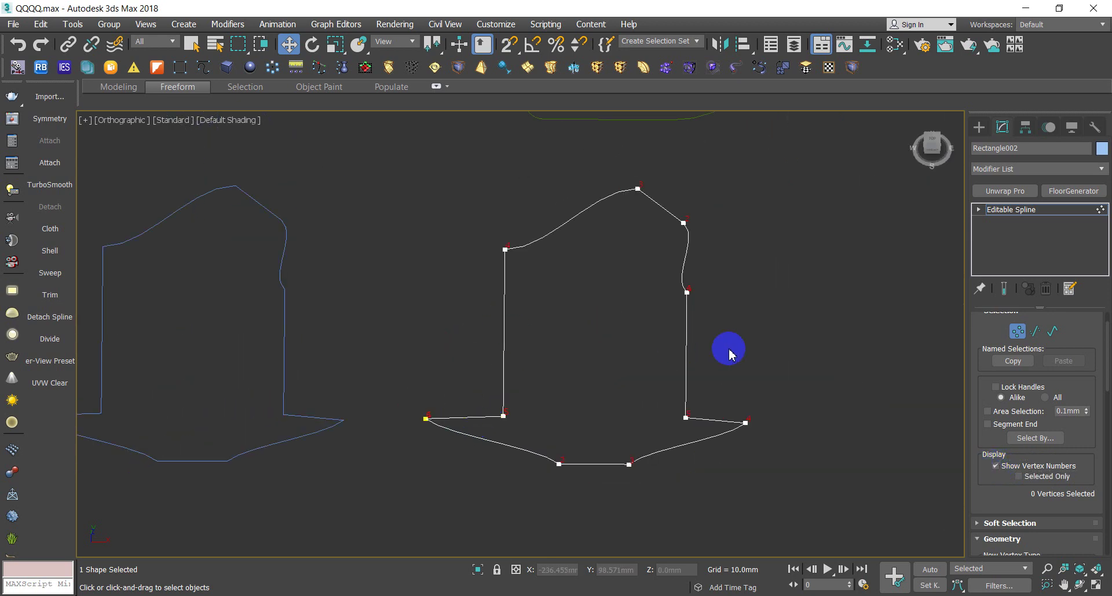
# Attach the left bell outline to the right outline as one shape
pyautogui.click(1025, 339)
pyautogui.click(611, 355)
pyautogui.moveTo(583, 348); pyautogui.dragTo(443, 303)
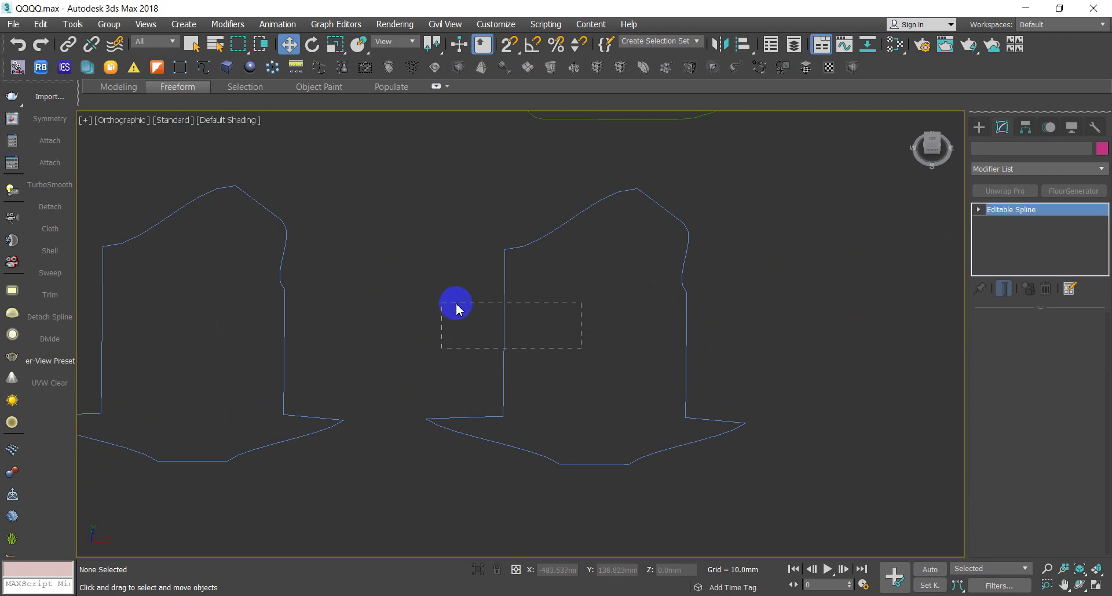
pyautogui.rightClick(449, 284)
pyautogui.click(382, 322)
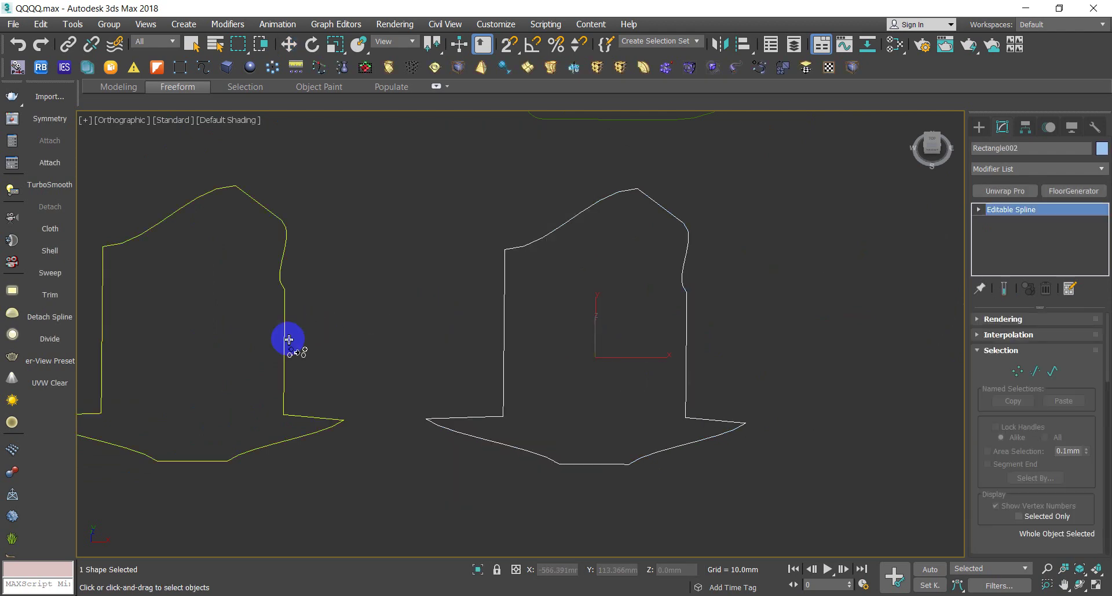
pyautogui.click(1018, 374)
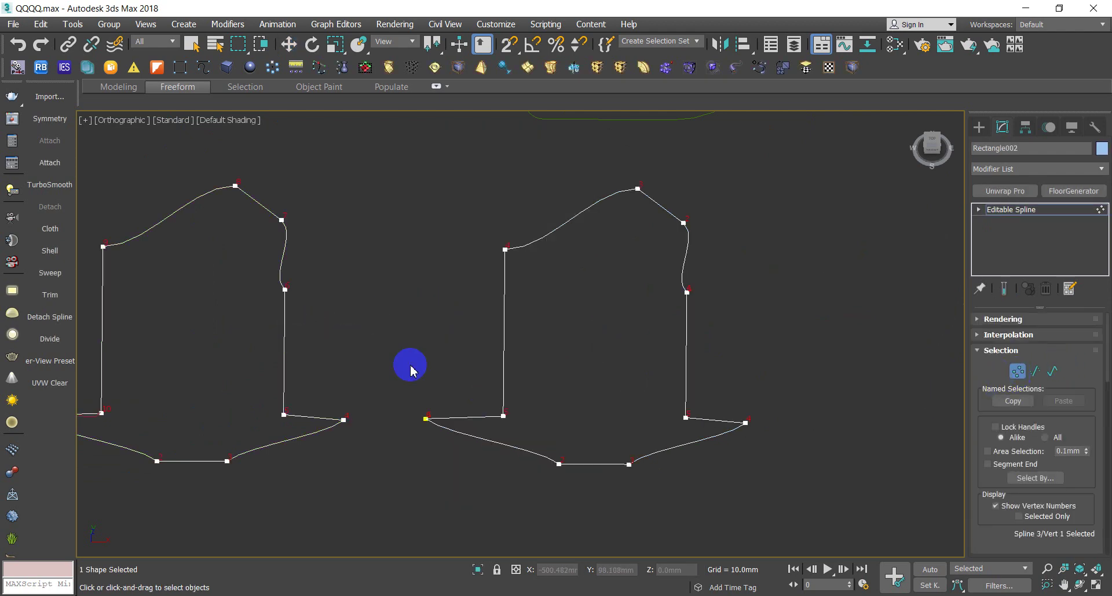
pyautogui.moveTo(410, 365); pyautogui.dragTo(518, 362, button='middle')
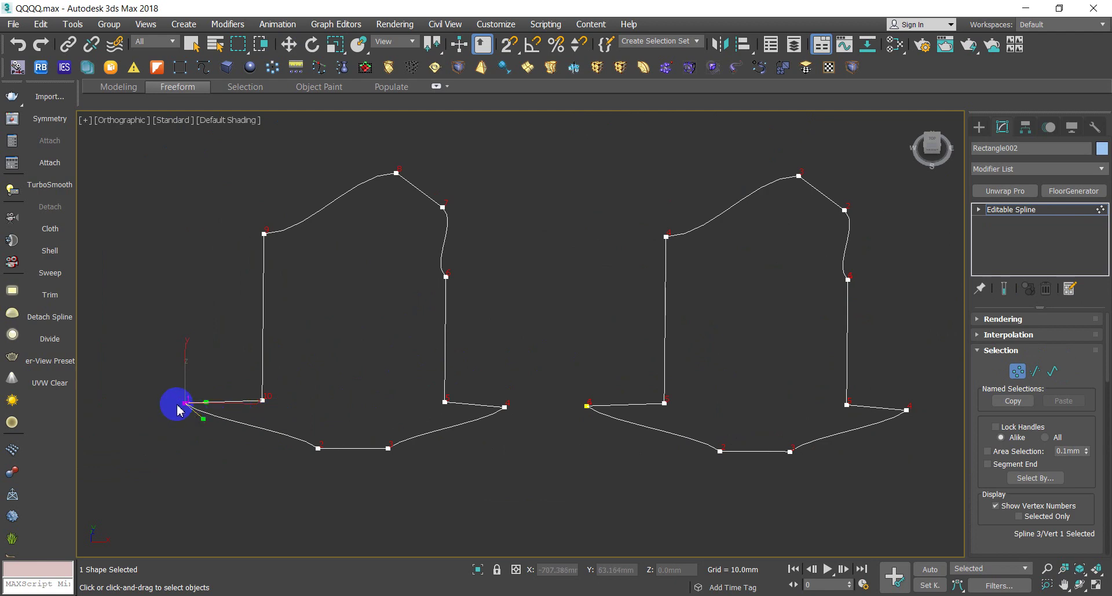
pyautogui.click(262, 400)
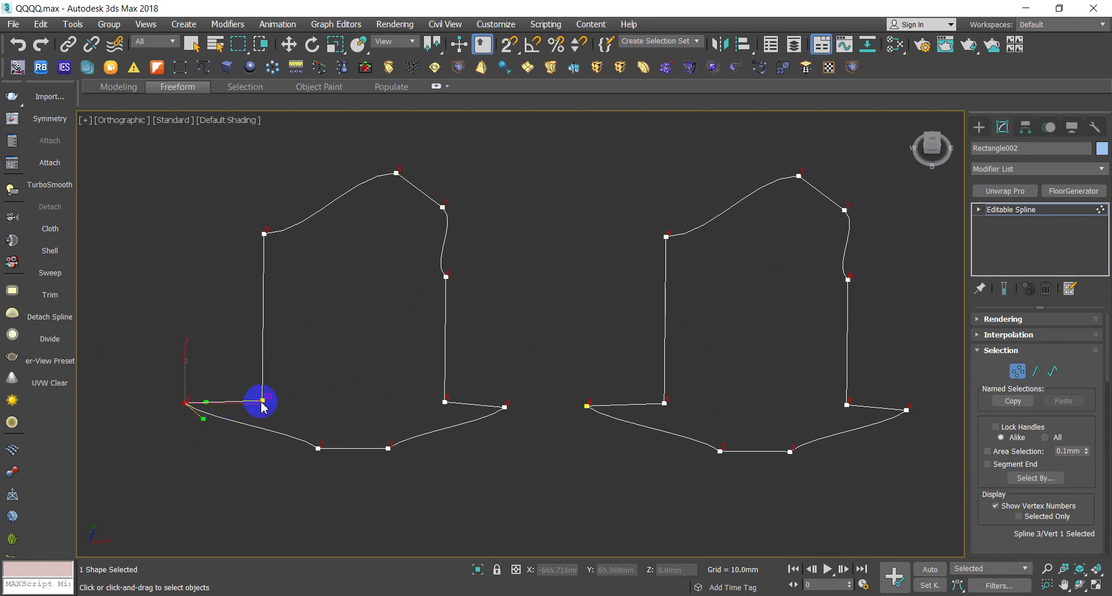
pyautogui.click(341, 391)
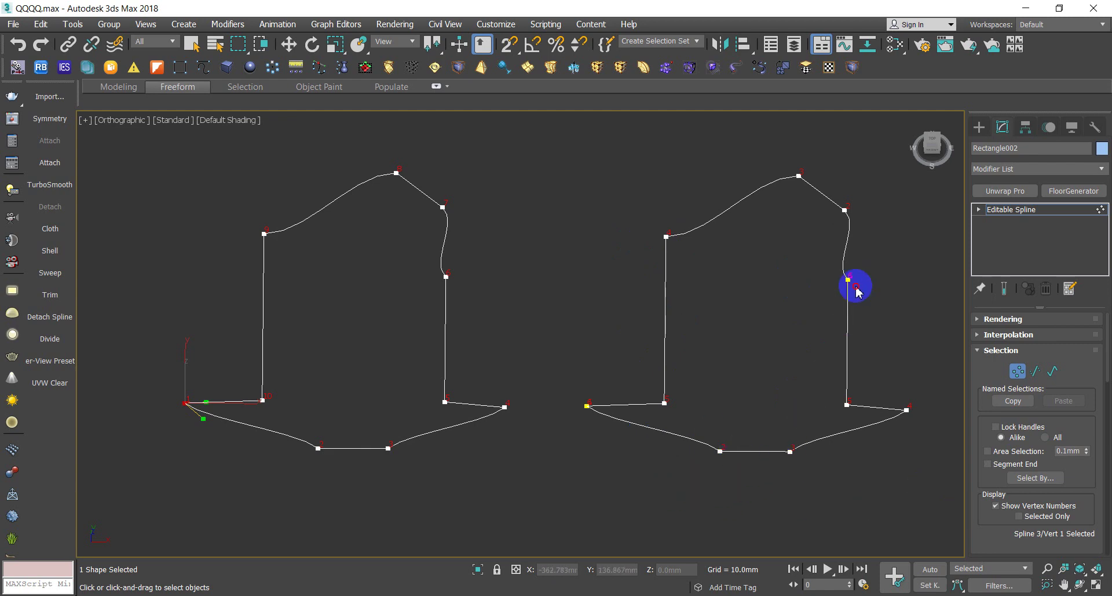
# Weld the two overlapping vertices on the right outline's side into one
pyautogui.press('w')
pyautogui.moveTo(818, 262); pyautogui.dragTo(862, 297)
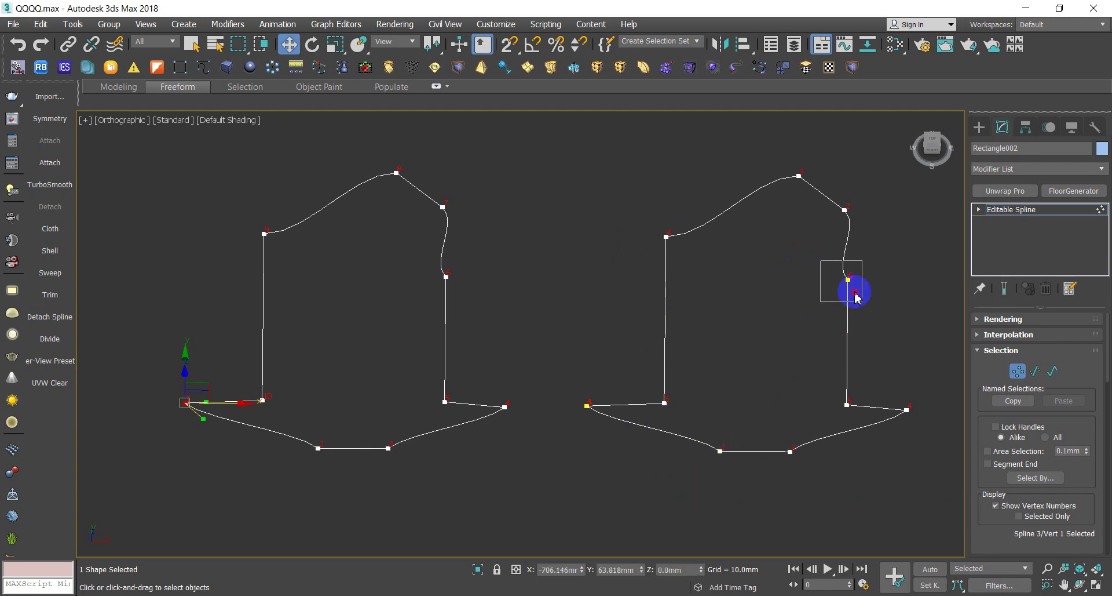
pyautogui.rightClick(655, 368)
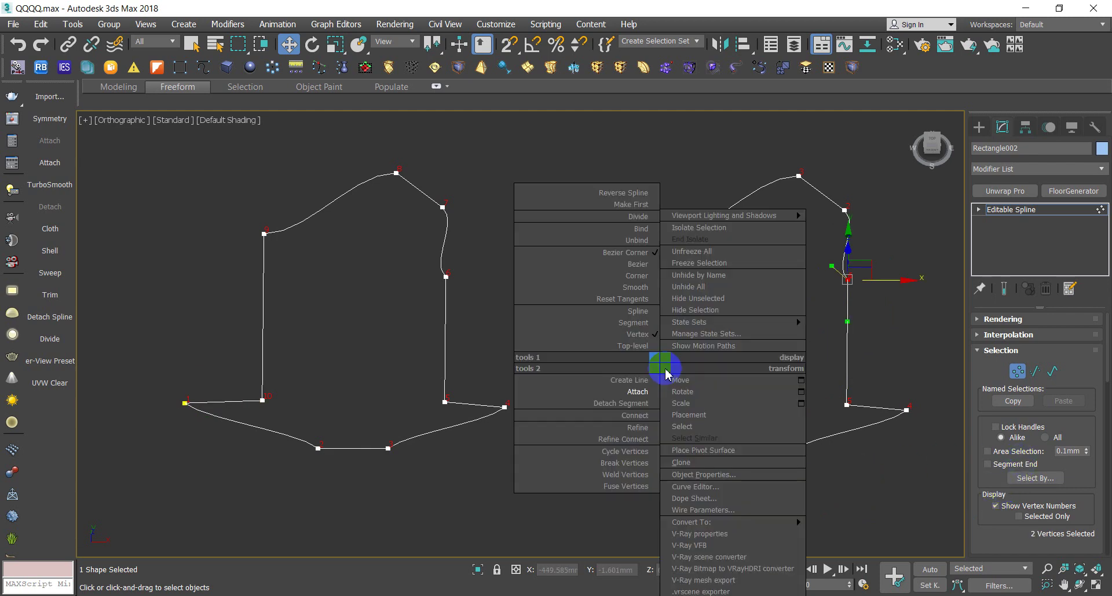
pyautogui.click(641, 460)
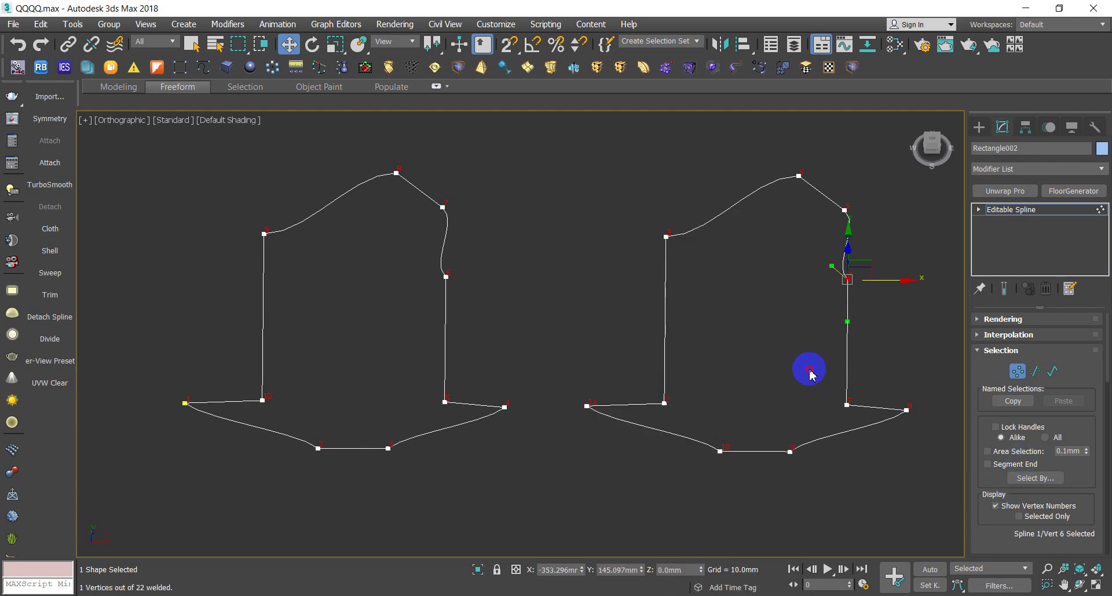
pyautogui.click(813, 348)
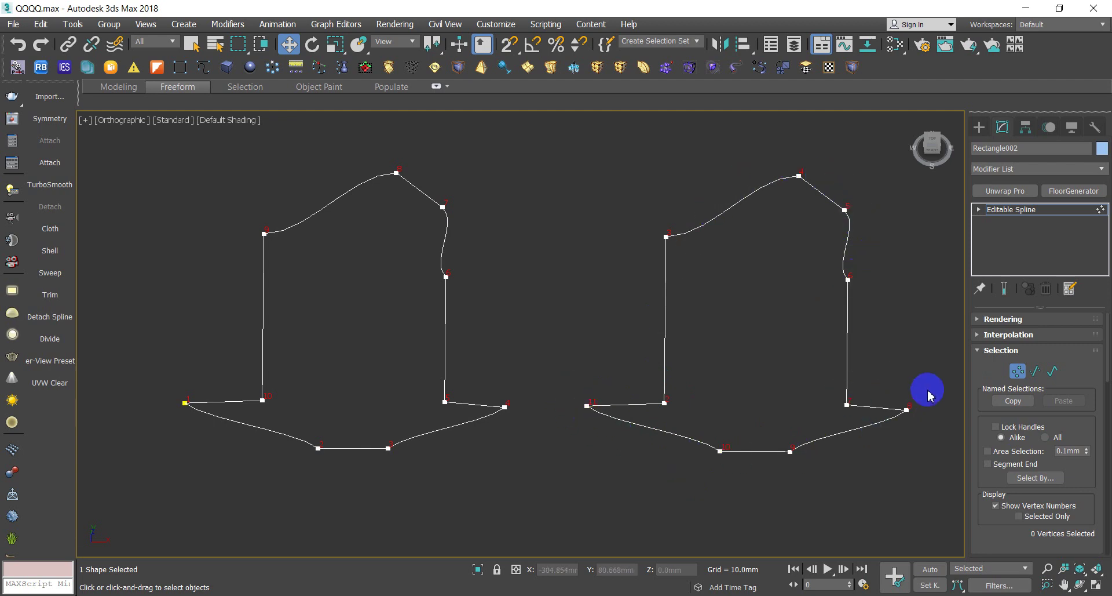
# Reselect the combined shape and return to Vertex editing
pyautogui.click(1020, 382)
pyautogui.click(782, 427)
pyautogui.click(597, 410)
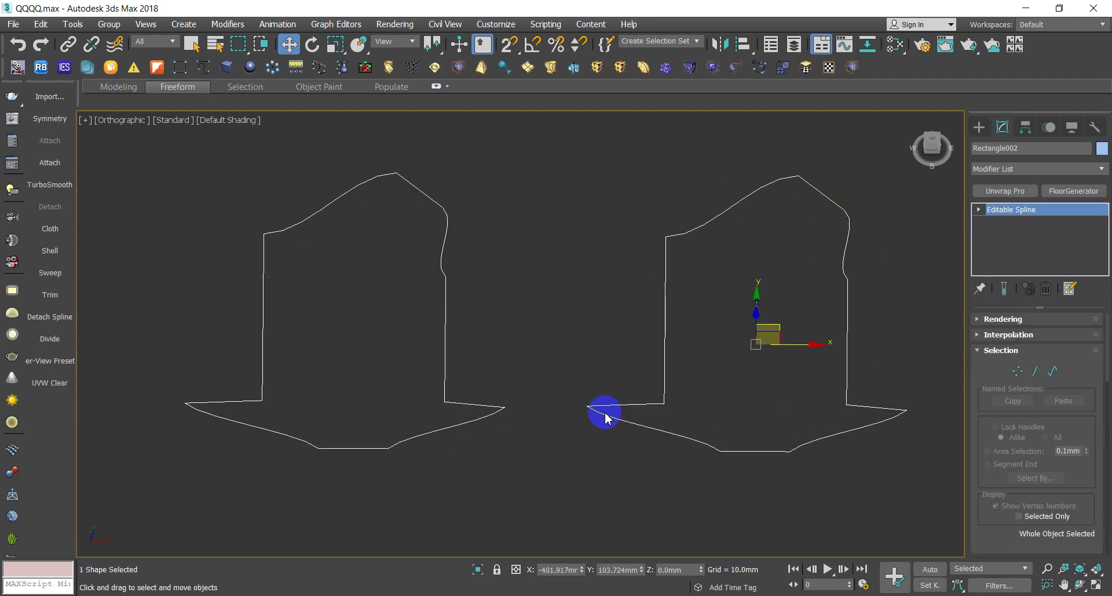
pyautogui.click(1020, 372)
pyautogui.click(685, 417)
# Reposition the right outline's lower-left tip vertex and frame the whole outline
pyautogui.click(588, 406)
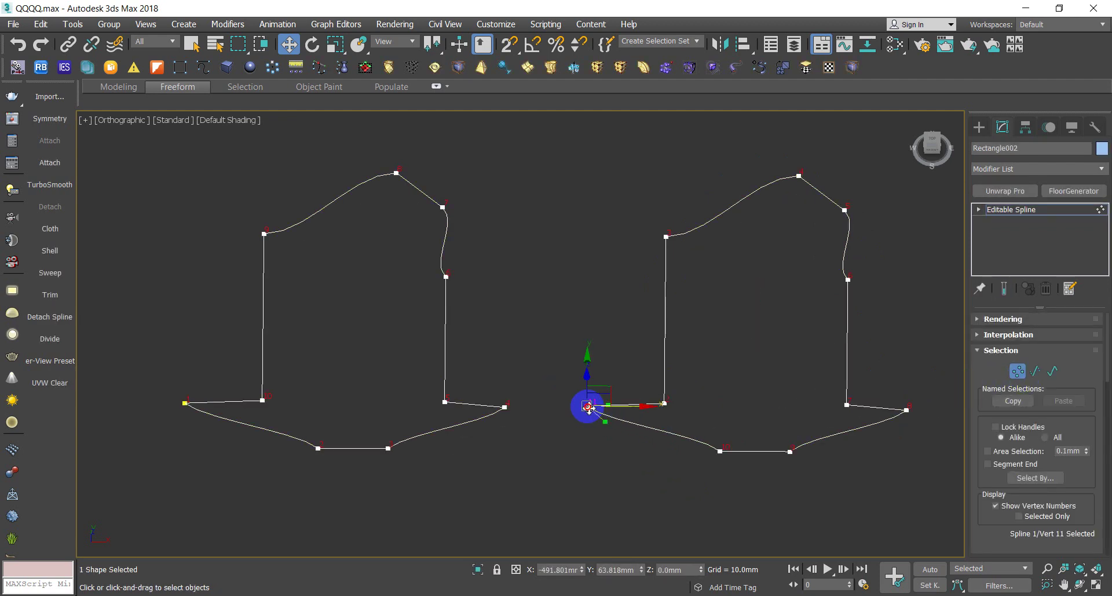
pyautogui.moveTo(595, 394)
pyautogui.mouseDown()
pyautogui.moveTo(582, 434)
pyautogui.moveTo(627, 295)
pyautogui.mouseUp()
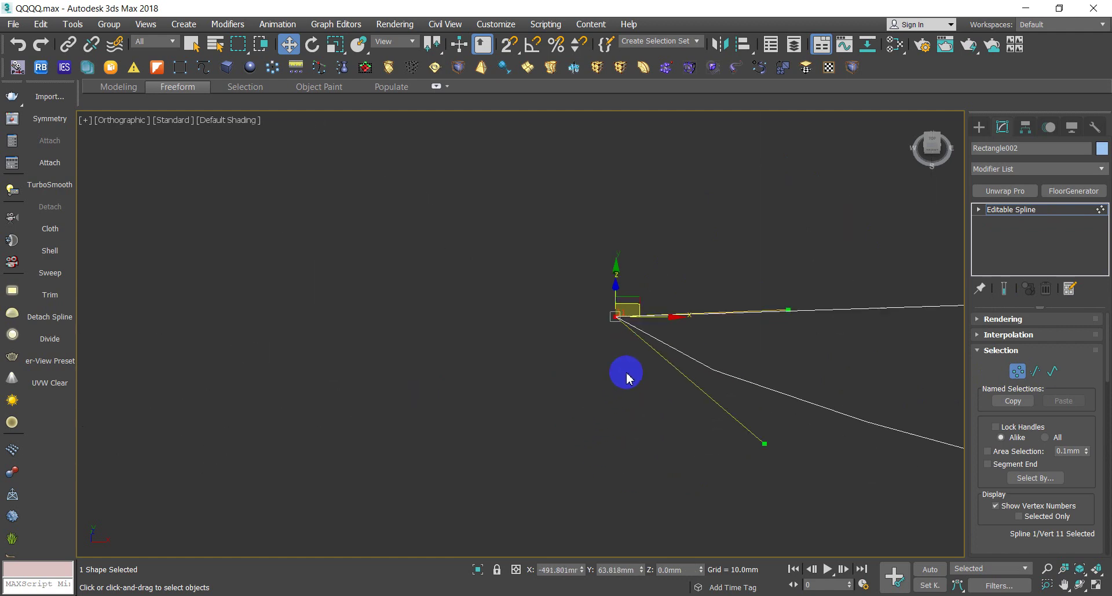
pyautogui.moveTo(627, 296); pyautogui.dragTo(307, 359, button='middle')
pyautogui.click(417, 319)
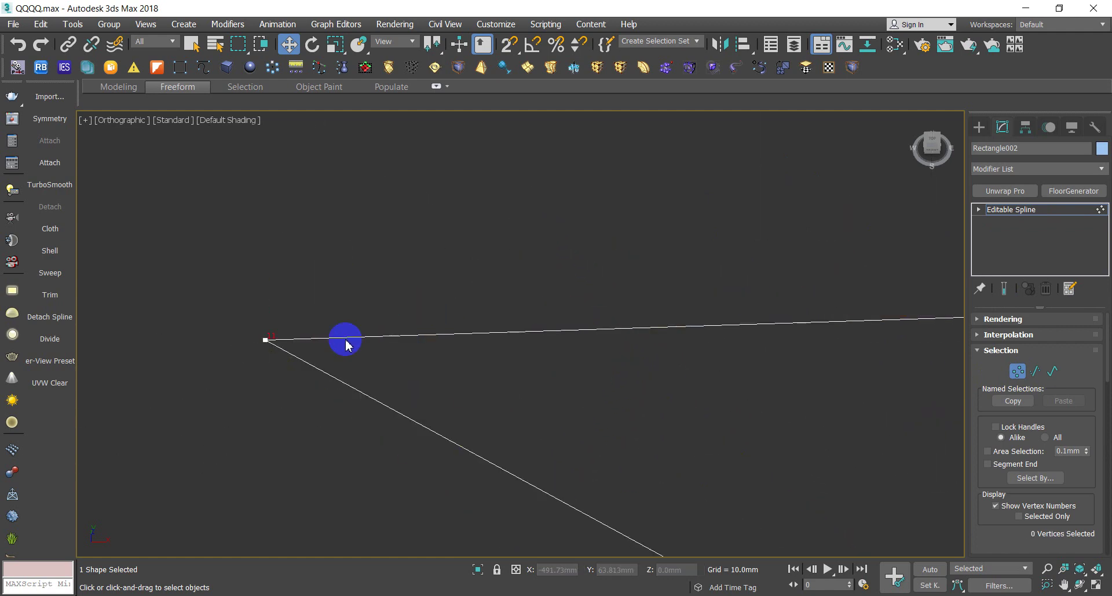
pyautogui.scroll(3, 354, 345)
pyautogui.scroll(-2, 261, 326)
pyautogui.moveTo(261, 325)
pyautogui.mouseDown(button='middle')
pyautogui.moveTo(359, 339)
pyautogui.moveTo(424, 382)
pyautogui.mouseUp(button='middle')
pyautogui.scroll(-4, 313, 326)
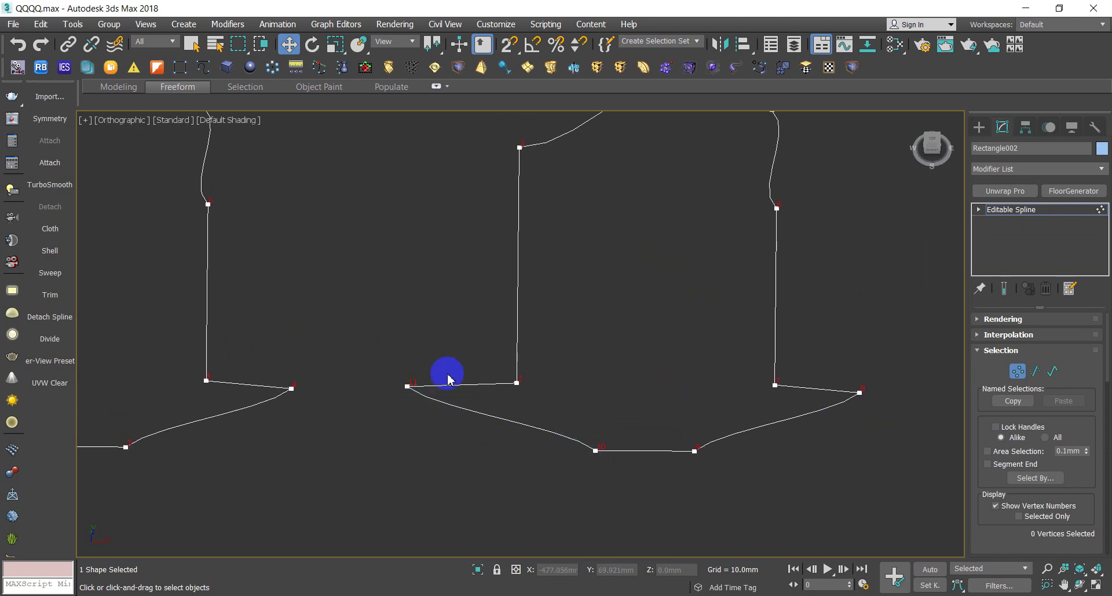
# Weld the two vertices stacked at the inner tip
pyautogui.moveTo(443, 374); pyautogui.dragTo(376, 428)
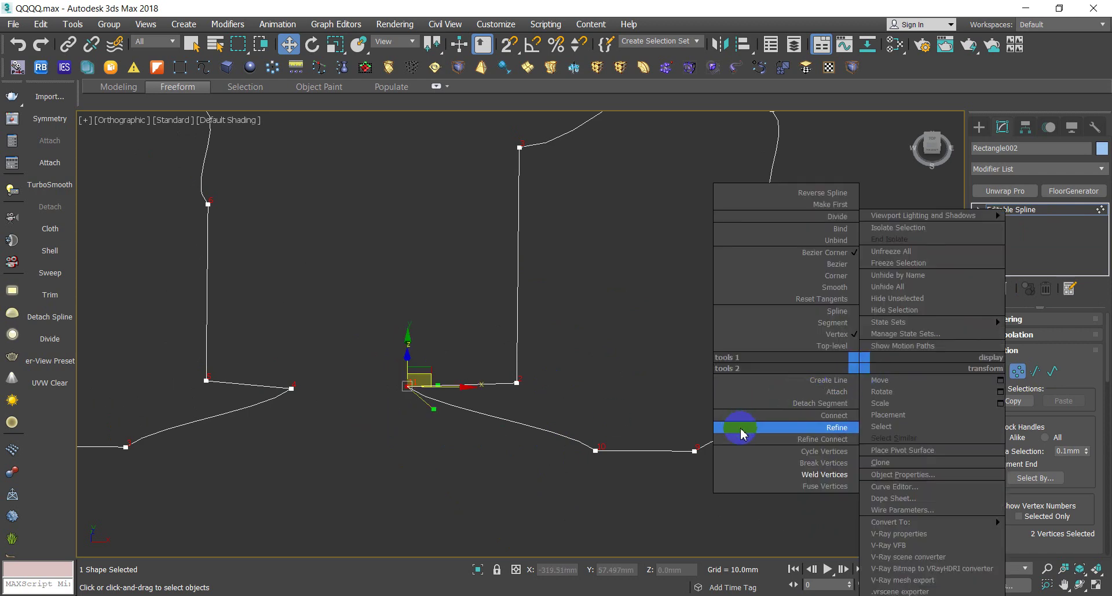
pyautogui.rightClick(859, 365)
pyautogui.click(817, 474)
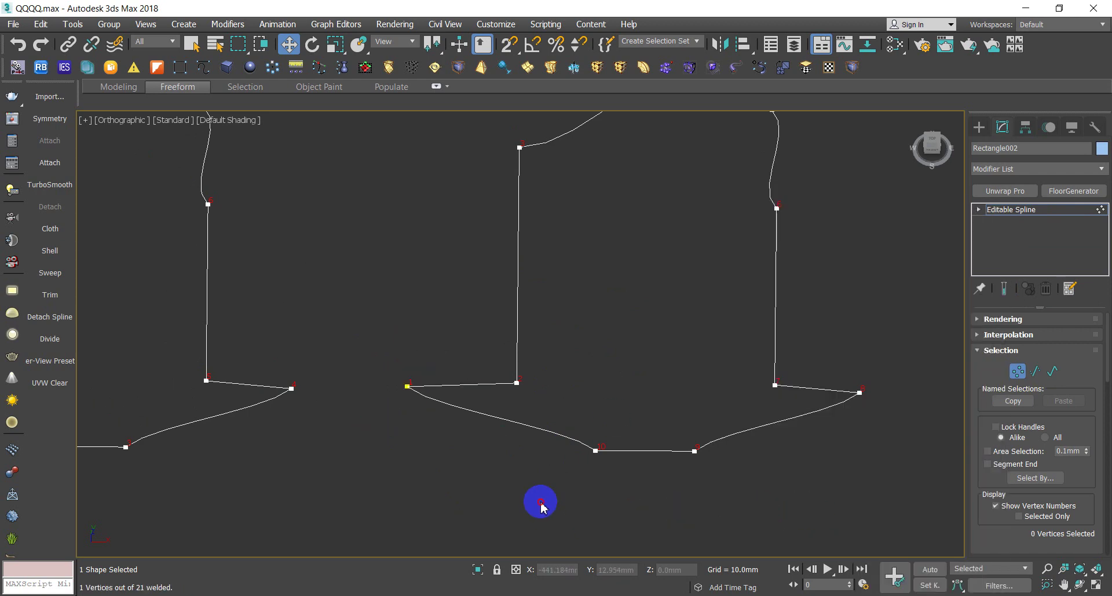
pyautogui.scroll(-2, 548, 486)
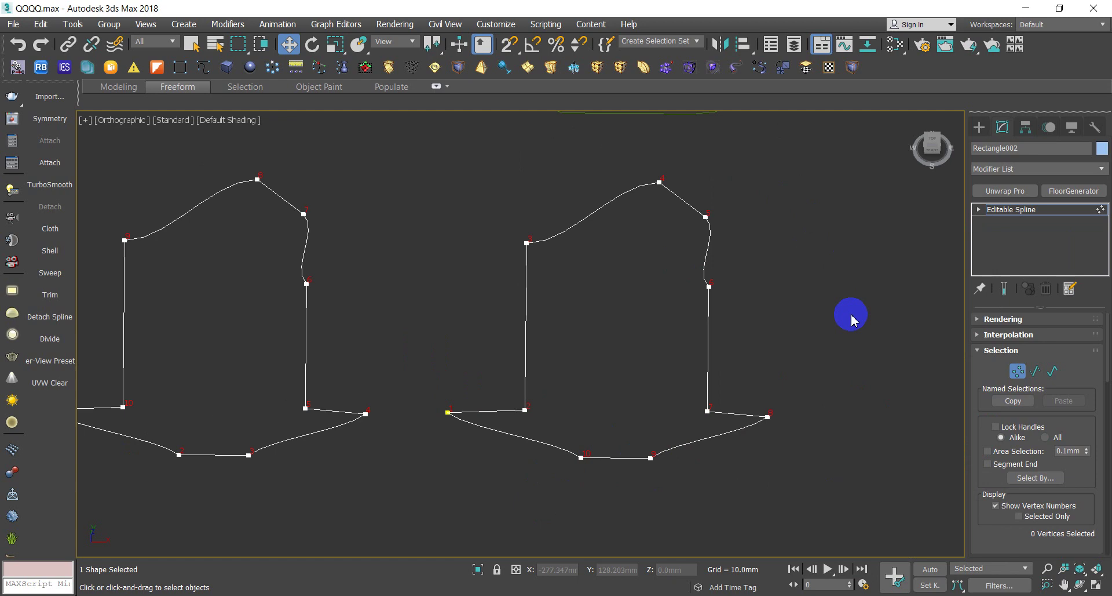
pyautogui.scroll(4, 449, 412)
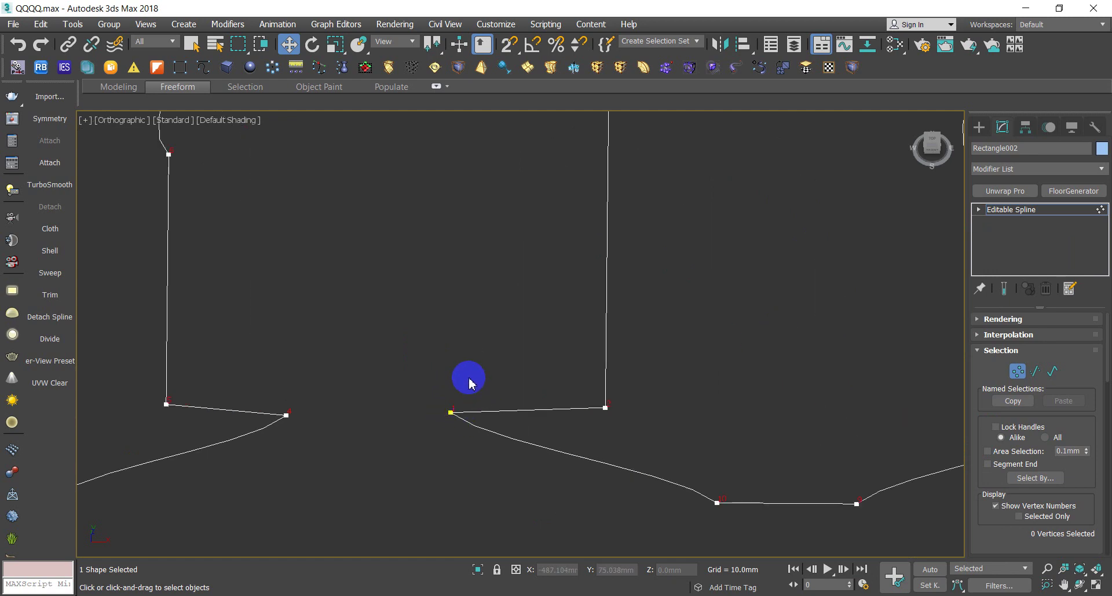
pyautogui.scroll(3, 452, 429)
# Break the outline's first vertex into separate endpoints
pyautogui.moveTo(520, 270); pyautogui.dragTo(459, 356)
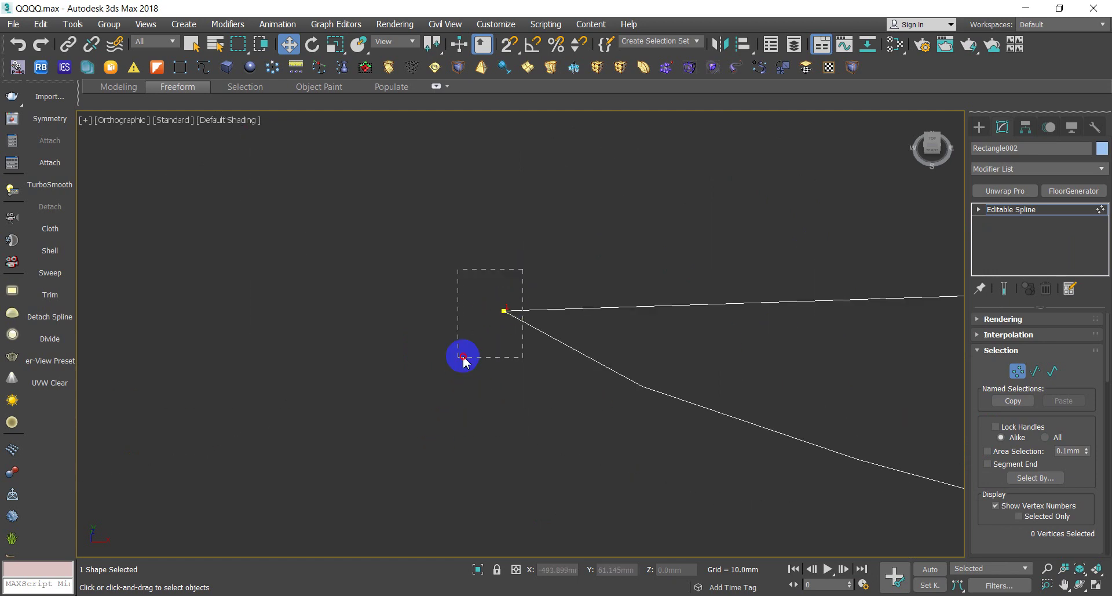
pyautogui.rightClick(830, 381)
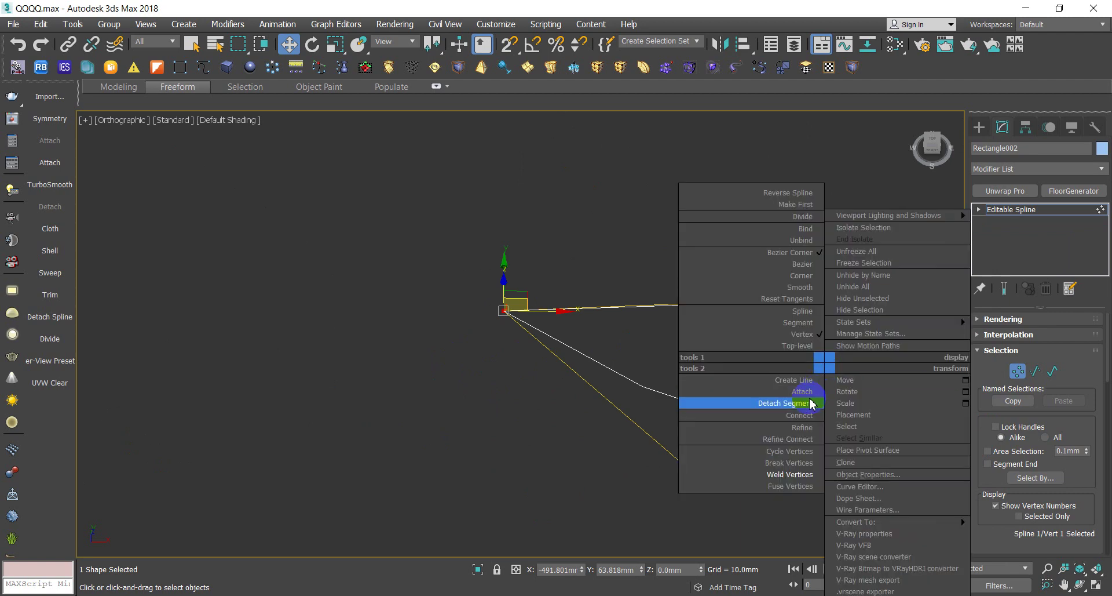
pyautogui.click(785, 459)
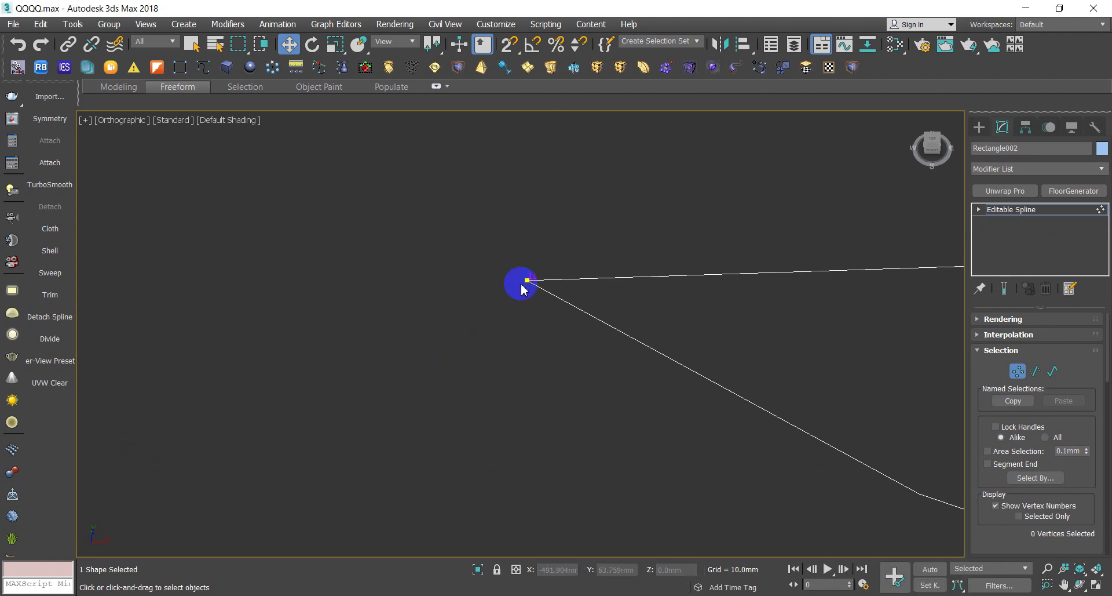
pyautogui.scroll(-3, 518, 283)
pyautogui.scroll(-2, 532, 294)
# Weld the two overlapping corner endpoints into one vertex
pyautogui.click(534, 297)
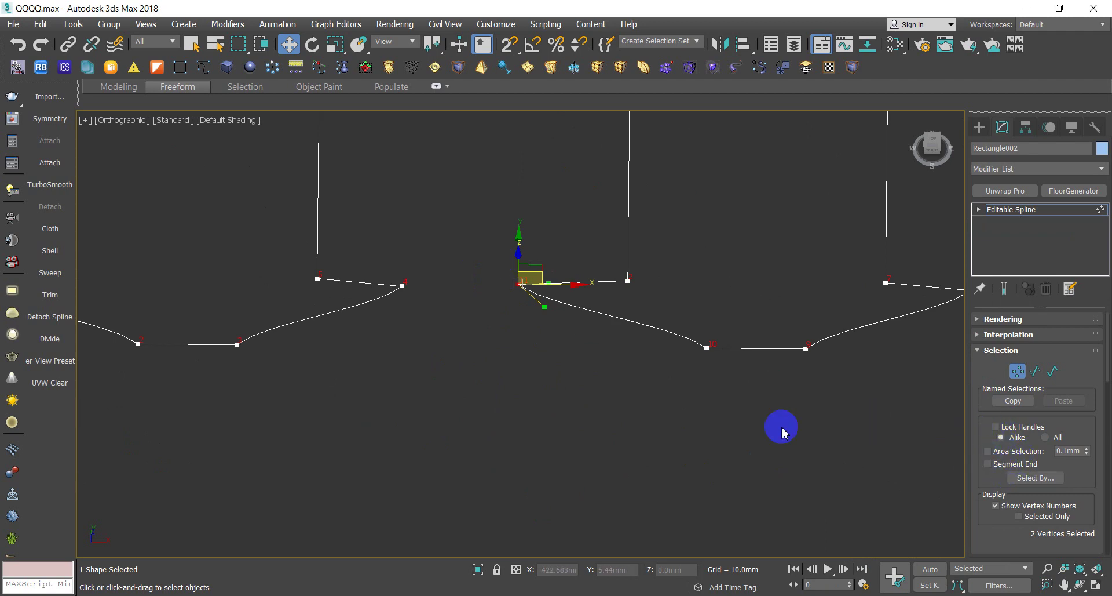
pyautogui.rightClick(680, 368)
pyautogui.click(643, 475)
pyautogui.moveTo(746, 371); pyautogui.dragTo(645, 448, button='middle')
# Delete the two extra base vertices, 10 and 11
pyautogui.moveTo(600, 399); pyautogui.dragTo(756, 490)
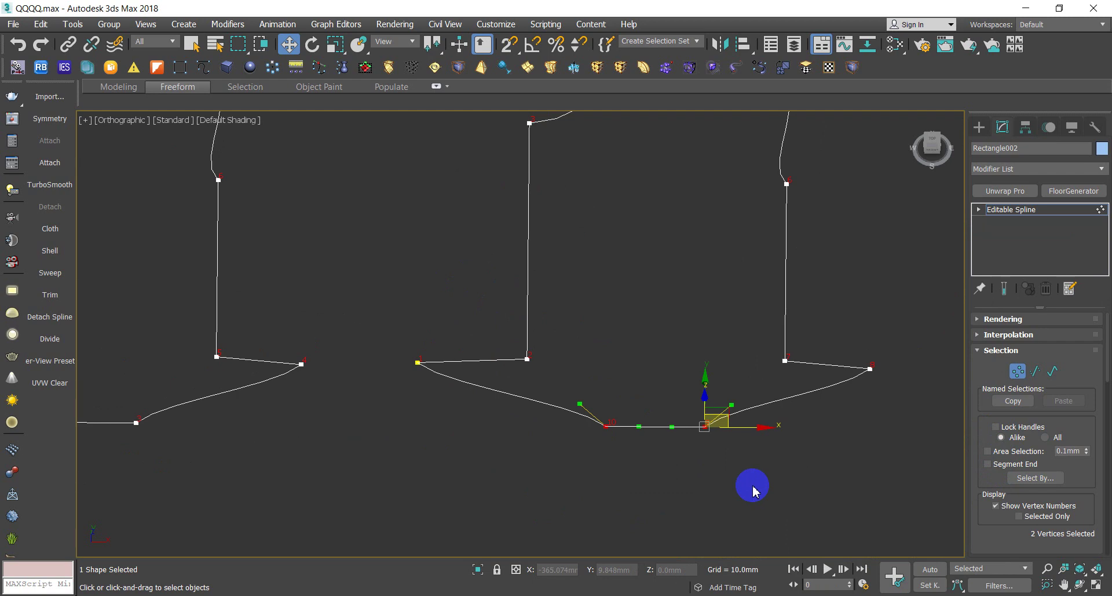
pyautogui.press('Delete')
pyautogui.moveTo(524, 436); pyautogui.dragTo(517, 487, button='middle')
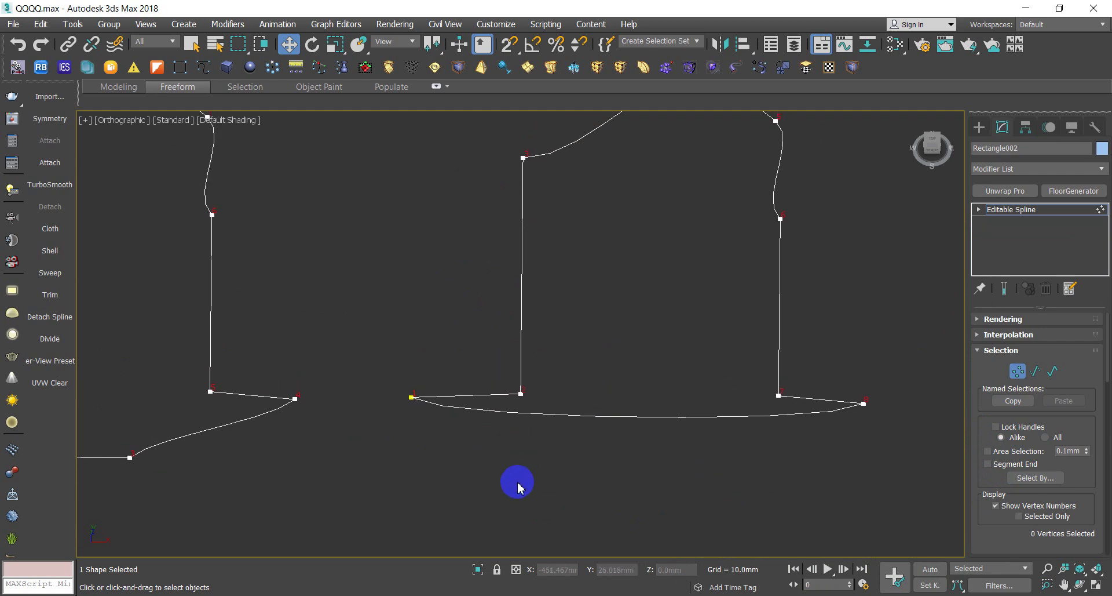
pyautogui.scroll(-2, 527, 466)
pyautogui.scroll(3, 473, 434)
pyautogui.scroll(3, 405, 417)
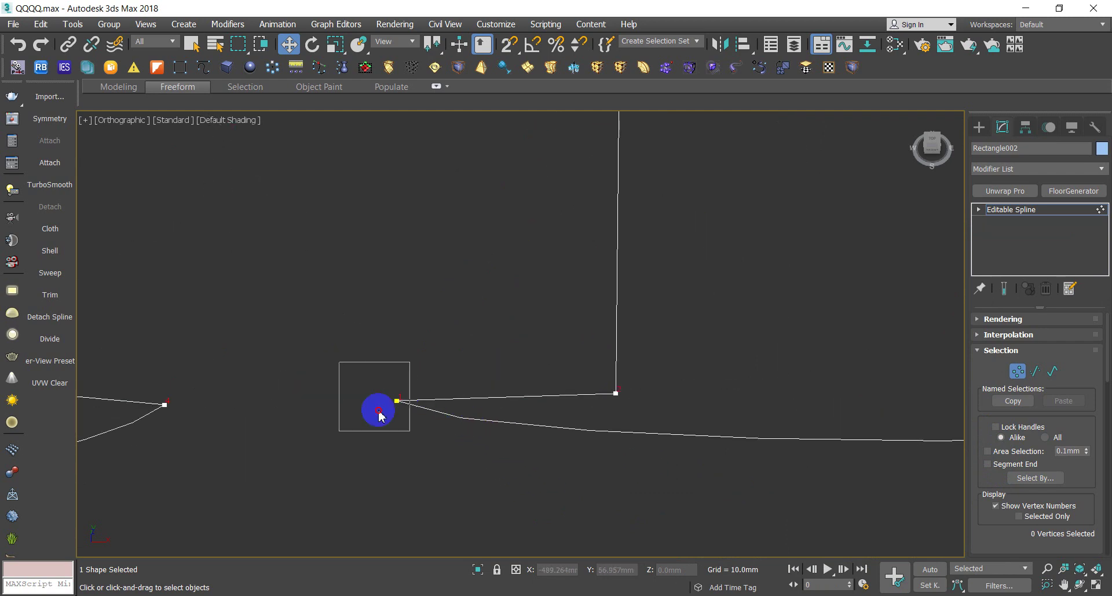
# Break the left bottom corner vertex apart and check both corner vertices
pyautogui.moveTo(342, 364); pyautogui.dragTo(408, 458)
pyautogui.rightClick(624, 455)
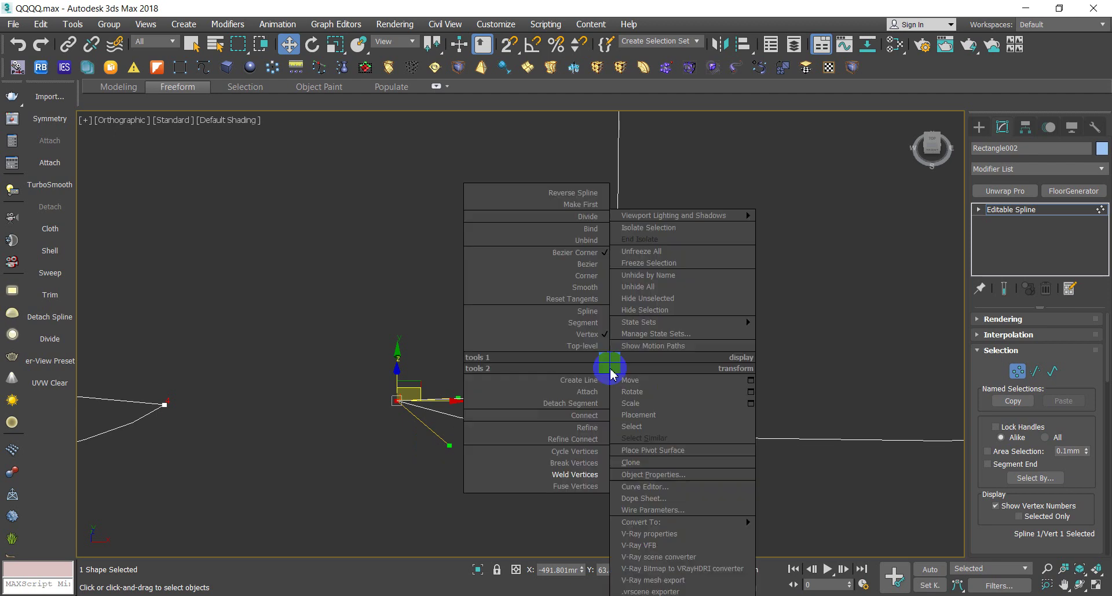
pyautogui.click(575, 464)
pyautogui.click(480, 520)
pyautogui.scroll(-2, 405, 340)
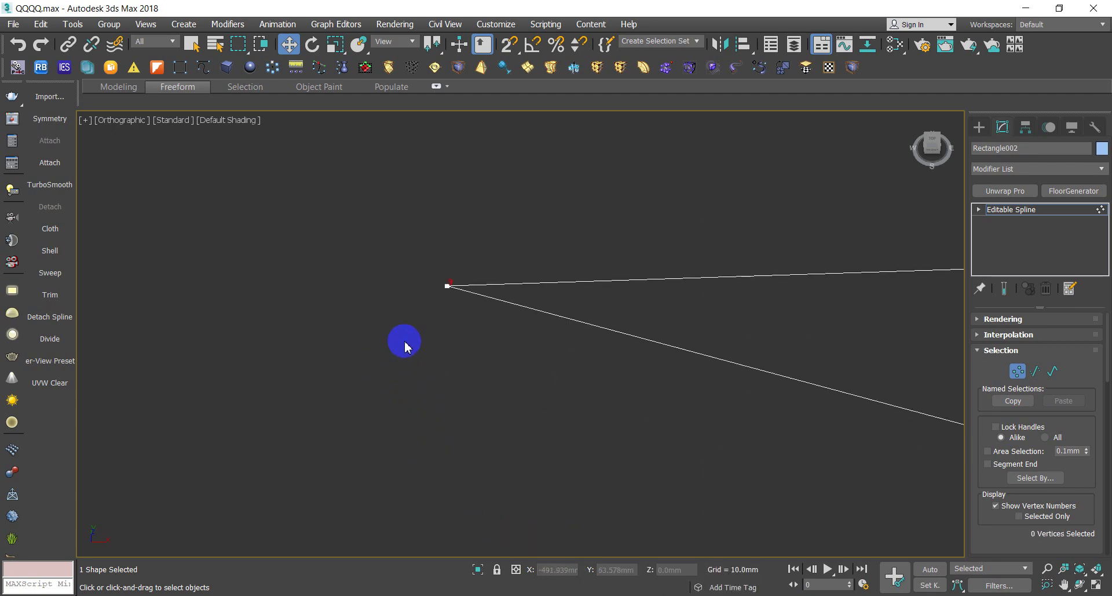
pyautogui.click(449, 284)
pyautogui.scroll(3, 531, 389)
pyautogui.moveTo(531, 390)
pyautogui.mouseDown(button='middle')
pyautogui.moveTo(396, 234)
pyautogui.moveTo(412, 293)
pyautogui.mouseUp(button='middle')
pyautogui.click(504, 368)
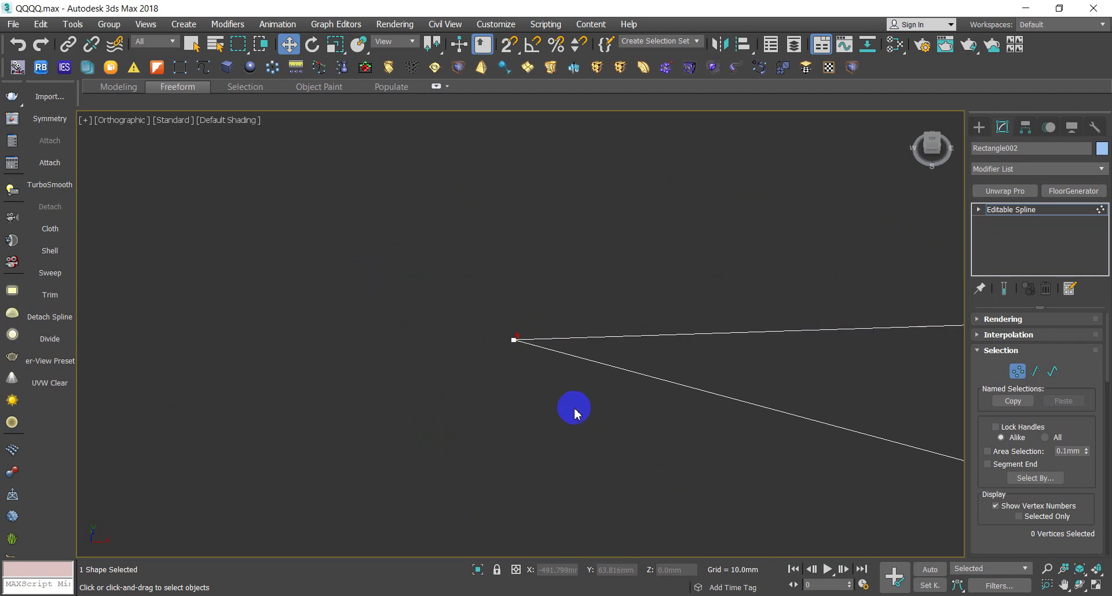
# Weld the right outline's bottom-left corner vertices together
pyautogui.scroll(-1, 530, 380)
pyautogui.scroll(-1, 530, 380)
pyautogui.scroll(-4, 533, 386)
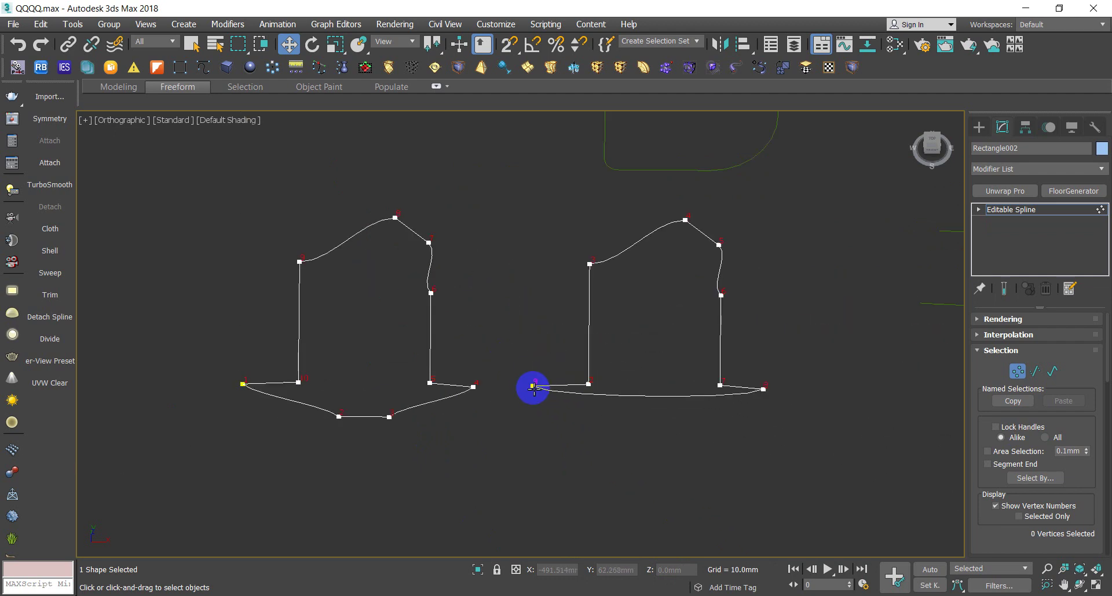
pyautogui.scroll(-4, 533, 387)
pyautogui.scroll(4, 536, 393)
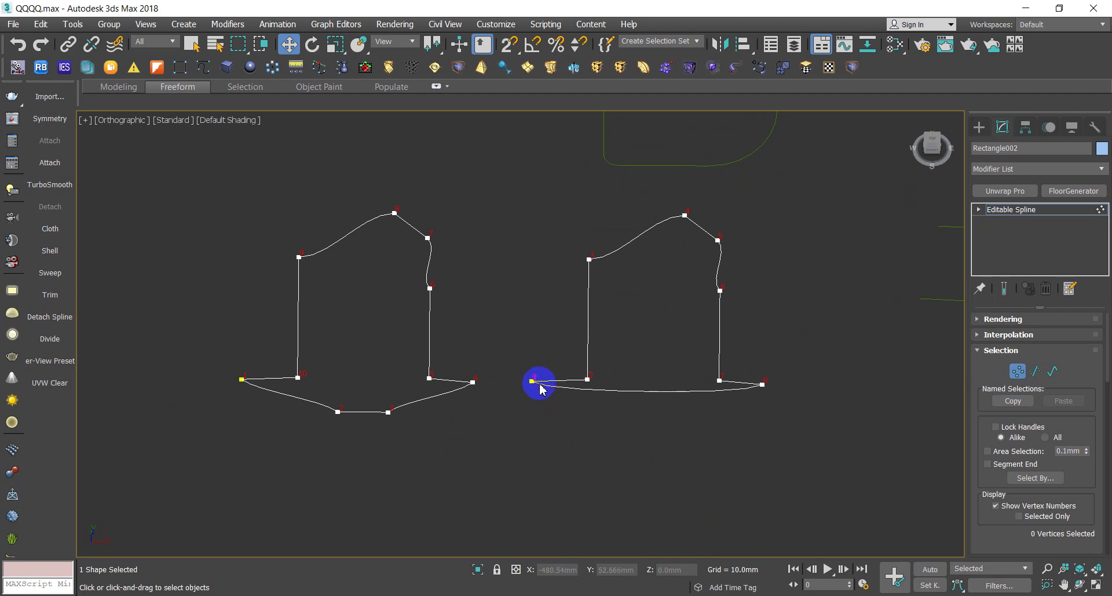
pyautogui.moveTo(538, 433)
pyautogui.mouseDown()
pyautogui.moveTo(497, 348)
pyautogui.moveTo(554, 433)
pyautogui.mouseUp()
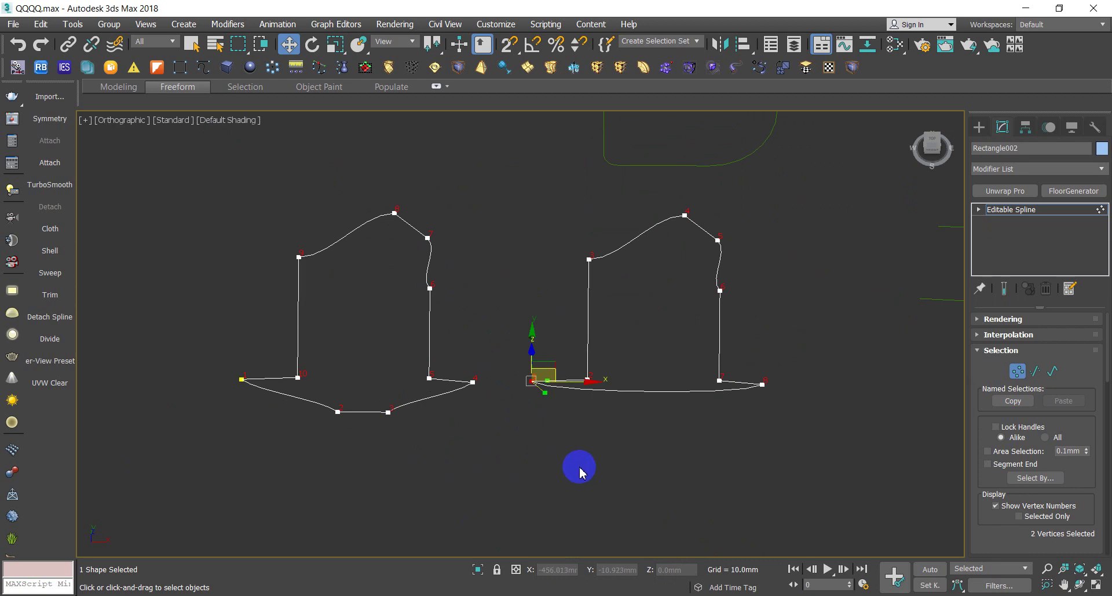
pyautogui.rightClick(579, 362)
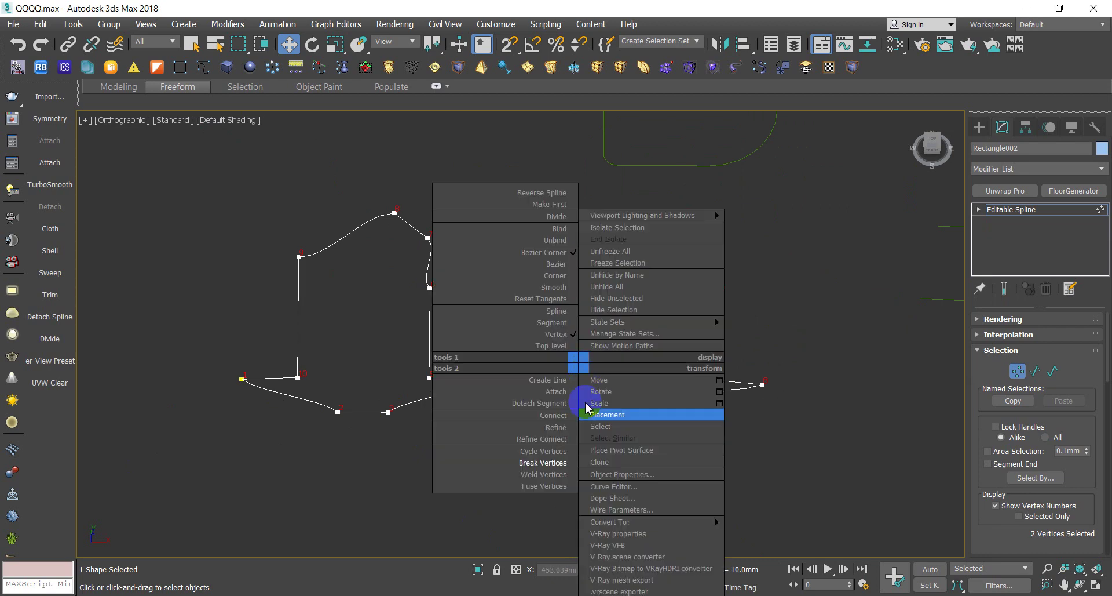
pyautogui.click(544, 474)
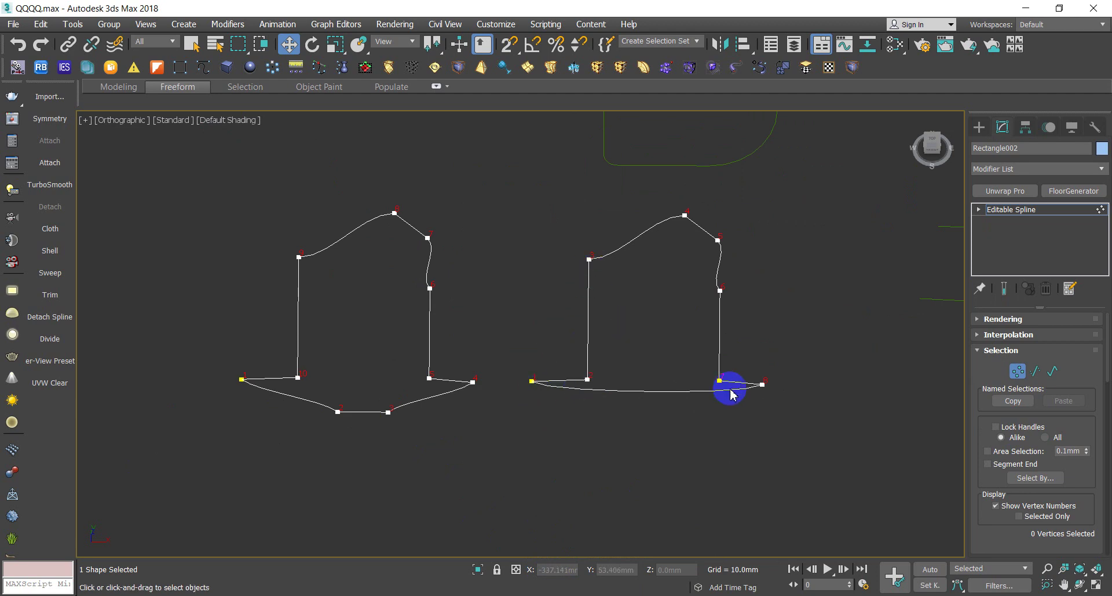
# In Top view, use Create Line to draw a curve rising up on the left
pyautogui.press('t')
pyautogui.scroll(-5, 1000, 172)
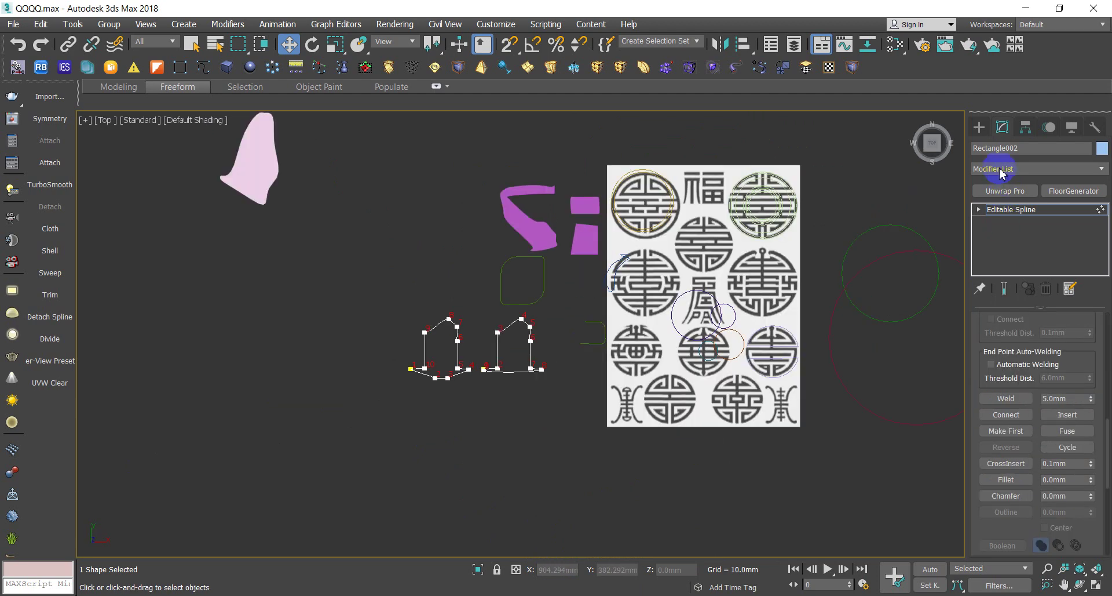
pyautogui.scroll(3, 1031, 382)
pyautogui.scroll(2, 1053, 359)
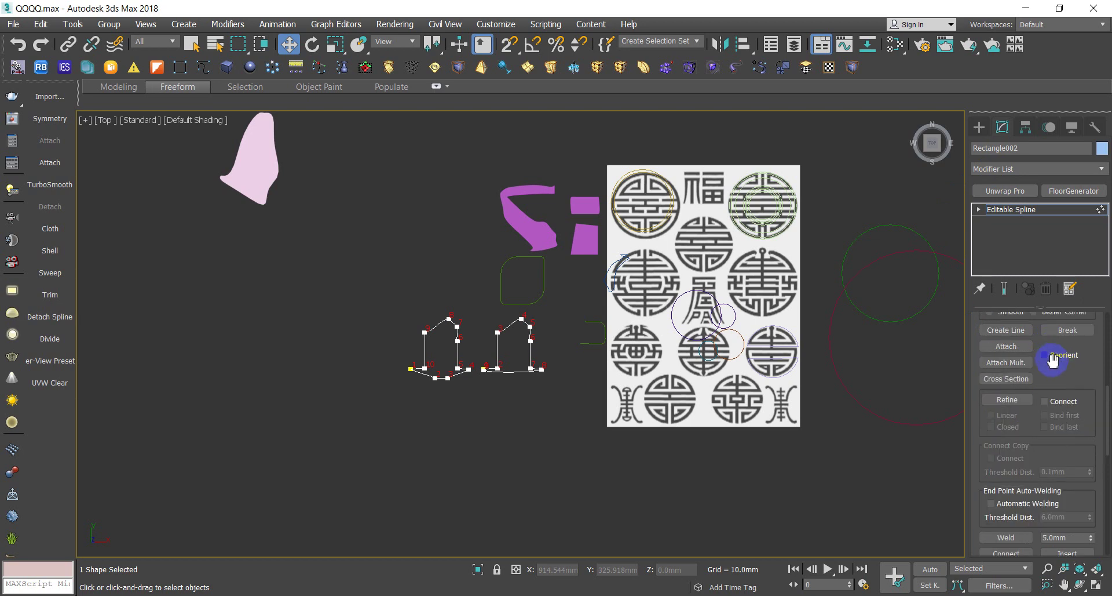
pyautogui.click(1007, 330)
pyautogui.click(142, 396)
pyautogui.click(211, 333)
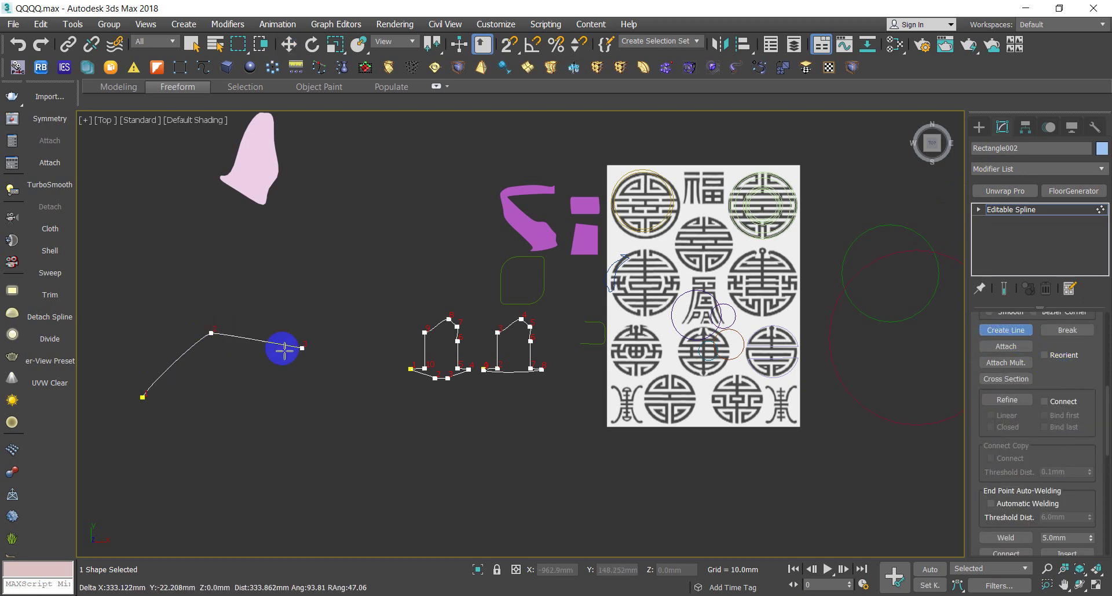
pyautogui.click(335, 333)
pyautogui.click(383, 247)
pyautogui.click(404, 179)
pyautogui.click(401, 149)
pyautogui.rightClick(415, 132)
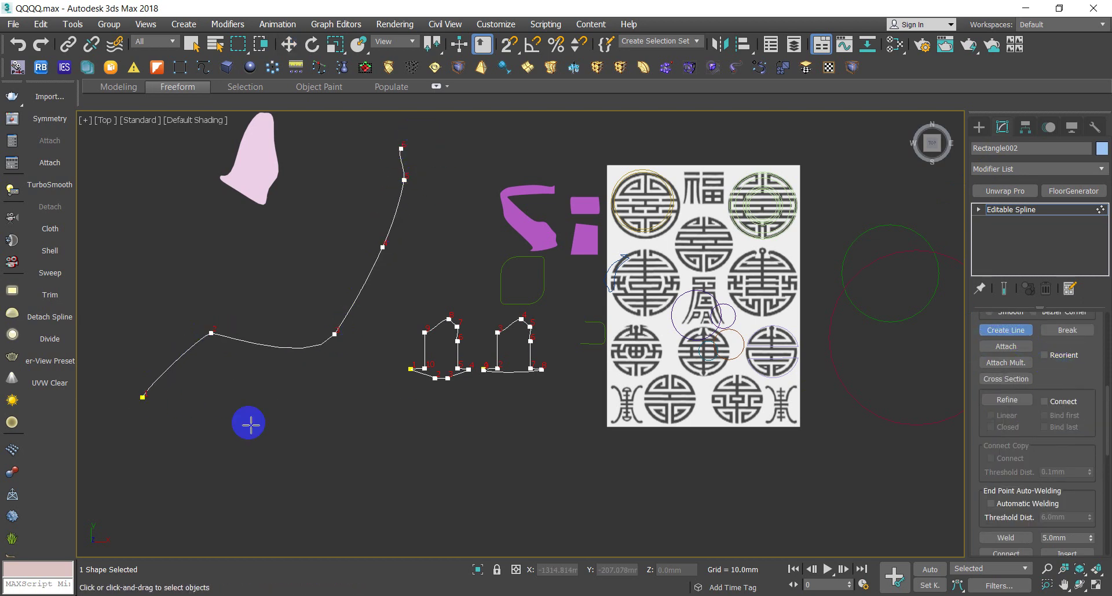
# Draw a second curve along the bottom, from right to left
pyautogui.click(849, 523)
pyautogui.click(670, 501)
pyautogui.click(578, 510)
pyautogui.click(449, 517)
pyautogui.click(347, 501)
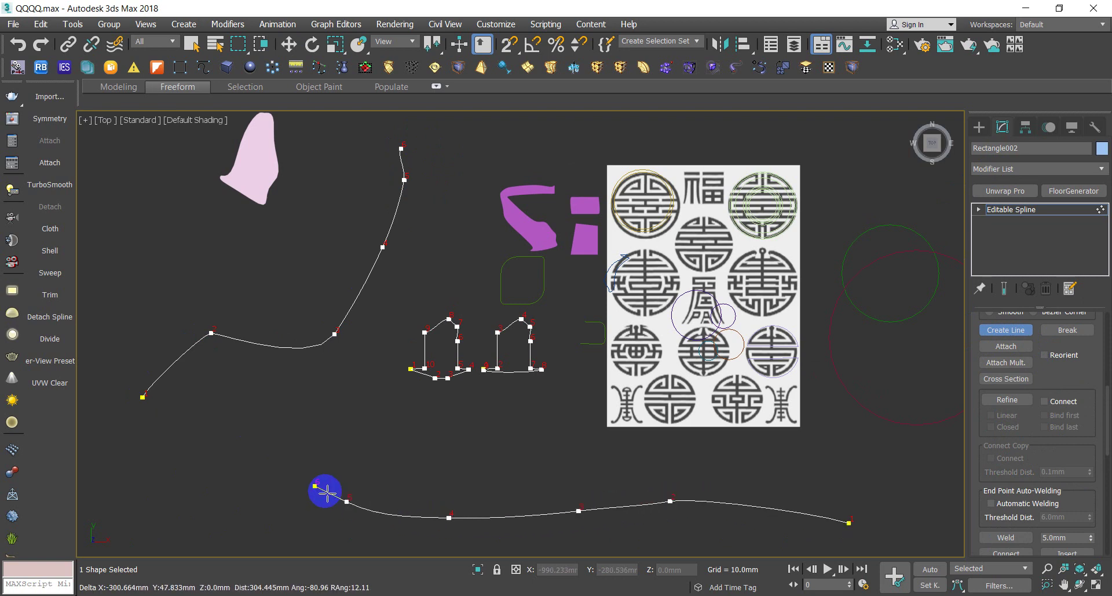
pyautogui.click(255, 451)
pyautogui.click(212, 406)
pyautogui.rightClick(212, 407)
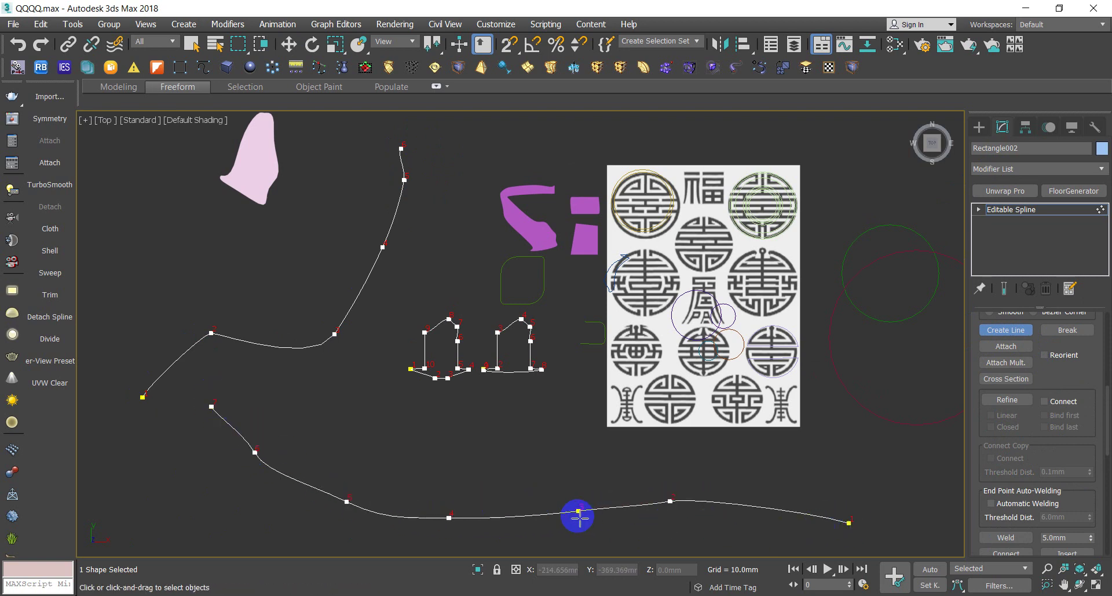
# Make the lower curve's left end vertex its first vertex
pyautogui.press('w')
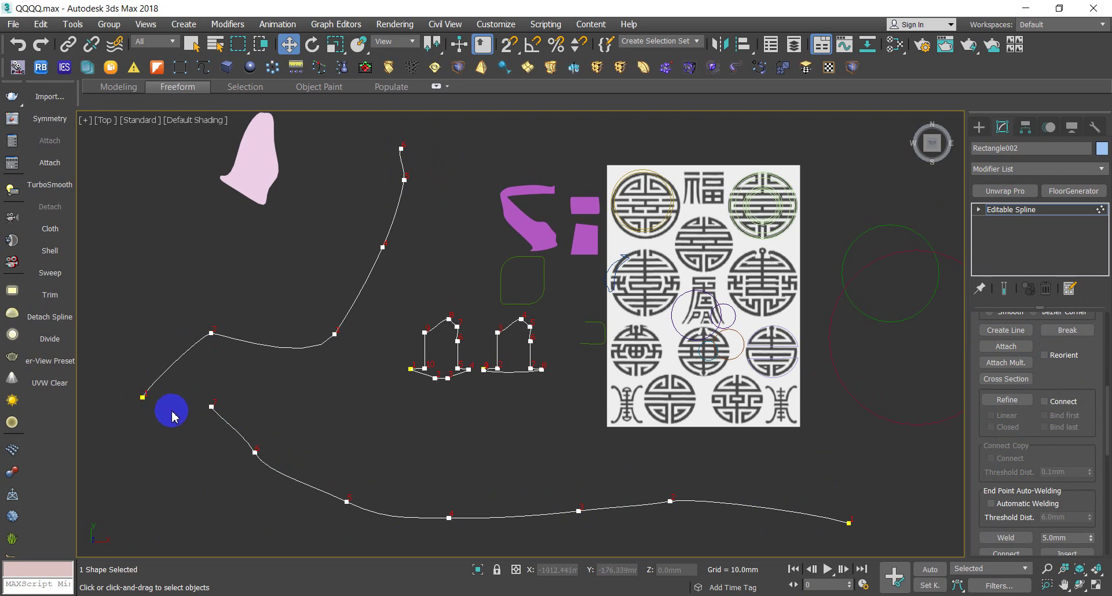
pyautogui.rightClick(225, 403)
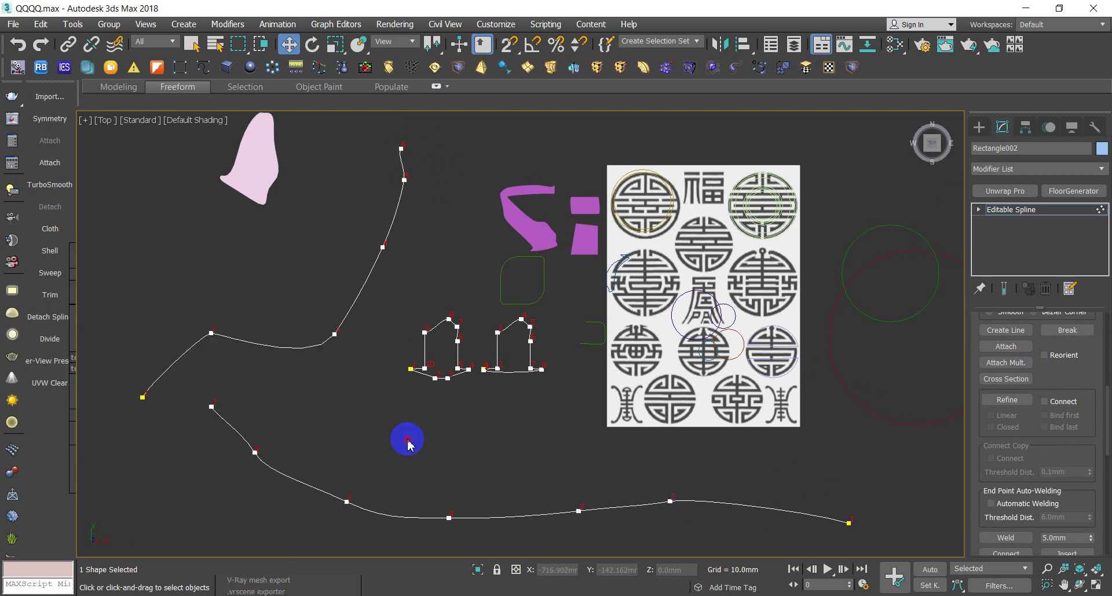
pyautogui.click(218, 408)
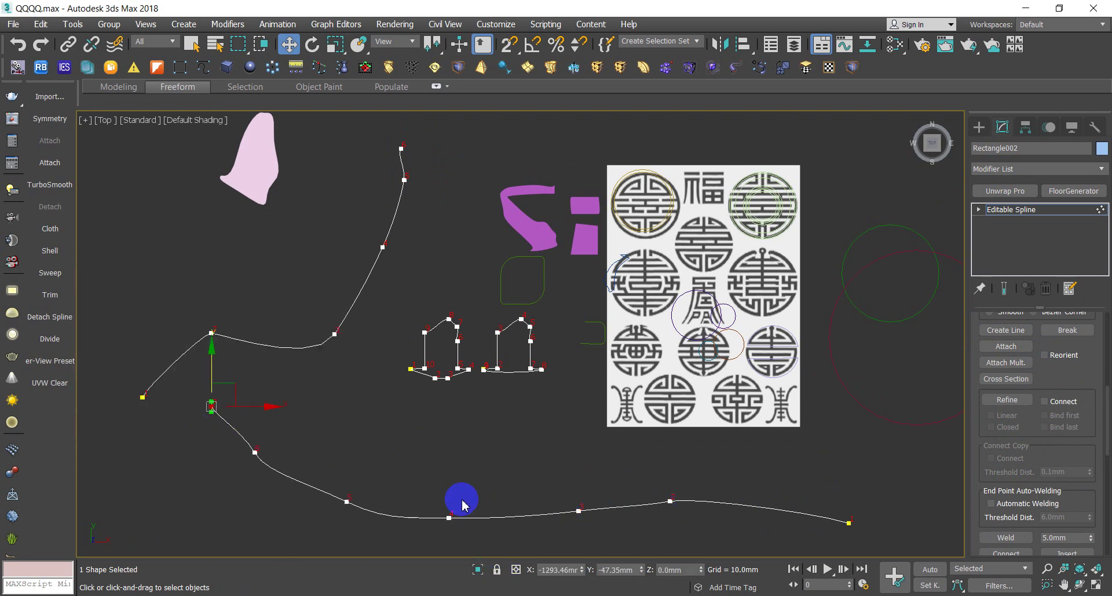
pyautogui.rightClick(378, 424)
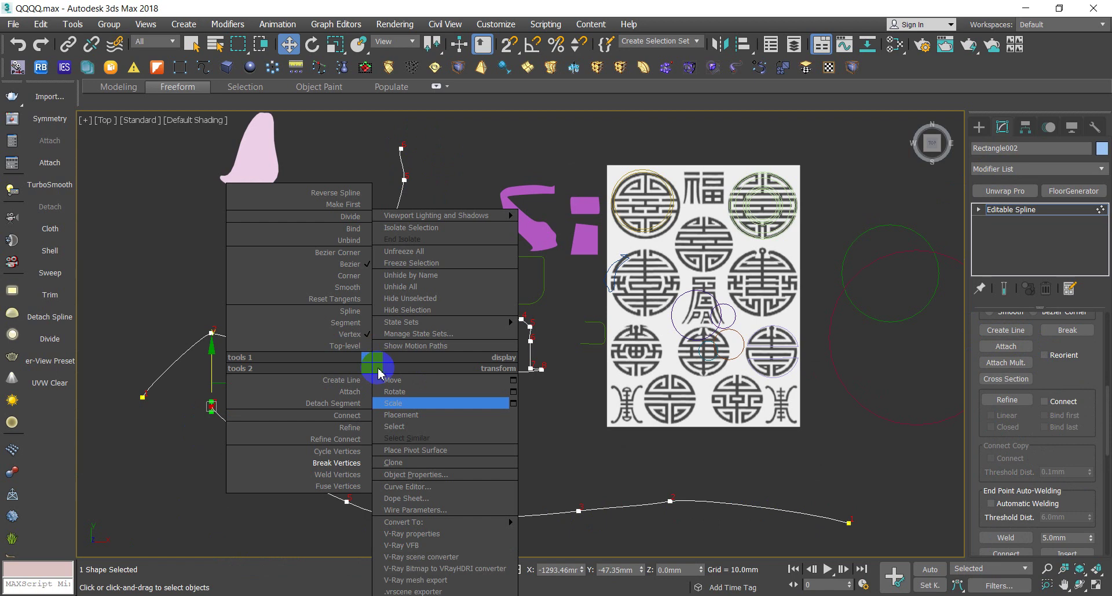
pyautogui.click(344, 204)
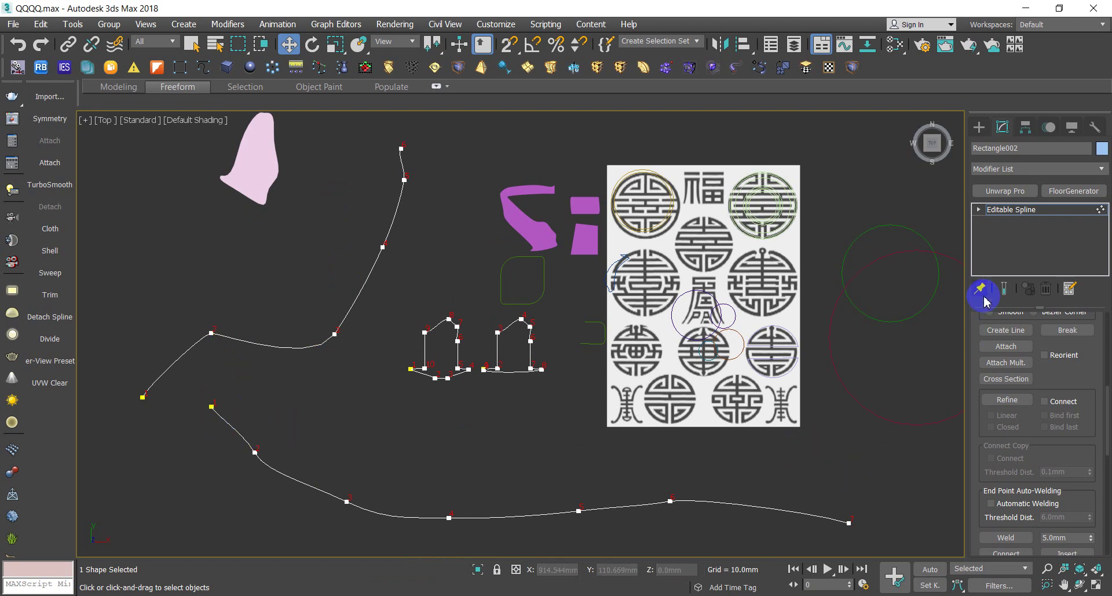
pyautogui.click(979, 128)
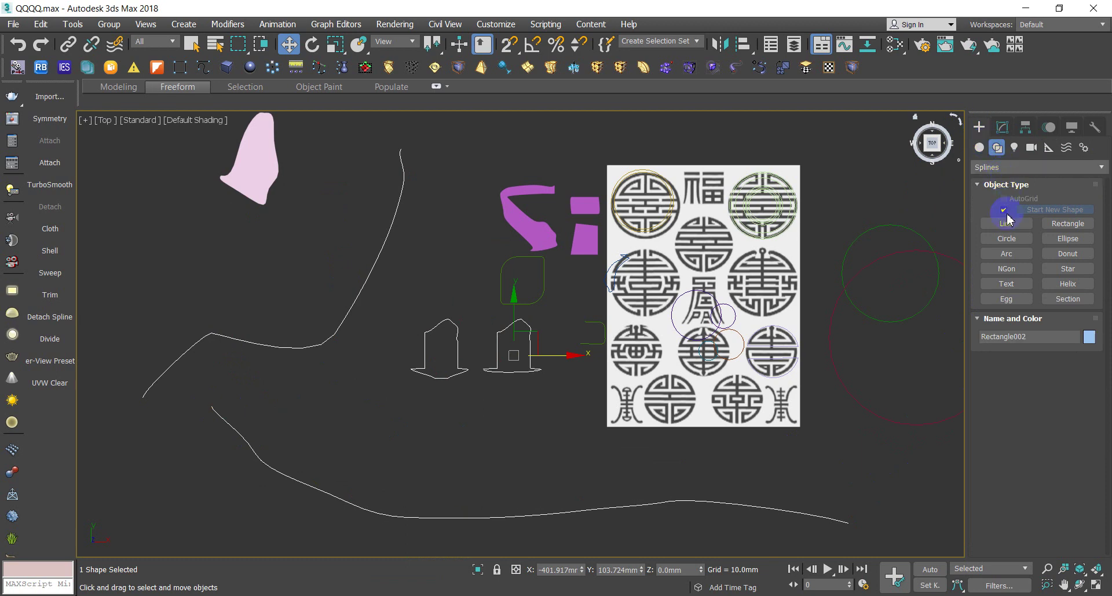
# Draw a new roof-curve line through seven points across the viewport
pyautogui.click(1006, 223)
pyautogui.moveTo(833, 217); pyautogui.dragTo(720, 216, button='middle')
pyautogui.click(893, 225)
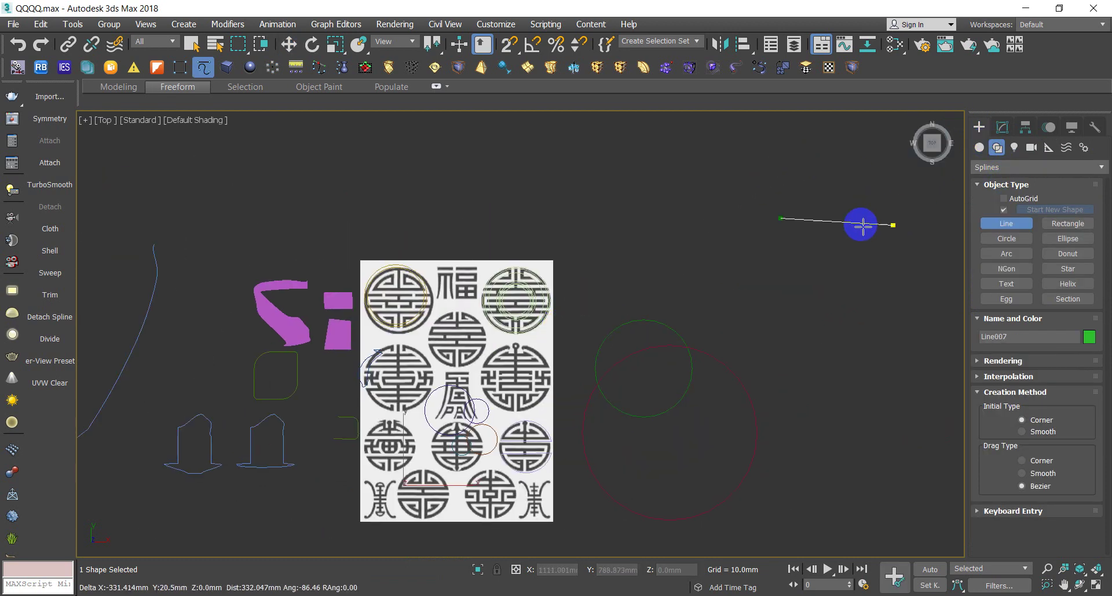
pyautogui.click(721, 154)
pyautogui.click(555, 158)
pyautogui.click(547, 205)
pyautogui.click(423, 164)
pyautogui.click(510, 243)
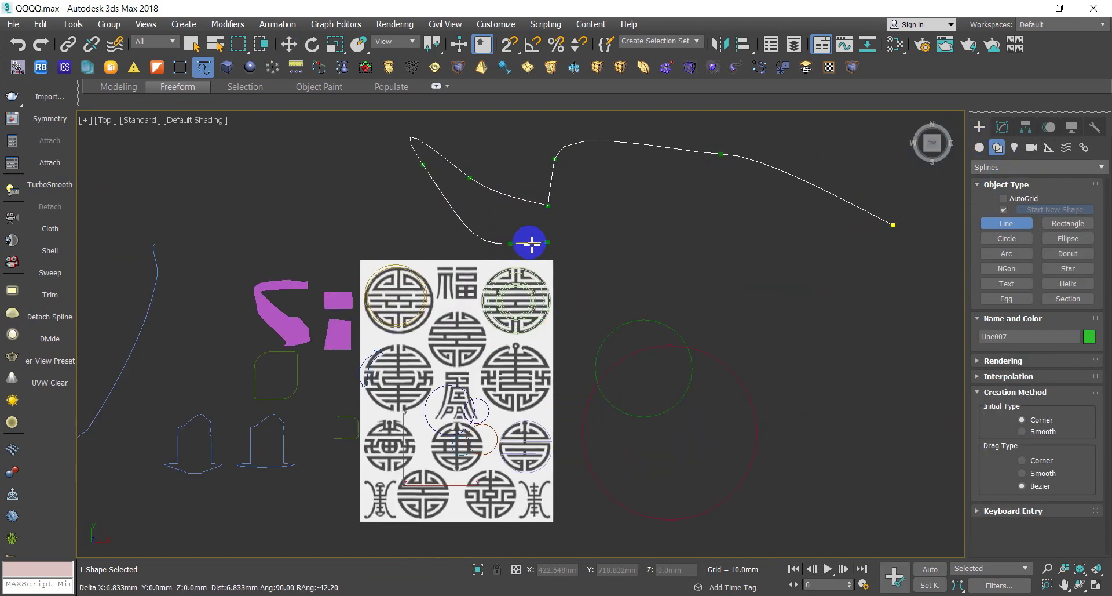
pyautogui.click(709, 232)
pyautogui.rightClick(811, 238)
# Make the line's inner end vertex its first vertex
pyautogui.press('w')
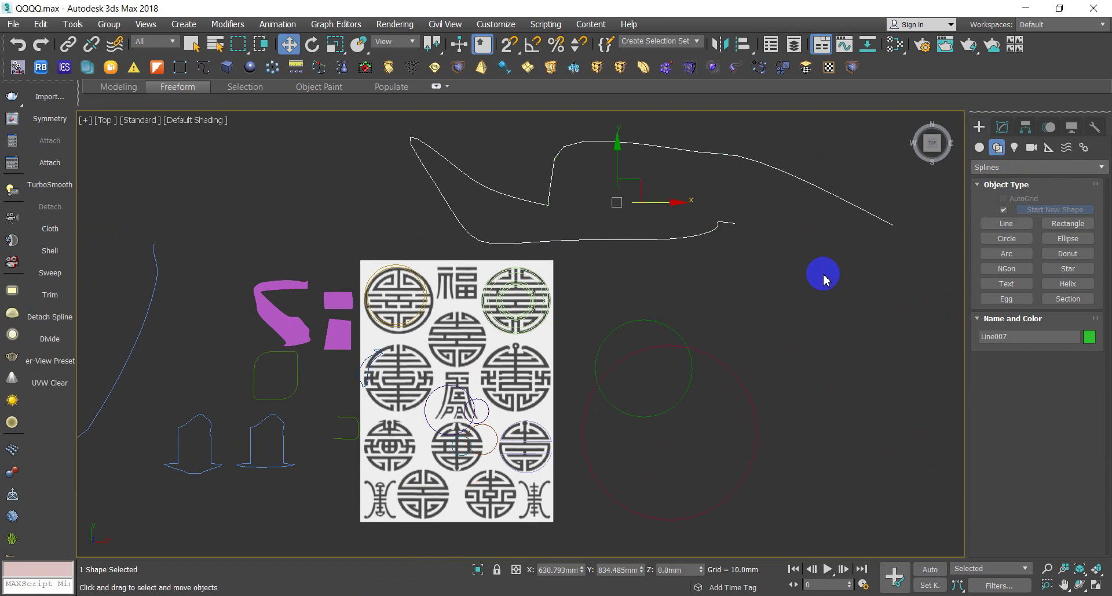
pyautogui.press('1')
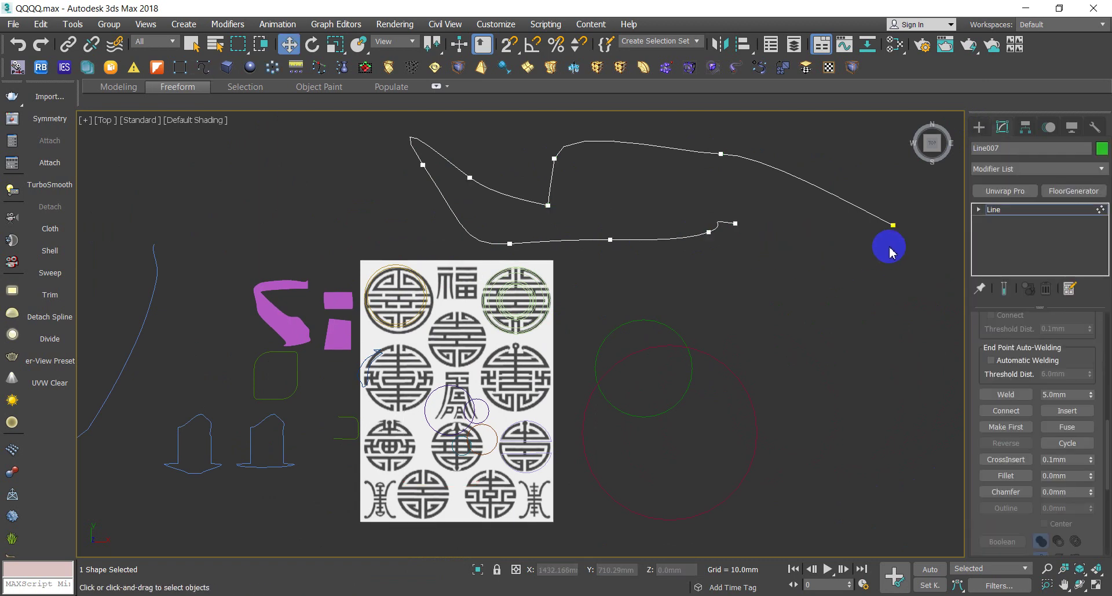
pyautogui.moveTo(752, 211); pyautogui.dragTo(741, 238)
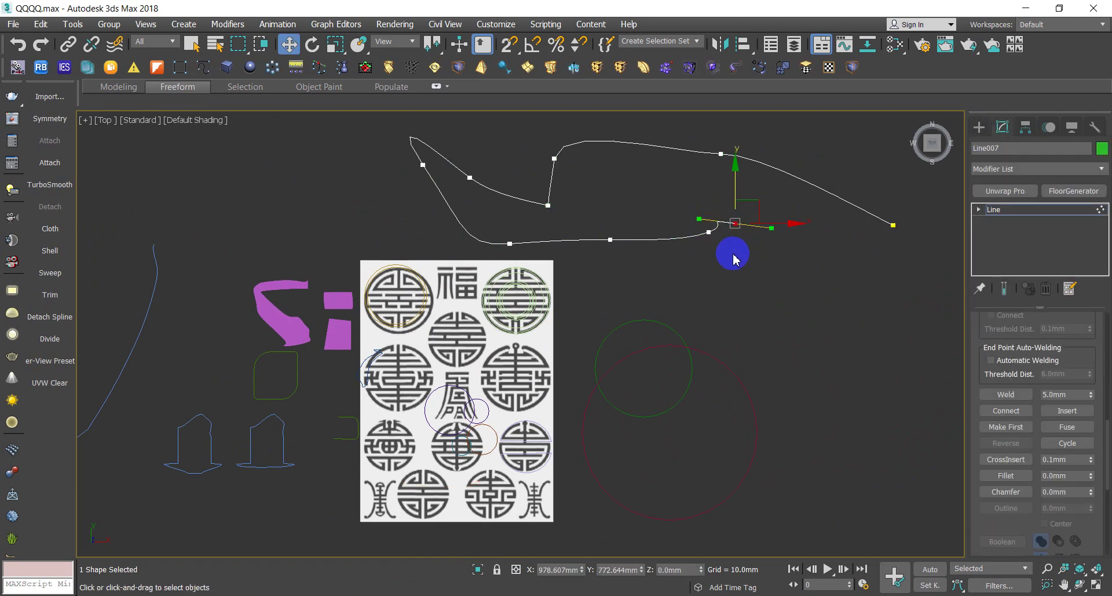
pyautogui.rightClick(530, 181)
pyautogui.click(501, 23)
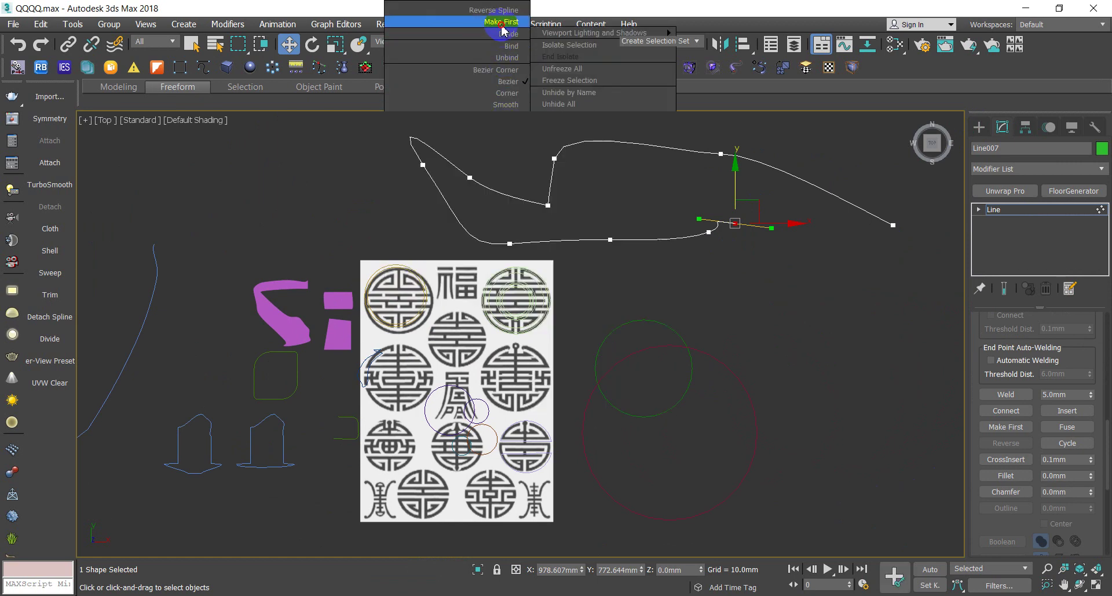
pyautogui.click(853, 418)
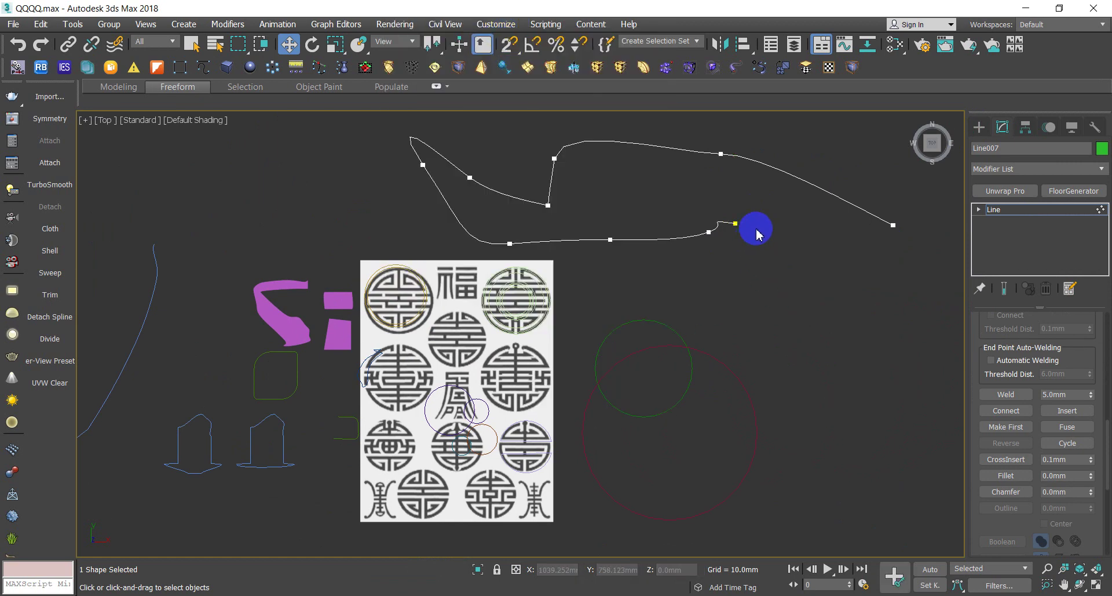
# Turn on Show Vertex Numbers for the spline
pyautogui.scroll(2, 1023, 400)
pyautogui.scroll(2, 1028, 394)
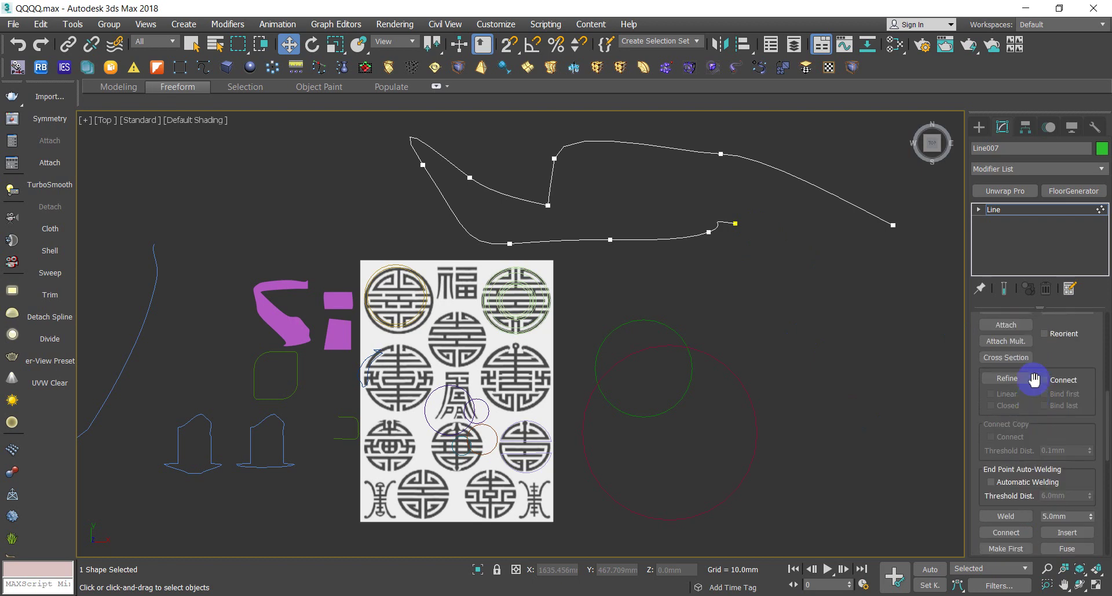
pyautogui.scroll(2, 1034, 388)
pyautogui.scroll(2, 1038, 384)
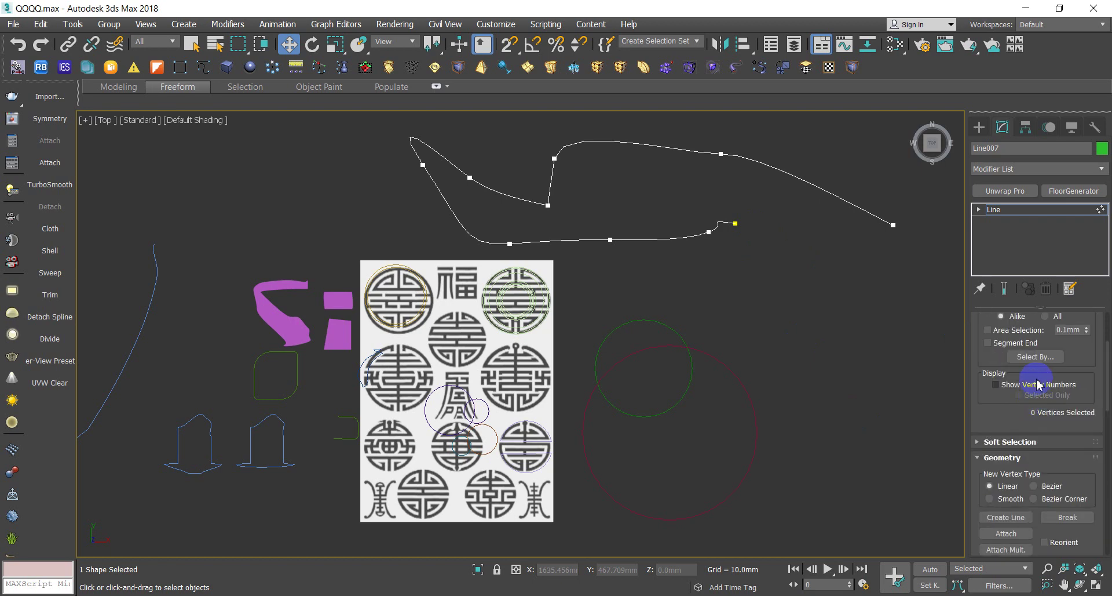
pyautogui.click(997, 384)
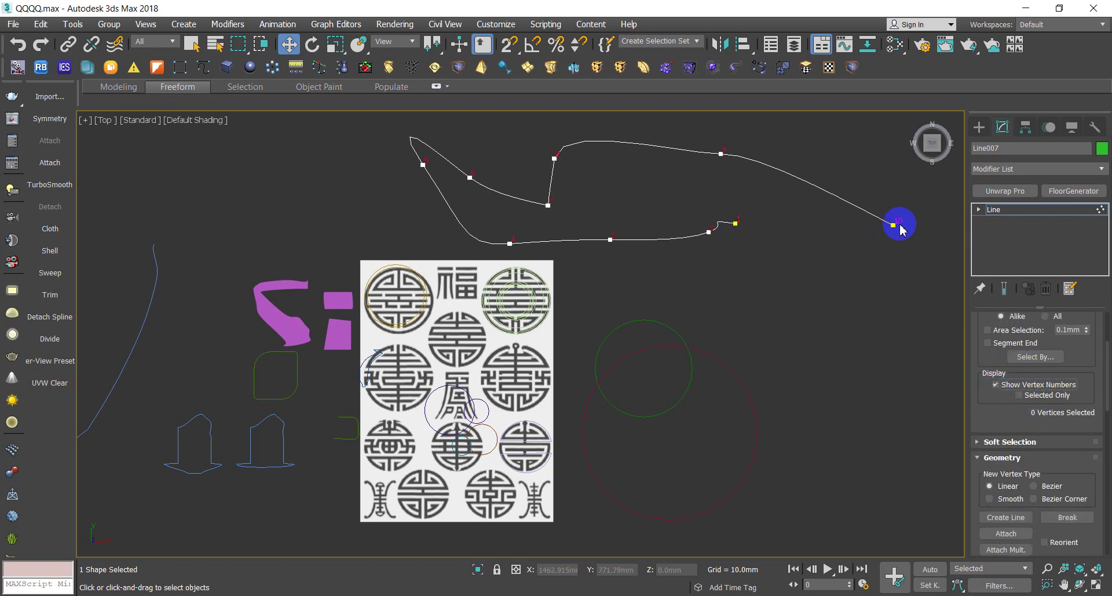
# Reverse the spline's direction and pull the end vertex down and to the right
pyautogui.click(432, 165)
pyautogui.rightClick(322, 174)
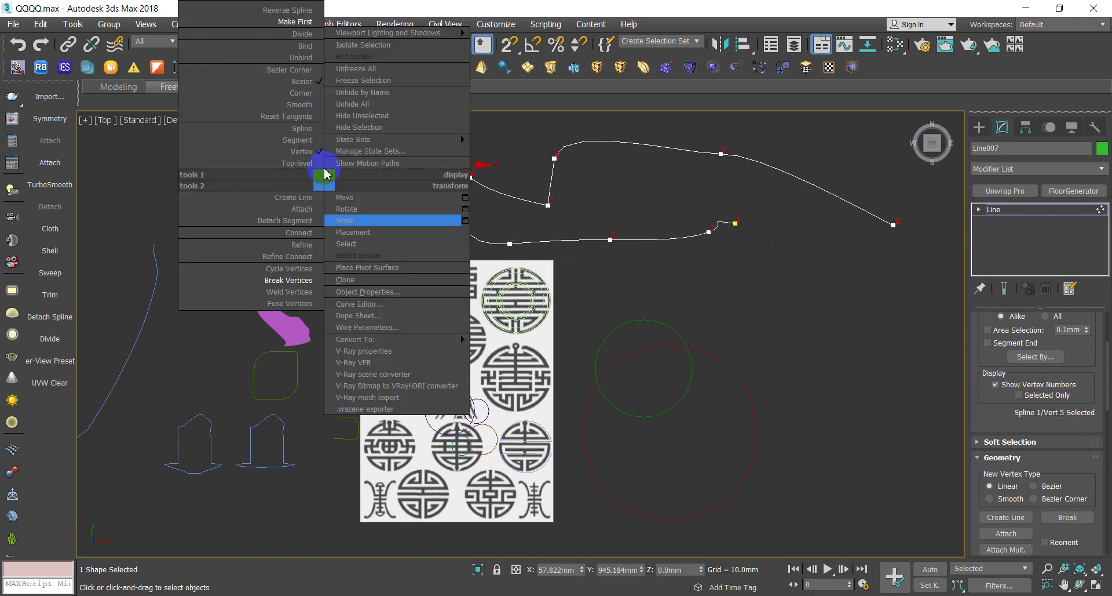
pyautogui.click(299, 30)
pyautogui.click(810, 339)
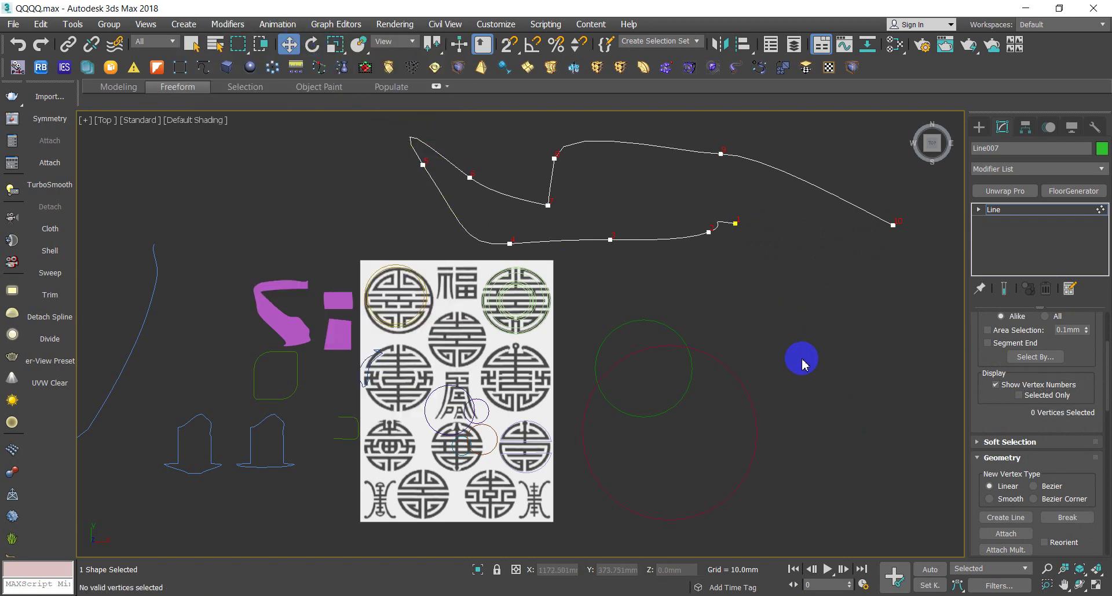
pyautogui.click(423, 165)
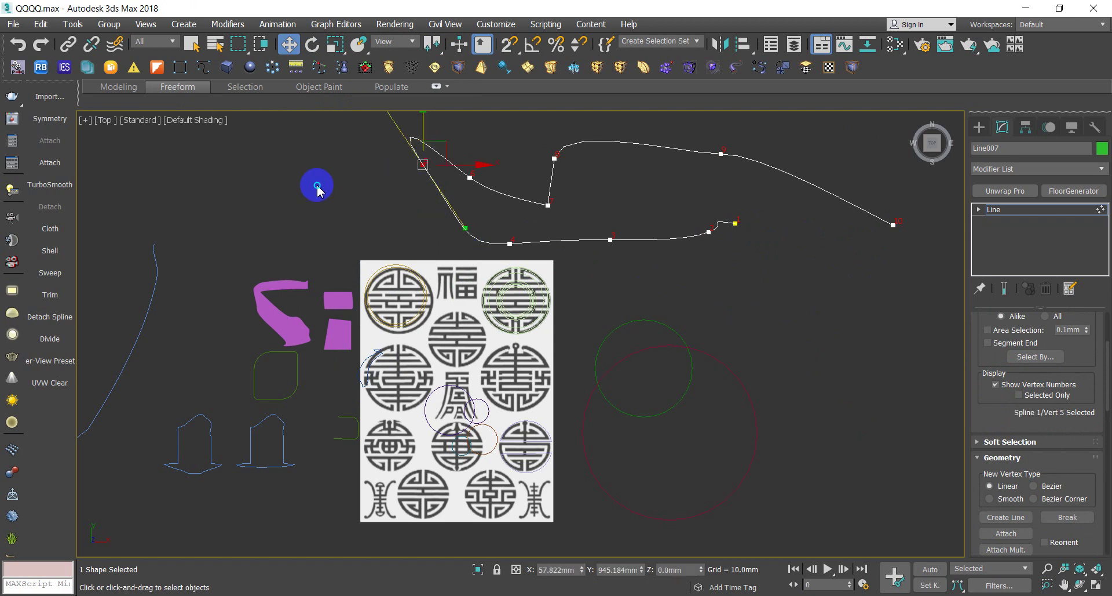
pyautogui.rightClick(317, 186)
pyautogui.click(288, 29)
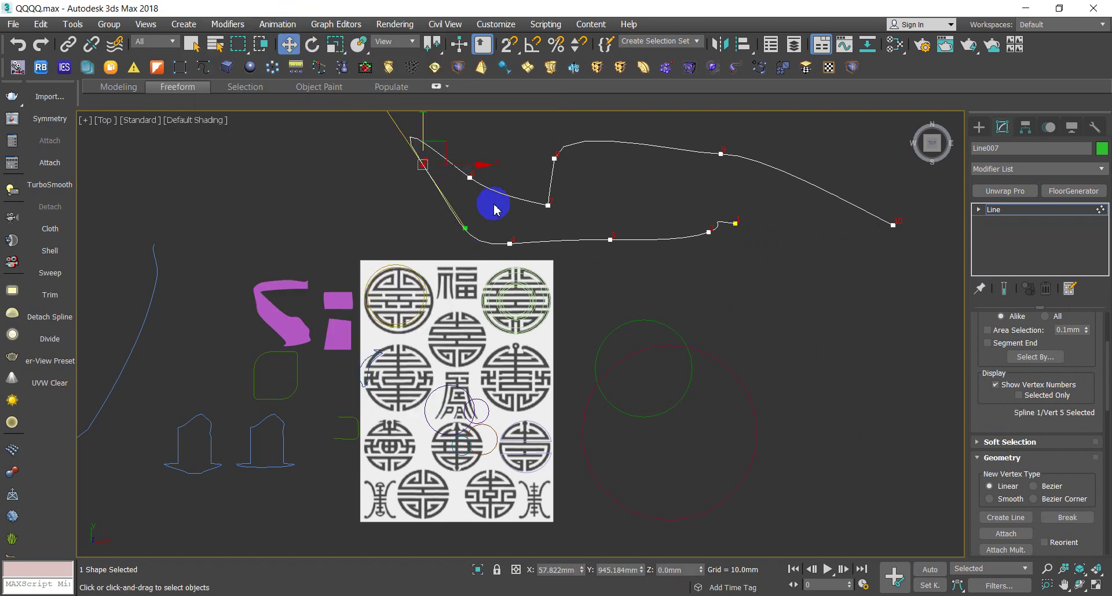
pyautogui.moveTo(494, 210); pyautogui.dragTo(590, 250)
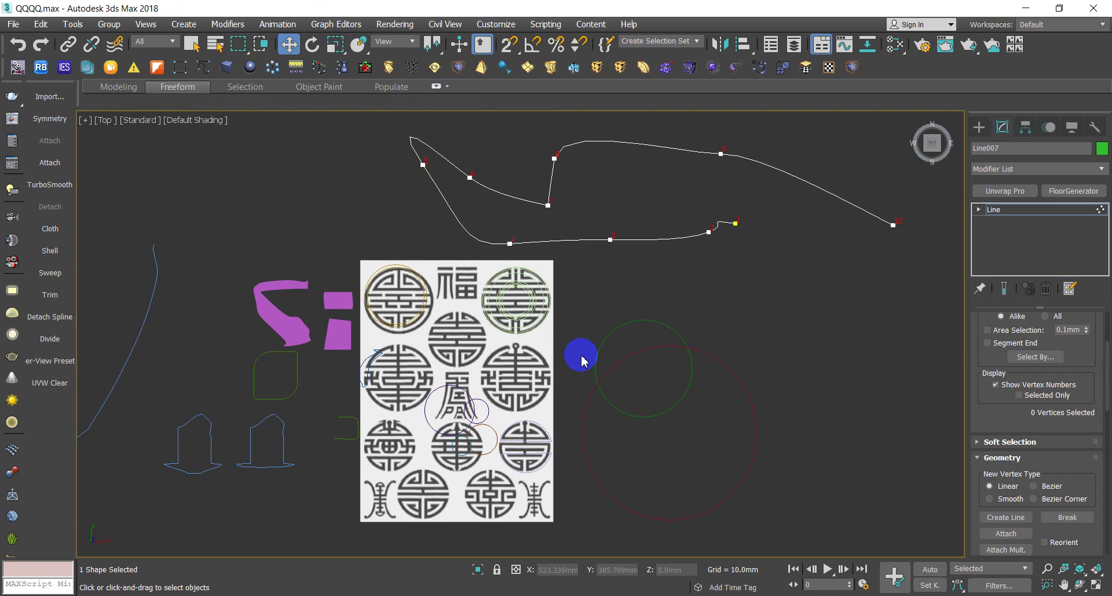
pyautogui.moveTo(735, 222); pyautogui.dragTo(810, 313)
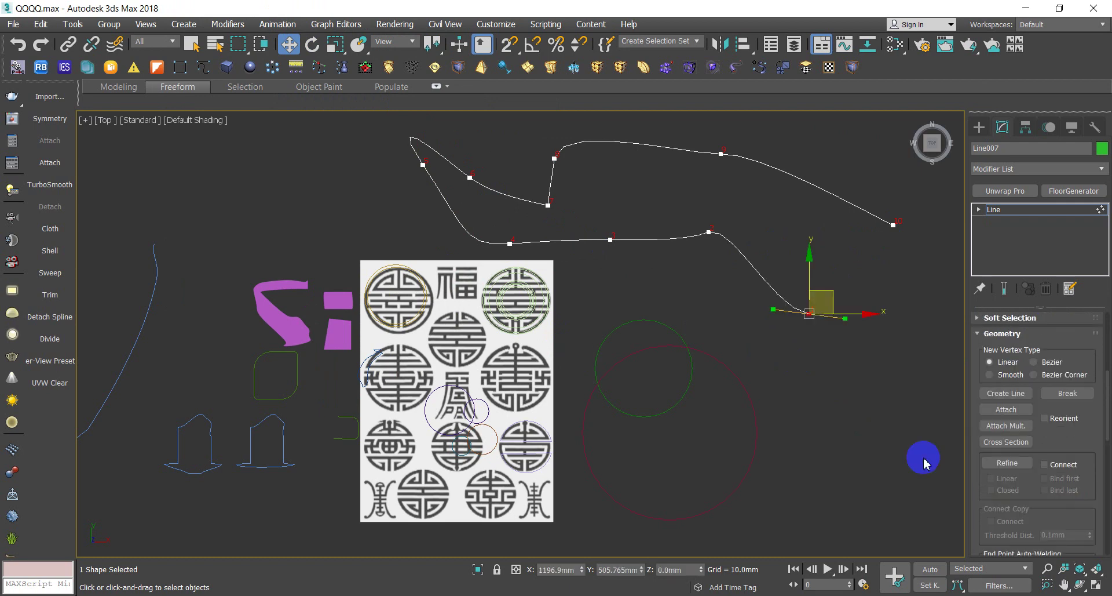
# Refine Line007 with new vertices on its lower-right, left and upper segments
pyautogui.click(1008, 463)
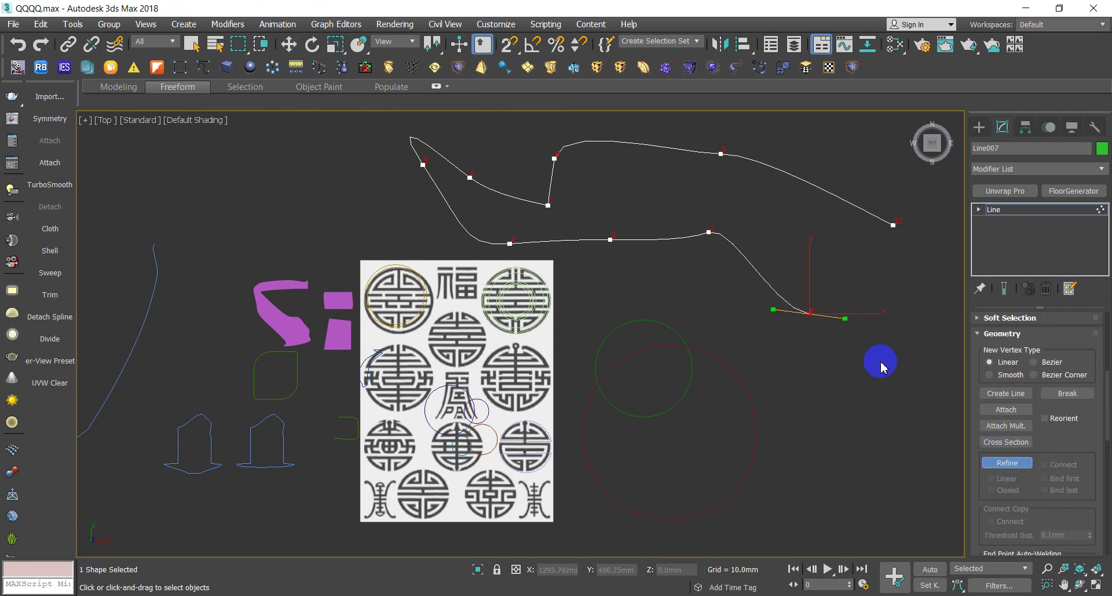
pyautogui.click(770, 285)
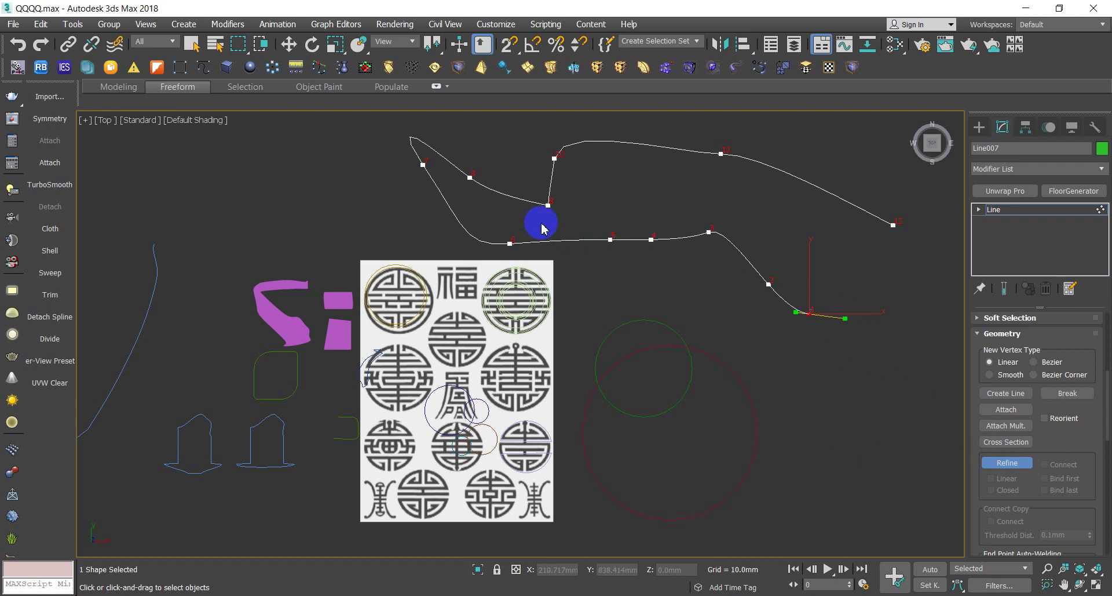
pyautogui.click(438, 187)
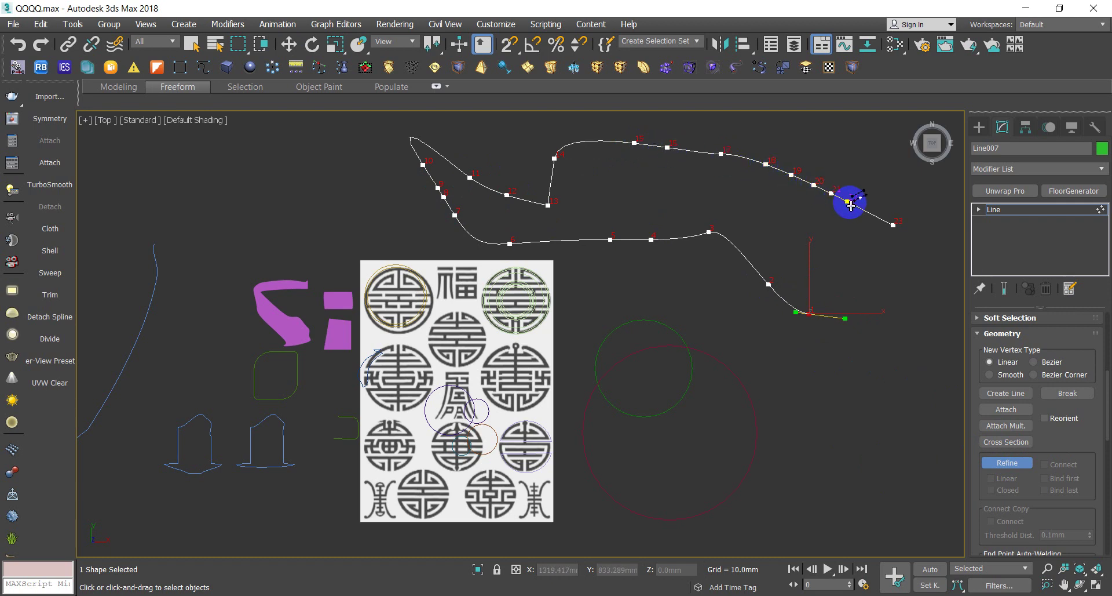
pyautogui.click(872, 215)
# Select both open end vertices and weld them to close the outline
pyautogui.moveTo(801, 291); pyautogui.dragTo(769, 367, button='middle')
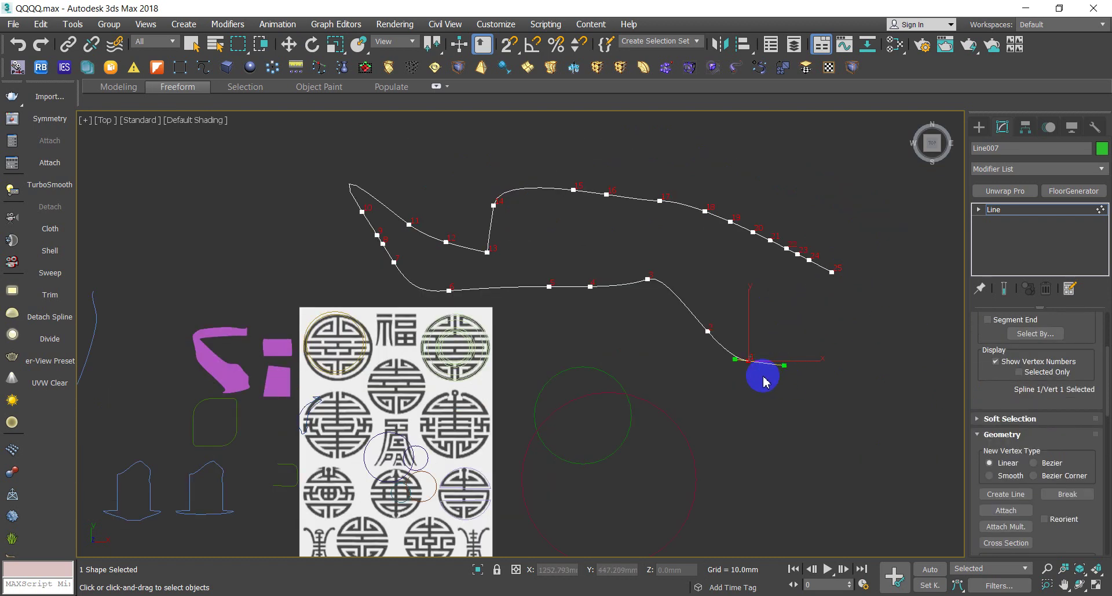
pyautogui.scroll(3, 746, 375)
pyautogui.scroll(-4, 745, 376)
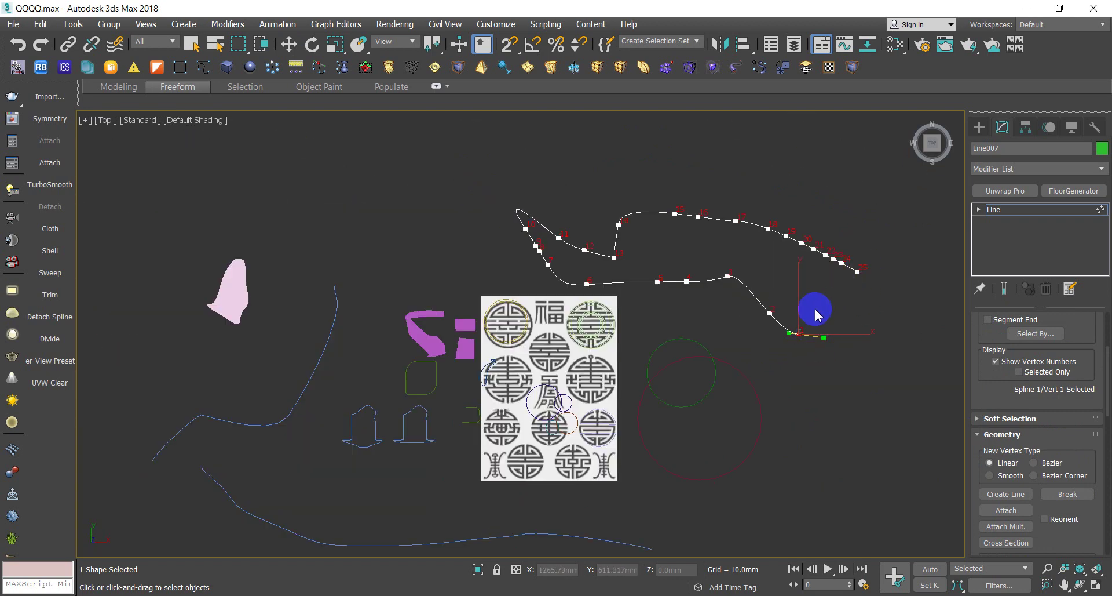
pyautogui.moveTo(816, 316); pyautogui.dragTo(542, 423, button='middle')
pyautogui.scroll(2, 541, 422)
pyautogui.press('w')
pyautogui.moveTo(597, 391); pyautogui.dragTo(555, 327)
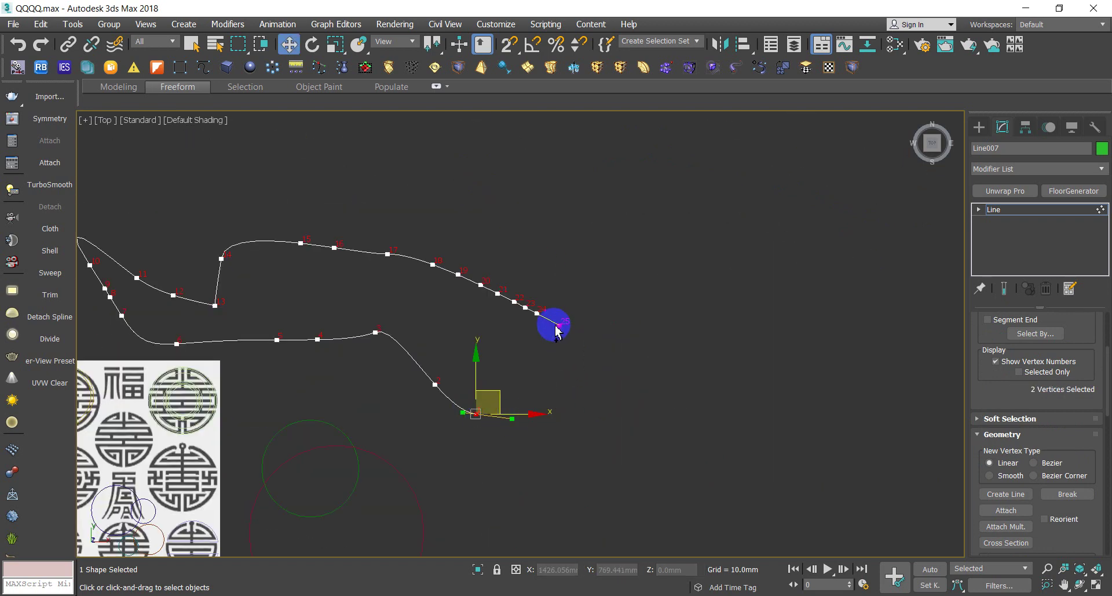
pyautogui.rightClick(768, 363)
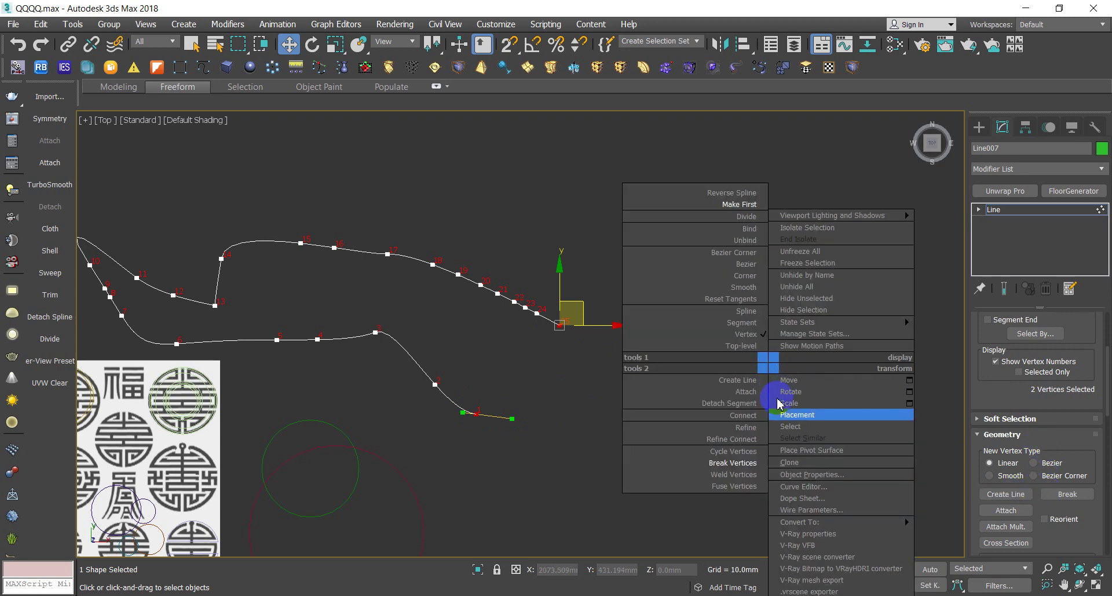
pyautogui.click(731, 479)
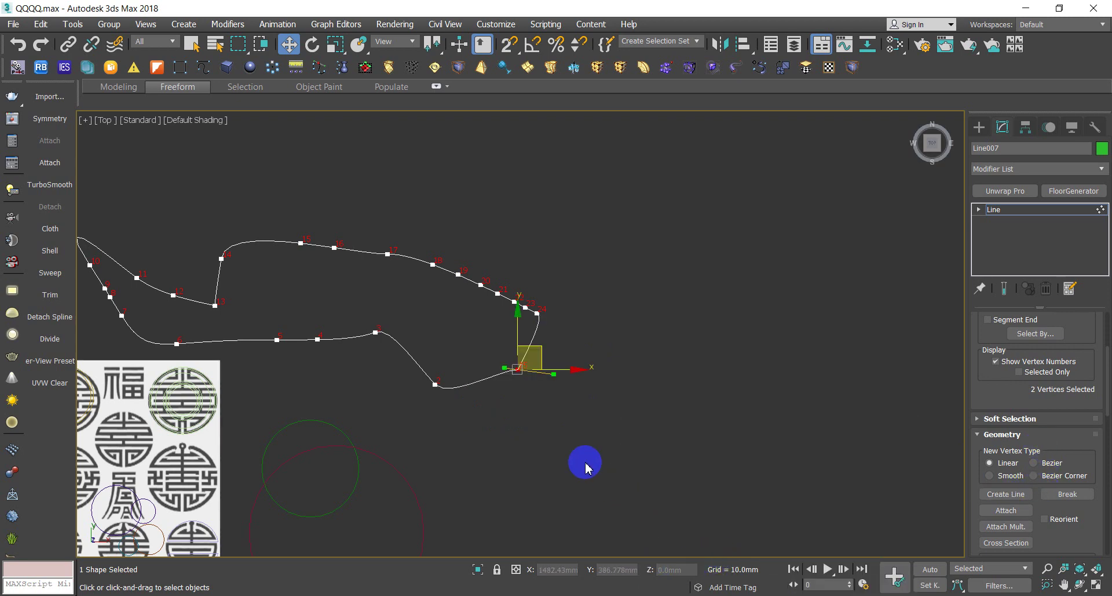
pyautogui.rightClick(562, 363)
pyautogui.click(532, 483)
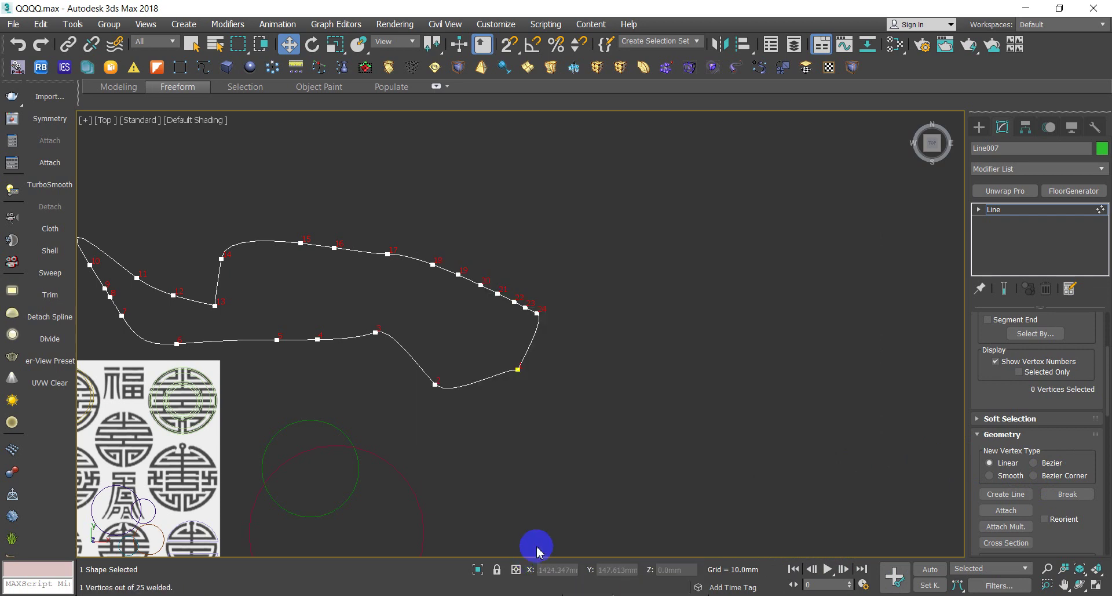
pyautogui.scroll(3, 510, 408)
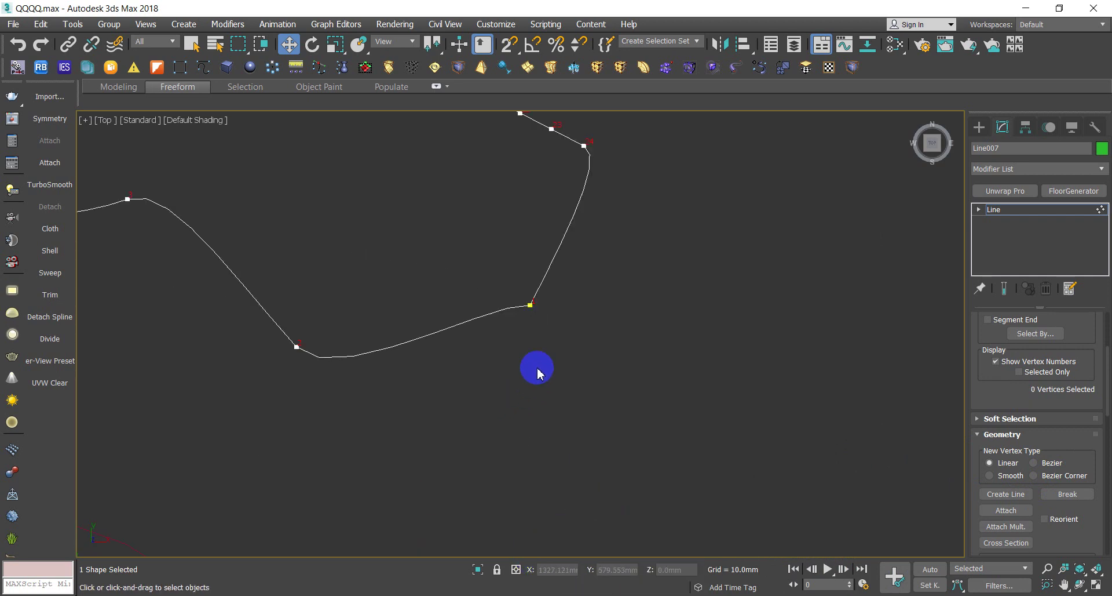
# Give the welded lower-right vertex Bezier corner handles from the quad menu
pyautogui.scroll(5, 531, 307)
pyautogui.click(531, 315)
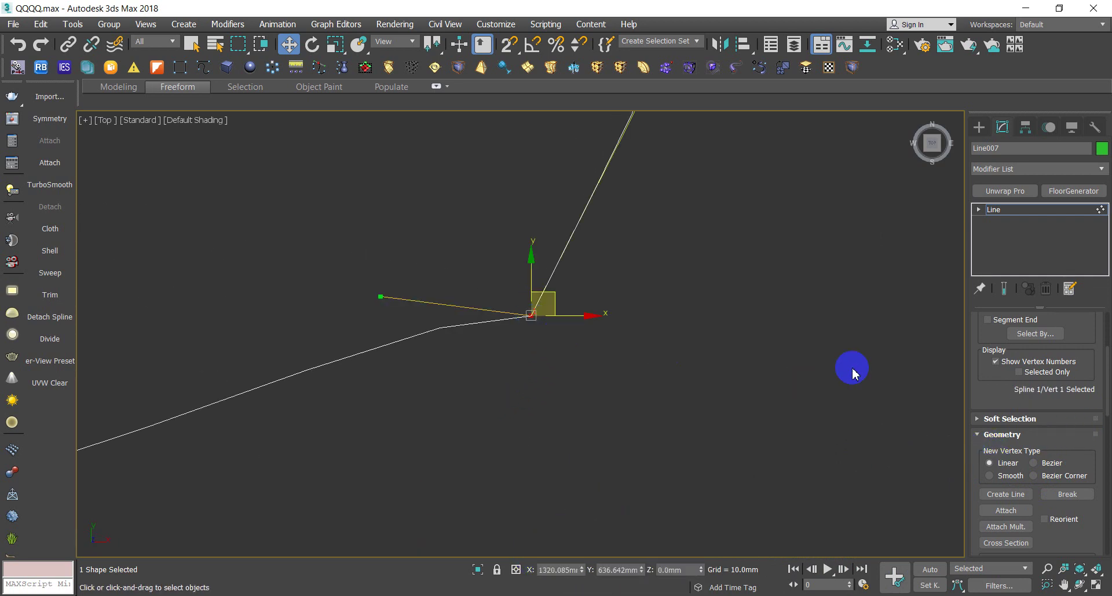
pyautogui.rightClick(852, 369)
pyautogui.click(797, 461)
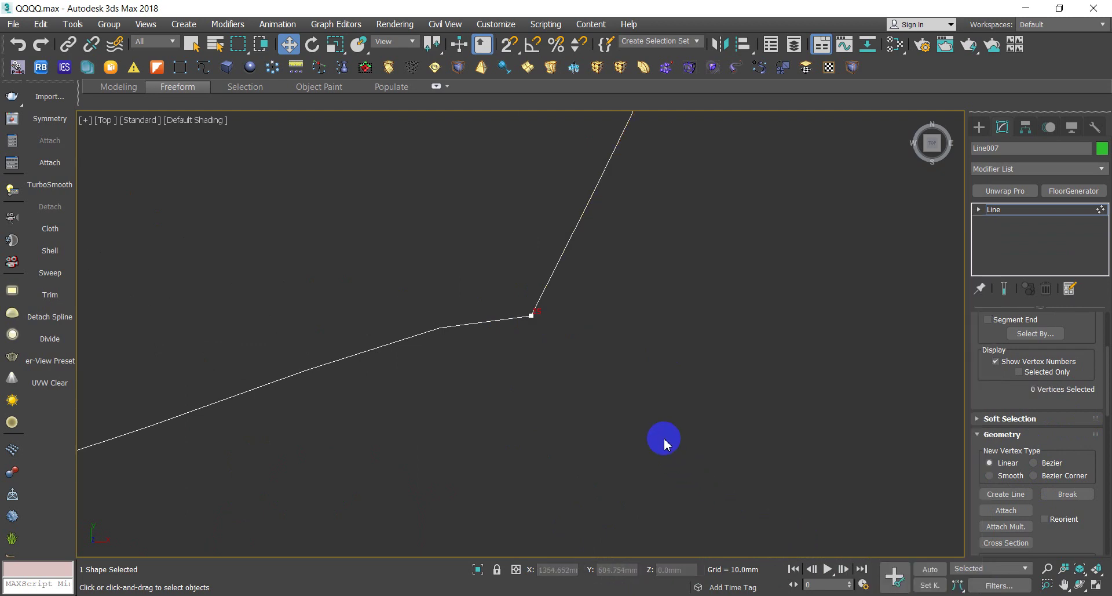
pyautogui.scroll(-2, 595, 355)
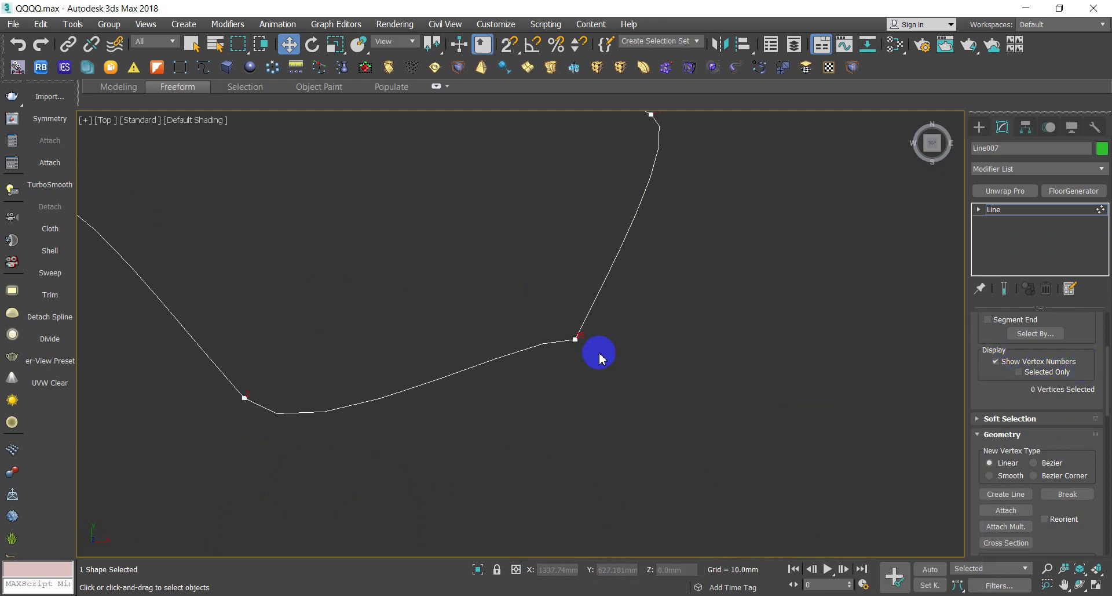
pyautogui.scroll(-3, 589, 368)
pyautogui.scroll(2, 558, 247)
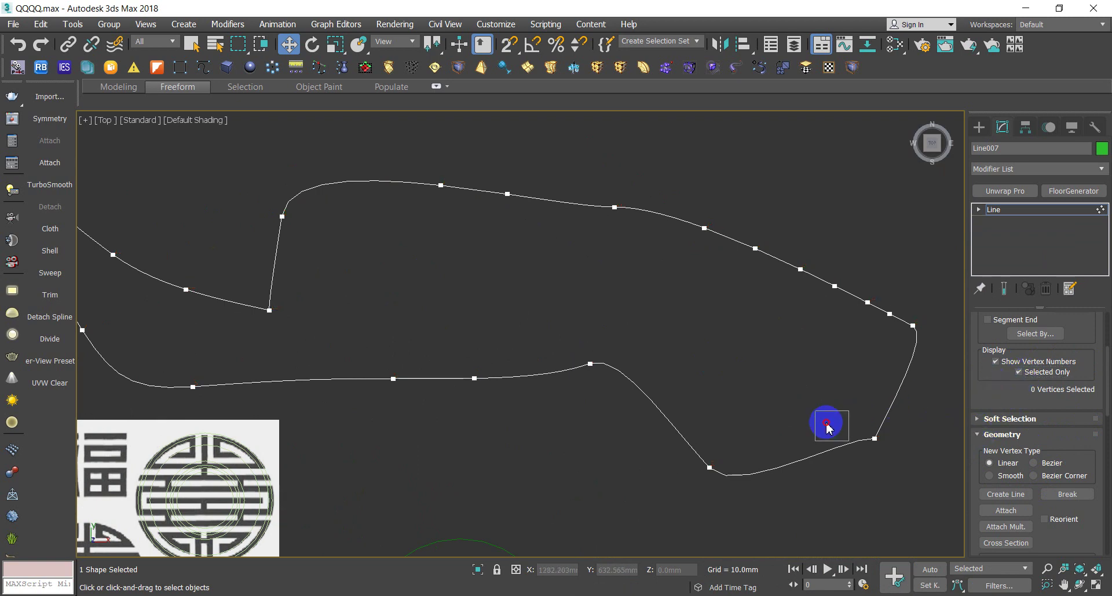
# Inspect the lower-right corner vertices, including vertex 24, while zooming in and out
pyautogui.moveTo(824, 421); pyautogui.dragTo(914, 477)
pyautogui.scroll(5, 799, 442)
pyautogui.scroll(3, 892, 364)
pyautogui.scroll(-3, 589, 487)
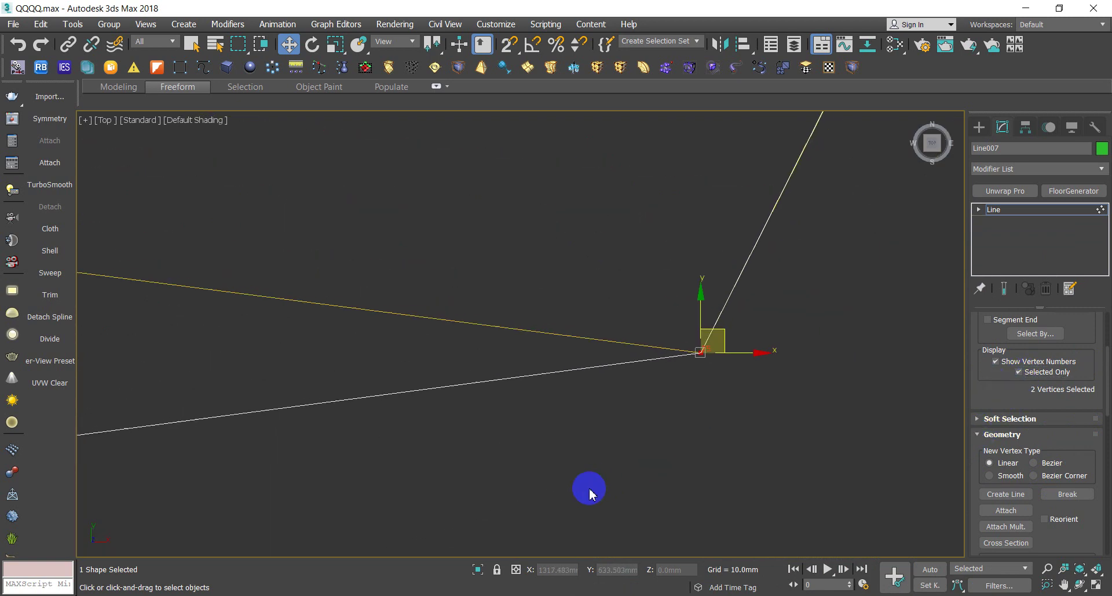
pyautogui.scroll(-2, 618, 471)
pyautogui.scroll(-3, 628, 358)
pyautogui.moveTo(714, 231); pyautogui.dragTo(672, 205)
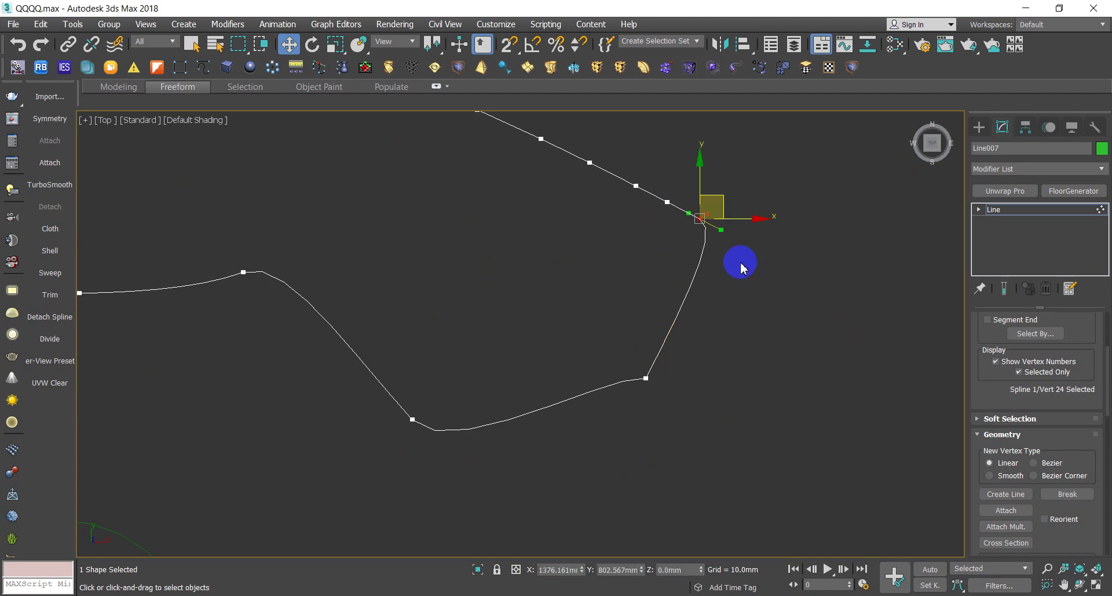
pyautogui.scroll(-2, 659, 295)
pyautogui.scroll(-2, 437, 221)
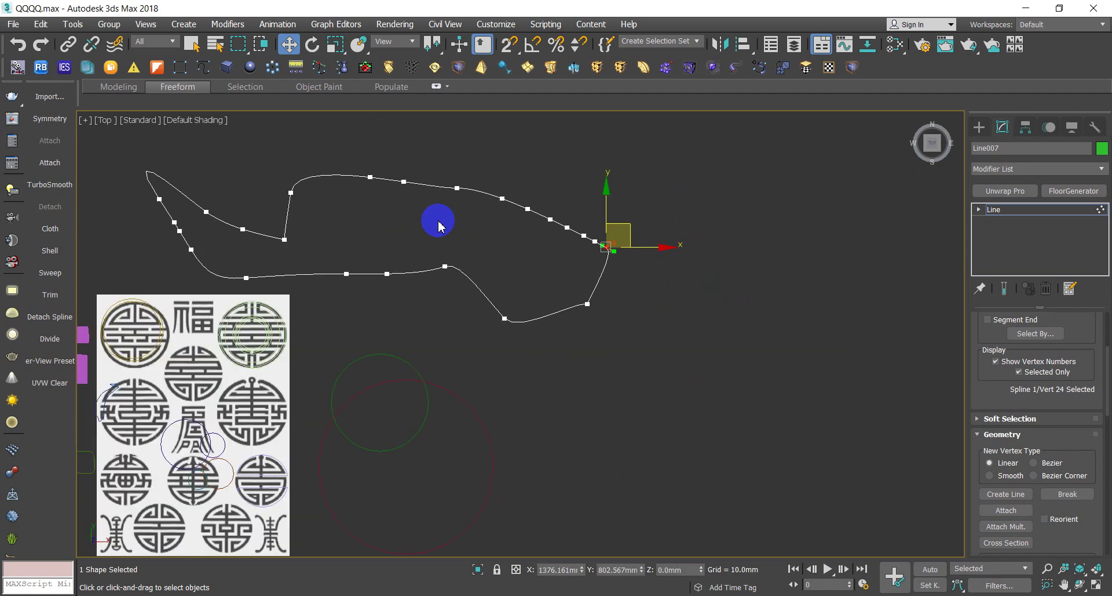
pyautogui.scroll(-2, 437, 241)
pyautogui.scroll(3, 511, 268)
pyautogui.scroll(1, 511, 269)
pyautogui.moveTo(513, 255); pyautogui.dragTo(613, 348)
# Pan and zoom to bring the whole curved spline into view
pyautogui.scroll(2, 527, 290)
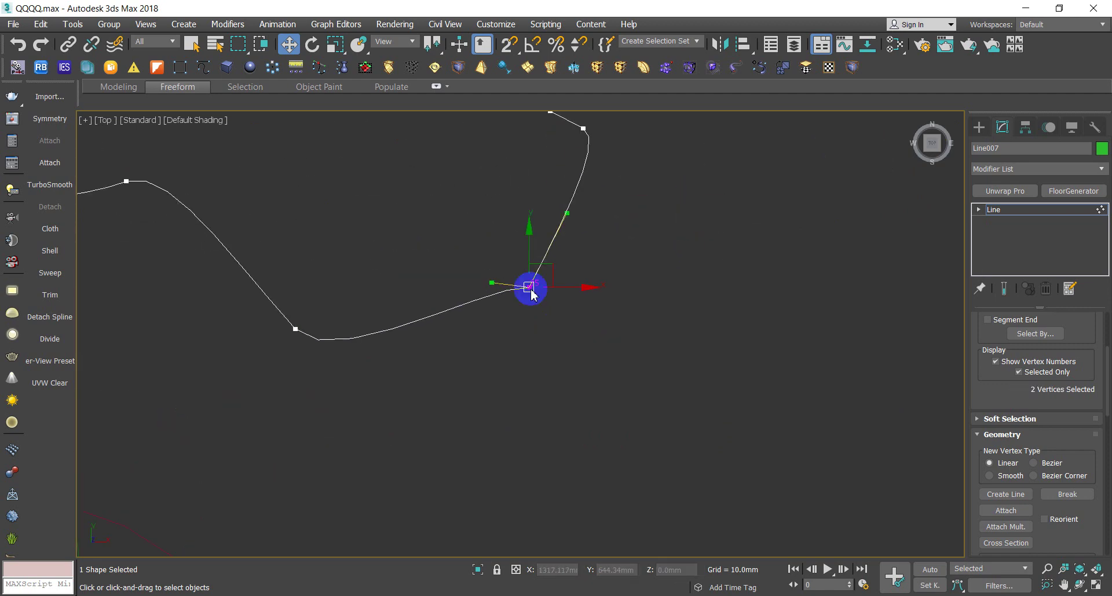
pyautogui.scroll(3, 549, 323)
pyautogui.scroll(2, 578, 417)
pyautogui.moveTo(580, 419); pyautogui.dragTo(589, 273, button='middle')
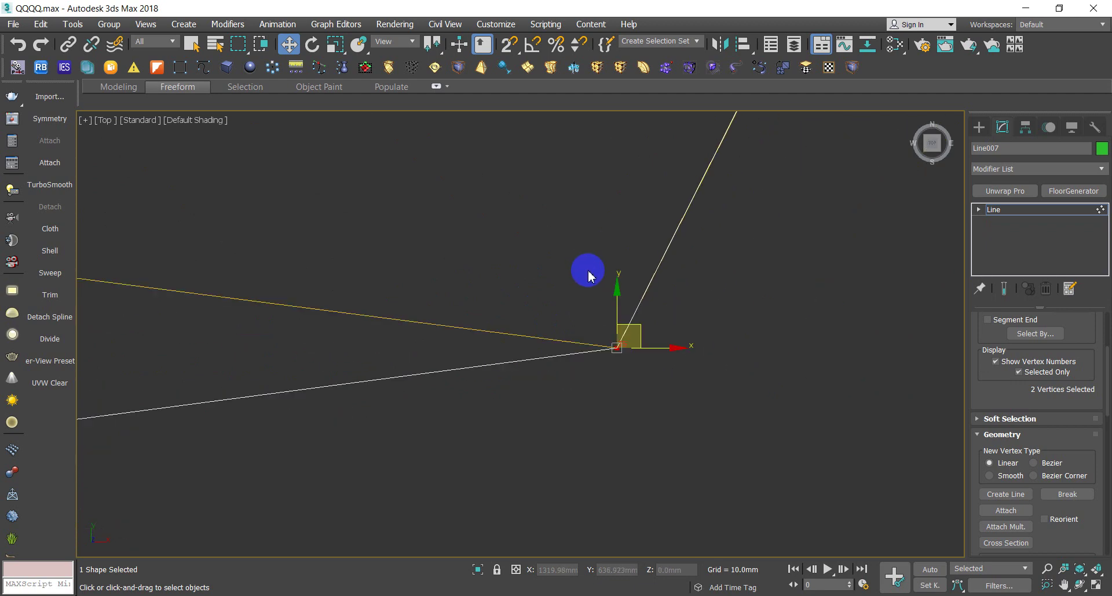
pyautogui.scroll(-3, 541, 335)
pyautogui.scroll(-2, 234, 369)
pyautogui.moveTo(241, 367); pyautogui.dragTo(442, 385, button='middle')
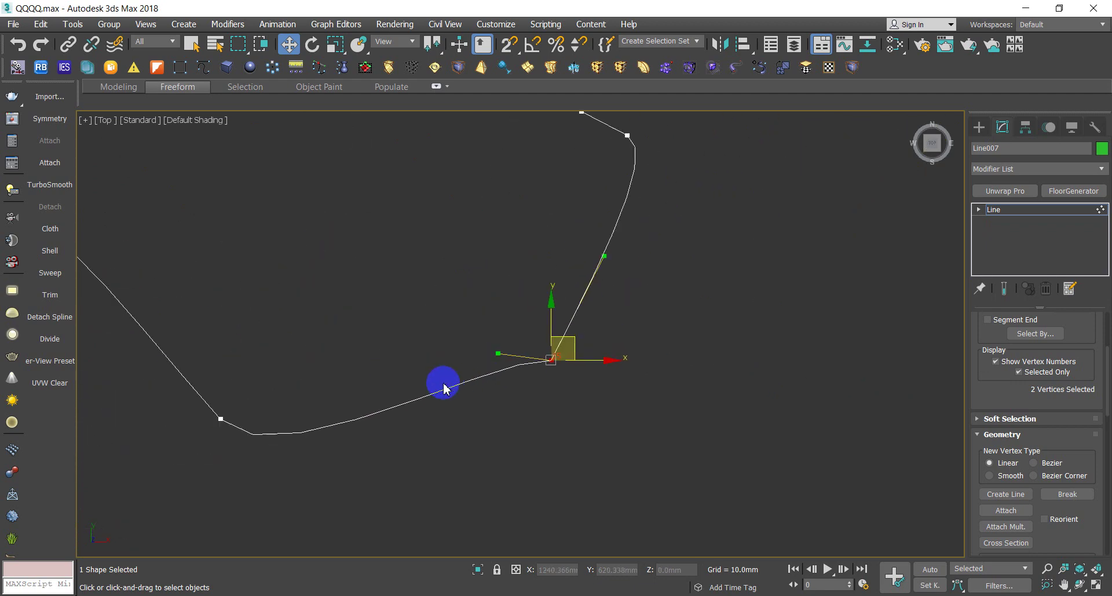
pyautogui.scroll(-3, 442, 385)
# Pick the spline's other end vertex and zoom in close on the end vertices
pyautogui.moveTo(348, 385); pyautogui.dragTo(299, 442)
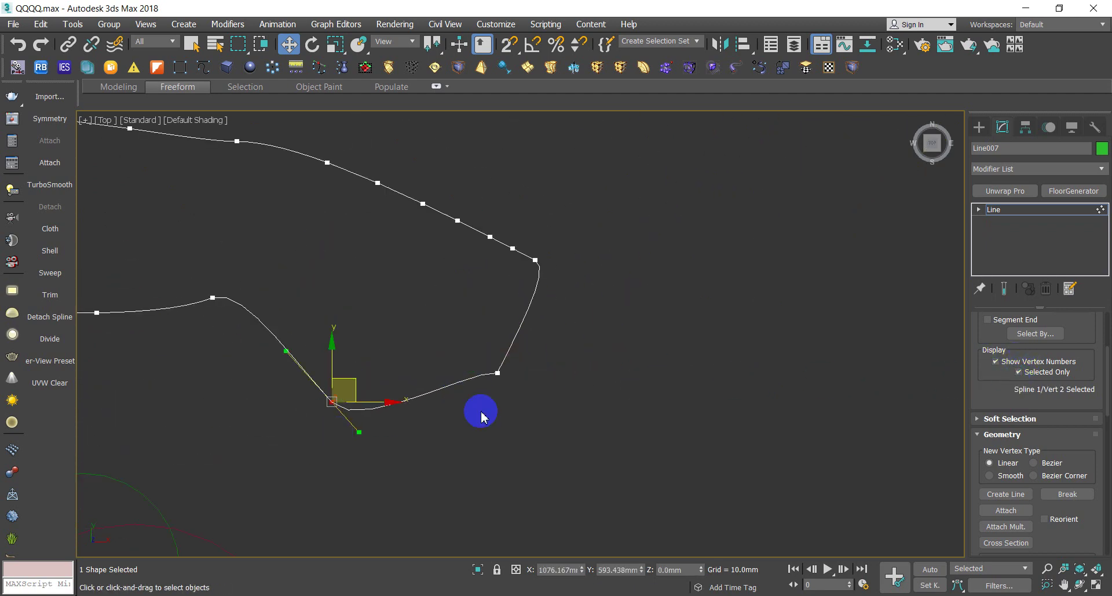
pyautogui.moveTo(525, 345); pyautogui.dragTo(469, 409)
pyautogui.scroll(-5, 470, 280)
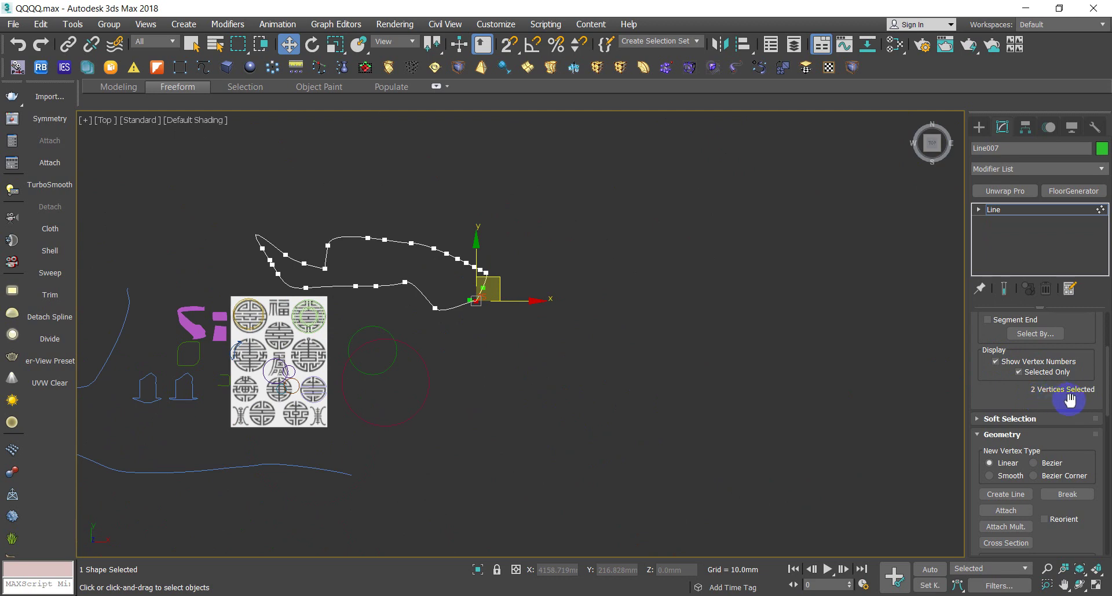
pyautogui.click(435, 308)
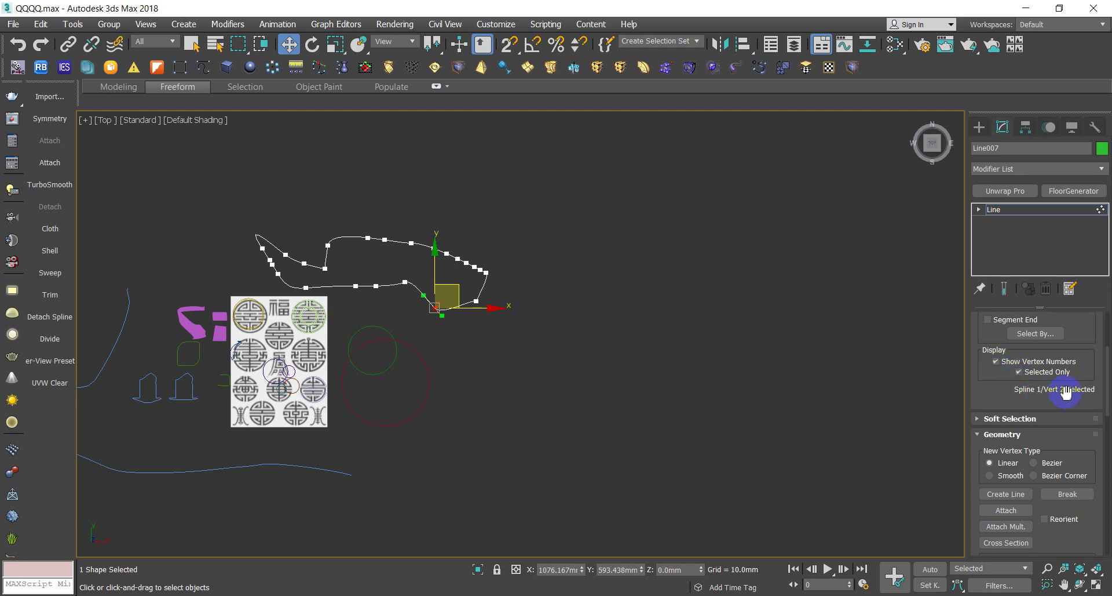
pyautogui.scroll(5, 458, 307)
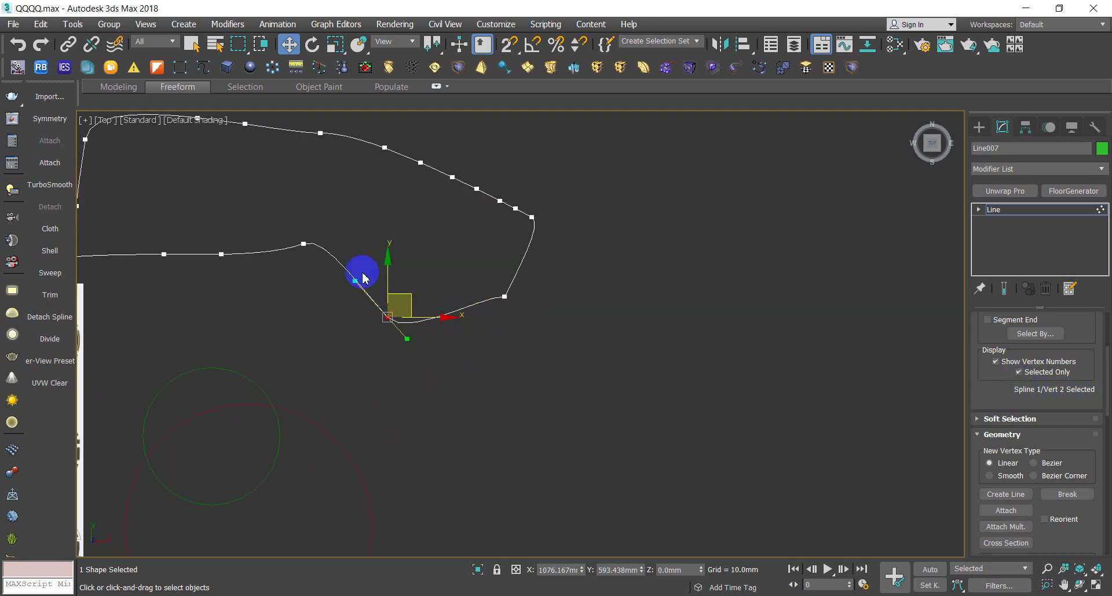
pyautogui.moveTo(356, 258)
pyautogui.mouseDown()
pyautogui.moveTo(348, 295)
pyautogui.moveTo(504, 296)
pyautogui.mouseUp()
# Apply Weld Vertices to the selected end vertices from the quad menu
pyautogui.rightClick(632, 363)
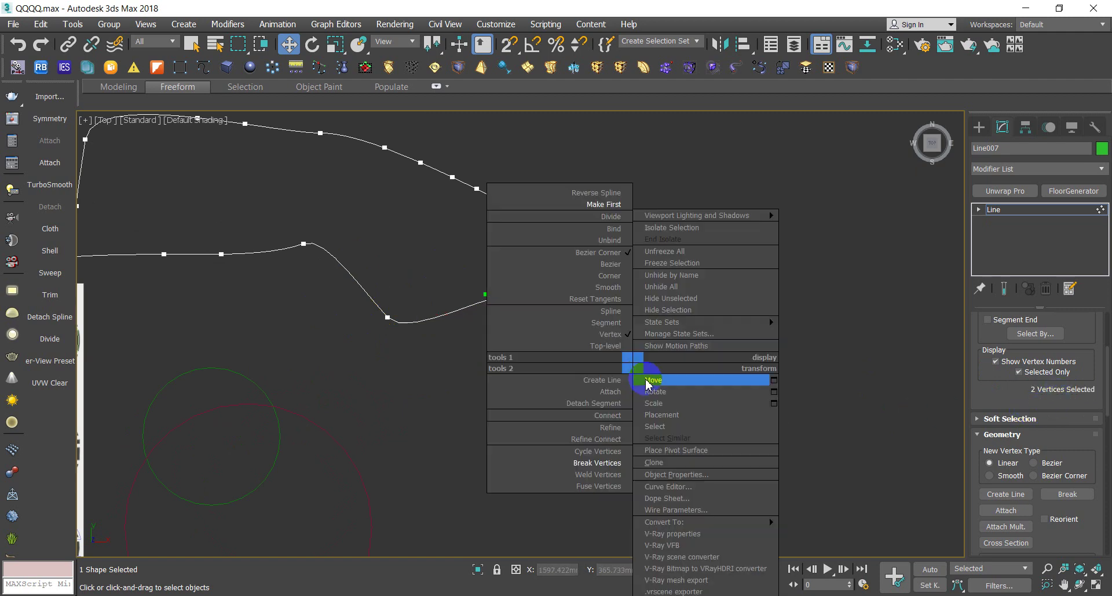
pyautogui.click(594, 475)
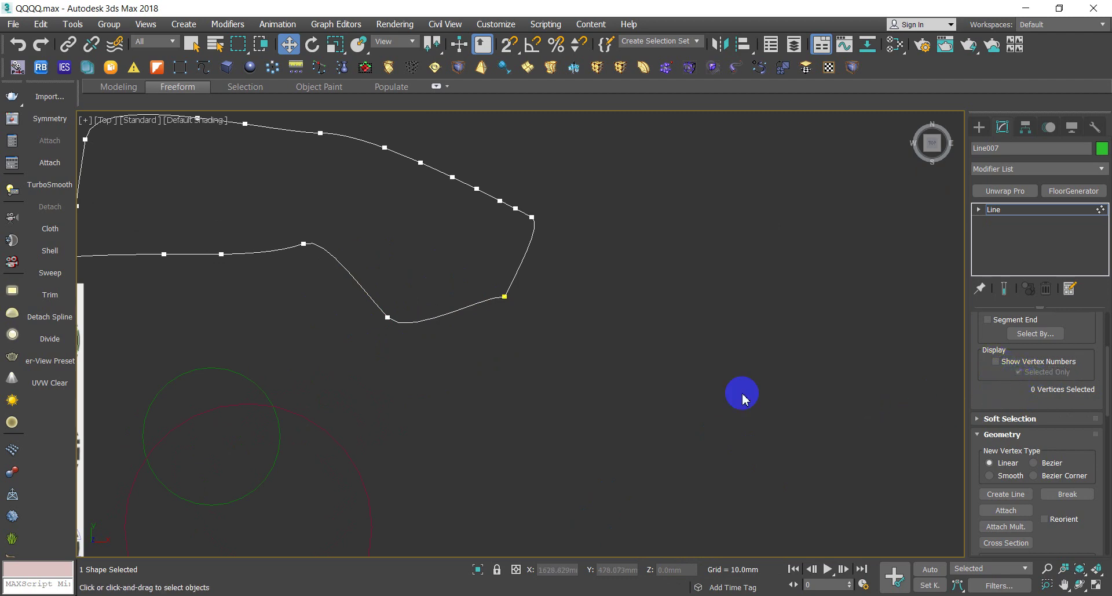
pyautogui.click(505, 296)
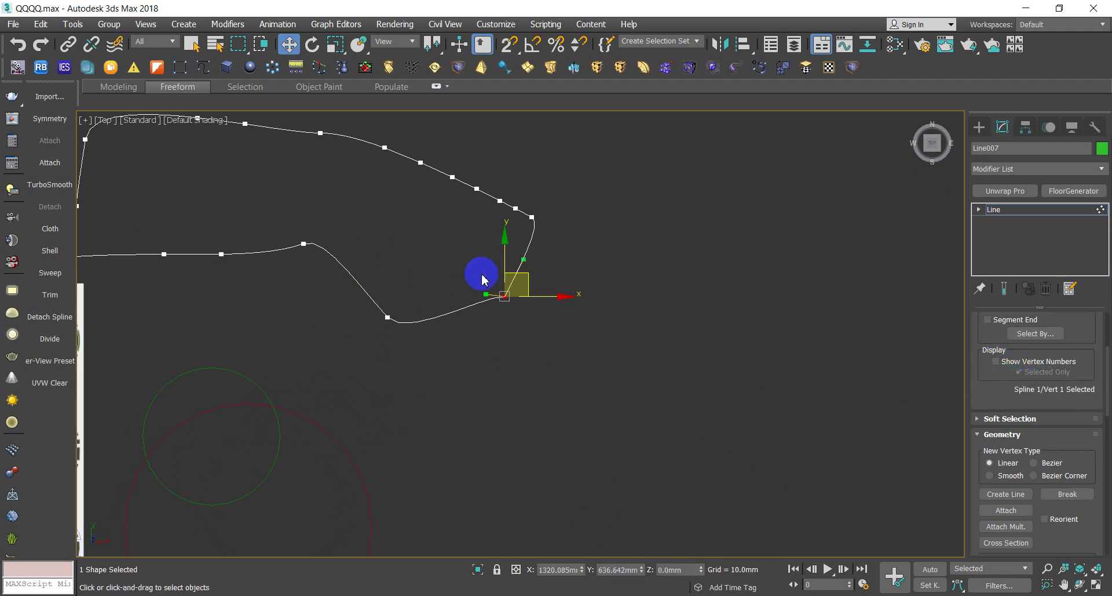
pyautogui.rightClick(561, 362)
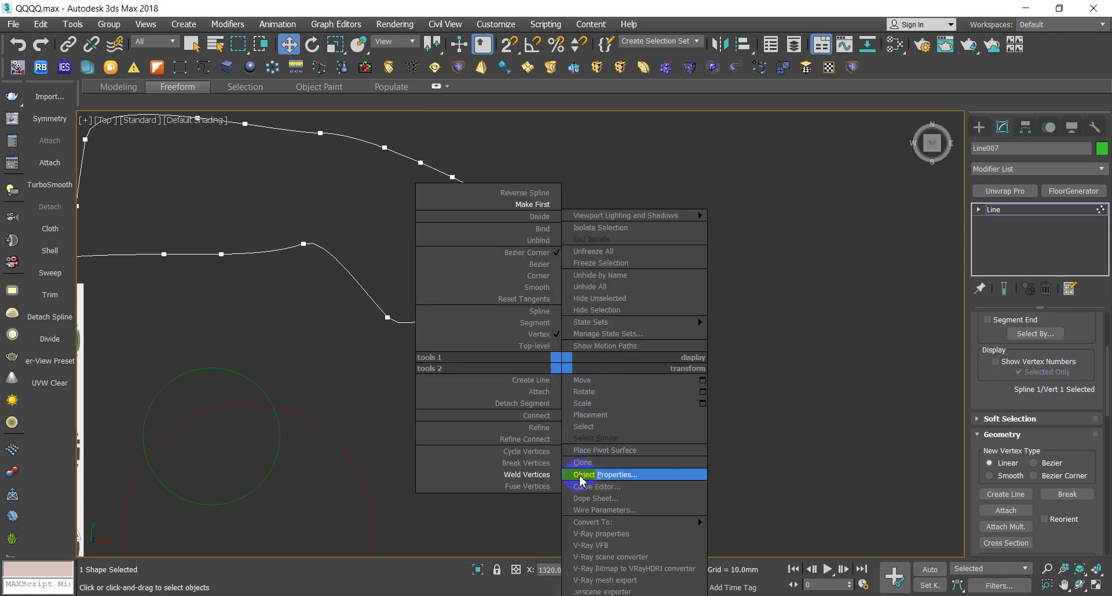
pyautogui.click(517, 475)
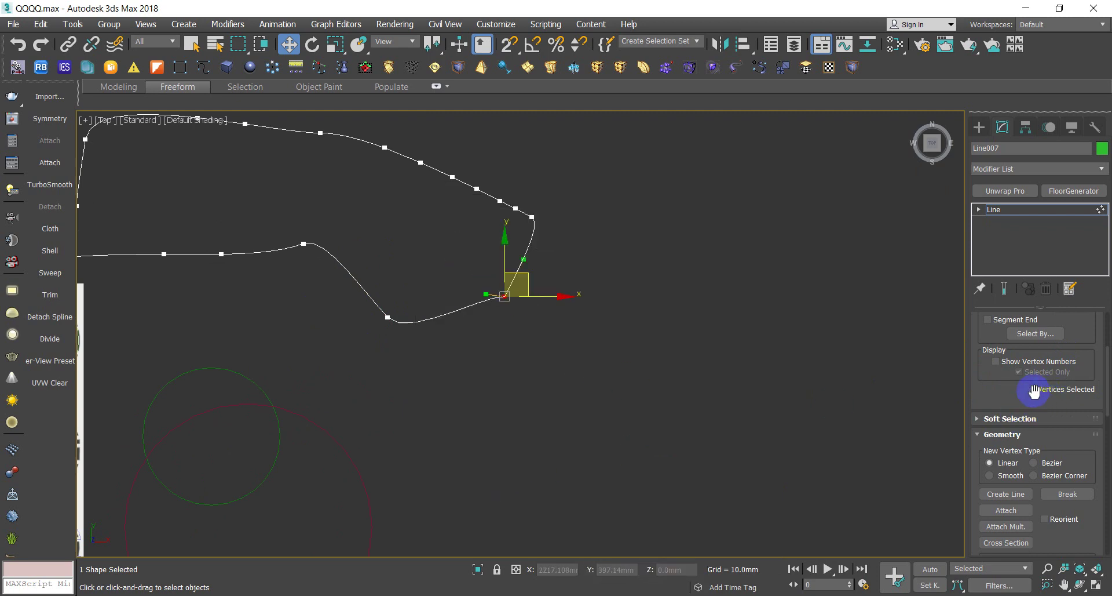
# Box-select the overlapping lower-right corner vertices and weld them into a single vertex
pyautogui.moveTo(355, 245); pyautogui.dragTo(629, 402)
pyautogui.moveTo(606, 154); pyautogui.dragTo(266, 428)
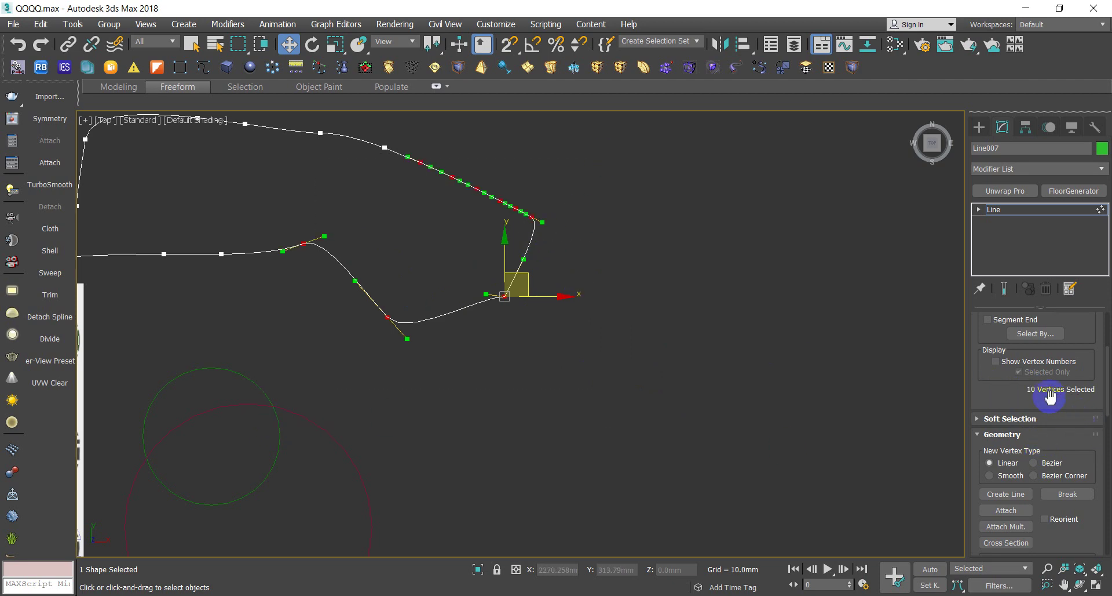
pyautogui.click(646, 357)
pyautogui.moveTo(466, 273); pyautogui.dragTo(576, 356)
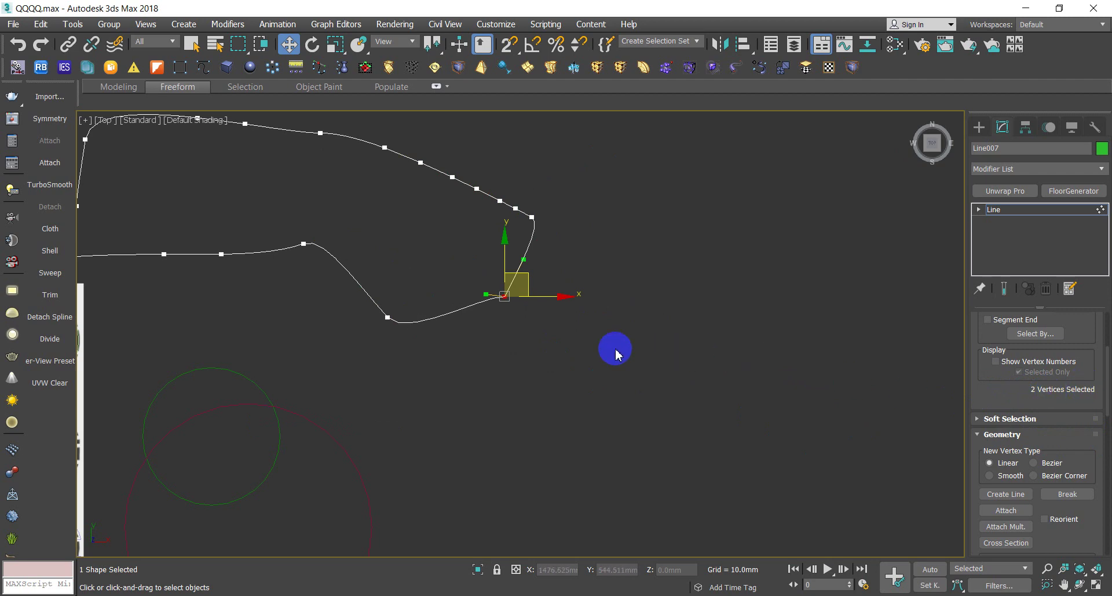
pyautogui.rightClick(566, 326)
pyautogui.click(528, 437)
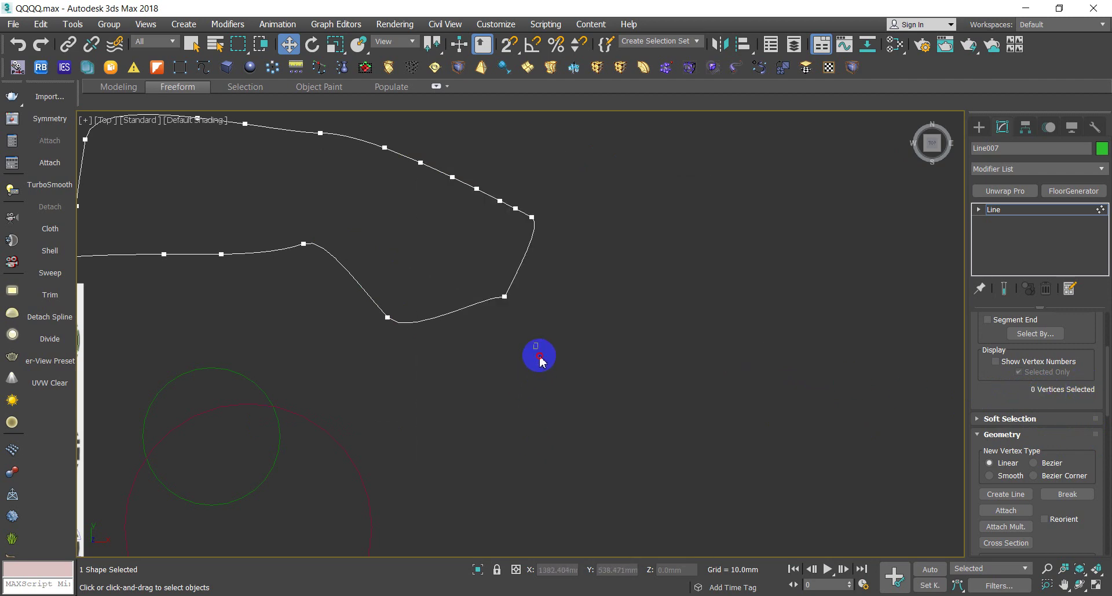
pyautogui.moveTo(537, 356); pyautogui.dragTo(432, 249)
pyautogui.rightClick(508, 373)
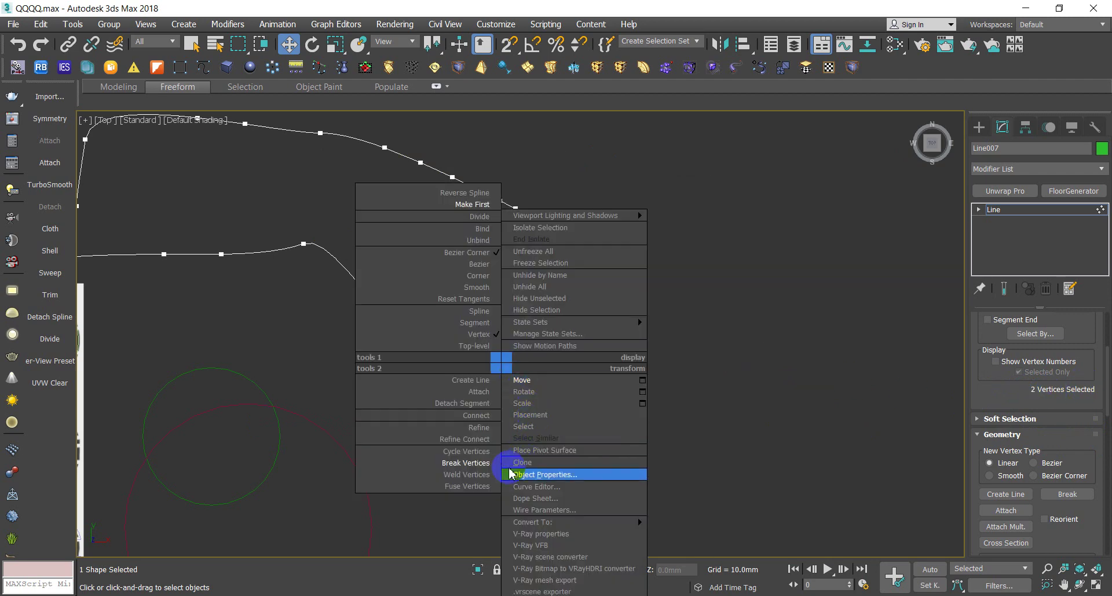
pyautogui.click(465, 485)
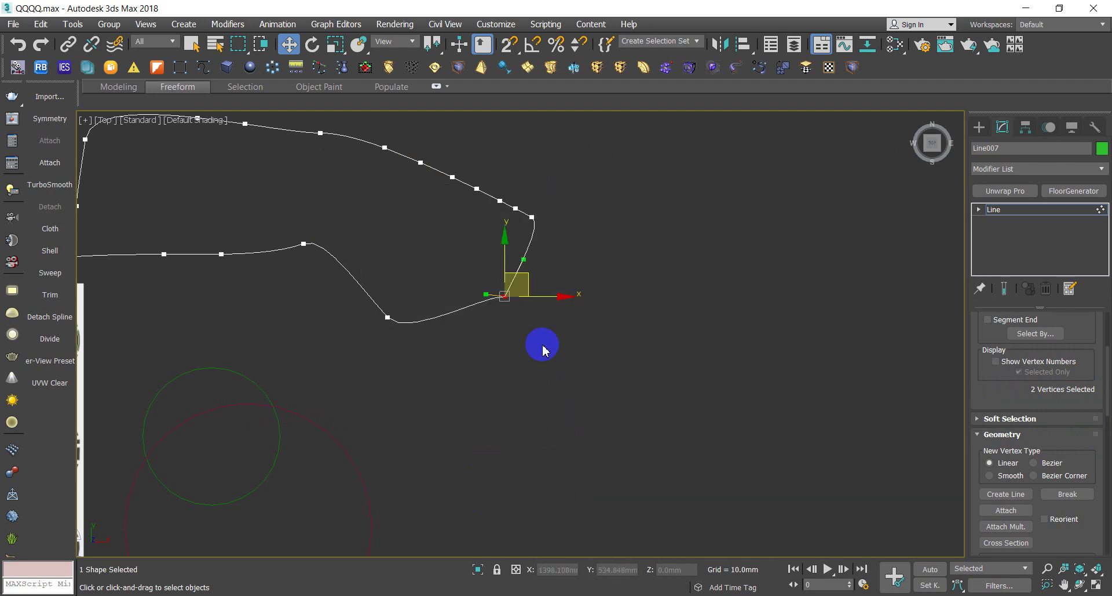
pyautogui.rightClick(488, 363)
pyautogui.click(470, 475)
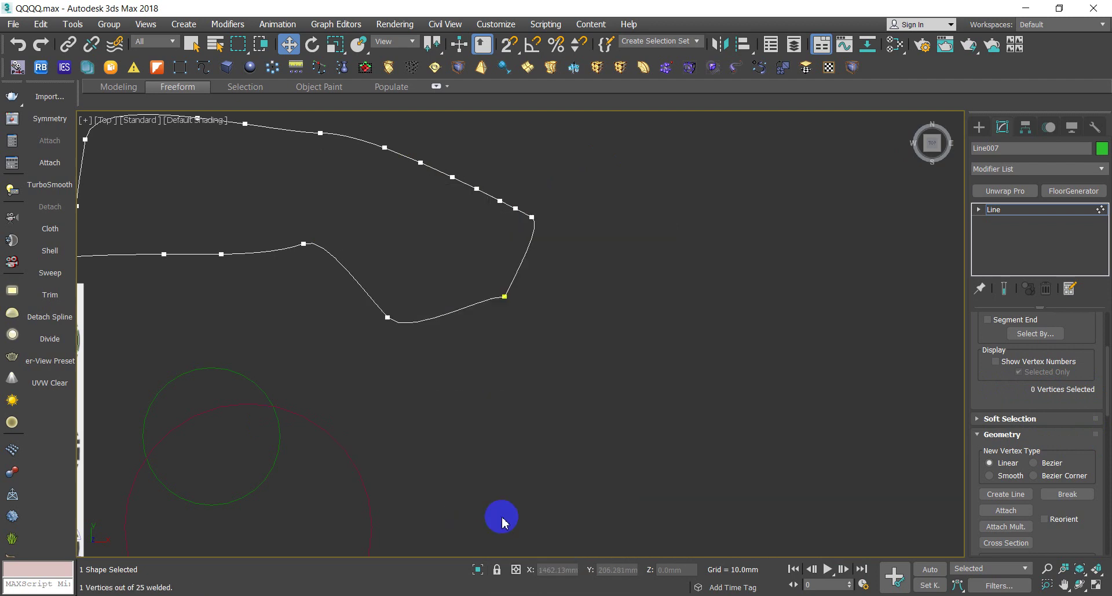
pyautogui.moveTo(571, 248); pyautogui.dragTo(672, 333)
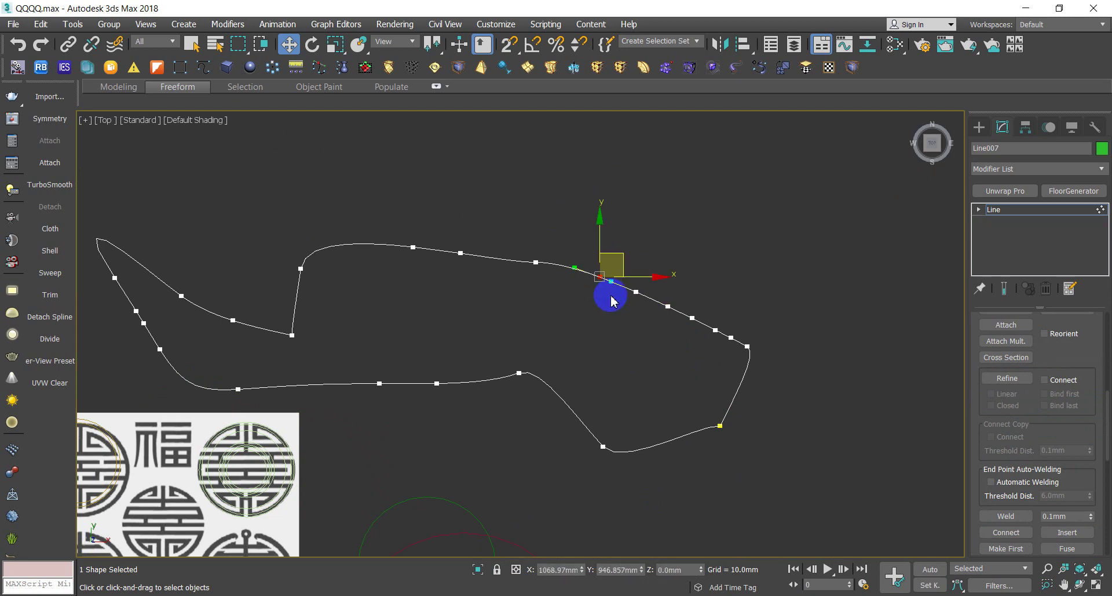
# Delete the vertex groups along the upper-right edge and around the notch
pyautogui.moveTo(474, 229)
pyautogui.mouseDown()
pyautogui.moveTo(610, 335)
pyautogui.moveTo(698, 340)
pyautogui.mouseUp()
pyautogui.press('Delete')
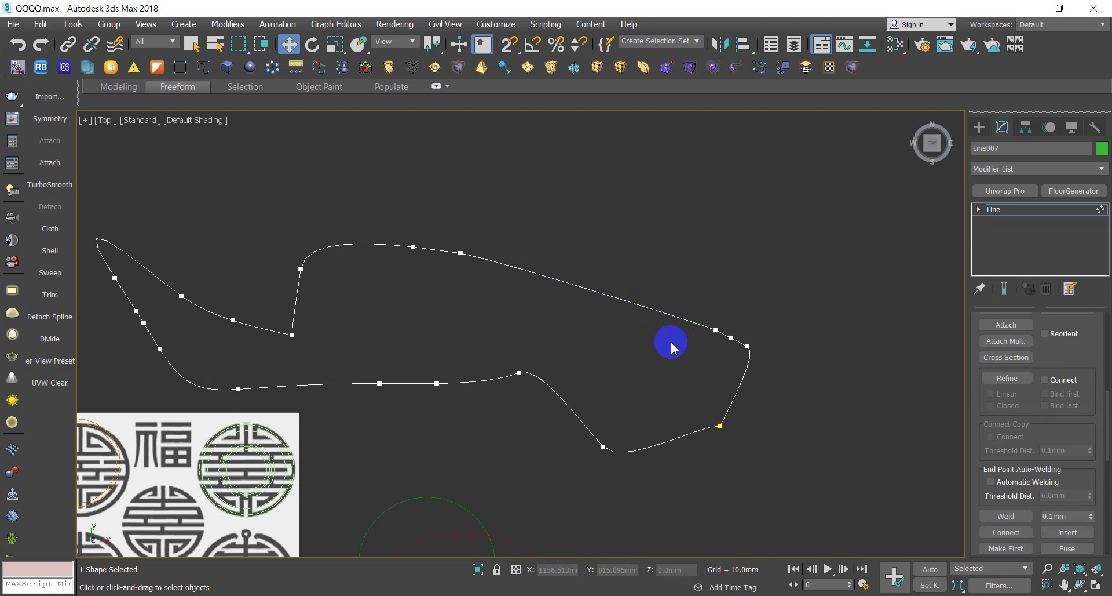
pyautogui.moveTo(318, 218); pyautogui.dragTo(519, 308)
pyautogui.press('Delete')
pyautogui.moveTo(221, 259); pyautogui.dragTo(348, 365)
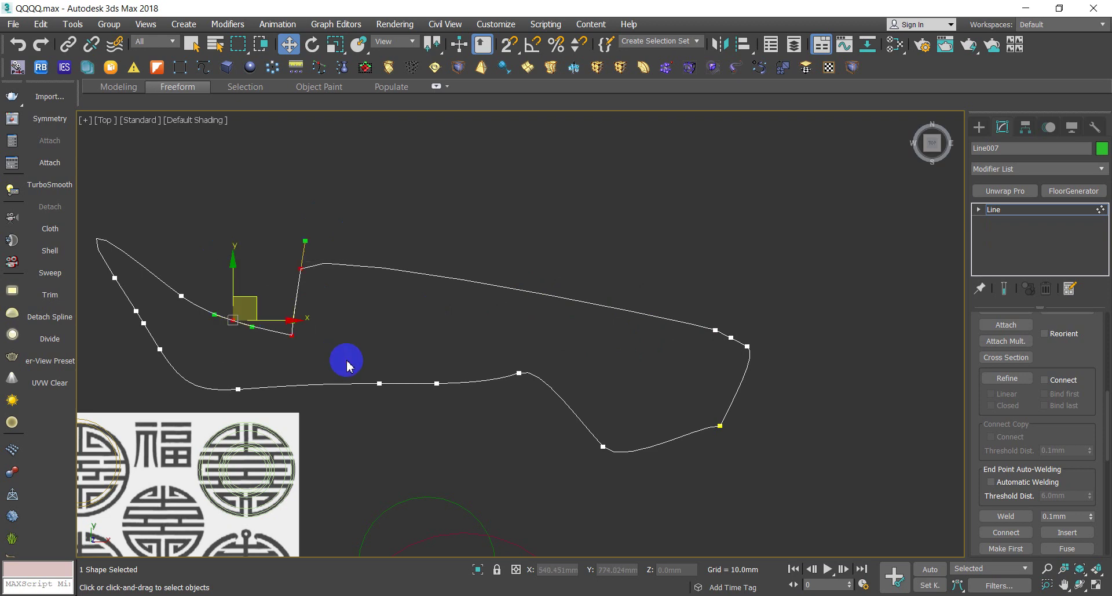
pyautogui.press('Delete')
# Delete three lower-edge vertices, undo that deletion, and zoom out to the wider scene
pyautogui.moveTo(577, 447); pyautogui.dragTo(371, 359)
pyautogui.press('Delete')
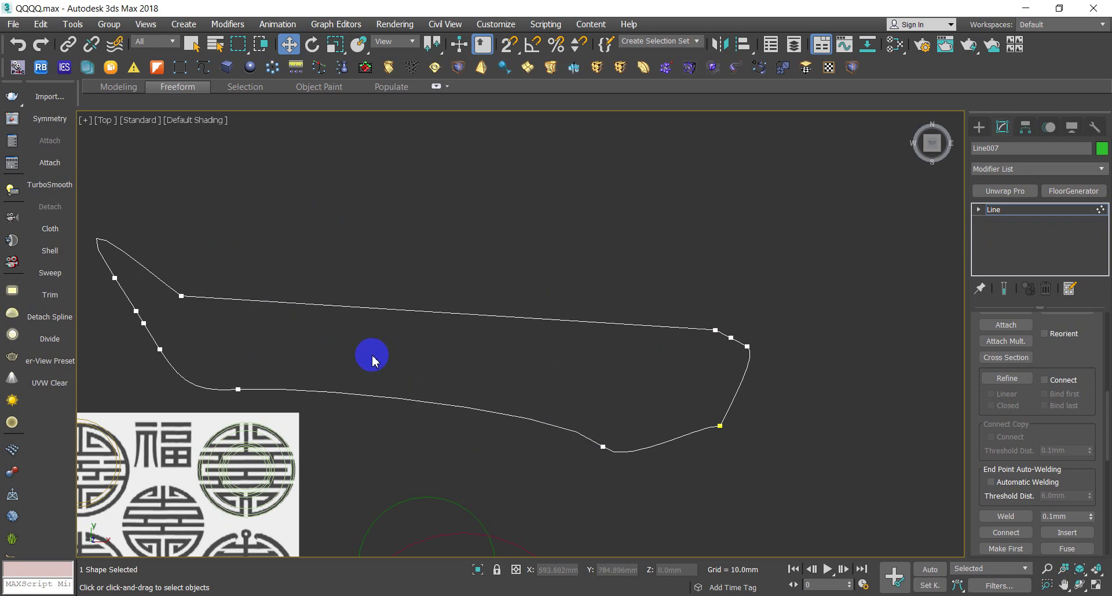
pyautogui.hotkey('ctrl', 'z')
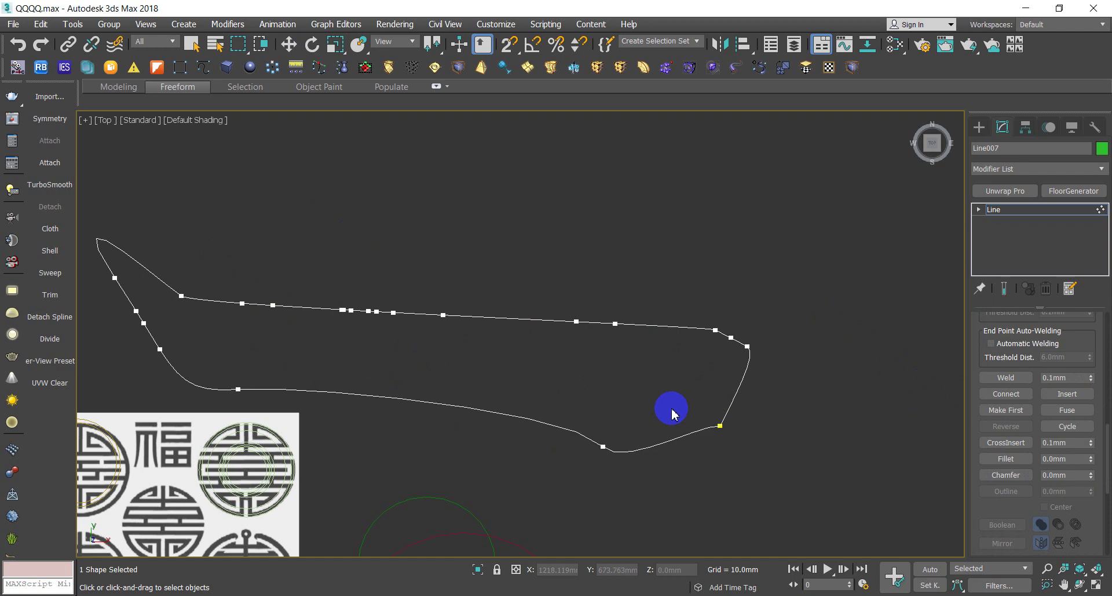
pyautogui.scroll(-5, 672, 412)
pyautogui.moveTo(658, 396); pyautogui.dragTo(603, 290, button='middle')
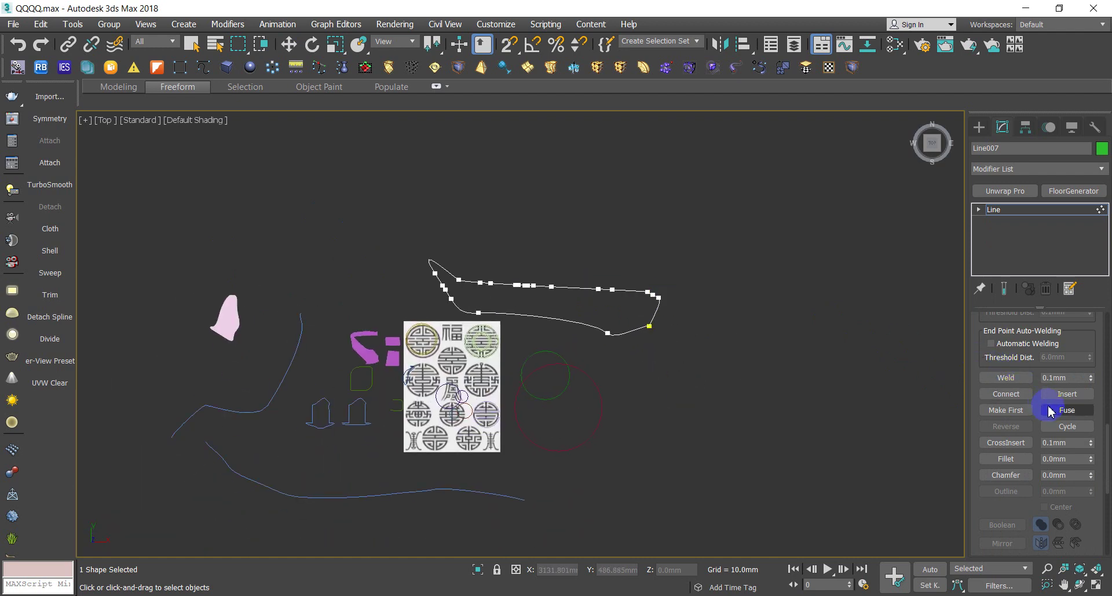
# Insert vertices into the top edge to form a tall peaked loop
pyautogui.click(1066, 394)
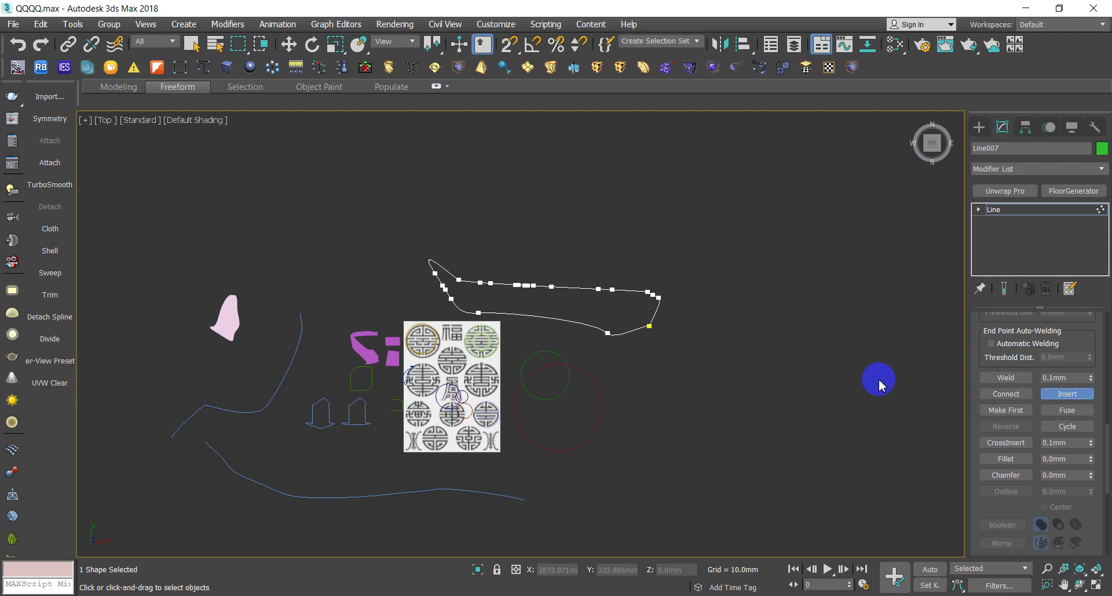
pyautogui.click(570, 288)
pyautogui.click(613, 123)
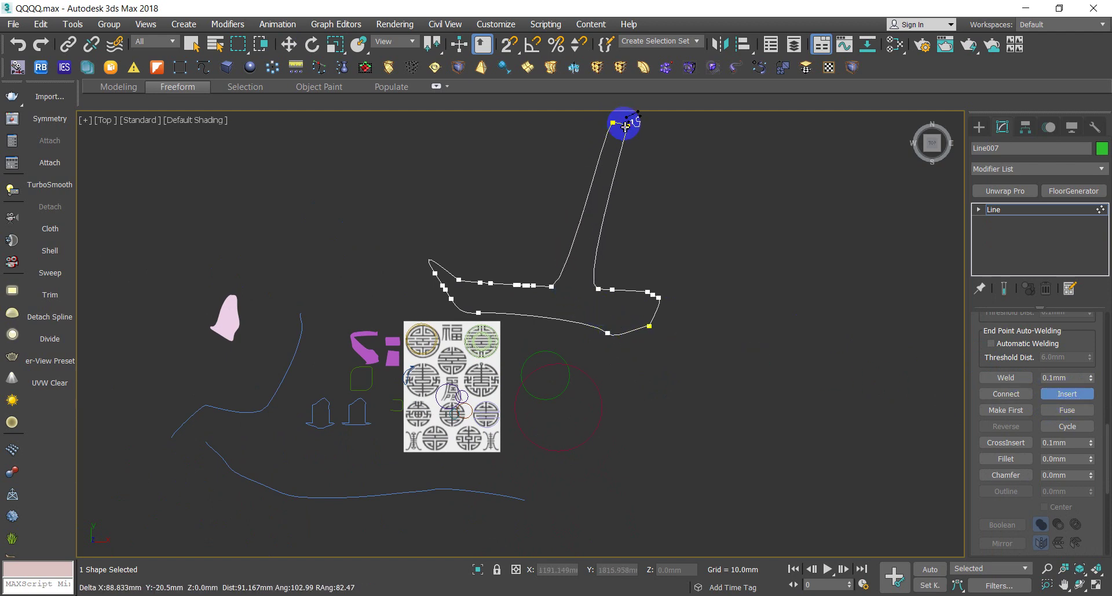
pyautogui.click(639, 140)
pyautogui.click(668, 170)
pyautogui.click(689, 219)
pyautogui.click(689, 243)
pyautogui.click(670, 253)
pyautogui.click(651, 248)
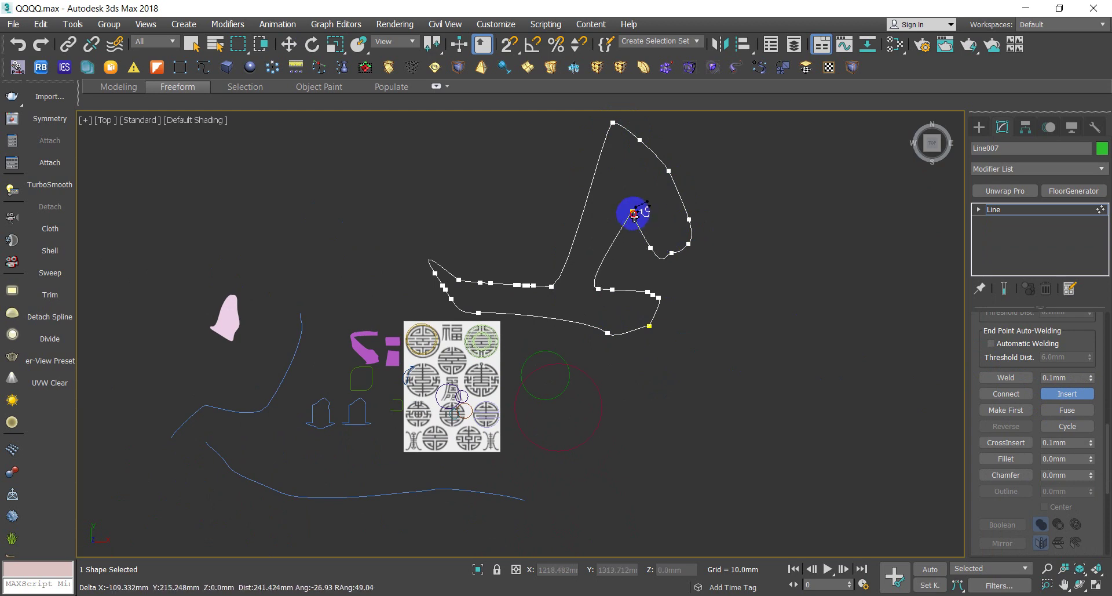
pyautogui.click(632, 207)
pyautogui.click(613, 173)
pyautogui.scroll(3, 600, 200)
pyautogui.scroll(2, 589, 241)
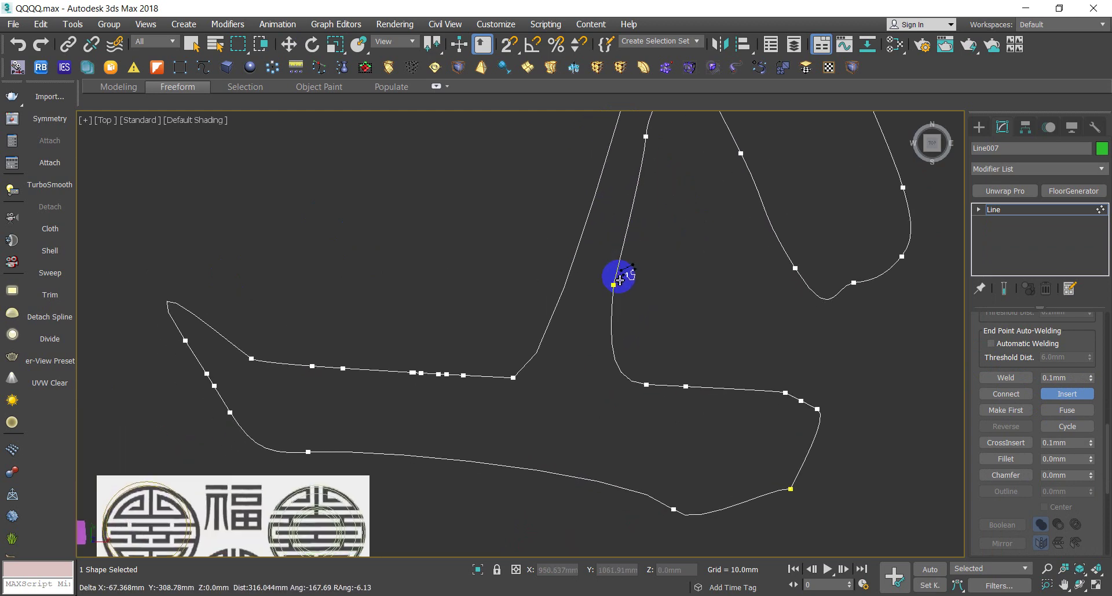
# Insert vertices along the bottom edge to form an inward curled hook
pyautogui.click(578, 473)
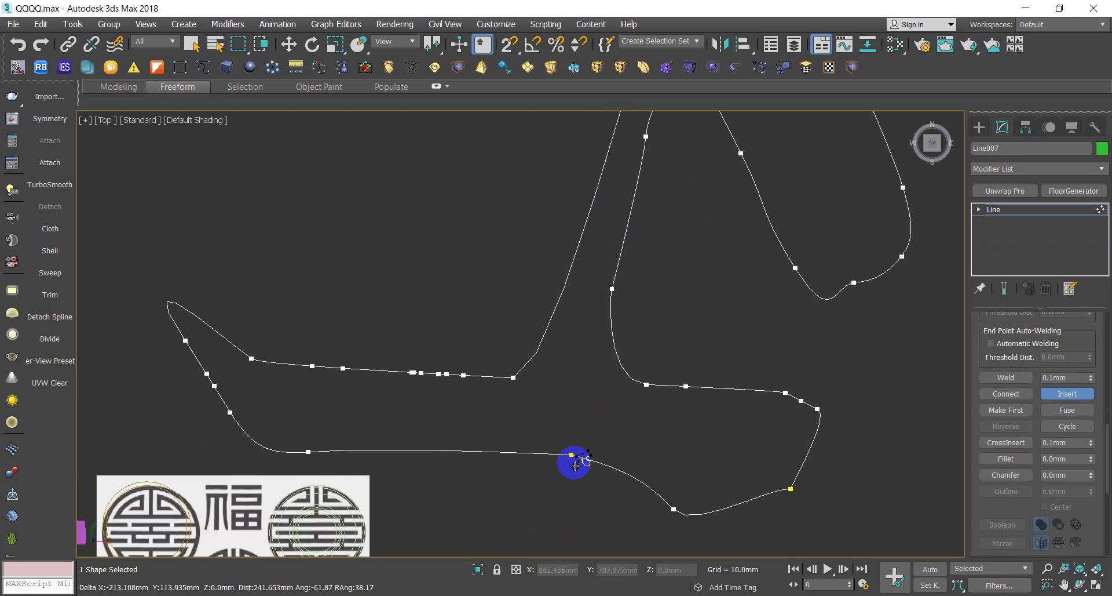
pyautogui.click(569, 434)
pyautogui.click(628, 423)
pyautogui.click(676, 440)
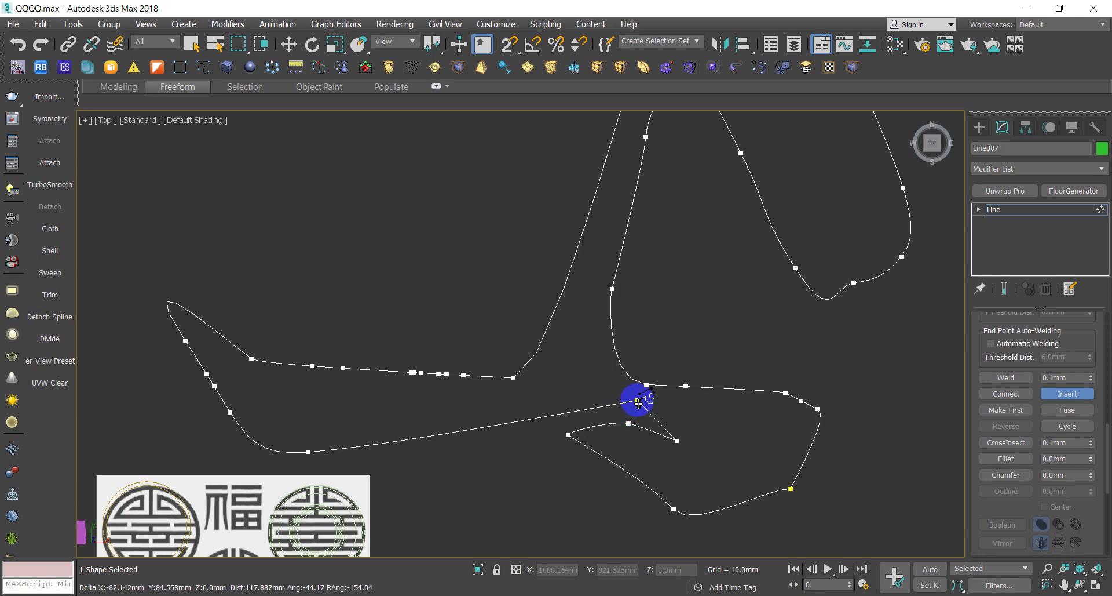
pyautogui.click(634, 400)
pyautogui.click(568, 399)
pyautogui.click(546, 416)
pyautogui.click(533, 441)
pyautogui.click(525, 462)
pyautogui.click(509, 474)
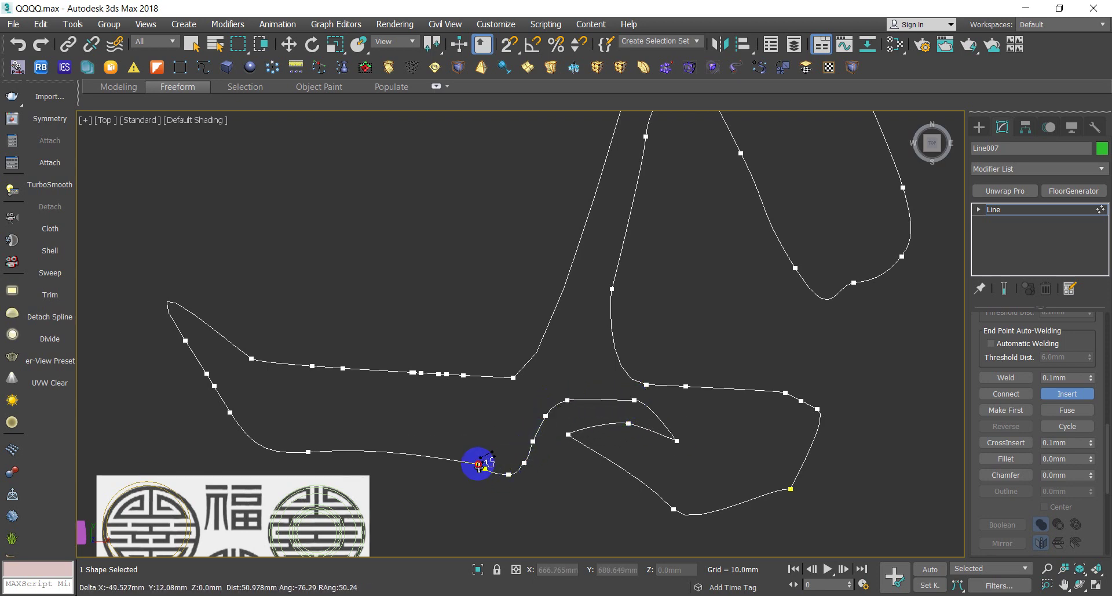
pyautogui.click(485, 468)
pyautogui.click(467, 451)
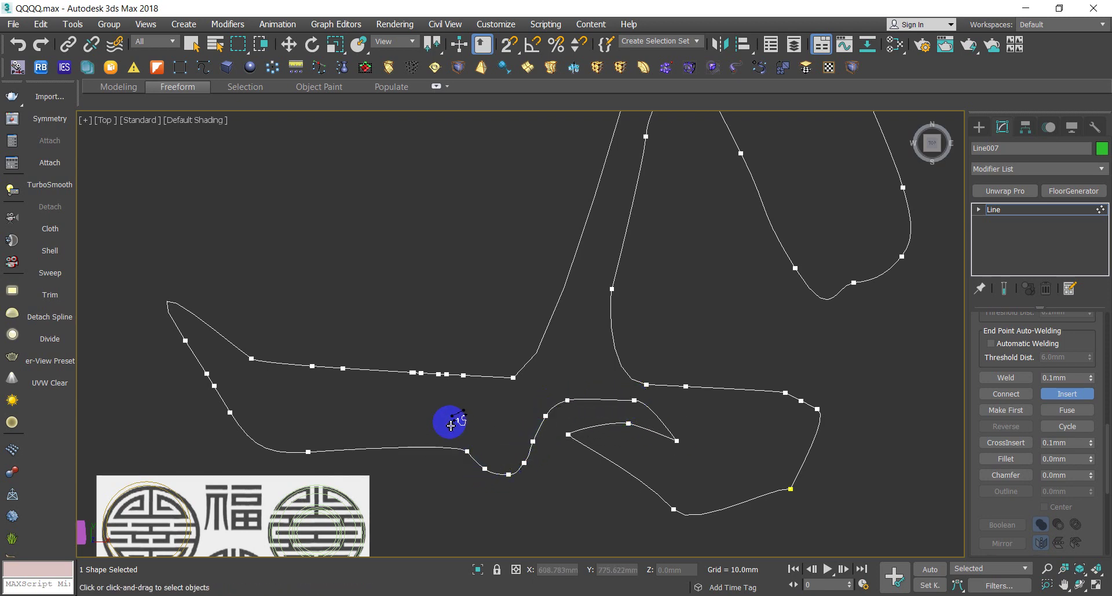
pyautogui.rightClick(451, 425)
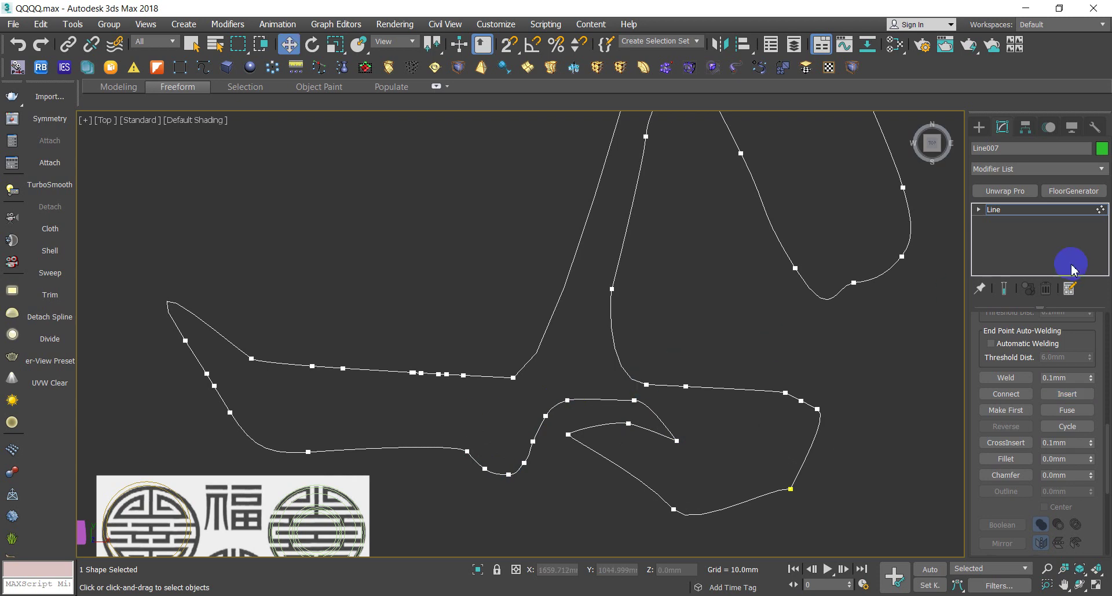